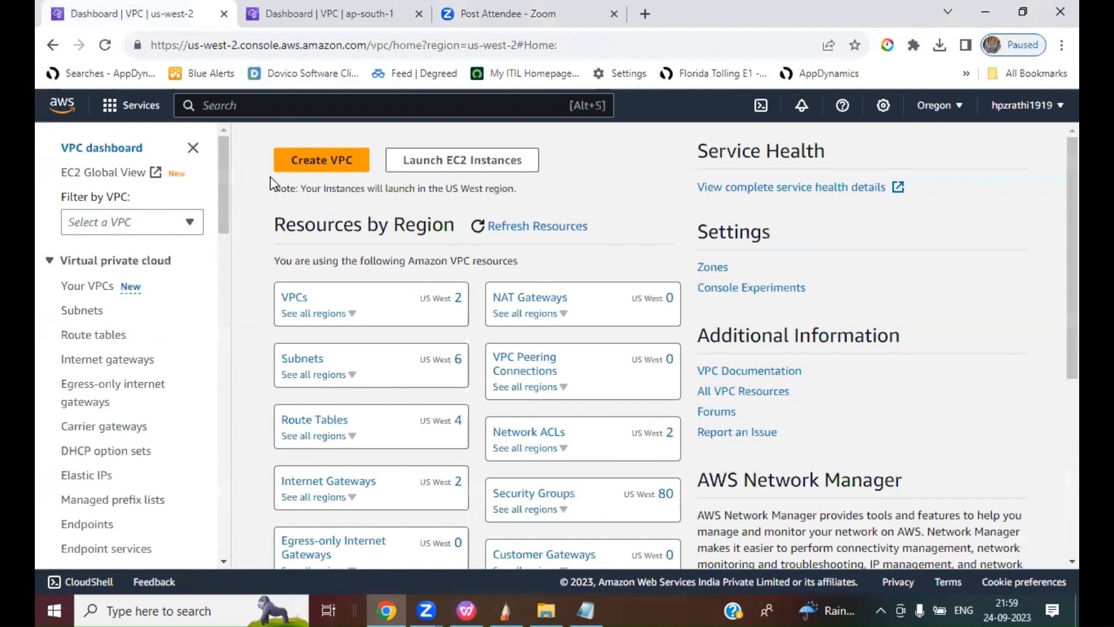
- Open the EC2 service, go to its running instances and start launching a new instance
left_click(270, 101)
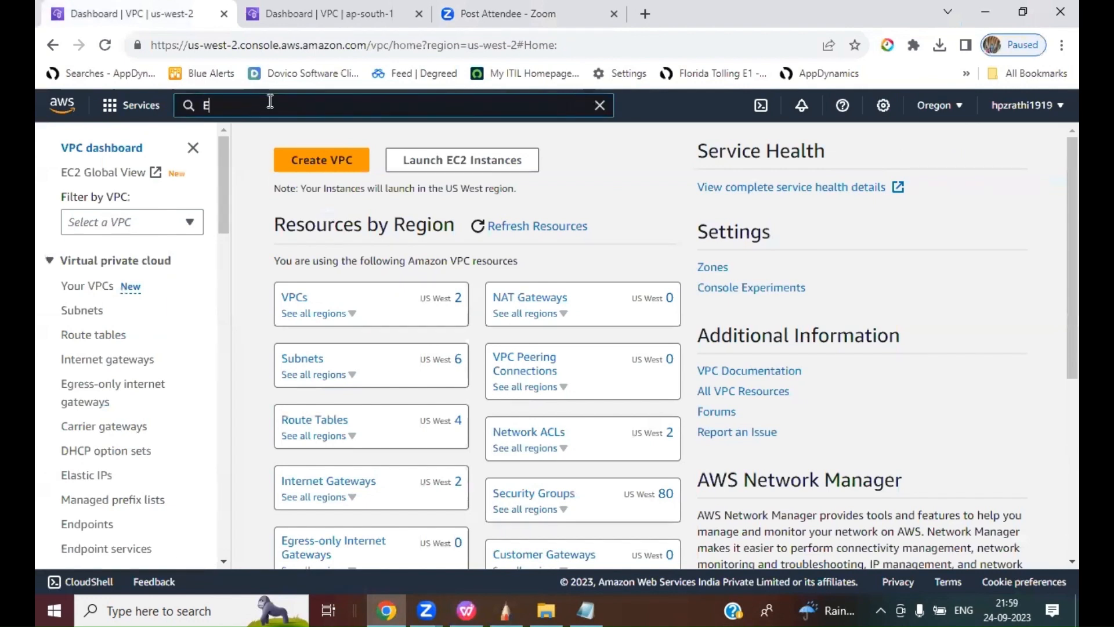
type("EC2")
left_click(437, 262)
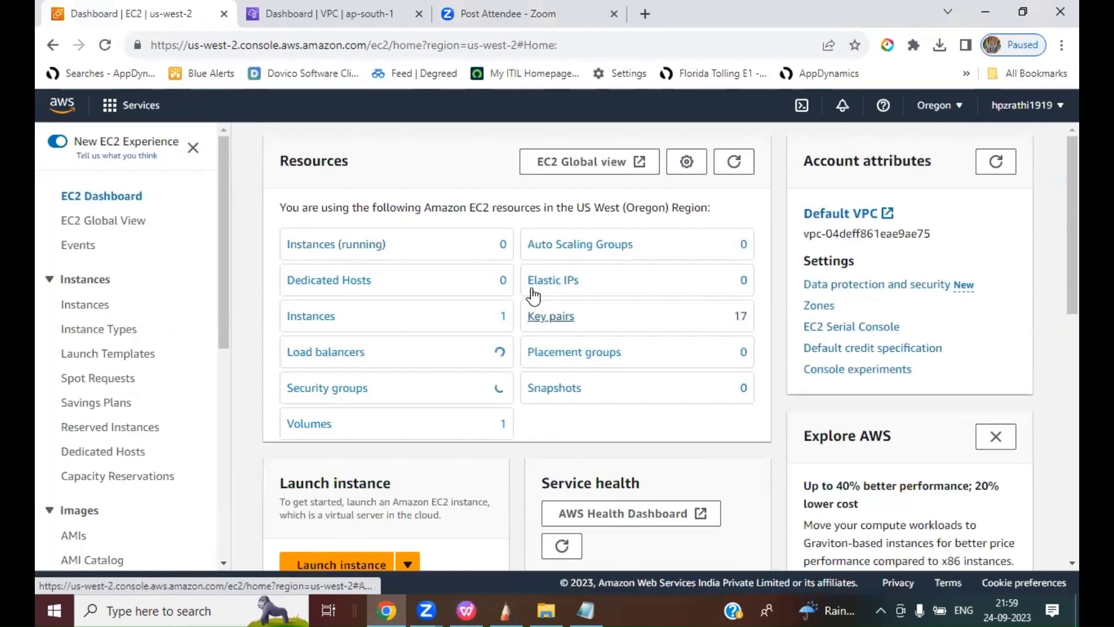
left_click(313, 246)
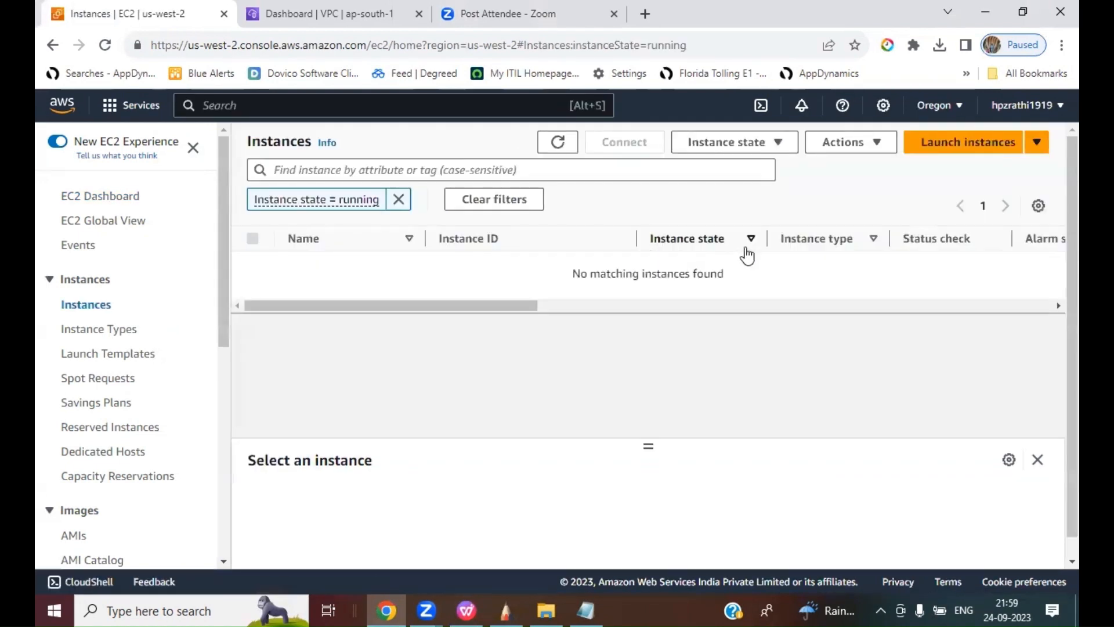
left_click(935, 145)
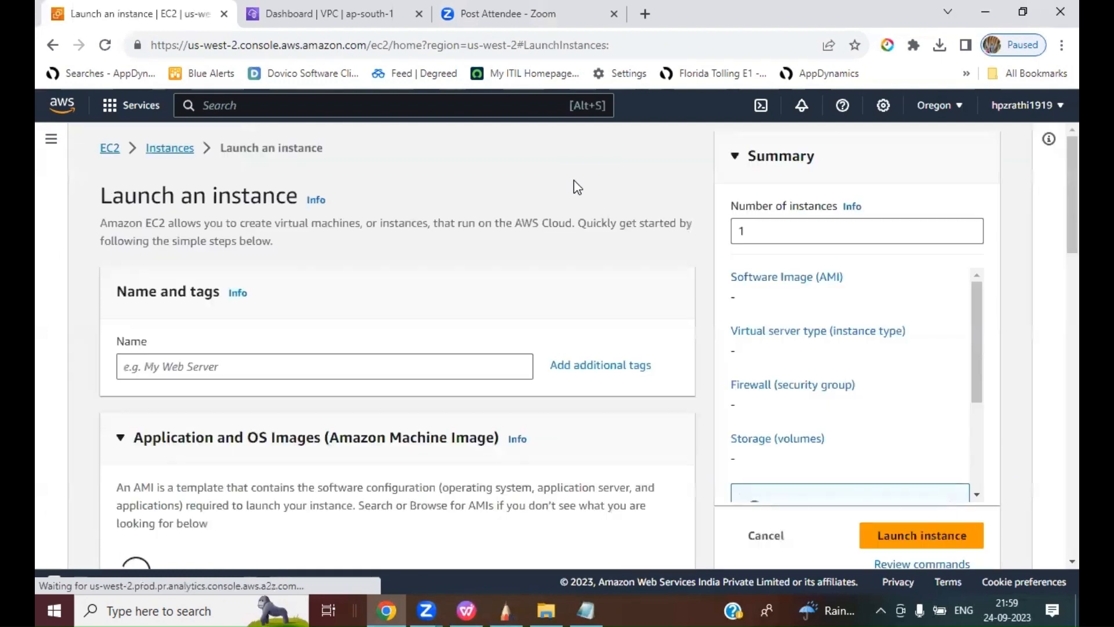
- Name the instance webserver and choose Amazon Linux 2 AMI (HVM) - Kernel 5.10, SSD Volume Type as its machine image
left_click(218, 364)
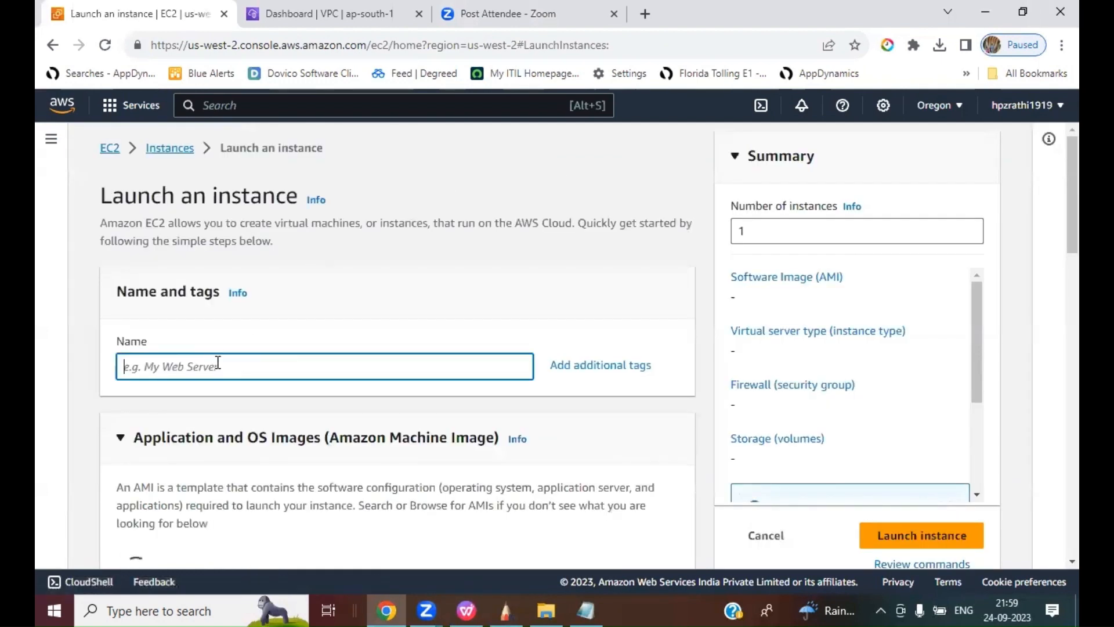
type("webserver")
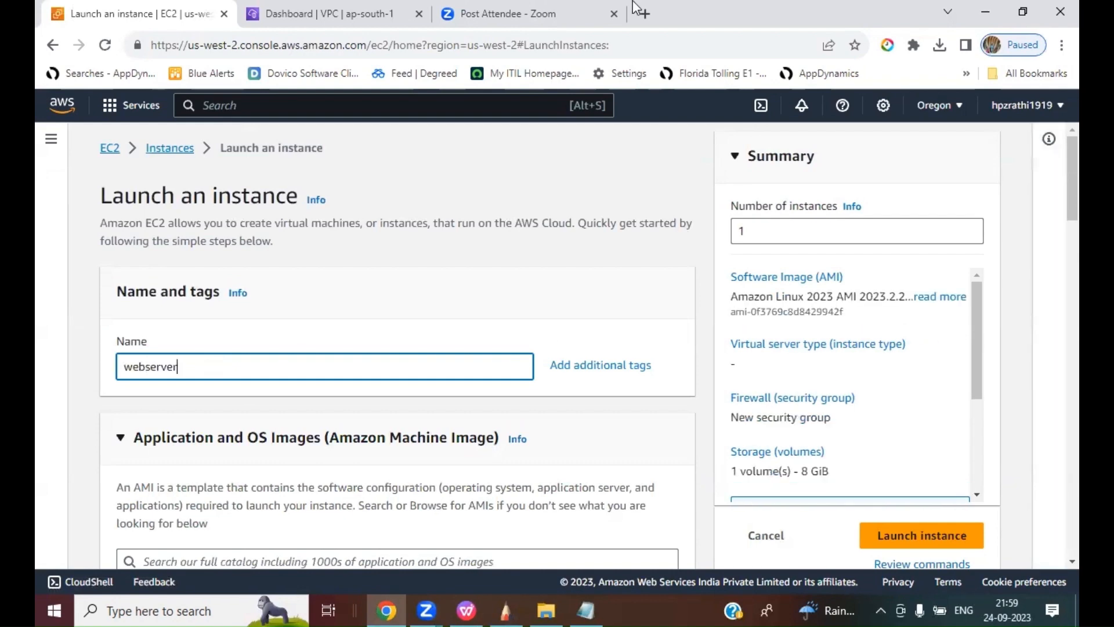
scroll(1057, 242, "down", 7)
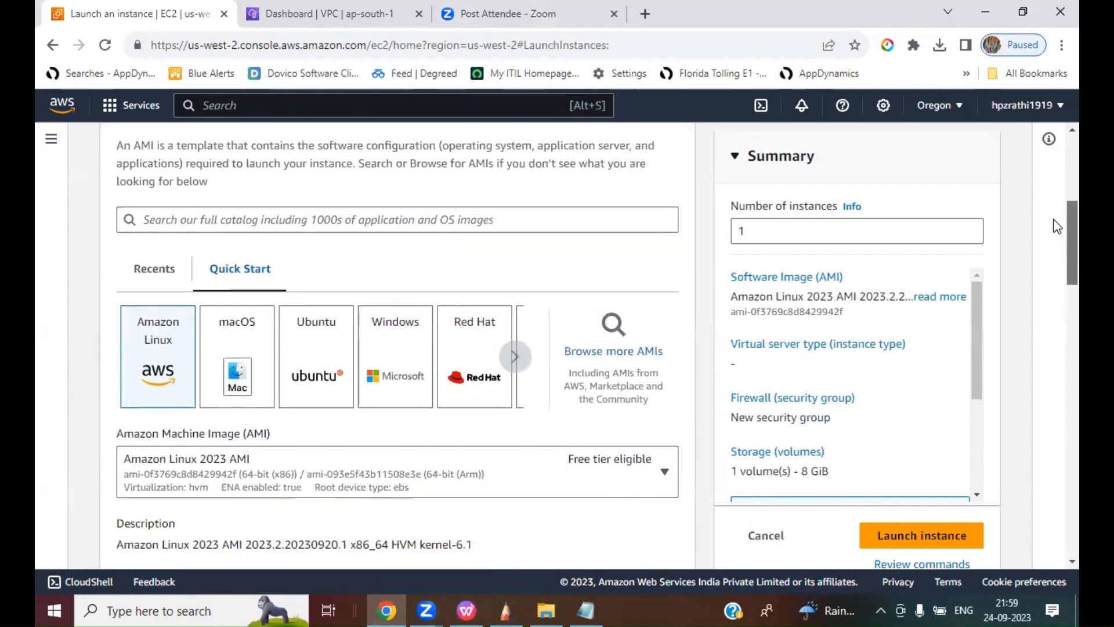
scroll(1057, 241, "down", 2)
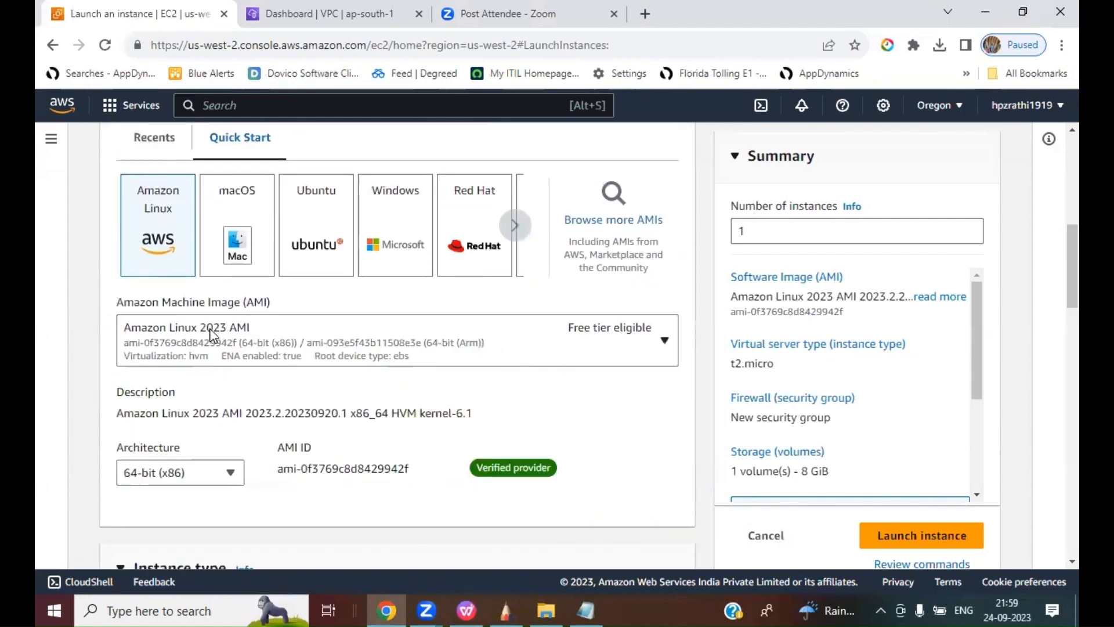
left_click(217, 340)
left_click(187, 469)
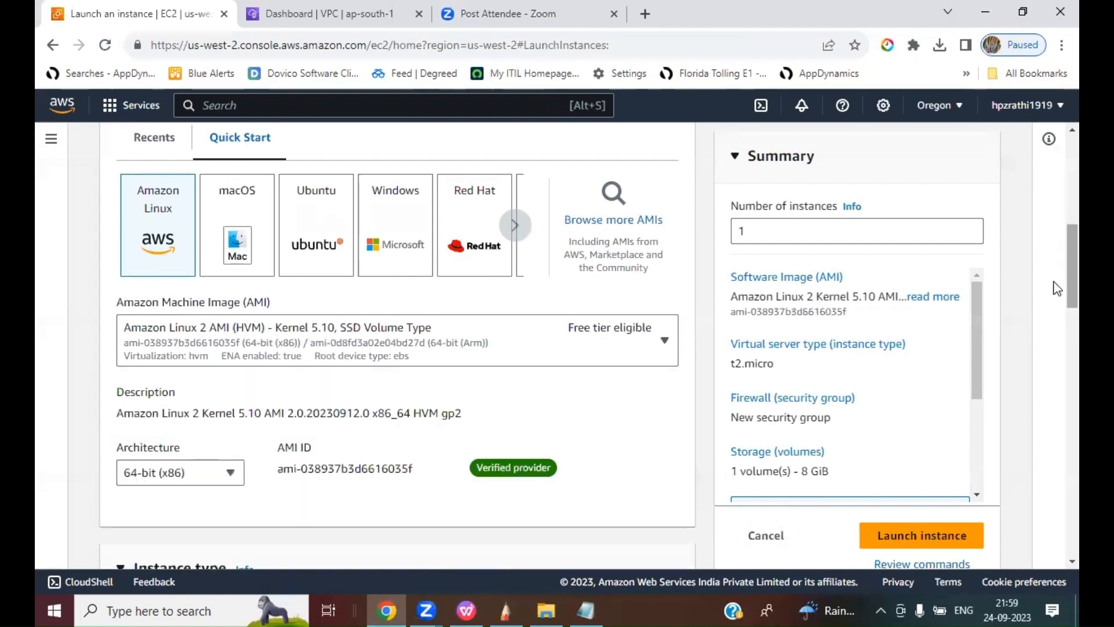
- Assign the existing key pair 040923 to the webserver instance
scroll(1058, 293, "down", 4)
scroll(1058, 343, "down", 2)
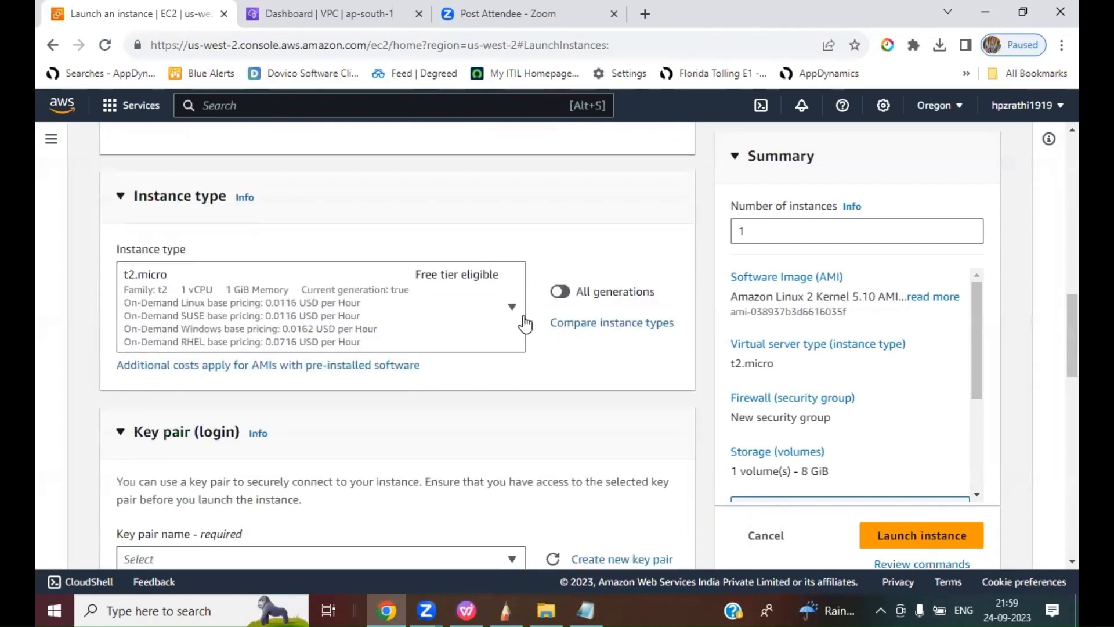
scroll(328, 377, "down", 4)
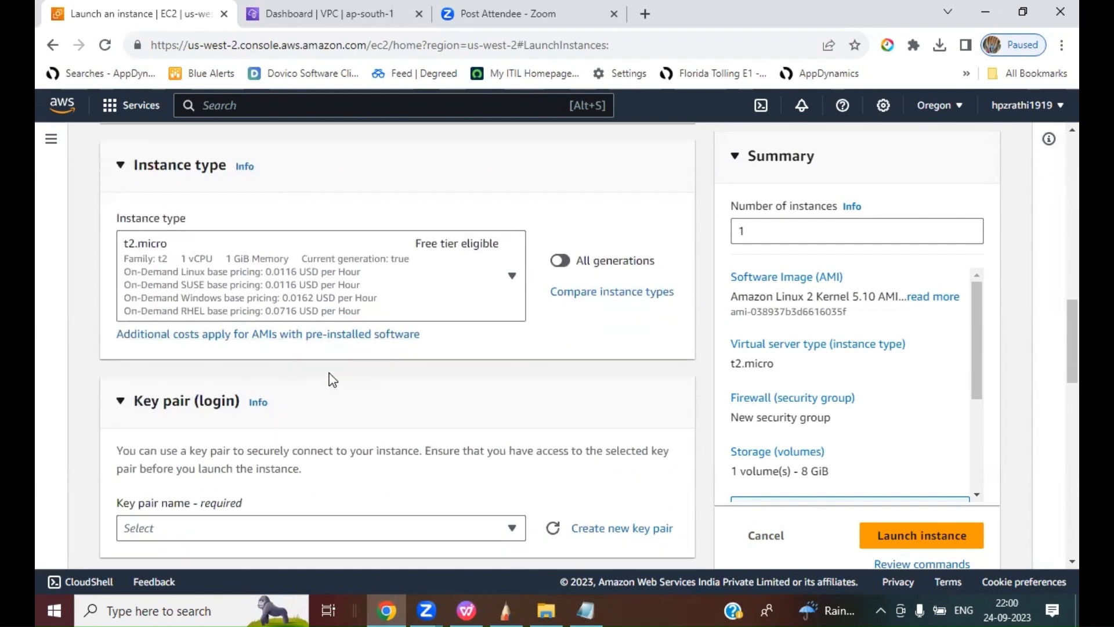
left_click(219, 321)
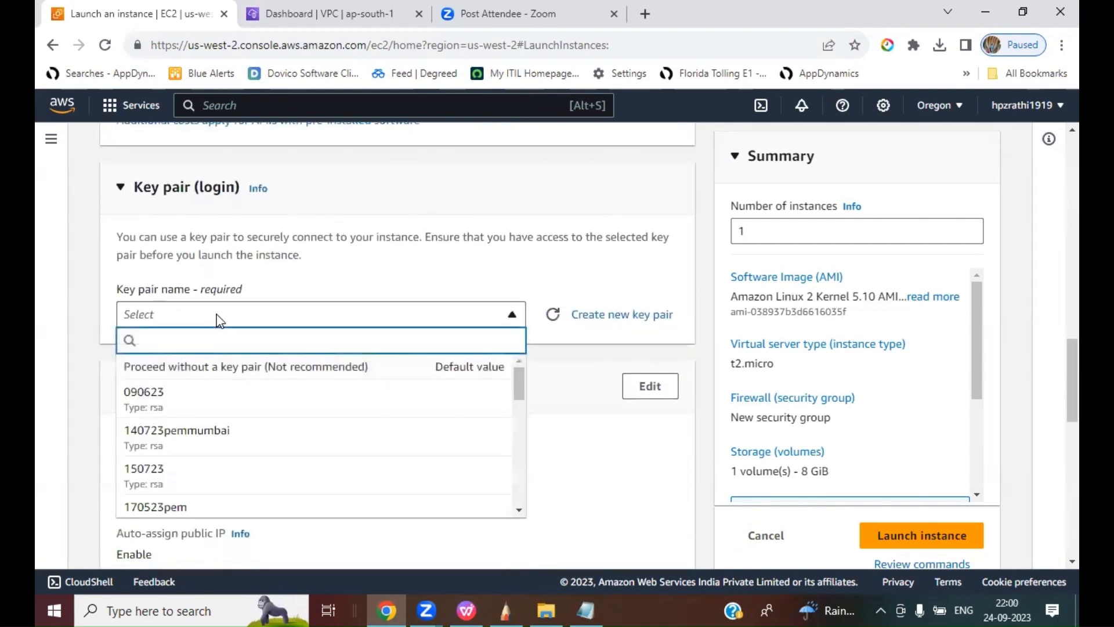
type("0409")
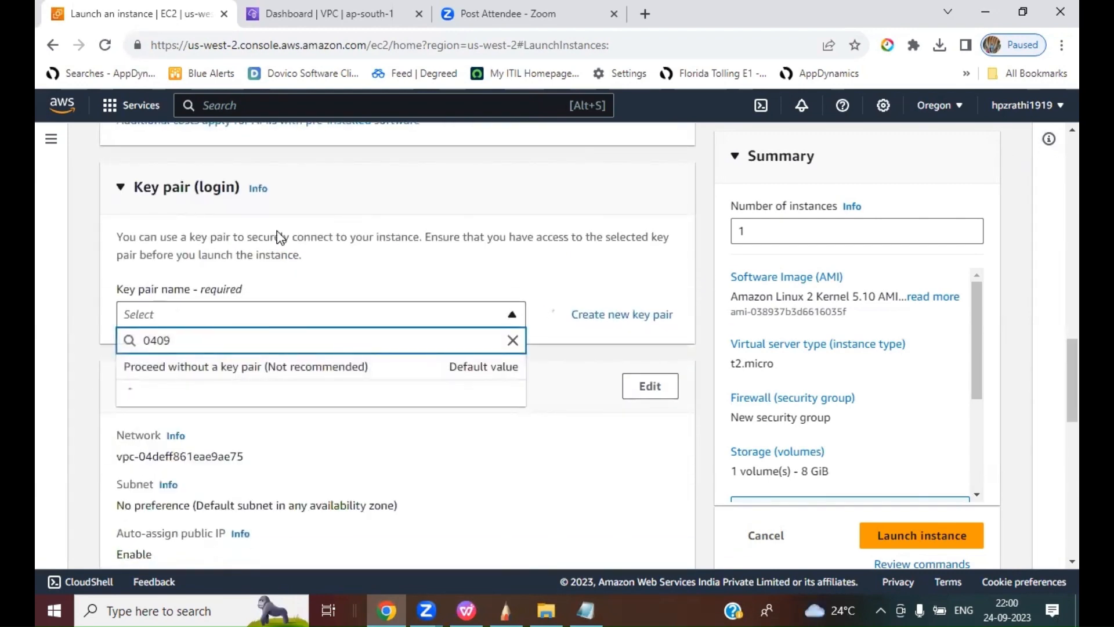
left_click(423, 388)
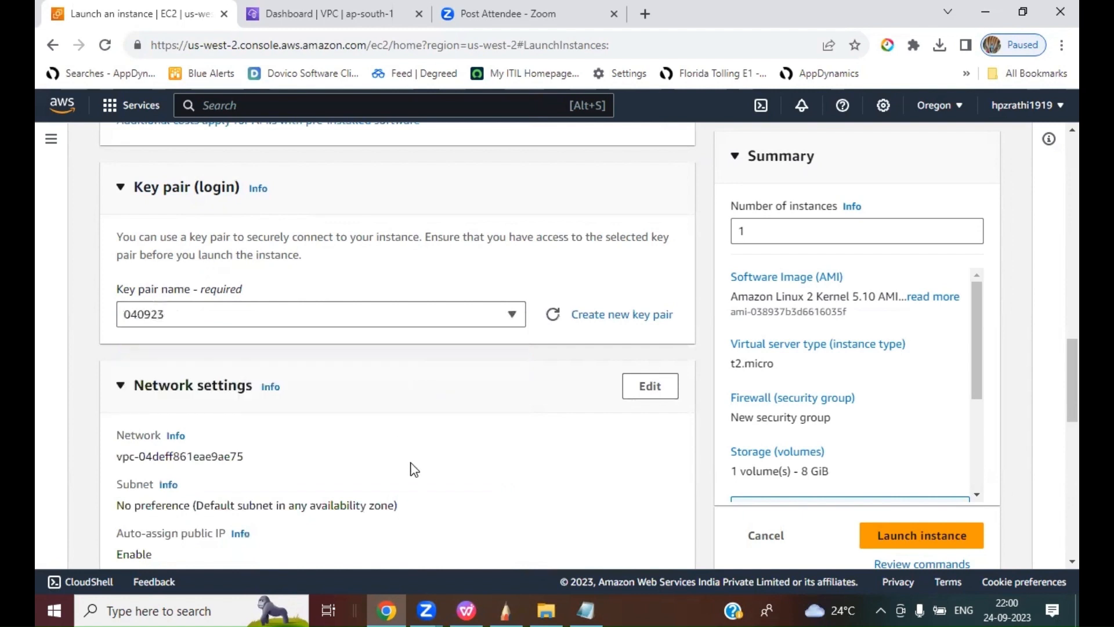
- Edit the network settings to place the instance in mydemoVPC on its Public Subnet
scroll(414, 468, "down", 3)
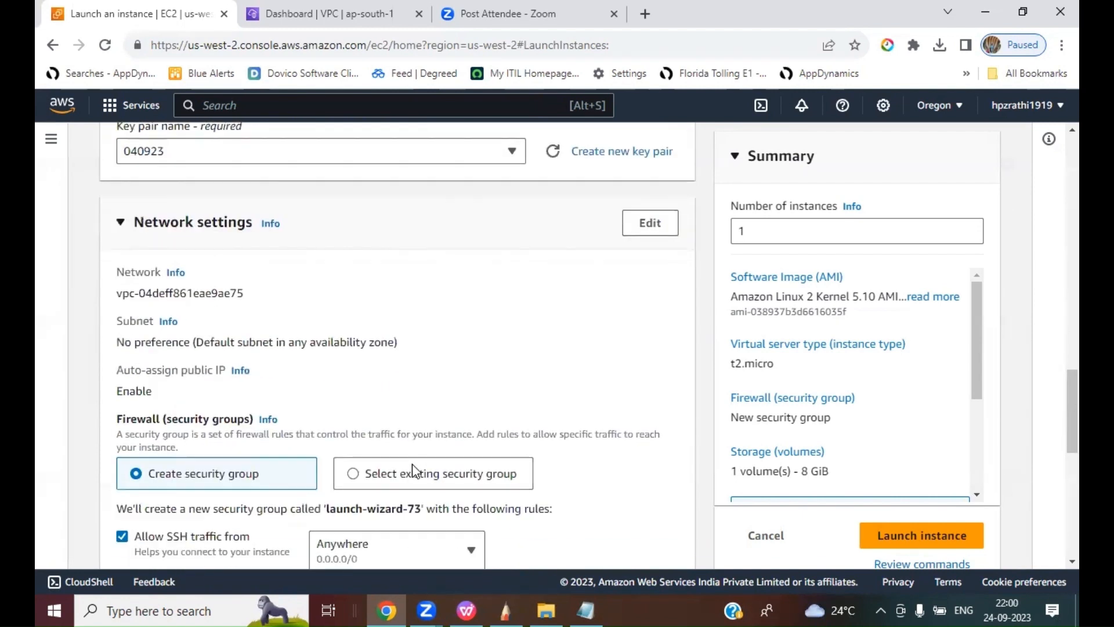
left_click(649, 224)
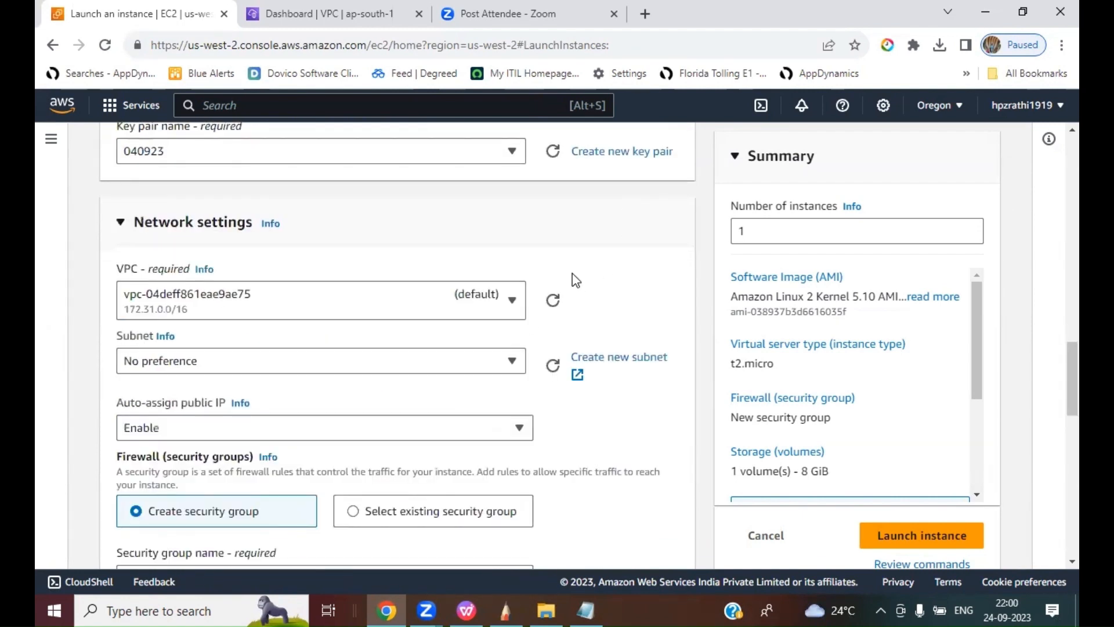
left_click(281, 306)
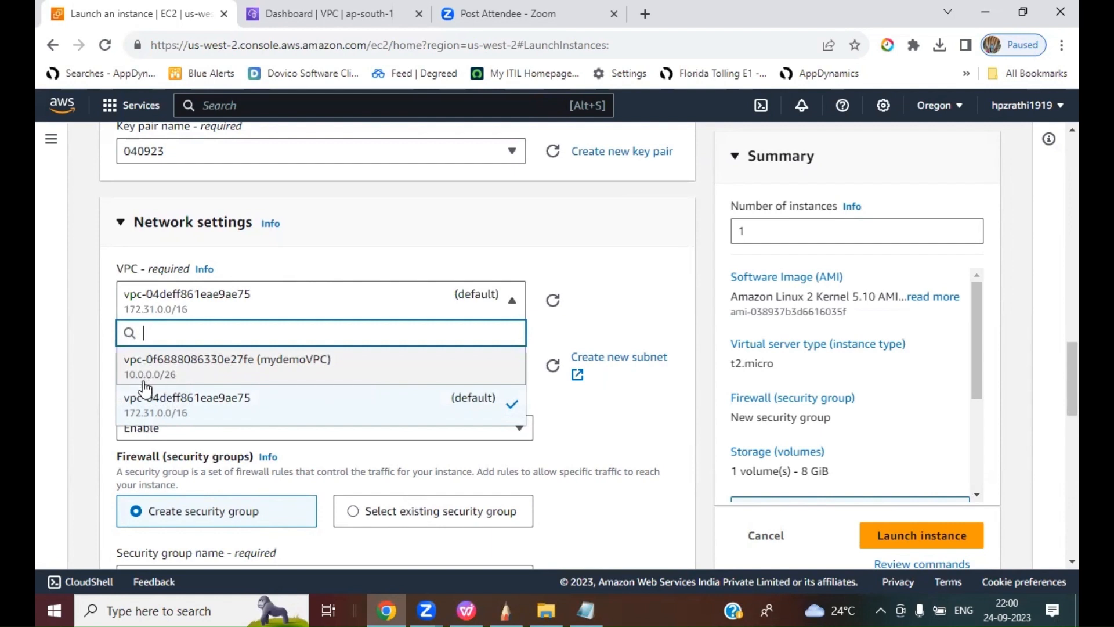
left_click(247, 374)
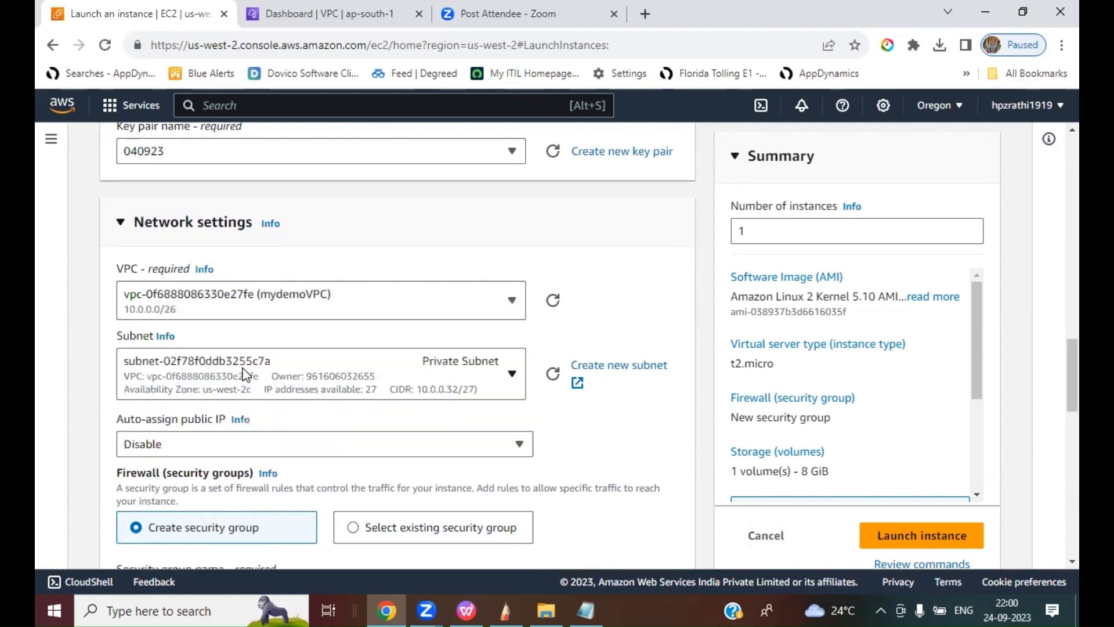
scroll(335, 409, "down", 1)
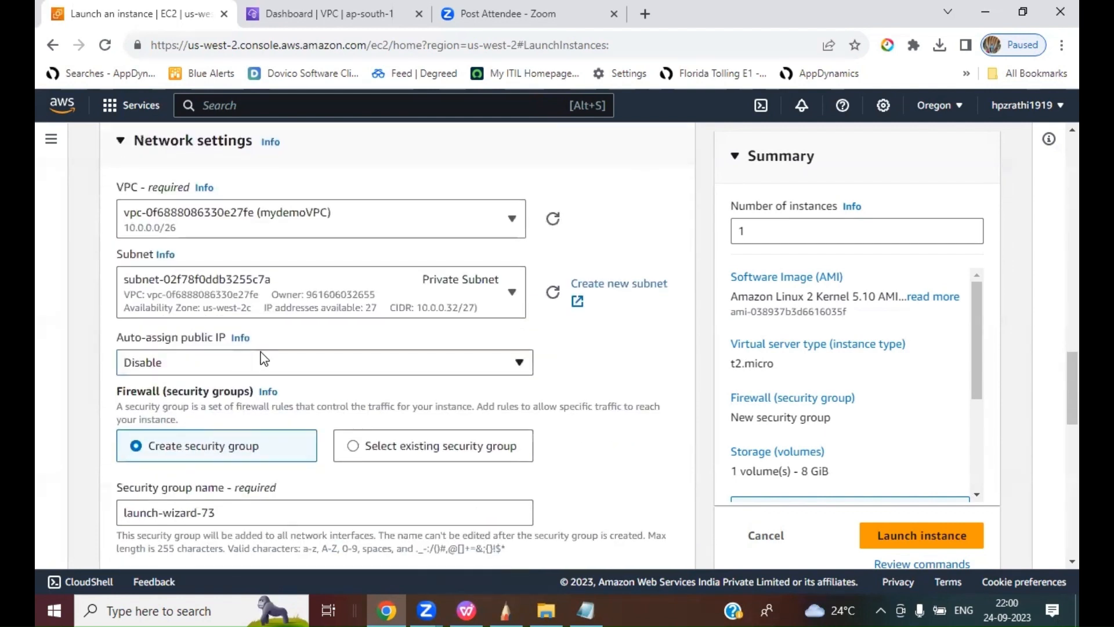
left_click(294, 294)
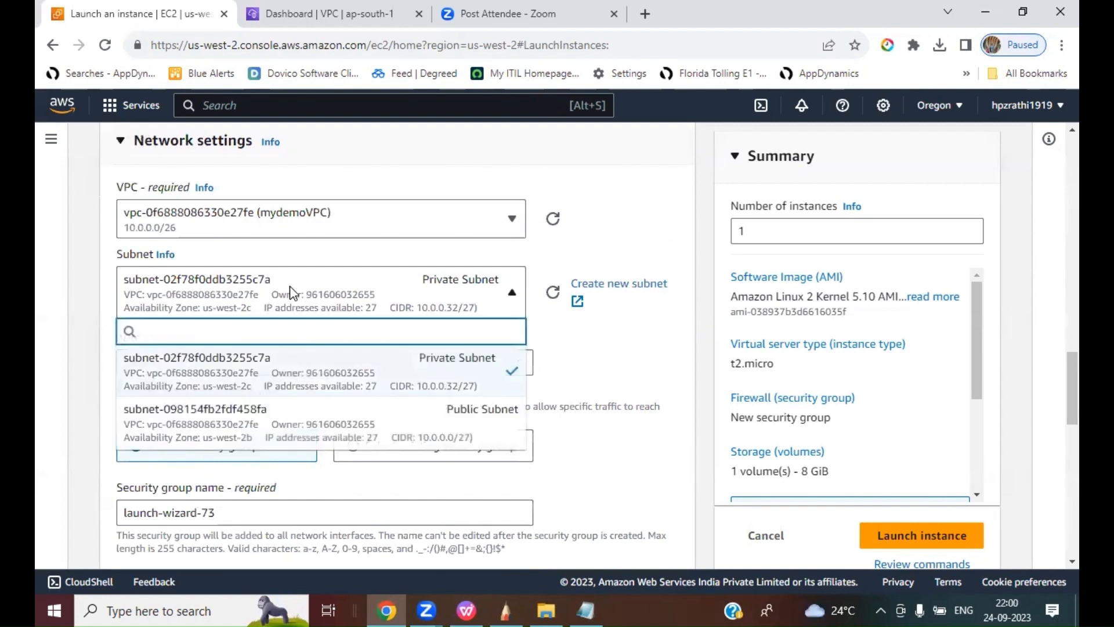
left_click(235, 430)
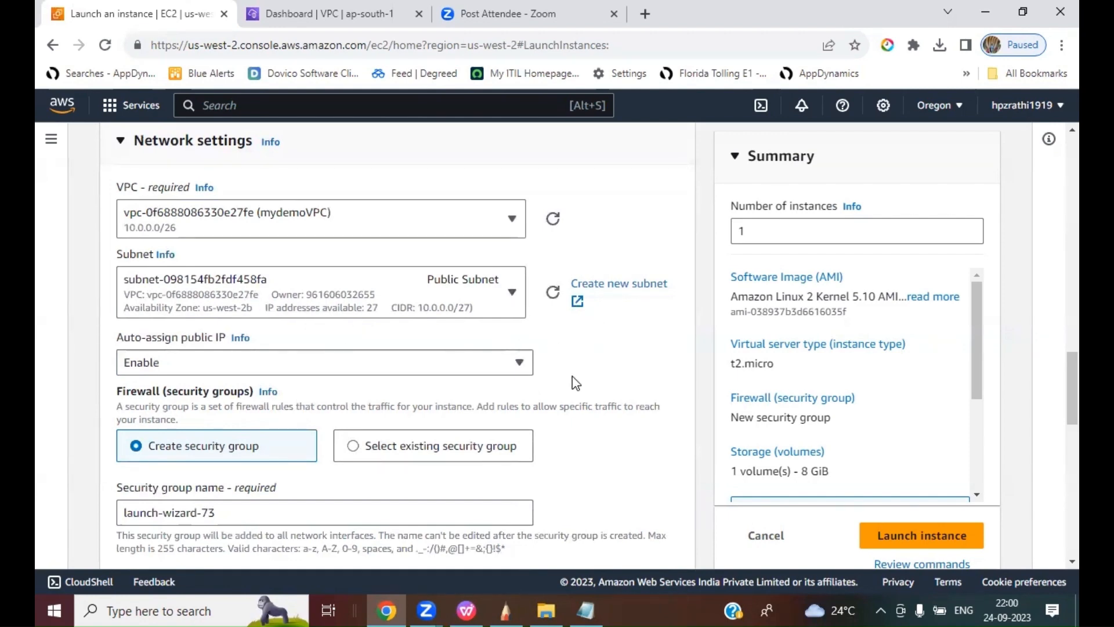
- Restrict the source of the inbound SSH rule to My IP and launch the instance
scroll(574, 383, "down", 6)
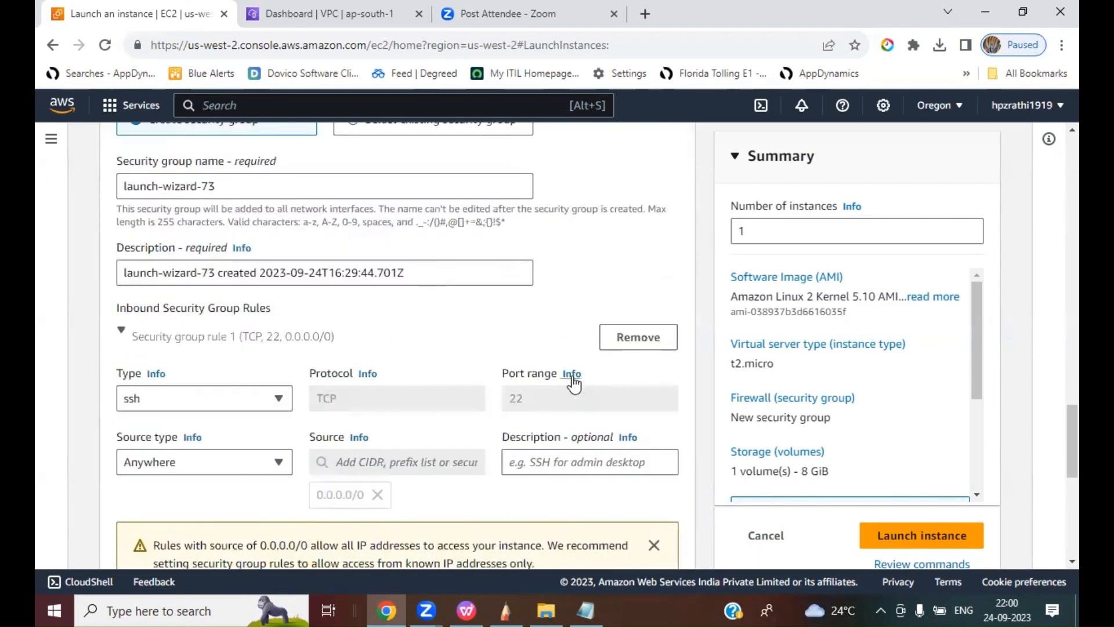
scroll(575, 383, "up", 2)
scroll(575, 383, "down", 3)
left_click(204, 383)
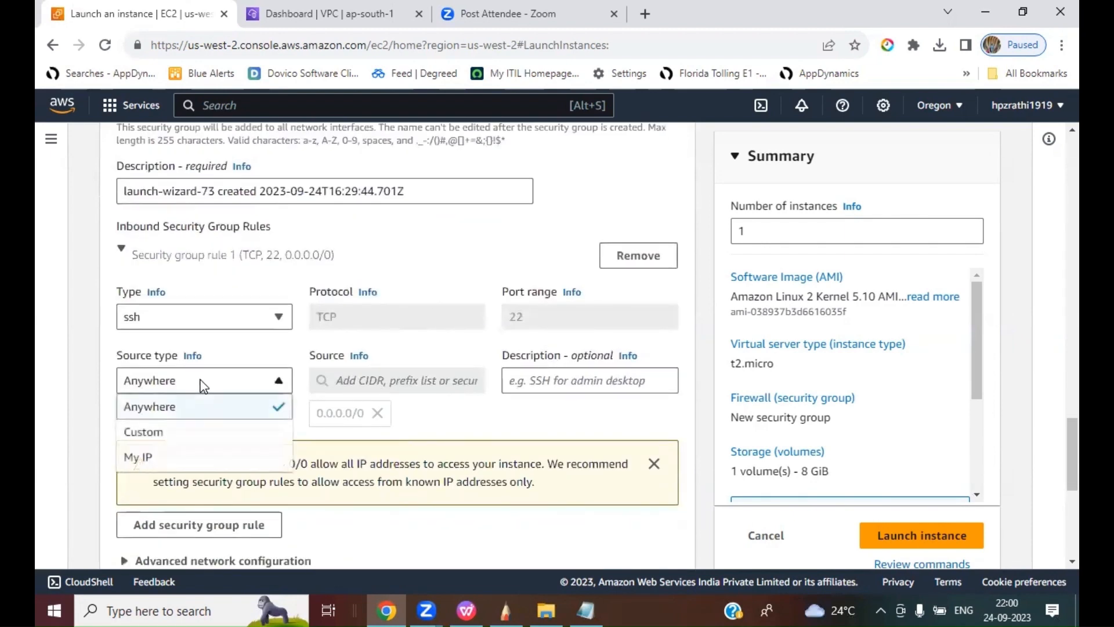
left_click(154, 456)
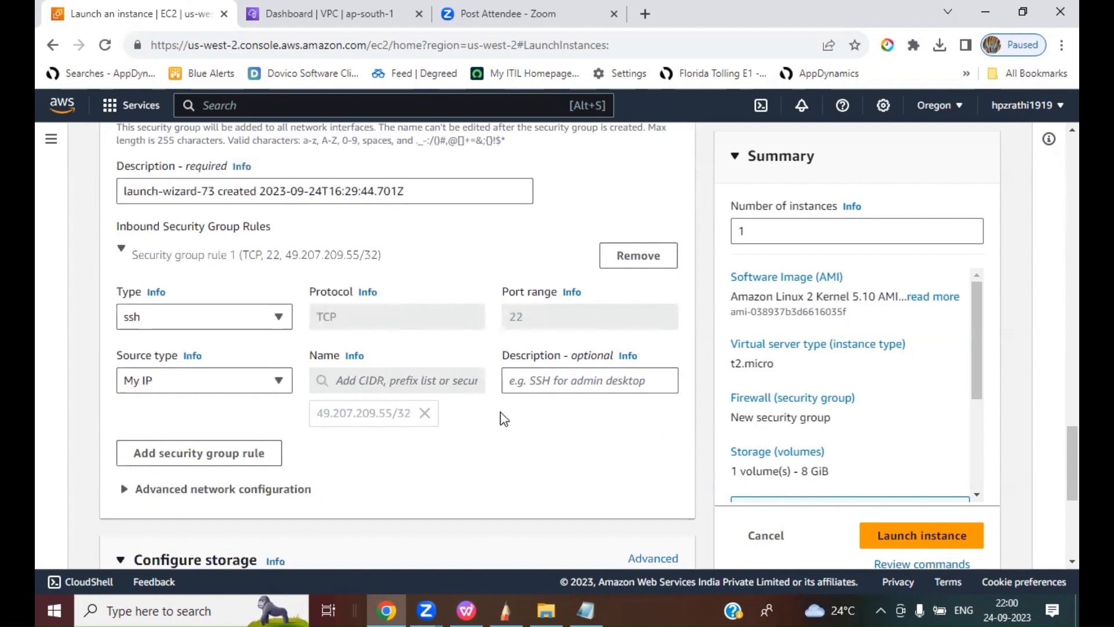
scroll(554, 412, "down", 1)
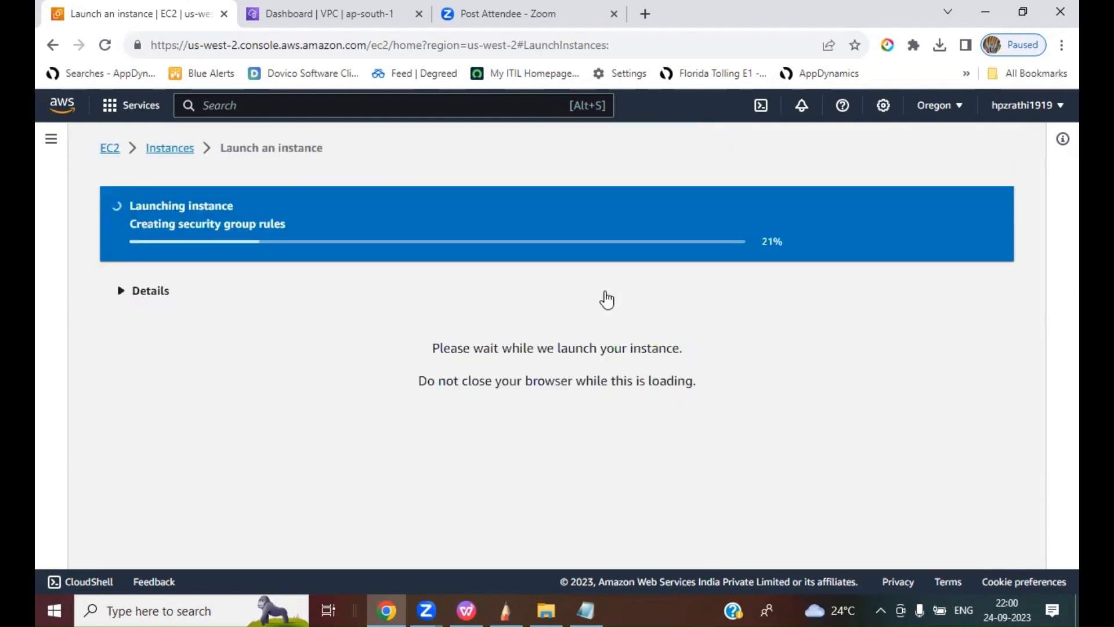
- Return to the instances list, start launching another instance and name it appserver
left_click(174, 151)
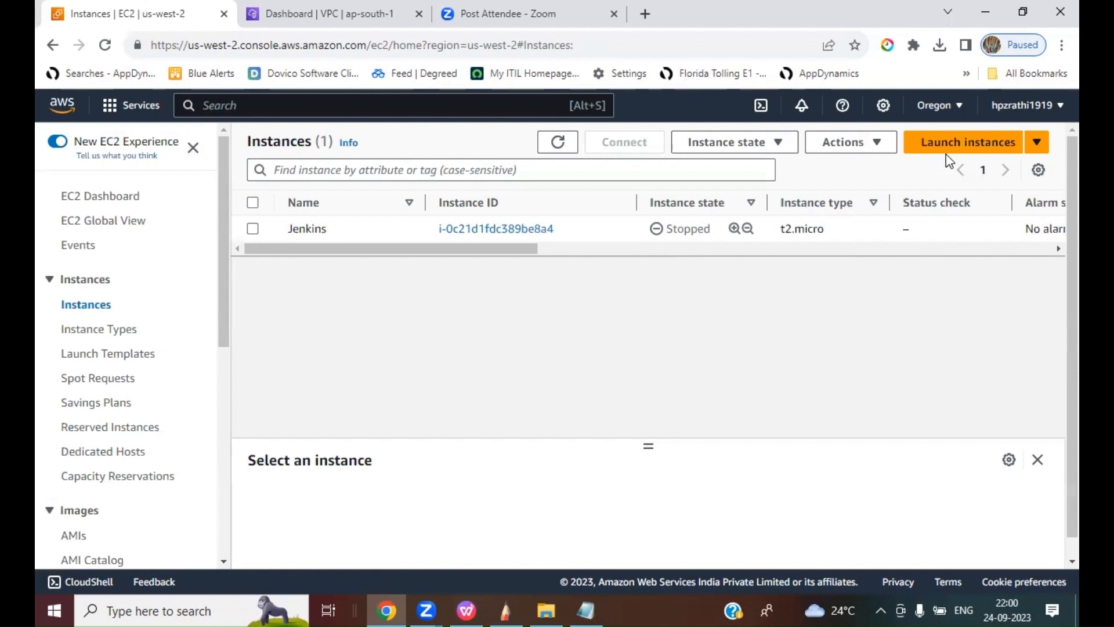
left_click(966, 142)
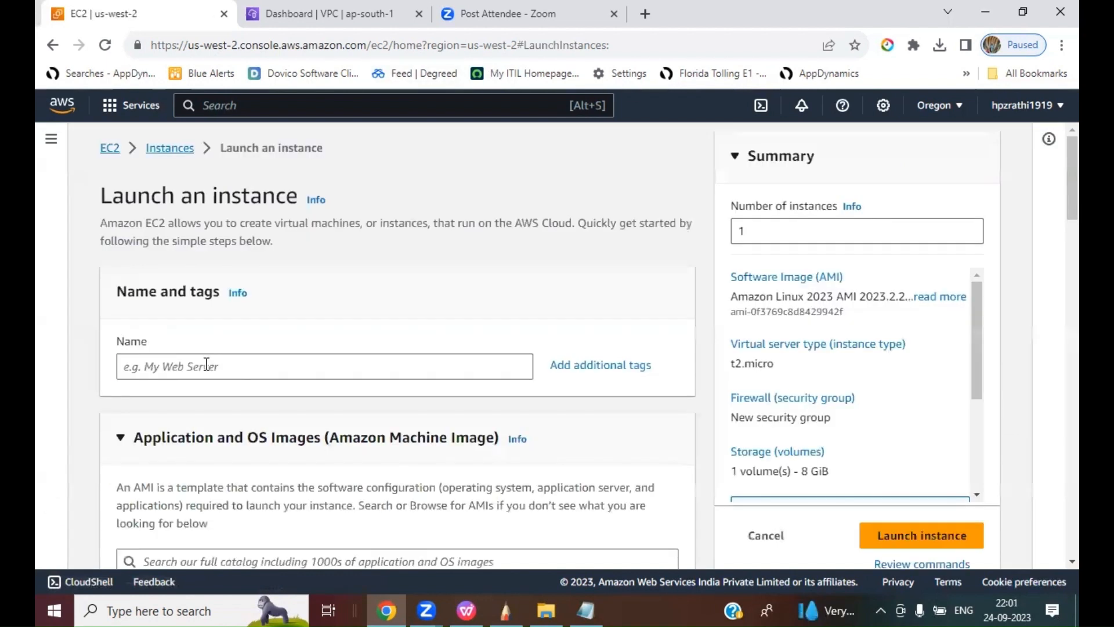
left_click(206, 364)
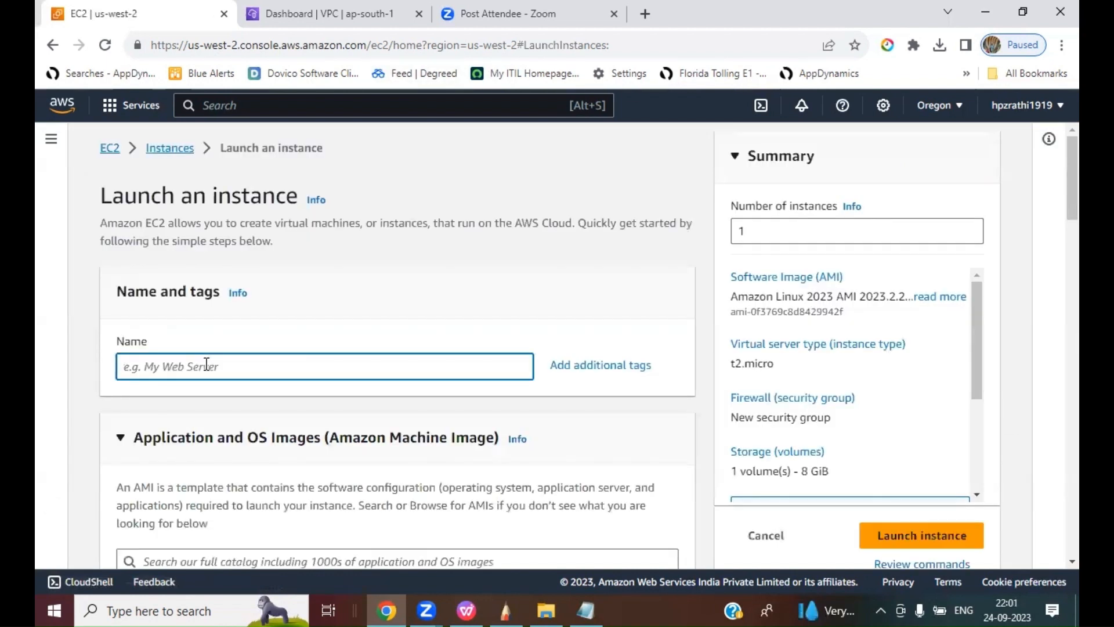
type("appserver")
- Choose Amazon Linux 2 AMI (HVM) - Kernel 5.10, SSD Volume Type as the appserver machine image
scroll(551, 411, "down", 4)
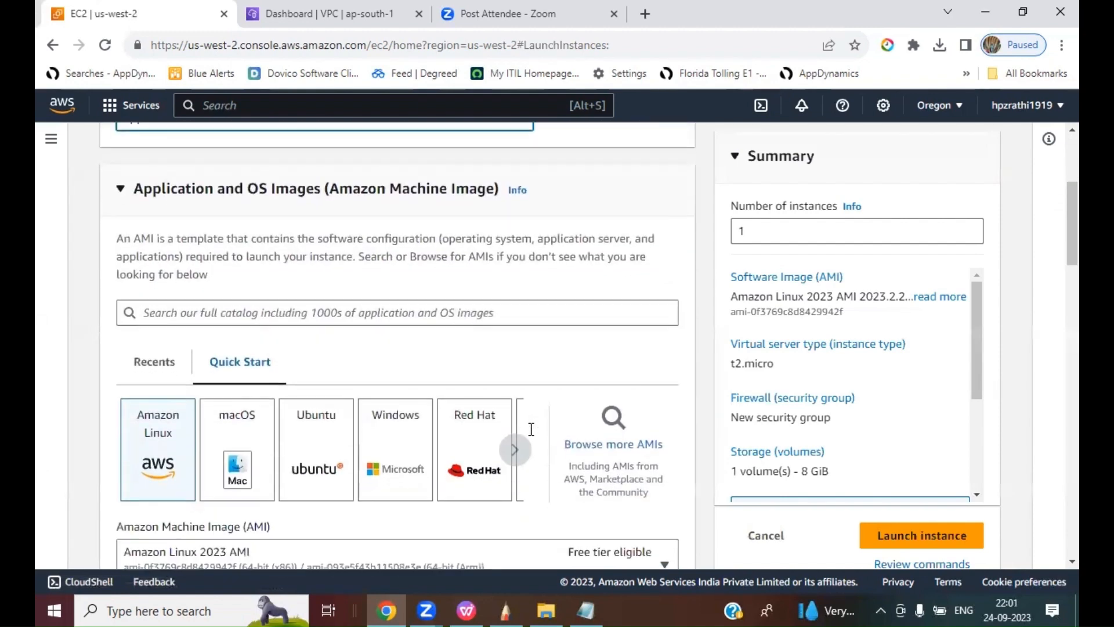
left_click(156, 494)
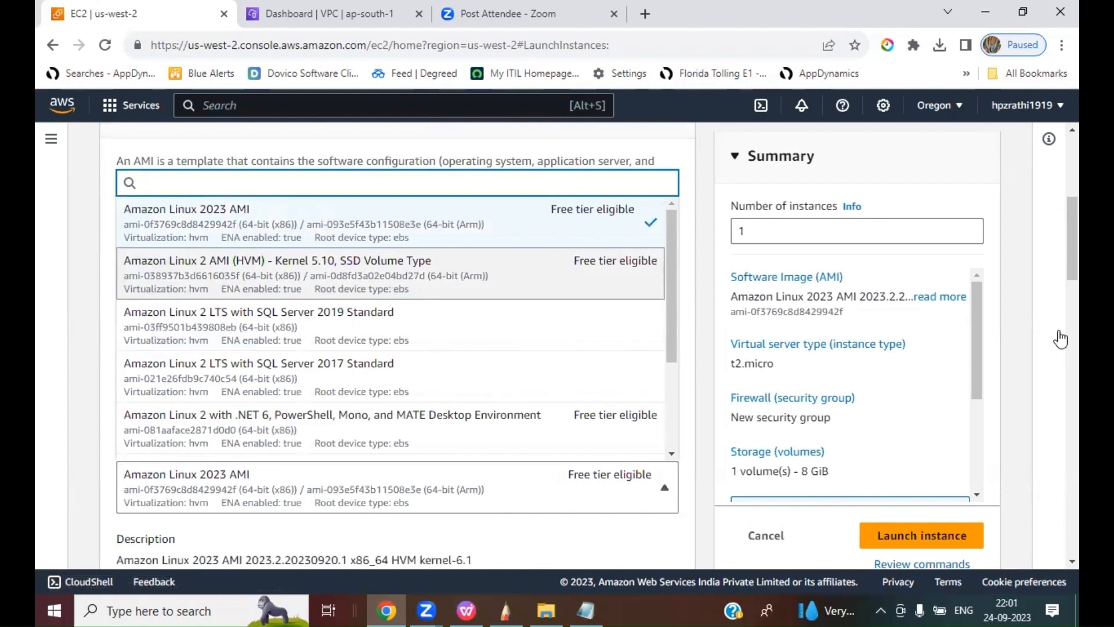
key("Return")
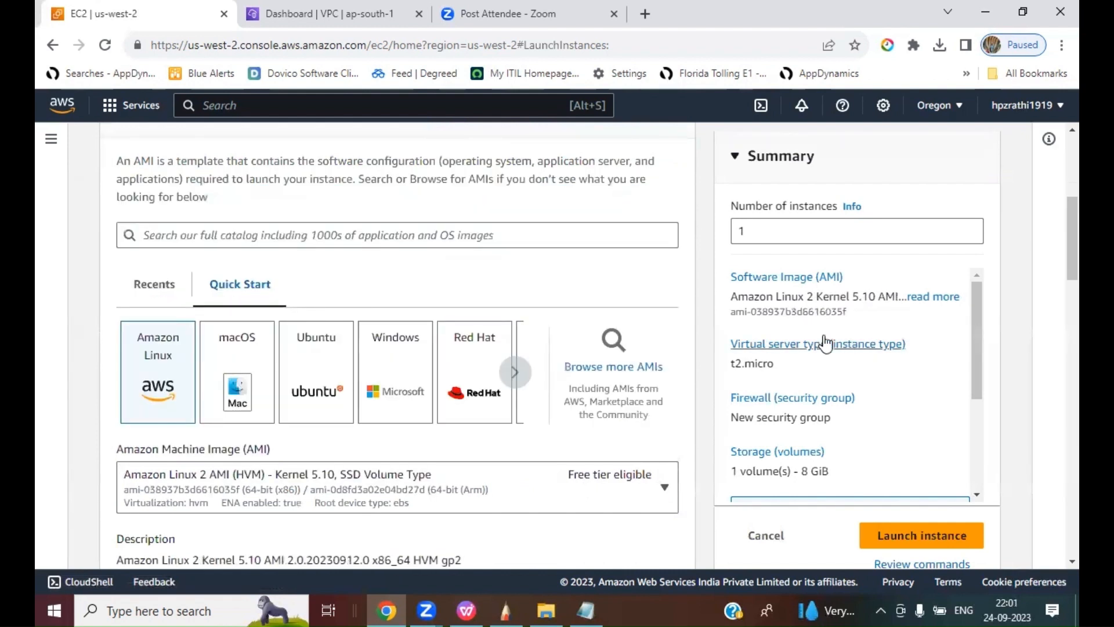
- Assign the existing key pair 040923 to the appserver instance
left_click_drag(1057, 246, 1054, 375)
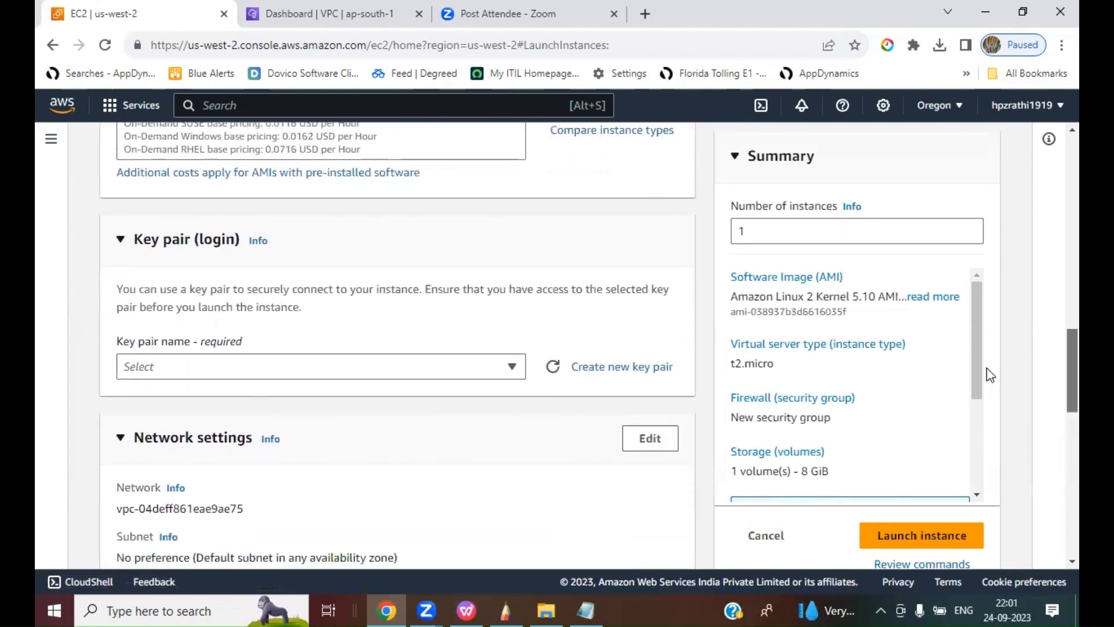
left_click(166, 368)
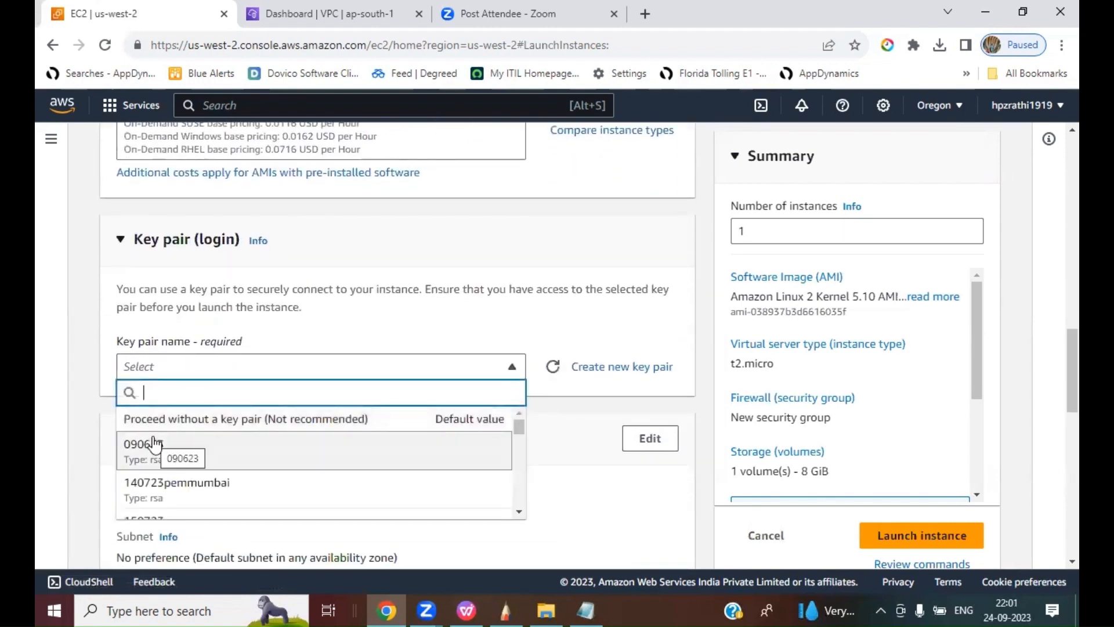
type("0409")
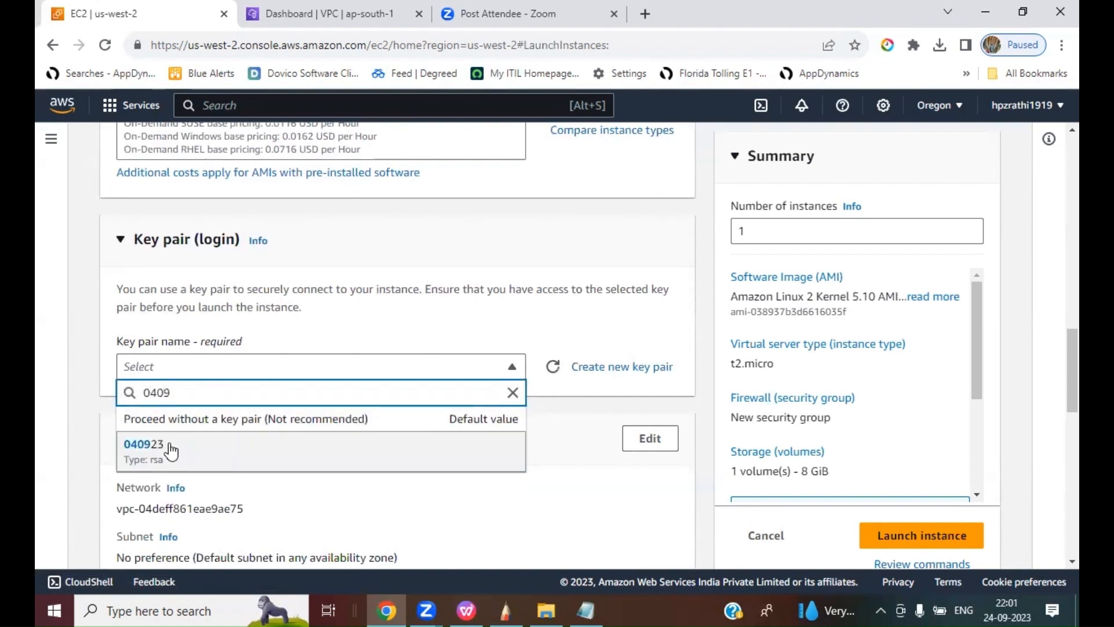
left_click(369, 459)
scroll(370, 458, "down", 2)
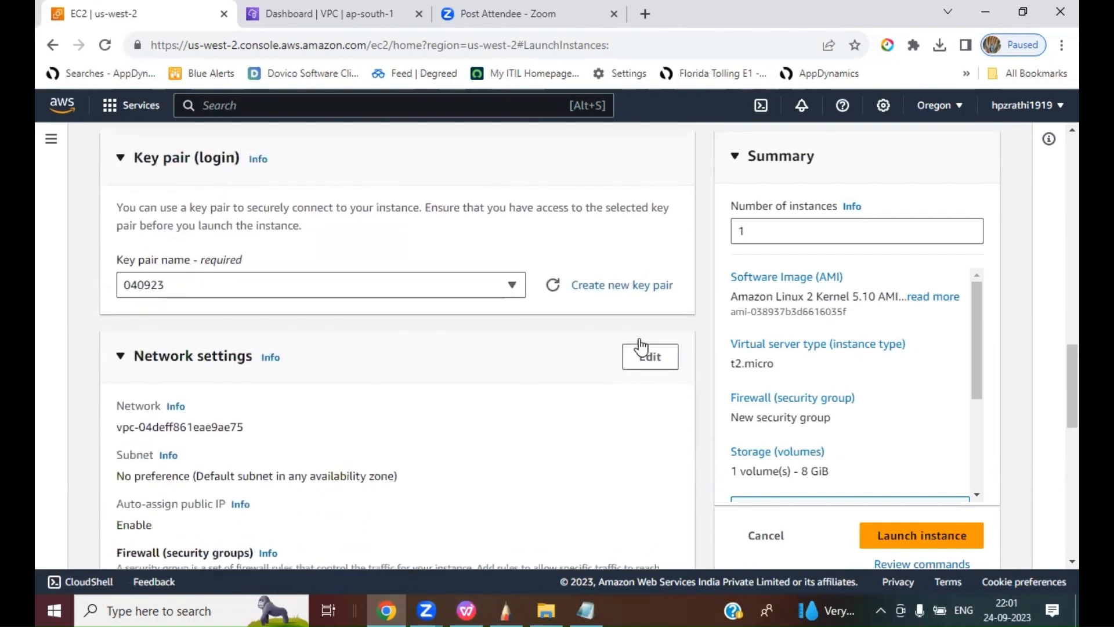
- Edit the appserver's network settings and place the instance in mydemoVPC
left_click(647, 356)
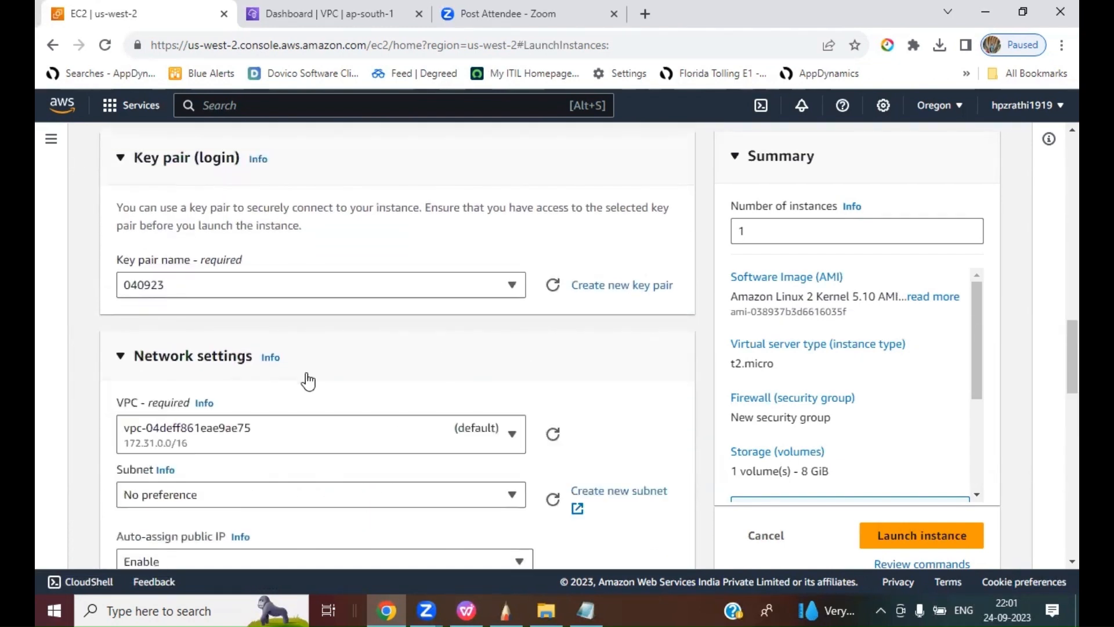
left_click(250, 436)
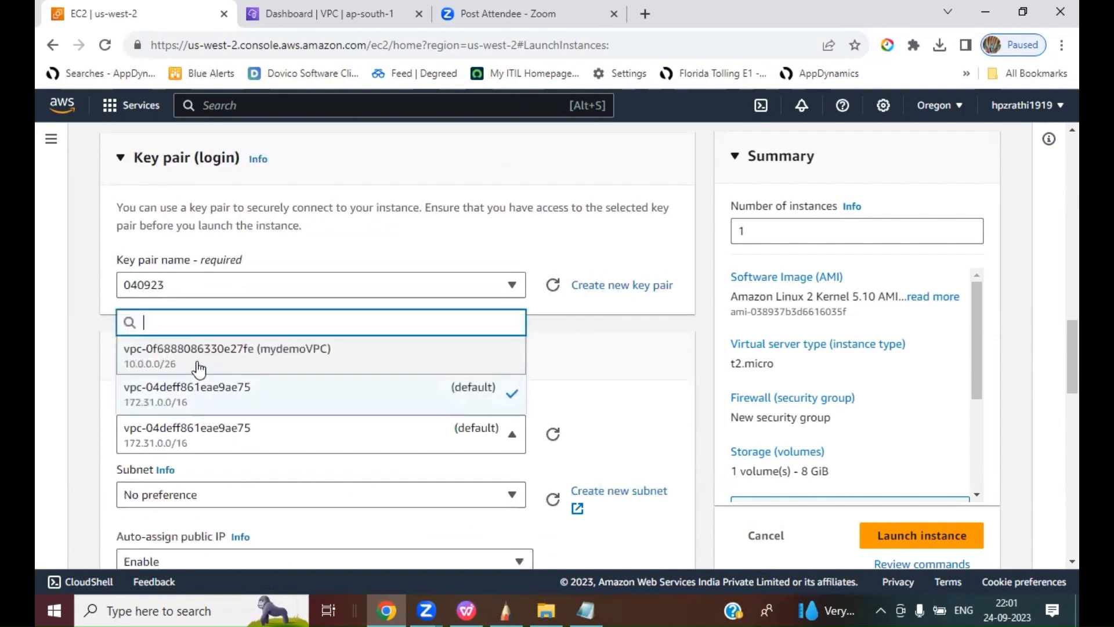
left_click(383, 367)
scroll(652, 439, "down", 2)
scroll(654, 445, "down", 1)
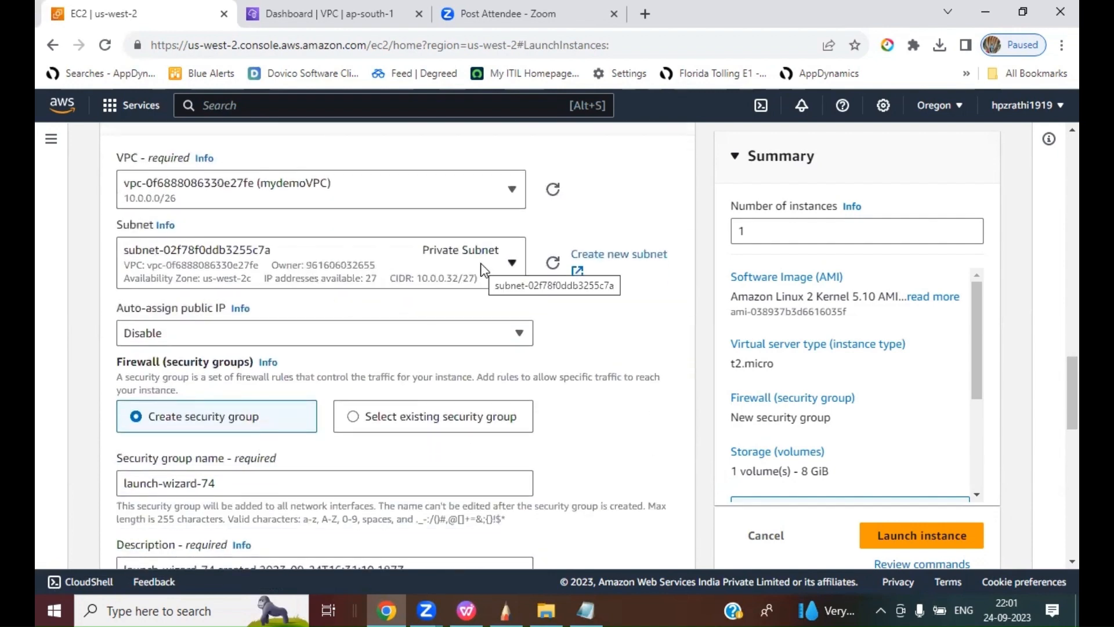
- Consult the VPC diagram in SketchBook and set the inbound SSH rule's source to the custom CIDR block 10.0.0.0/27
scroll(422, 378, "down", 2)
scroll(422, 377, "down", 1)
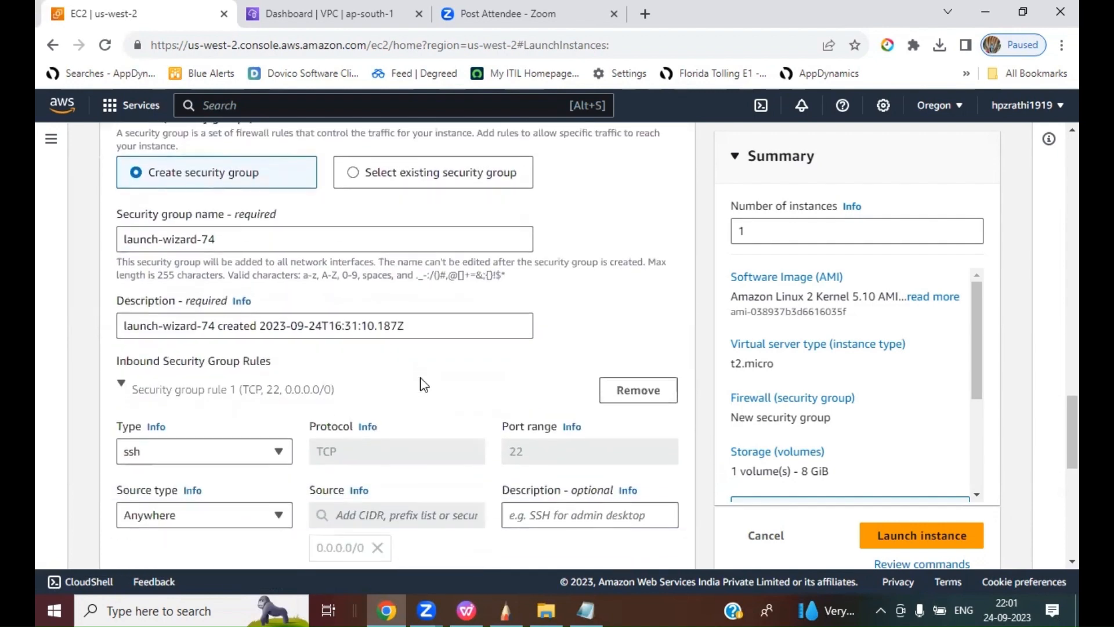
scroll(423, 385, "down", 2)
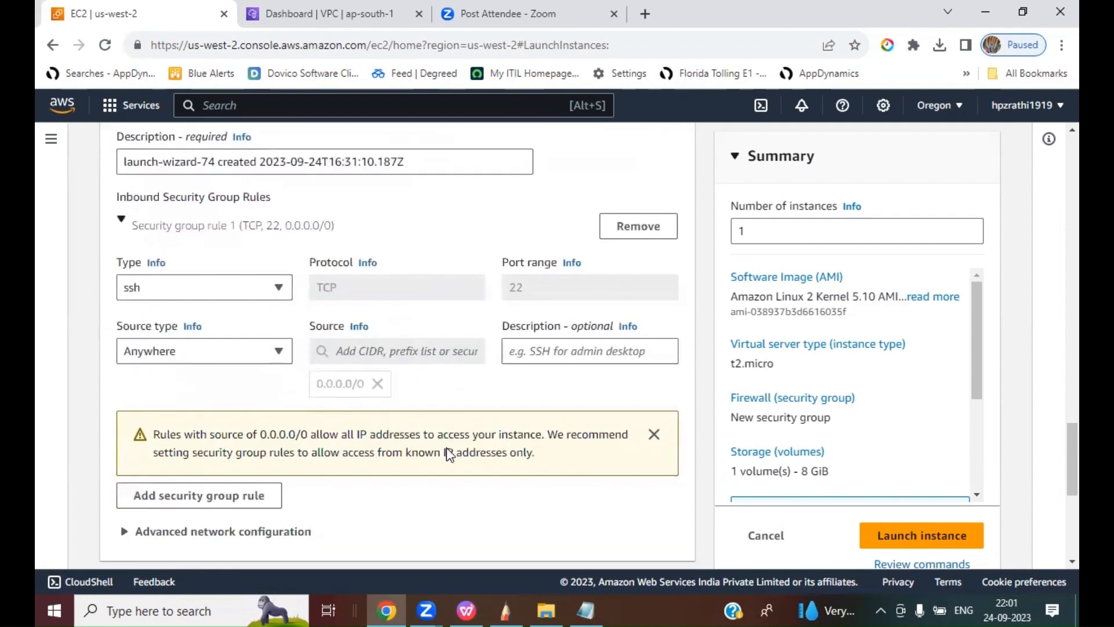
left_click(501, 609)
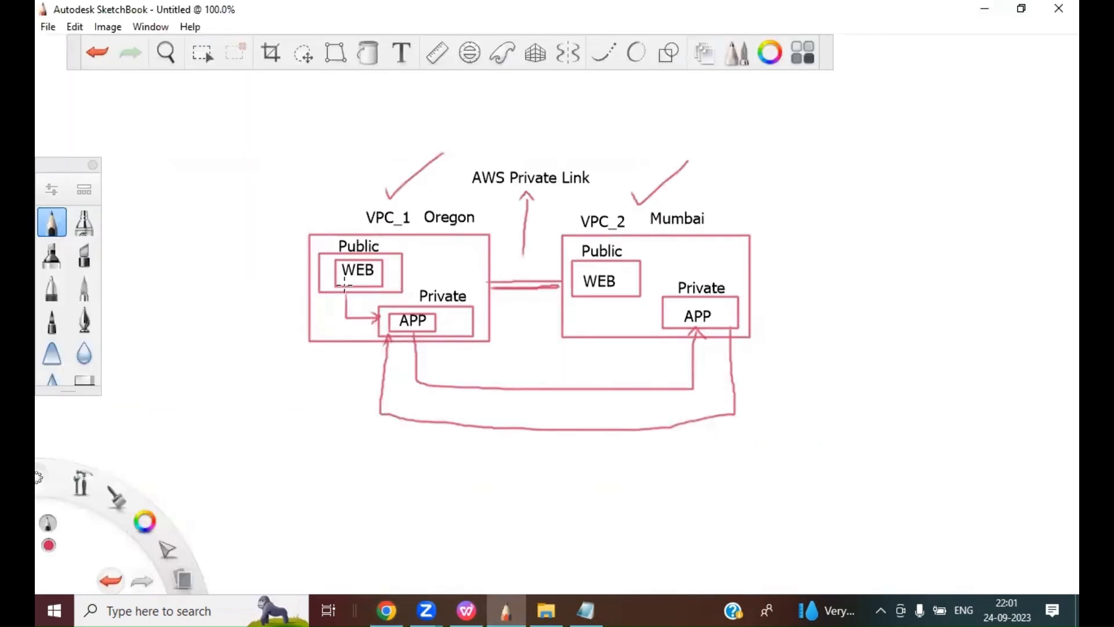
left_click(387, 610)
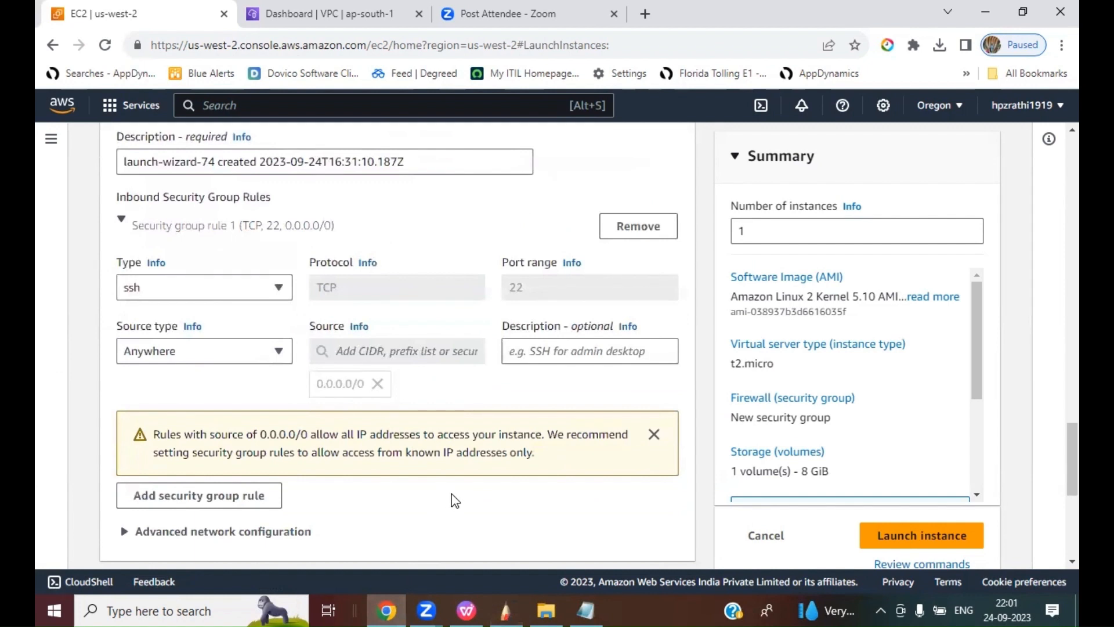
left_click(204, 358)
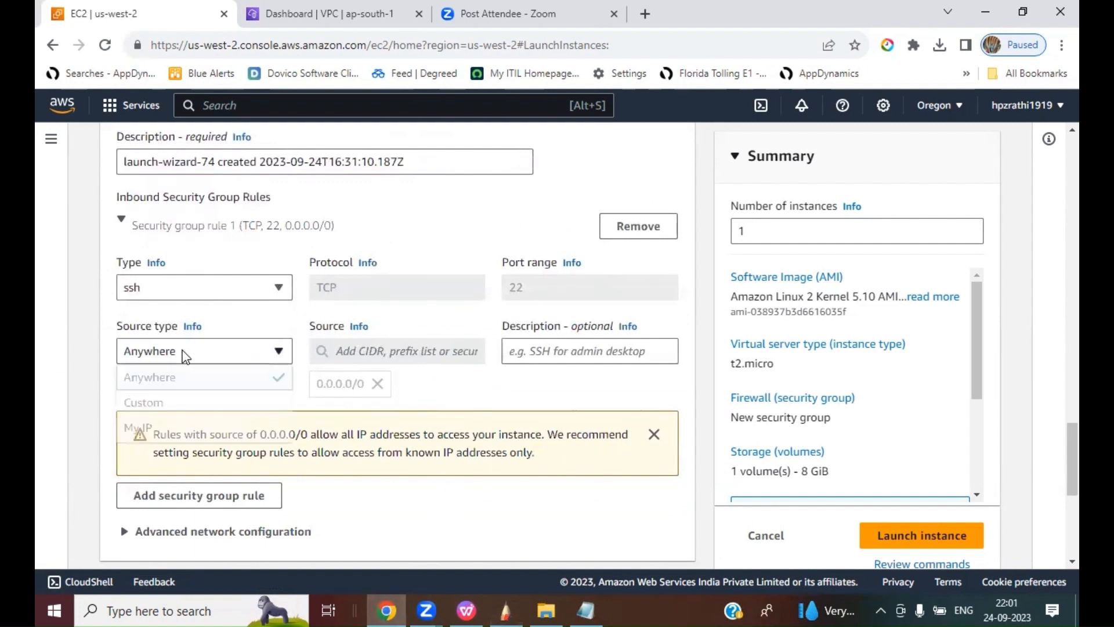
left_click(174, 403)
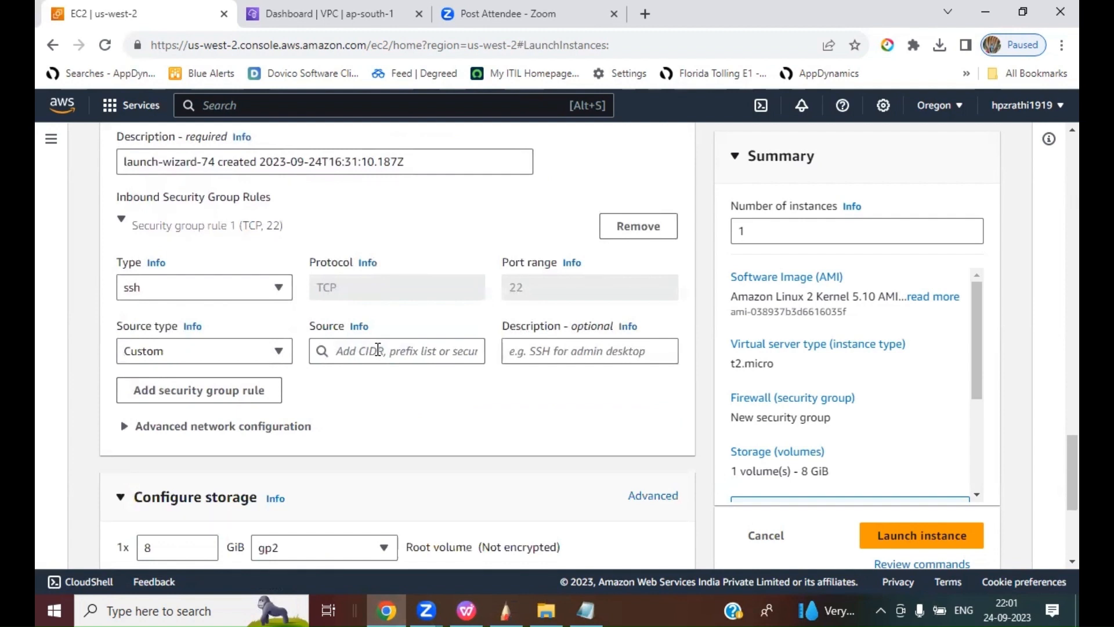
left_click(378, 349)
type("10.")
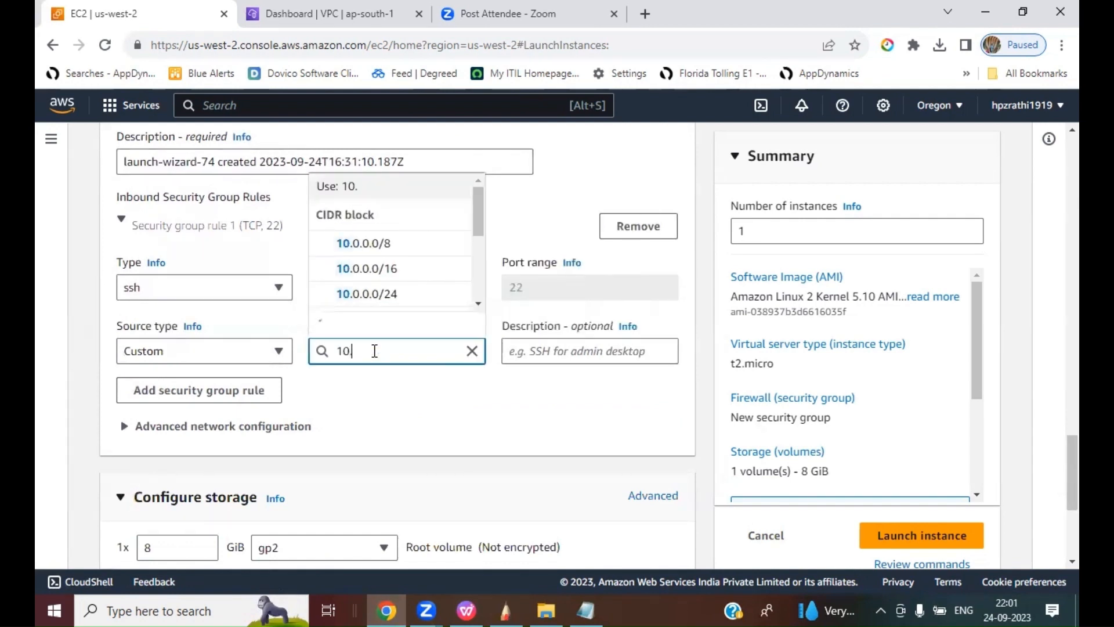
type("0.0.0")
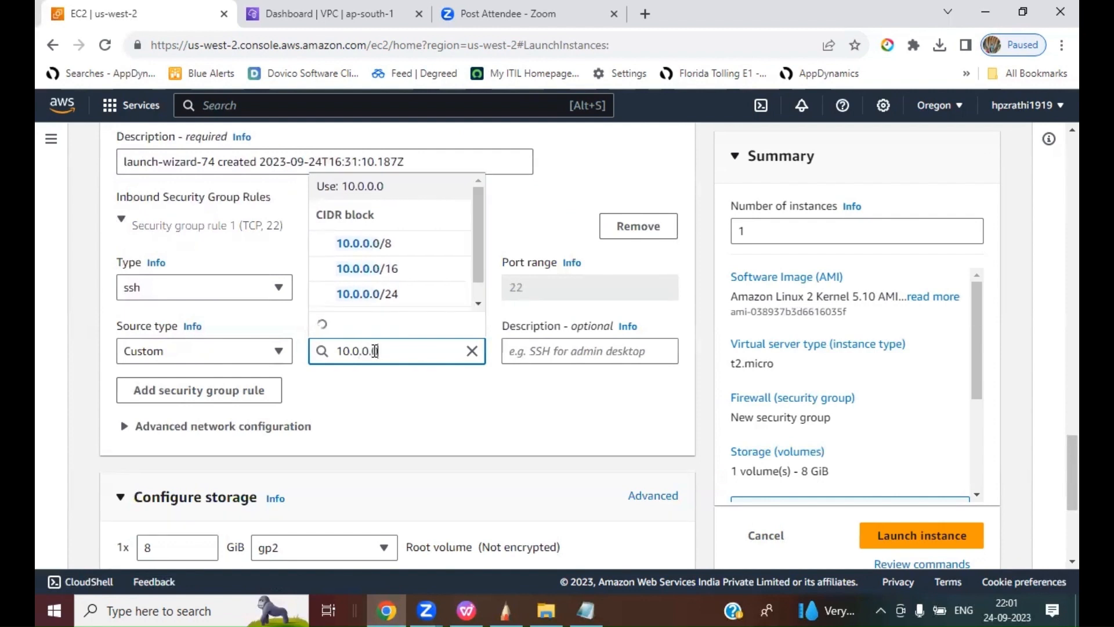
type("/27")
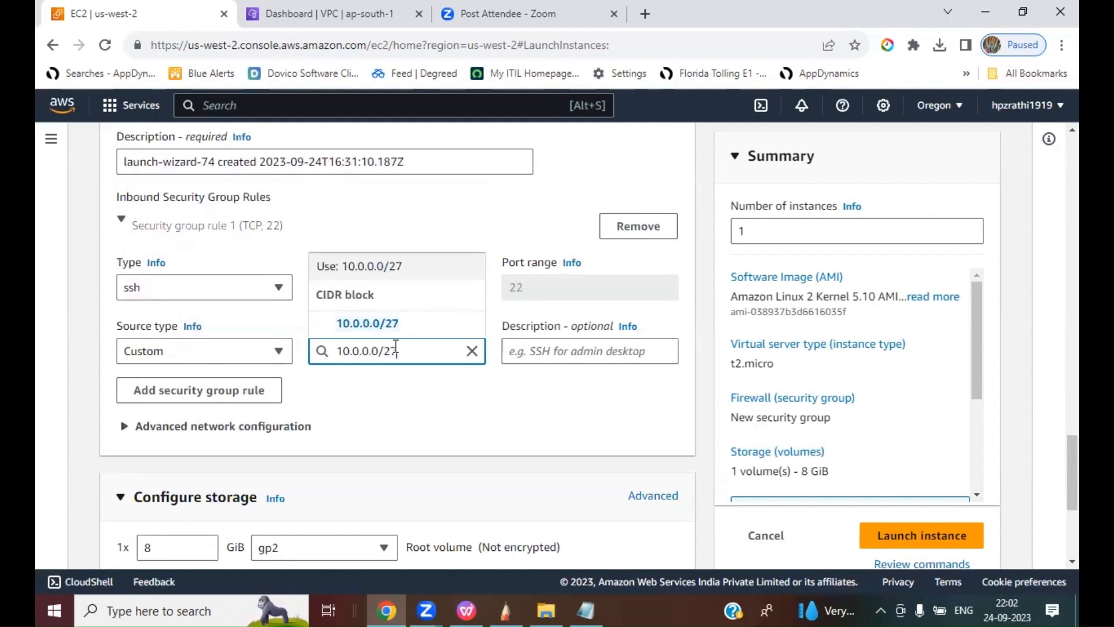
left_click(371, 323)
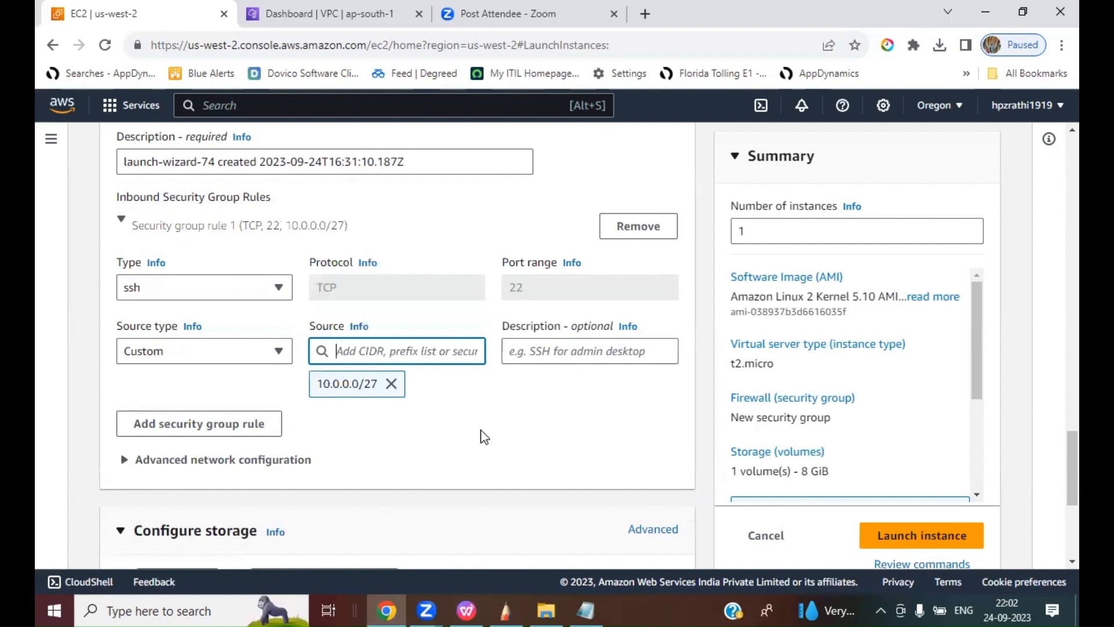
- Launch the appserver instance and return to the instances list
scroll(484, 436, "down", 5)
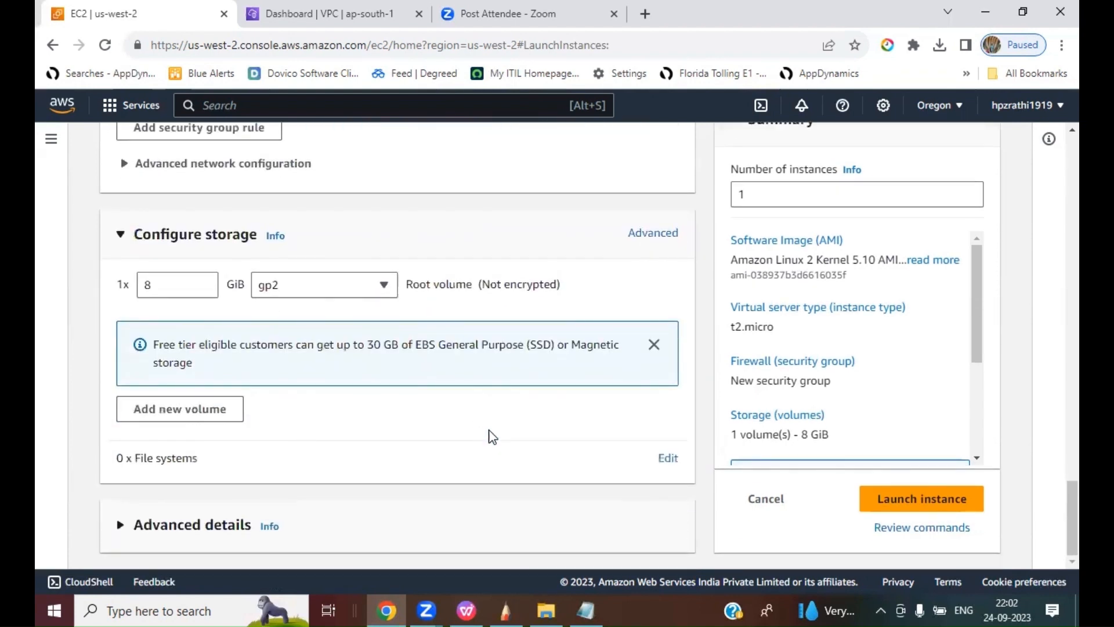
scroll(492, 436, "up", 1)
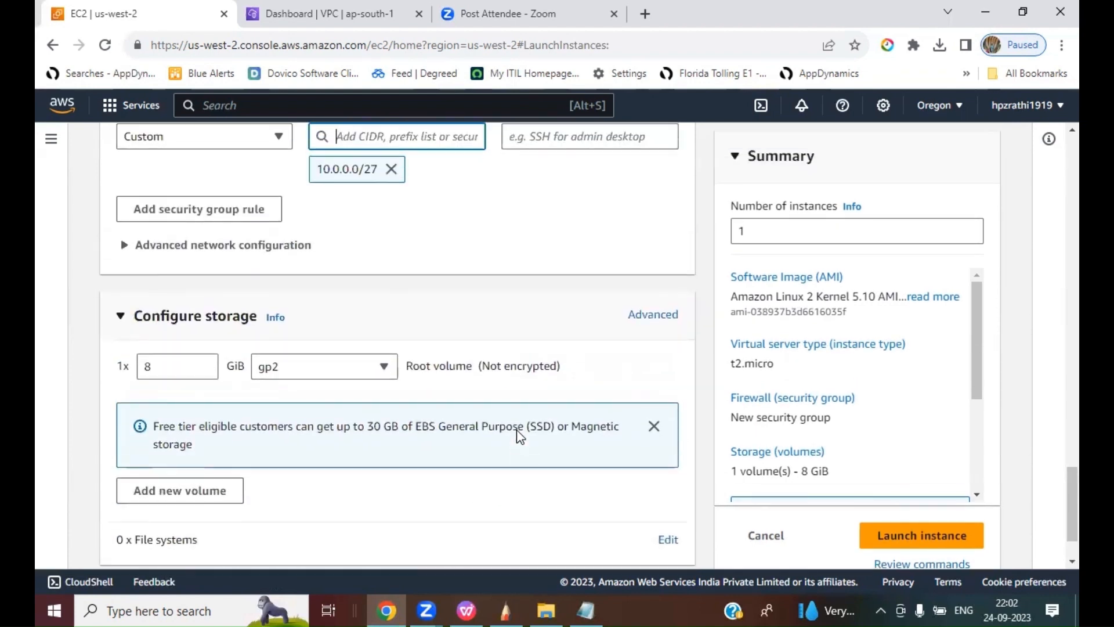
left_click(922, 537)
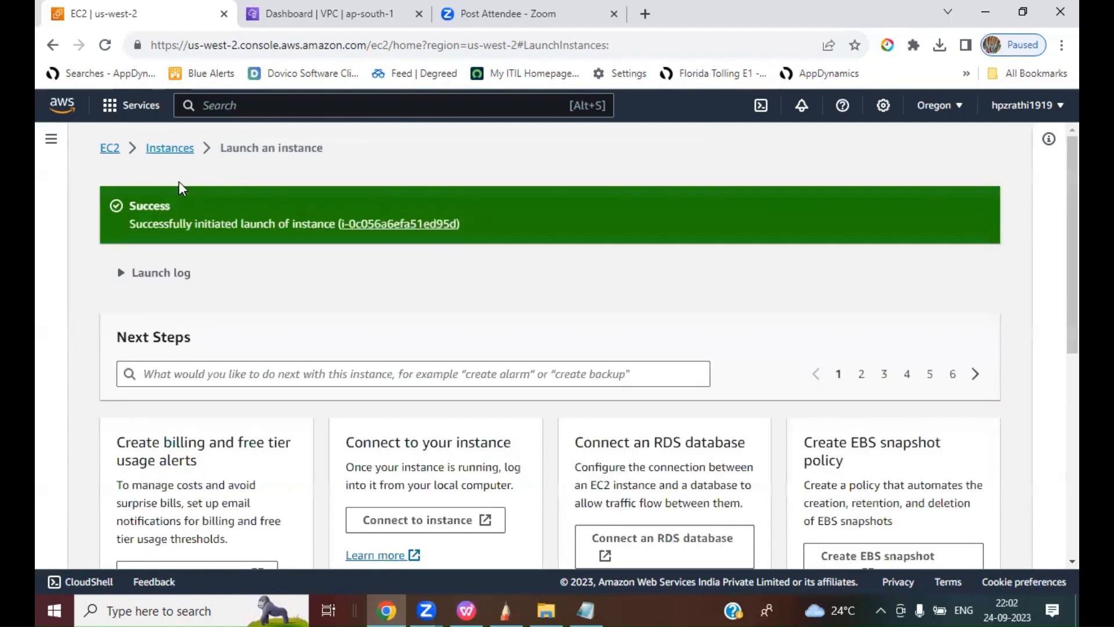
left_click(167, 148)
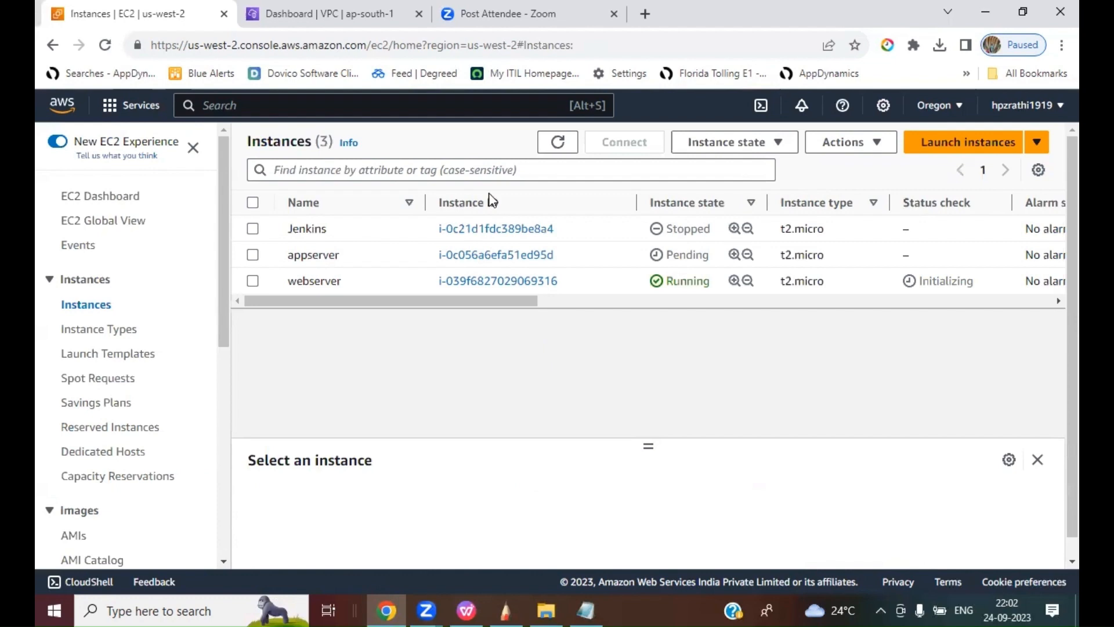
- Switch to the Mumbai VPC console and review its VPCs, subnets, route tables and internet gateways
left_click(353, 14)
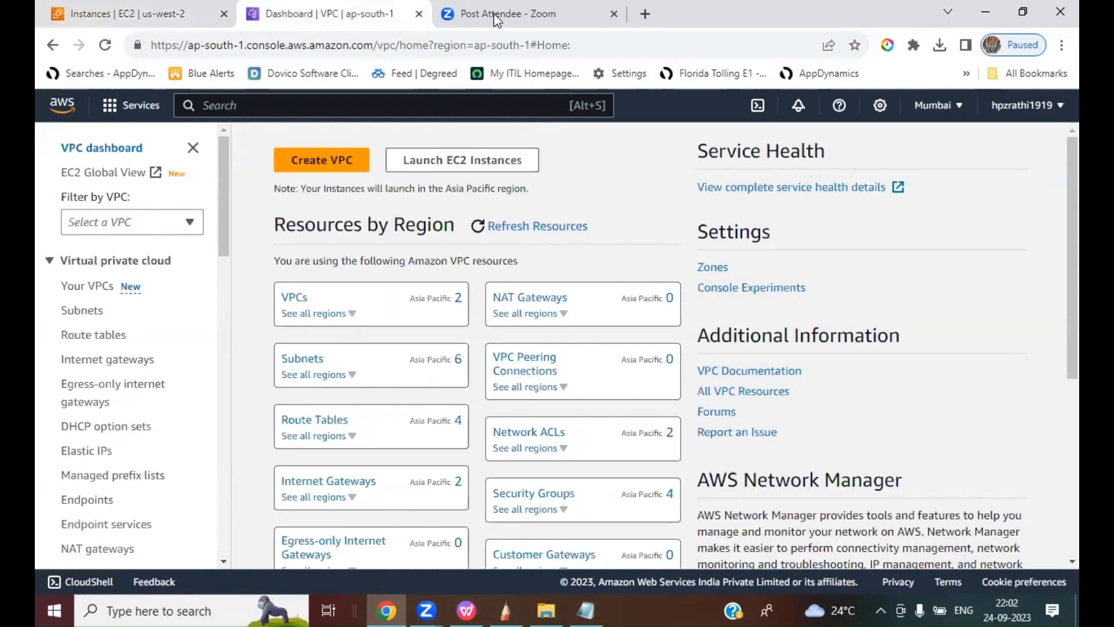
left_click(294, 298)
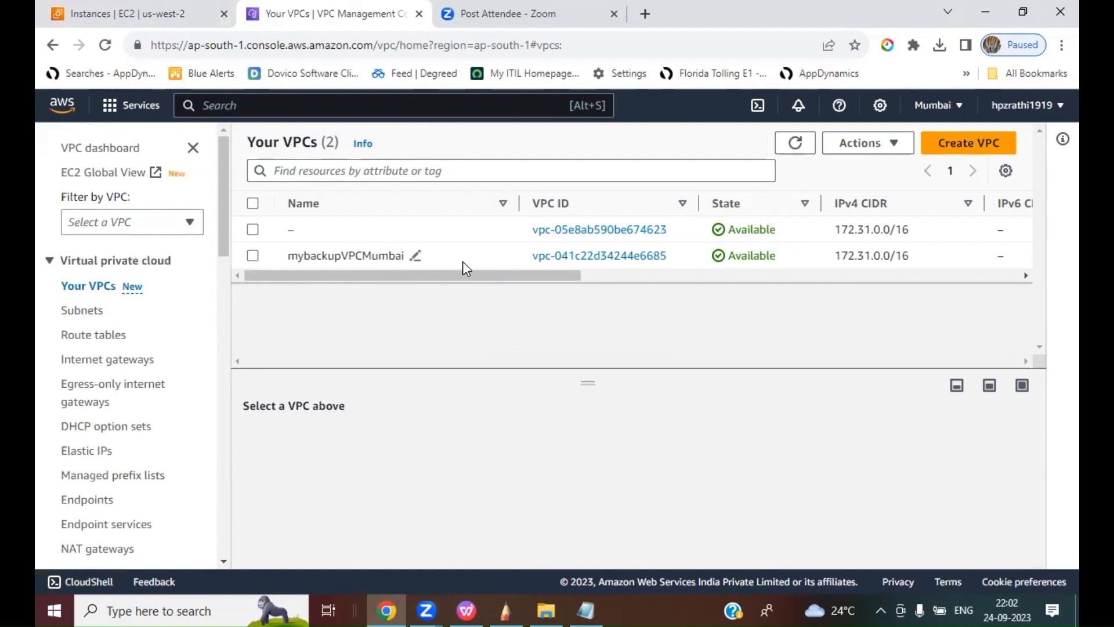
left_click(92, 311)
scroll(581, 267, "down", 1)
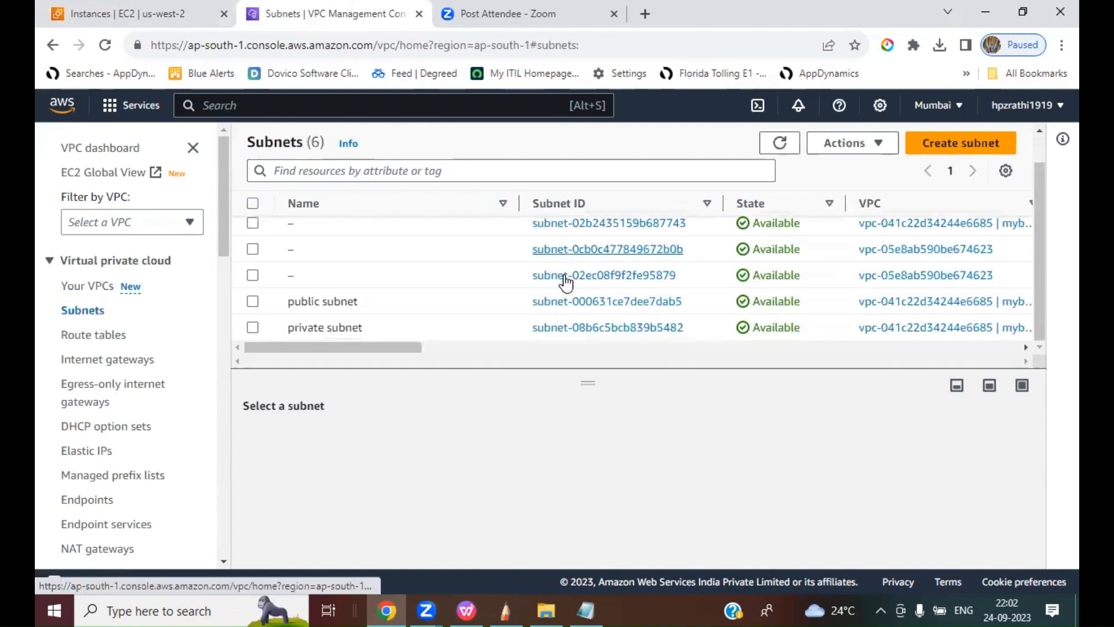
left_click(86, 335)
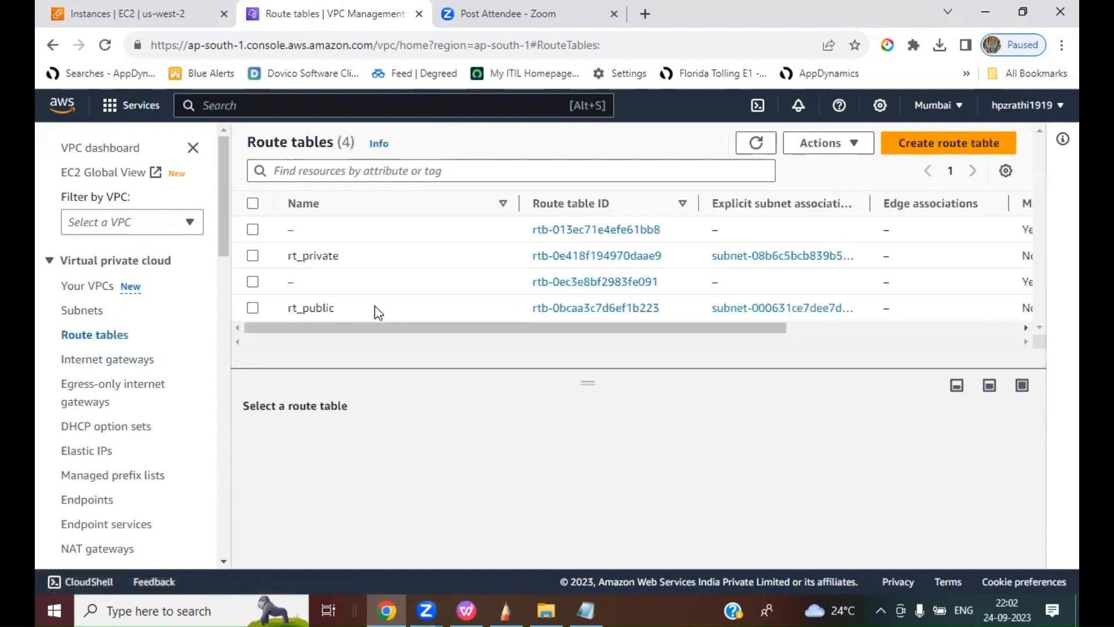
left_click(81, 359)
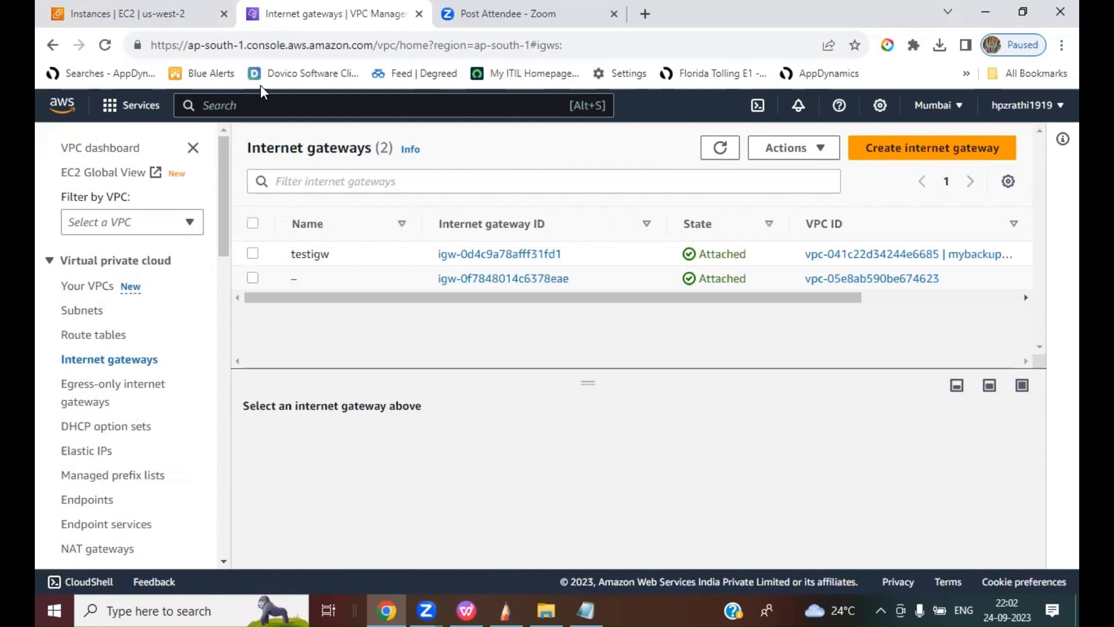
- Open the EC2 service in the Mumbai region, start launching an instance and name it webserver
left_click(221, 105)
type("EC2")
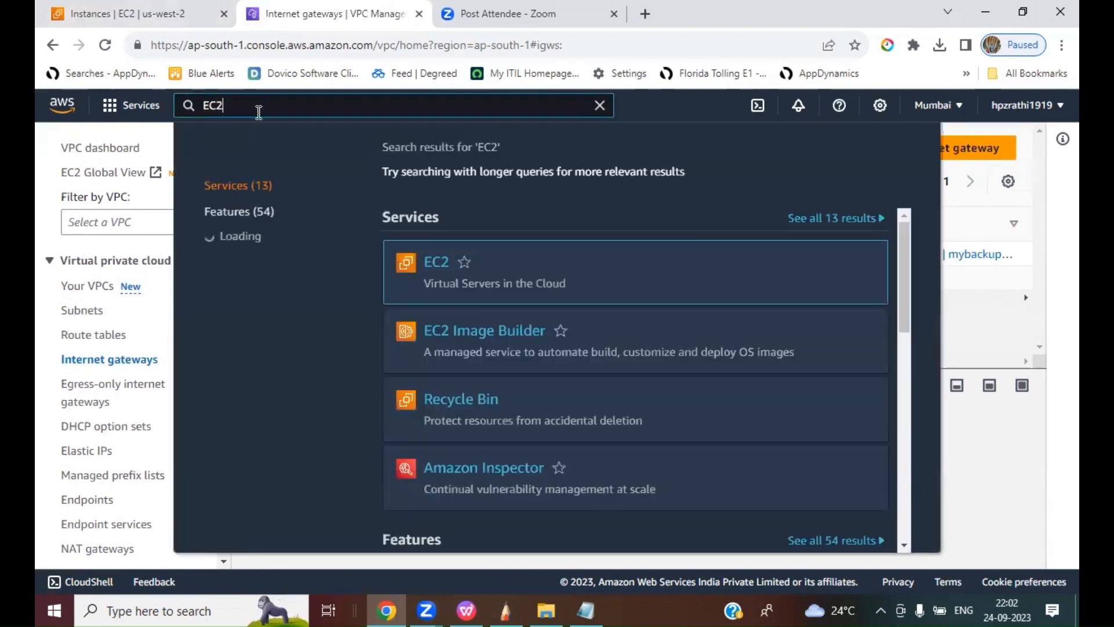
left_click(618, 282)
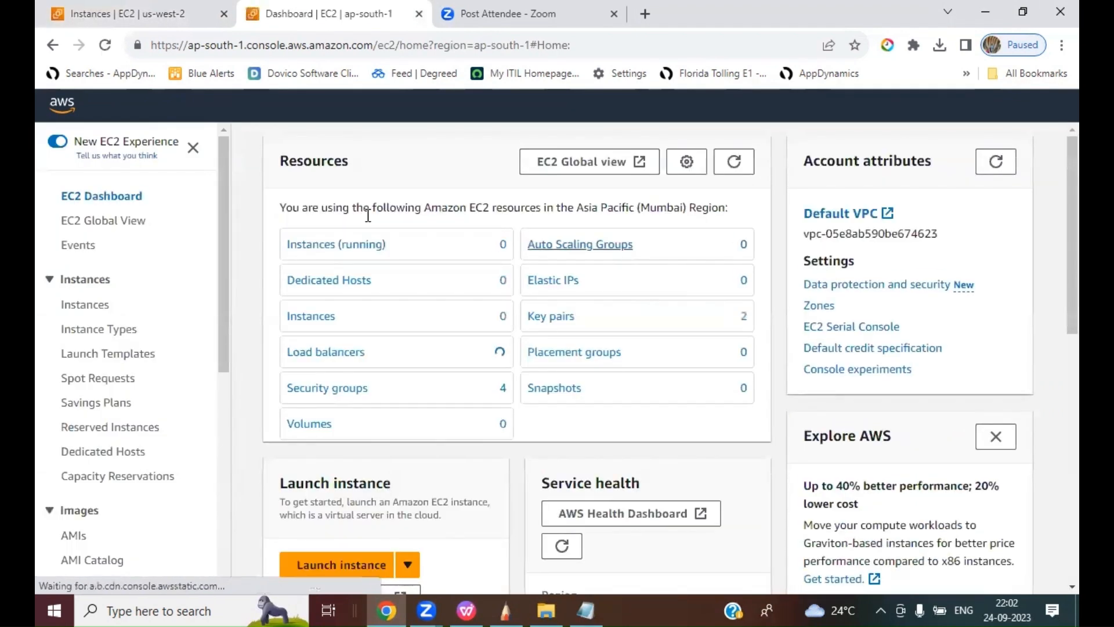
left_click(321, 245)
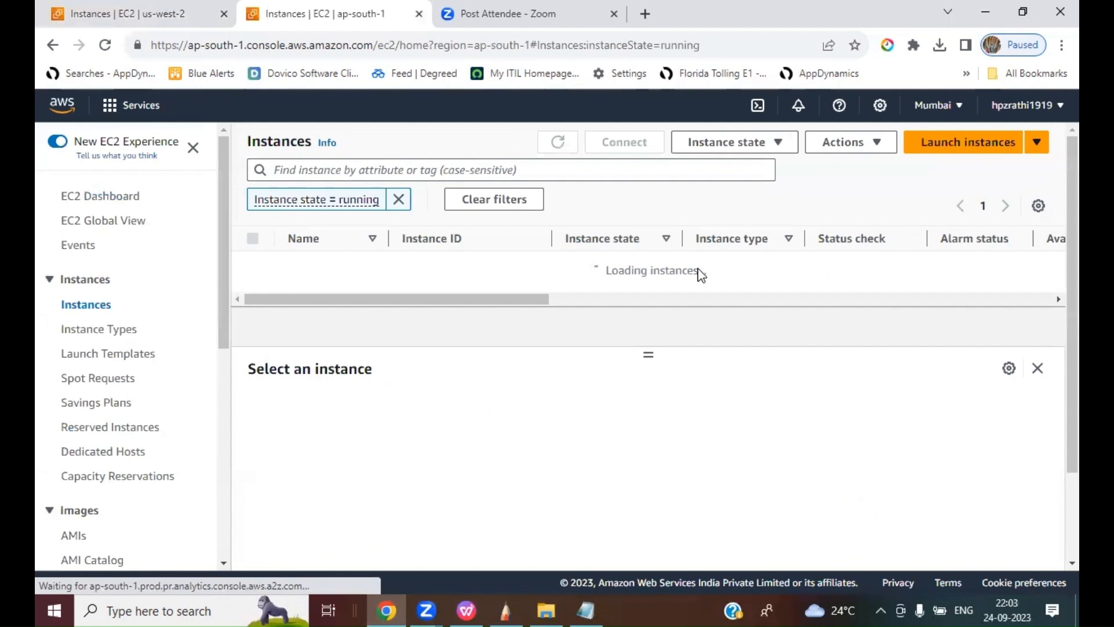
left_click(966, 144)
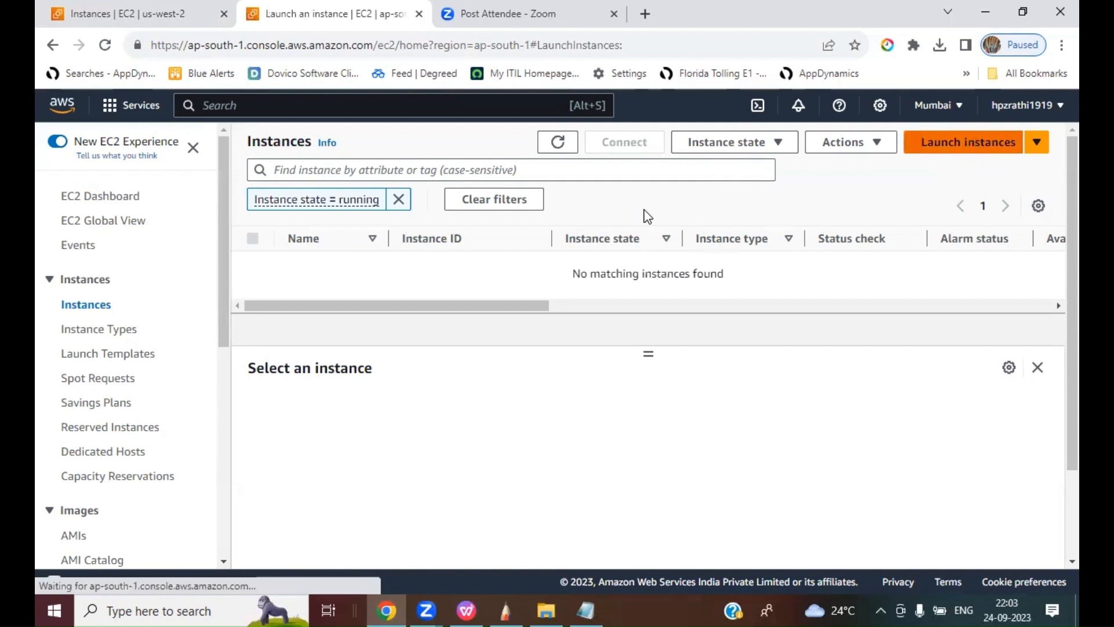
left_click(229, 363)
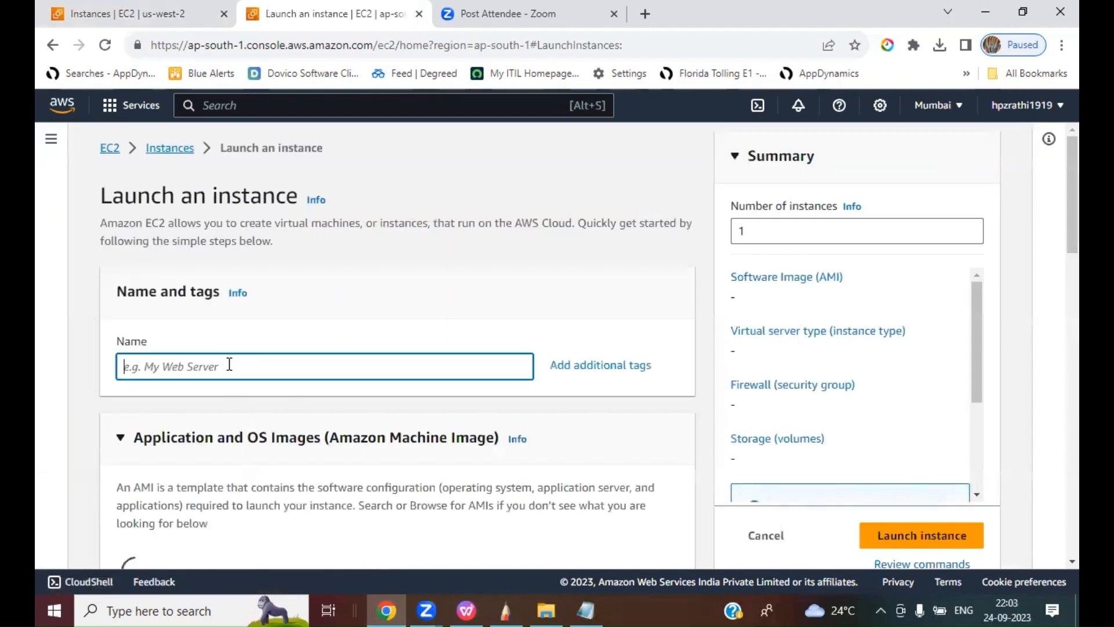
type("webserver")
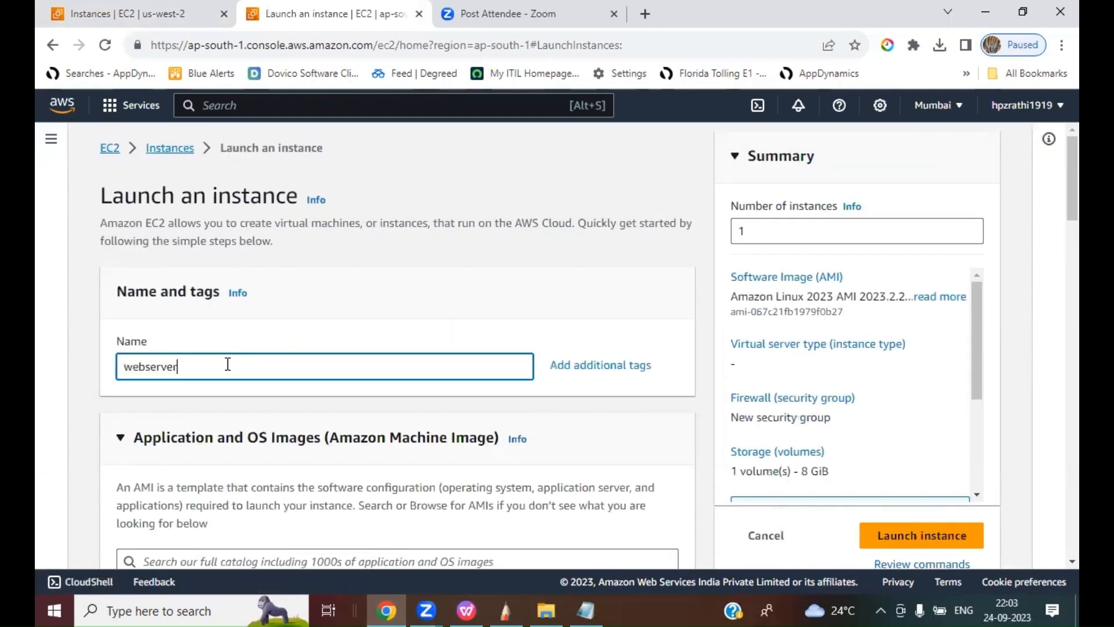
- Choose Amazon Linux 2 AMI (HVM) - Kernel 5.10, SSD Volume Type as the Mumbai webserver's machine image
scroll(343, 400, "down", 7)
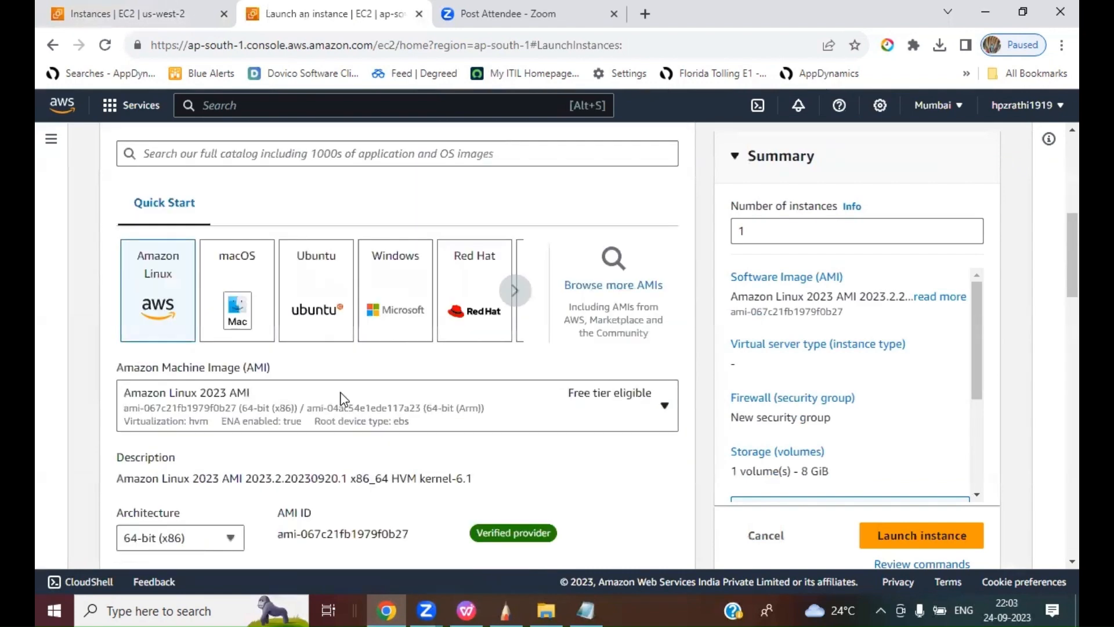
scroll(342, 399, "down", 1)
left_click(207, 322)
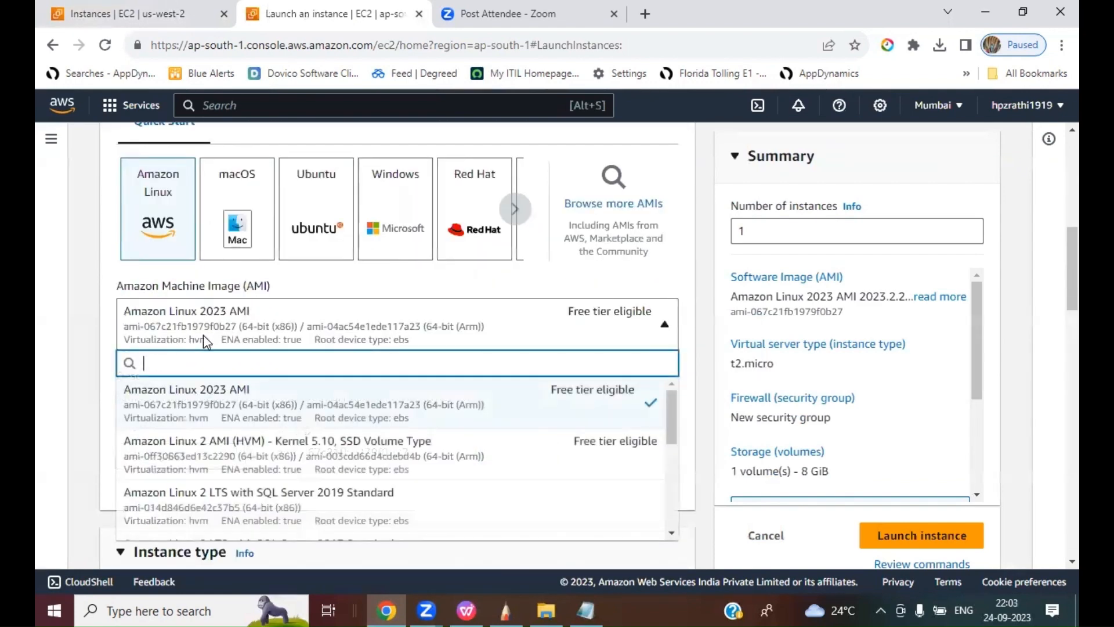
left_click(186, 450)
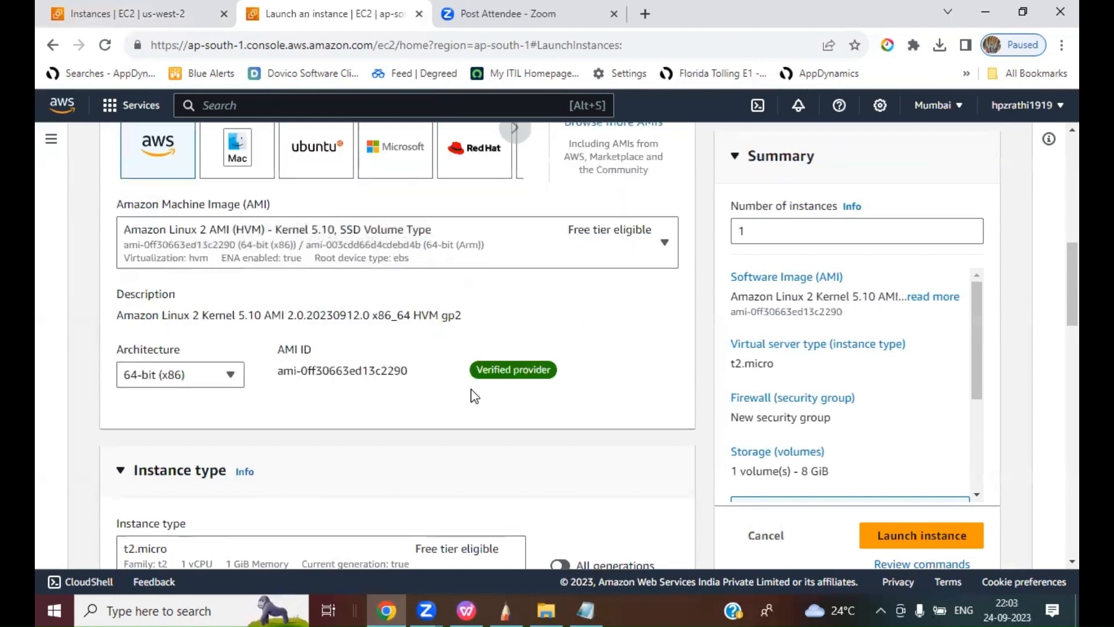
- Start creating a new key pair for the Mumbai webserver and choose .ppk as its private key file format
scroll(473, 394, "down", 5)
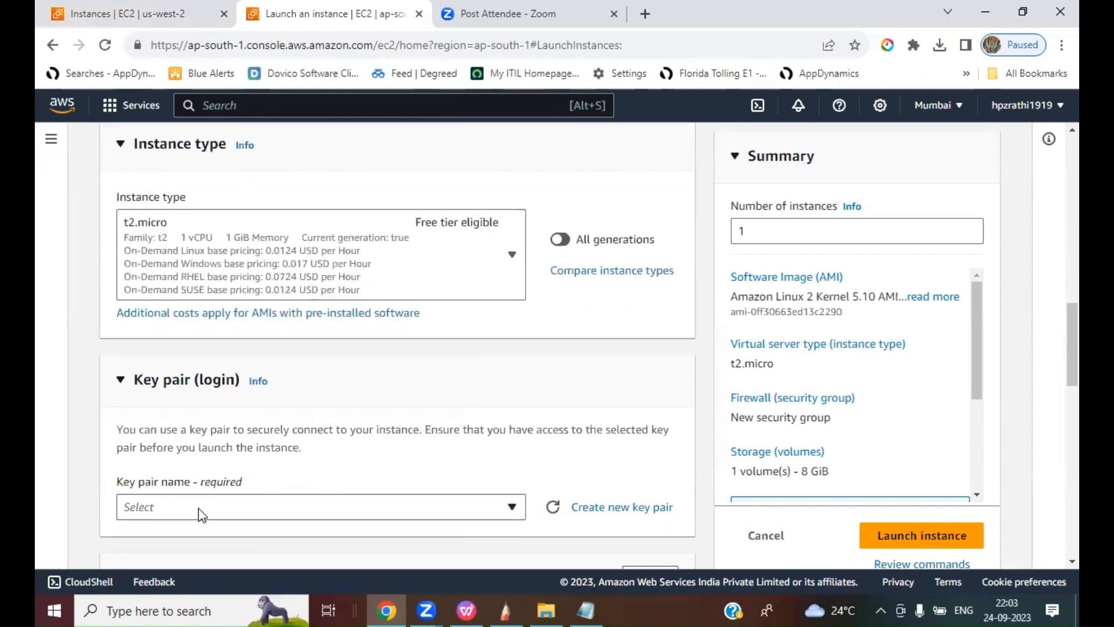
scroll(402, 461, "down", 1)
scroll(402, 461, "down", 1)
left_click(264, 430)
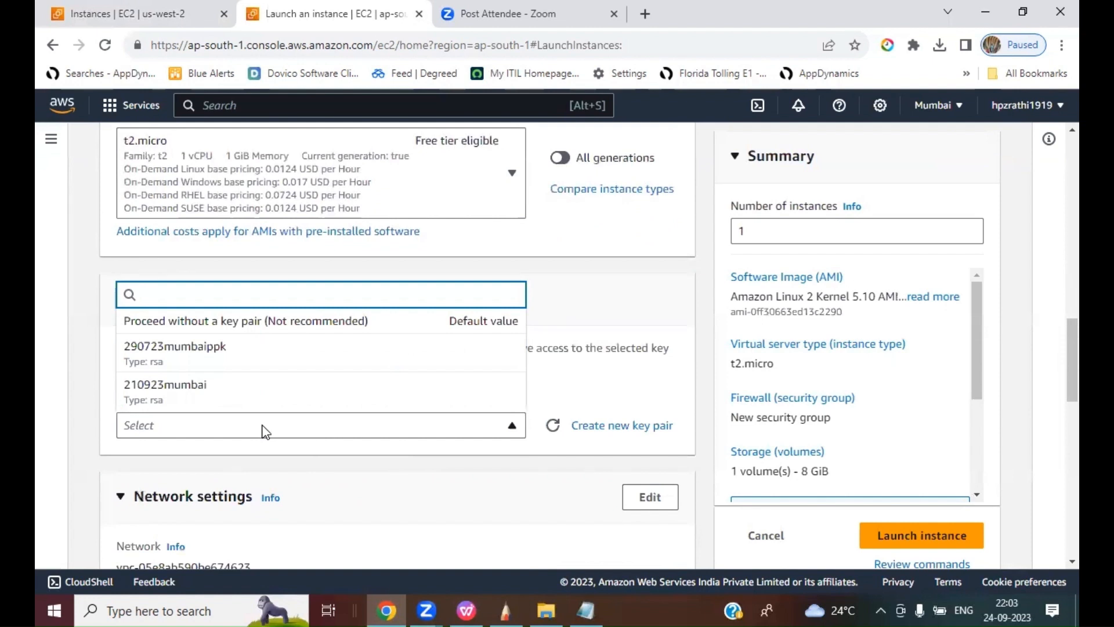
left_click(611, 388)
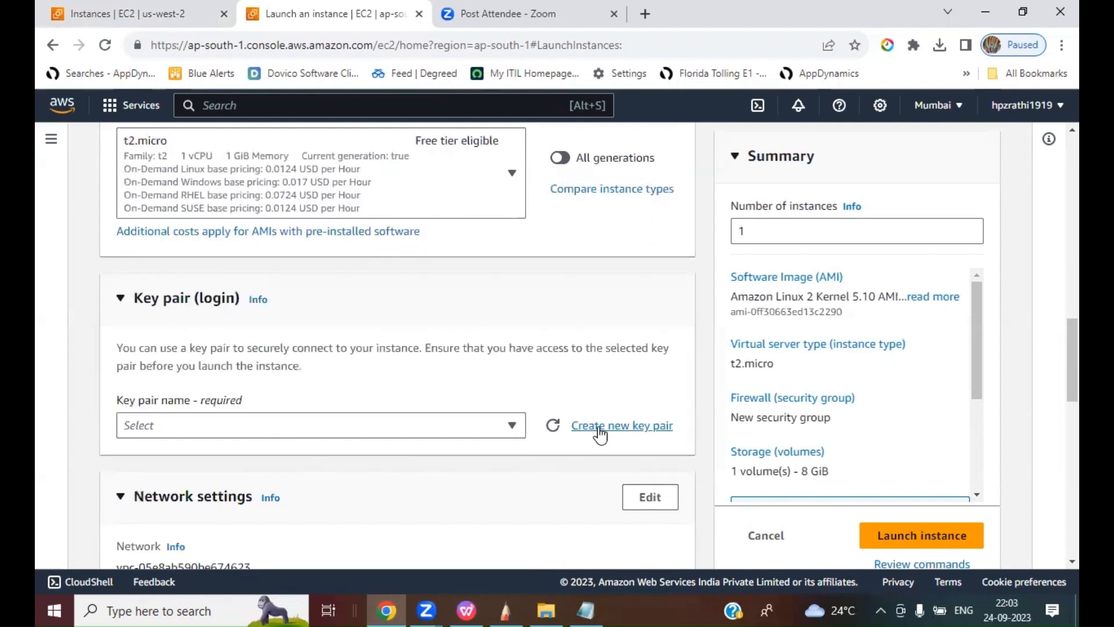
left_click(599, 430)
scroll(552, 381, "down", 3)
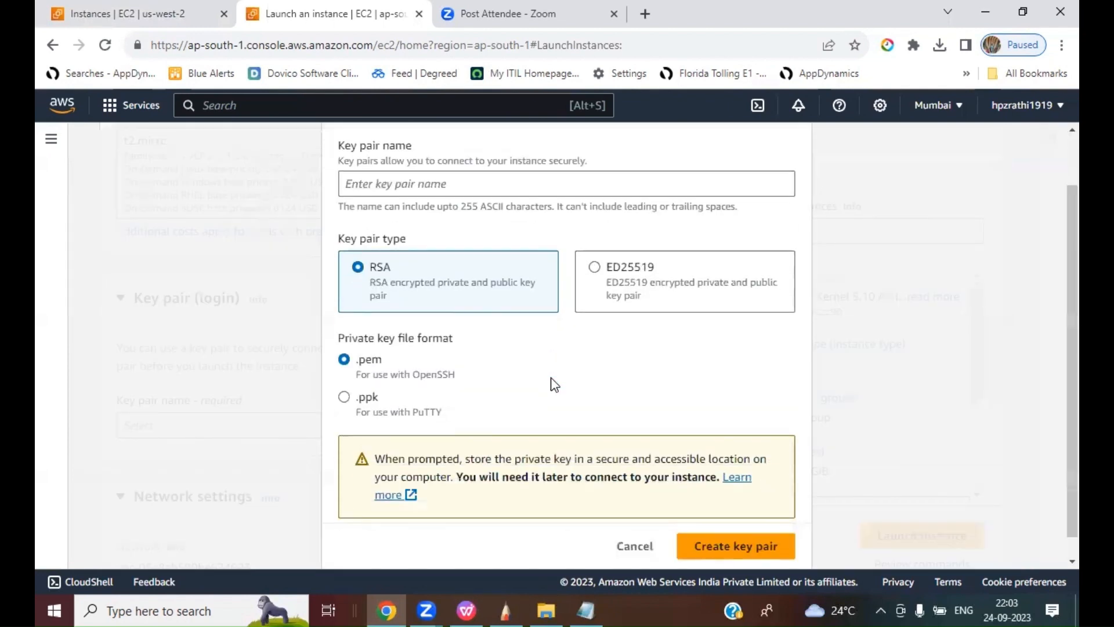
left_click(344, 379)
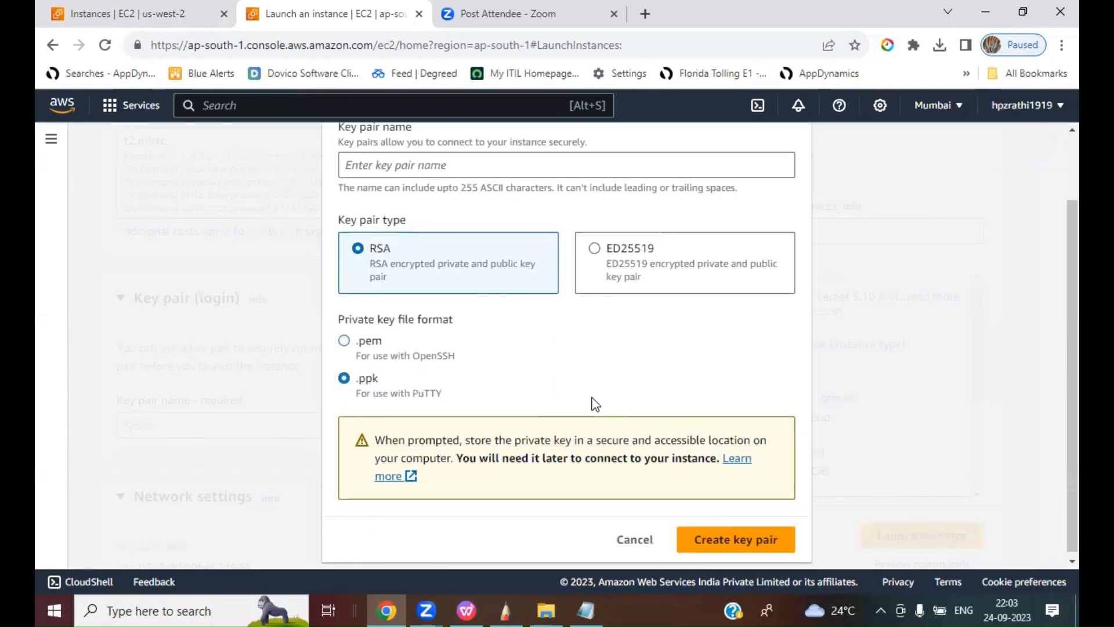
- Name the RSA key pair 240923 and create it
scroll(592, 403, "up", 2)
scroll(574, 321, "down", 2)
scroll(555, 232, "up", 2)
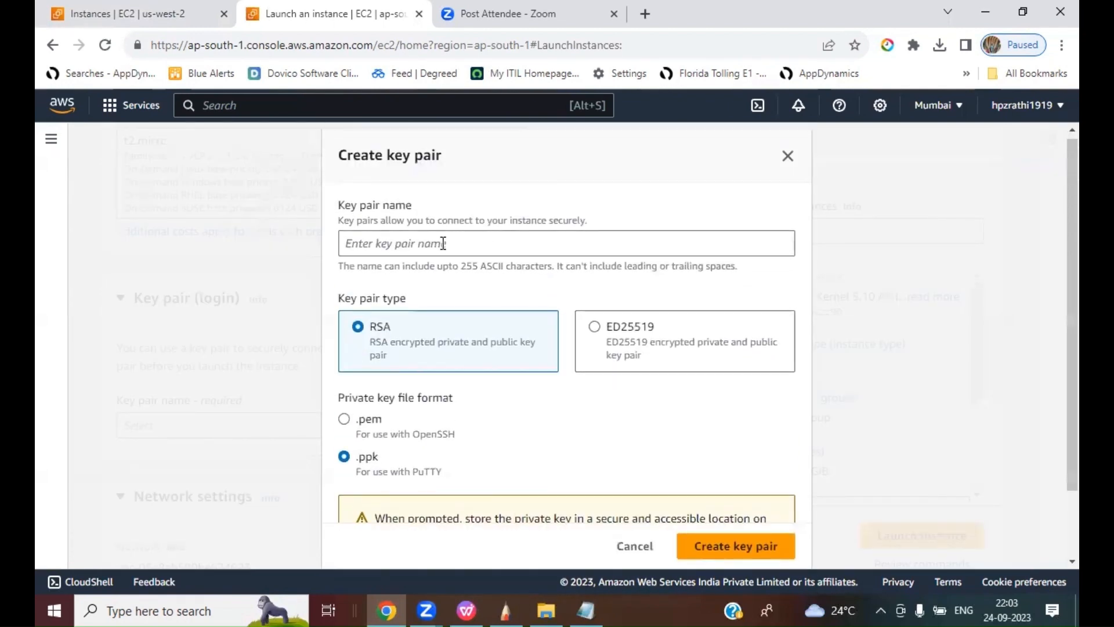
left_click(441, 243)
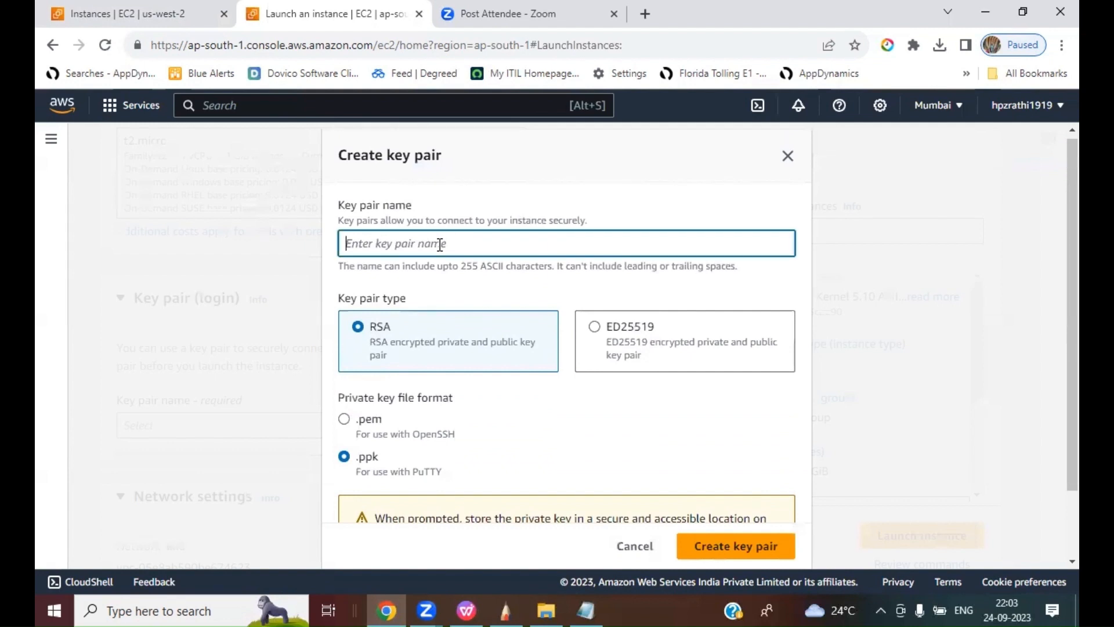
type("240923")
scroll(605, 462, "down", 3)
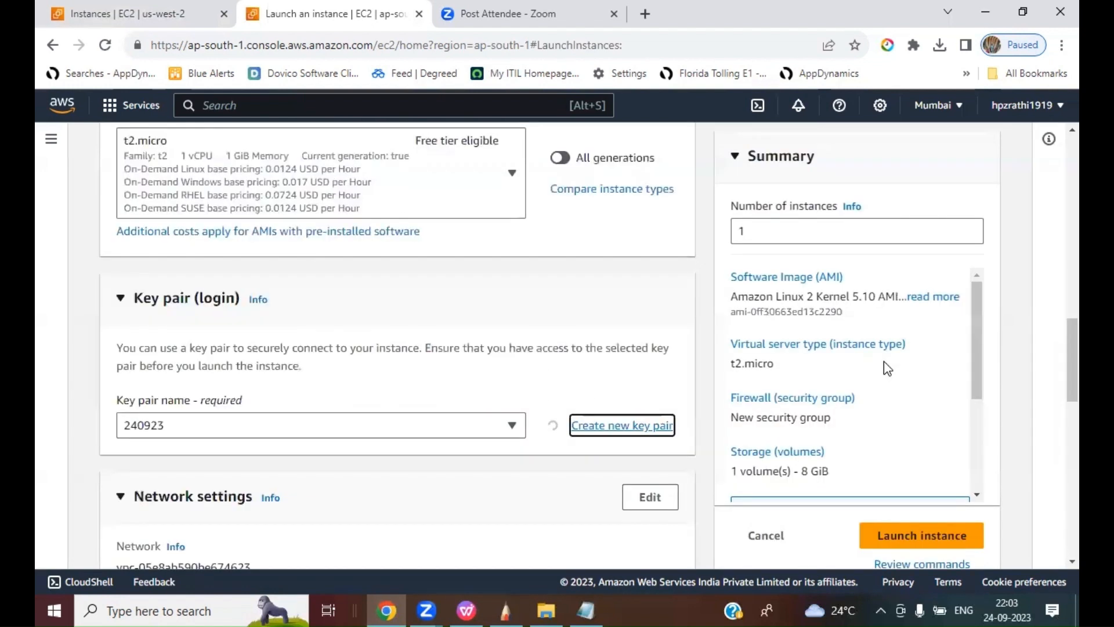
- Edit the webserver's network settings to use the mybackupVPCMumbai VPC and its public subnet
scroll(562, 498, "down", 3)
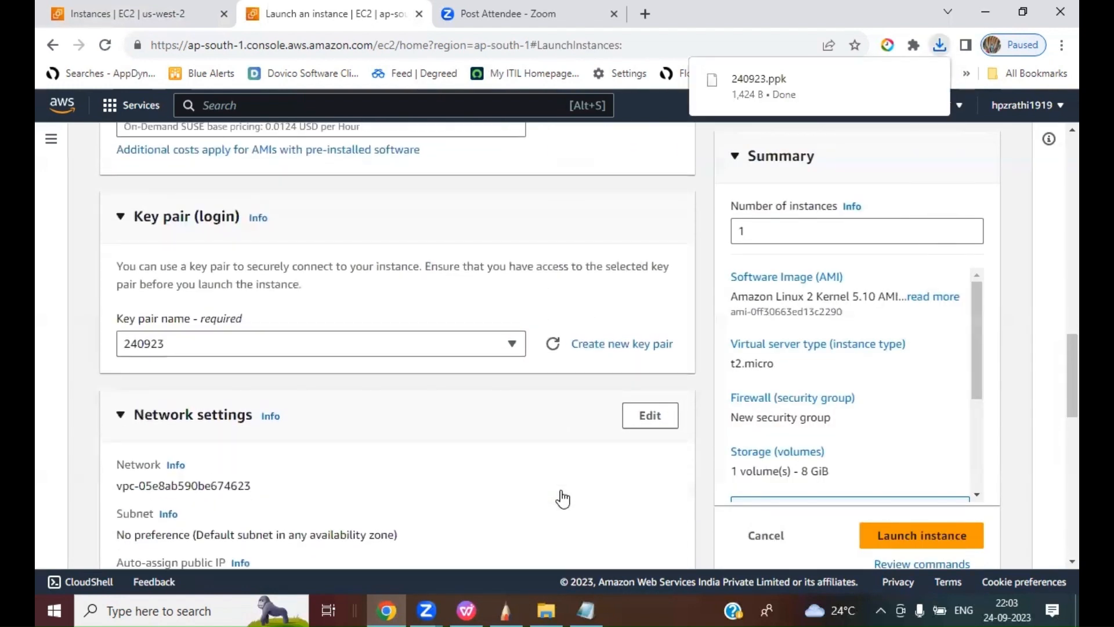
left_click(643, 416)
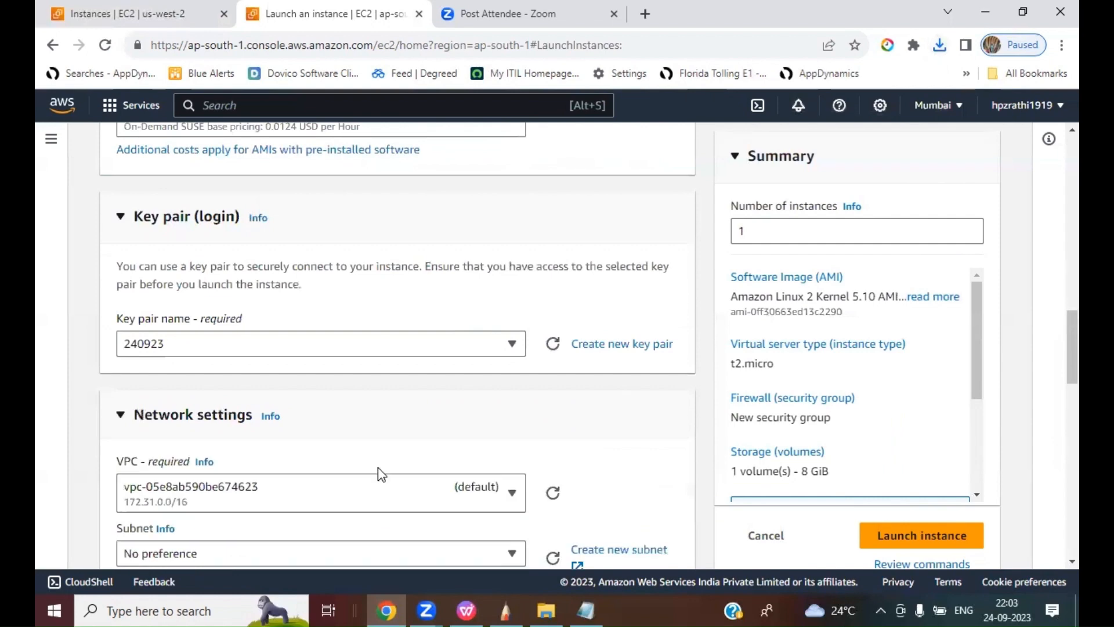
scroll(380, 473, "down", 1)
left_click(229, 411)
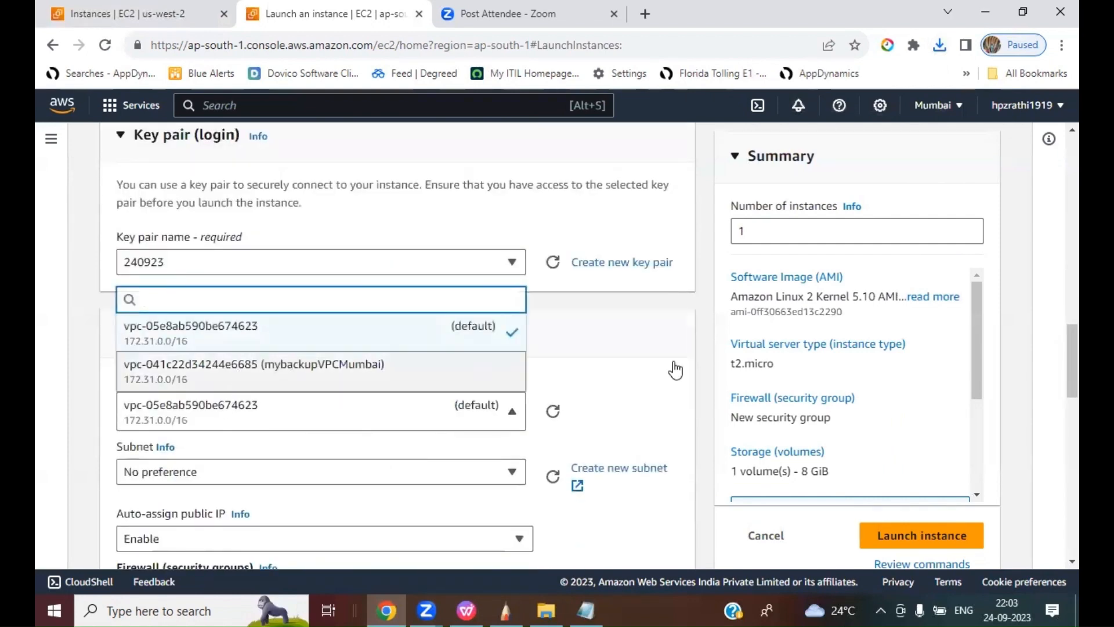
key("Return")
scroll(587, 395, "down", 2)
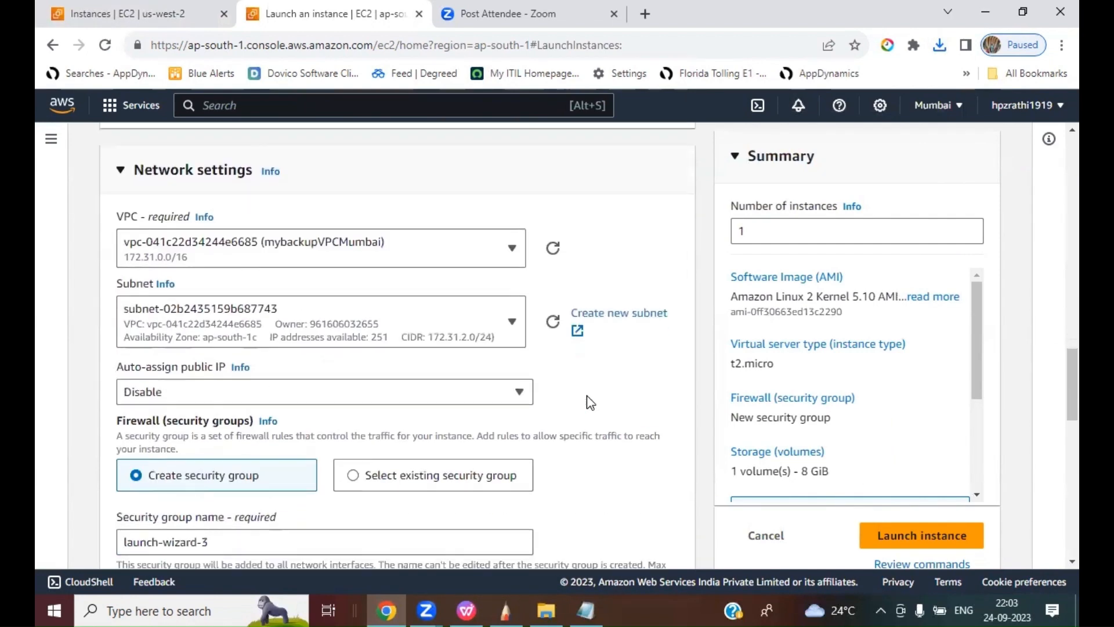
scroll(591, 401, "down", 1)
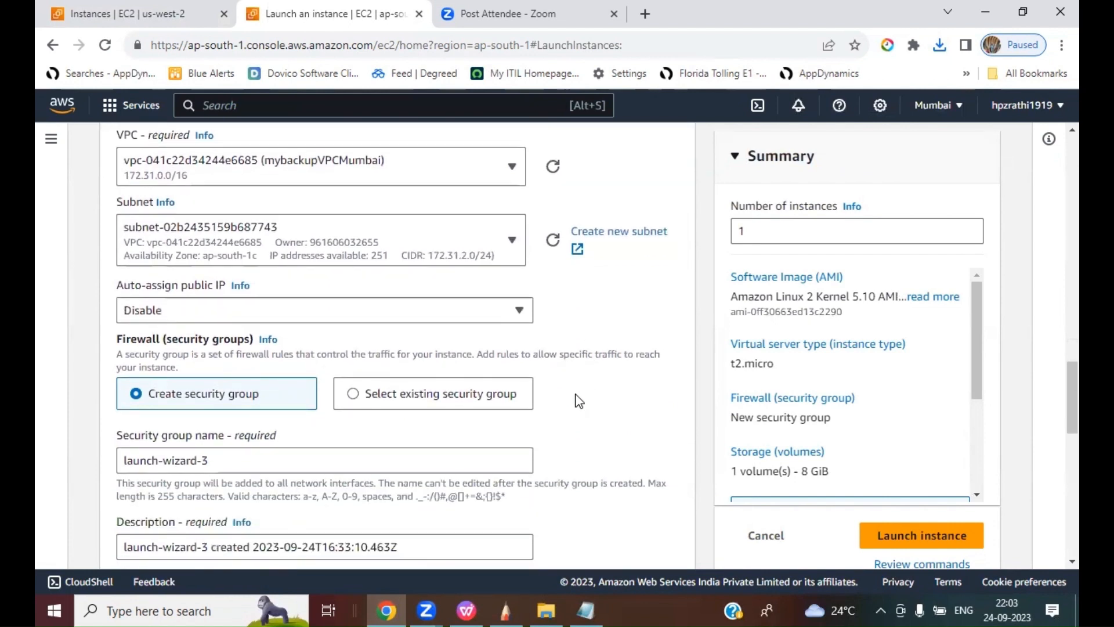
left_click(349, 258)
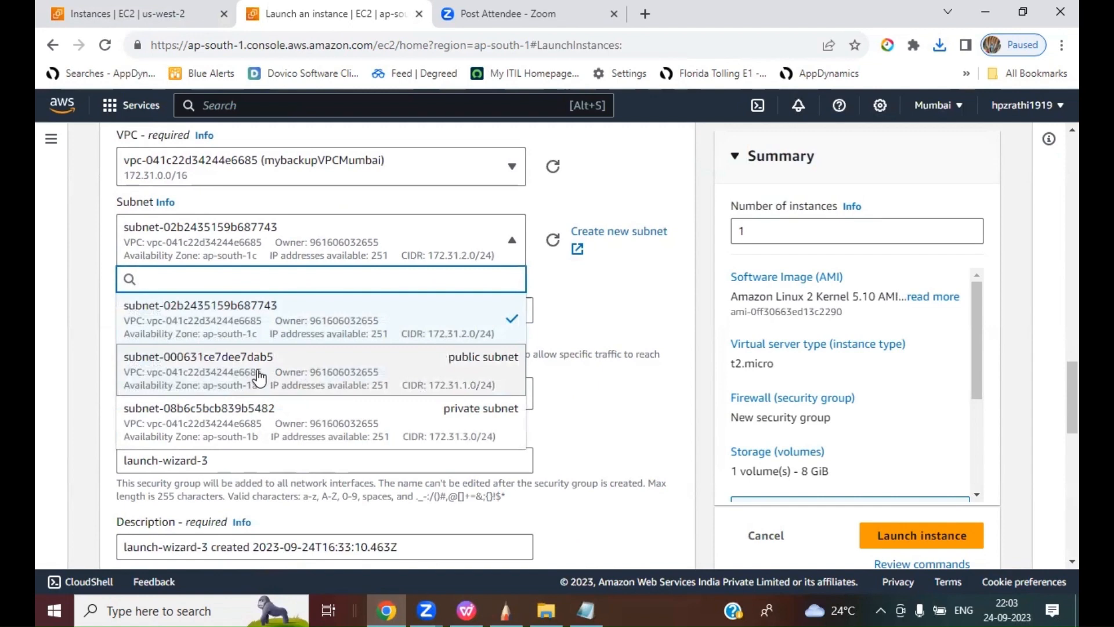
left_click(380, 368)
- Restrict the webserver's SSH rule source to My IP, launch the instance and return to the instances list
scroll(649, 391, "down", 5)
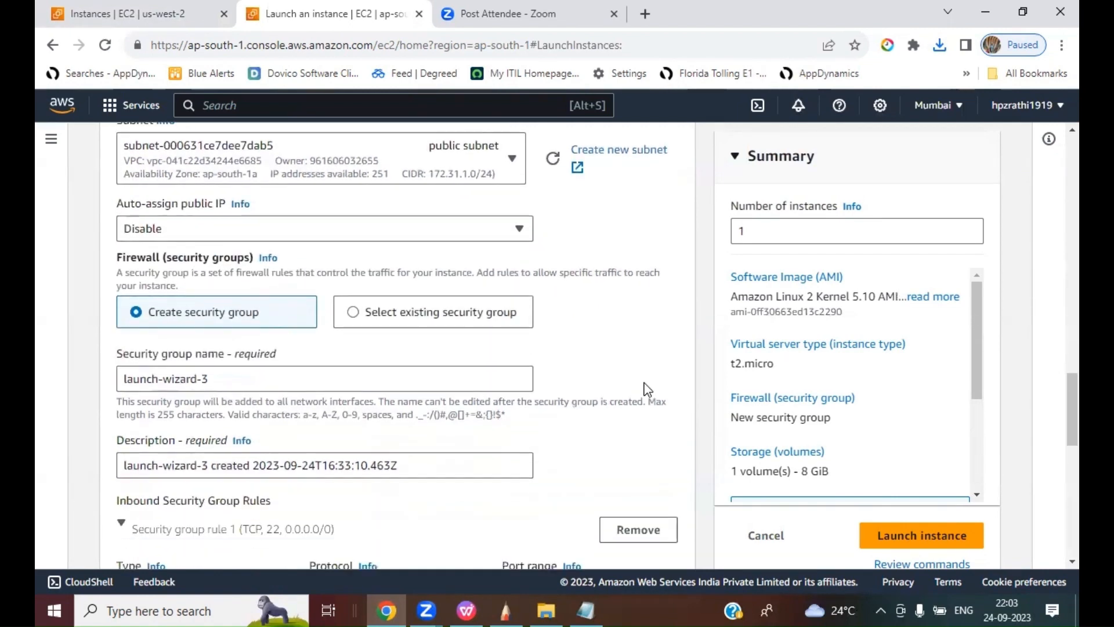
scroll(647, 391, "down", 2)
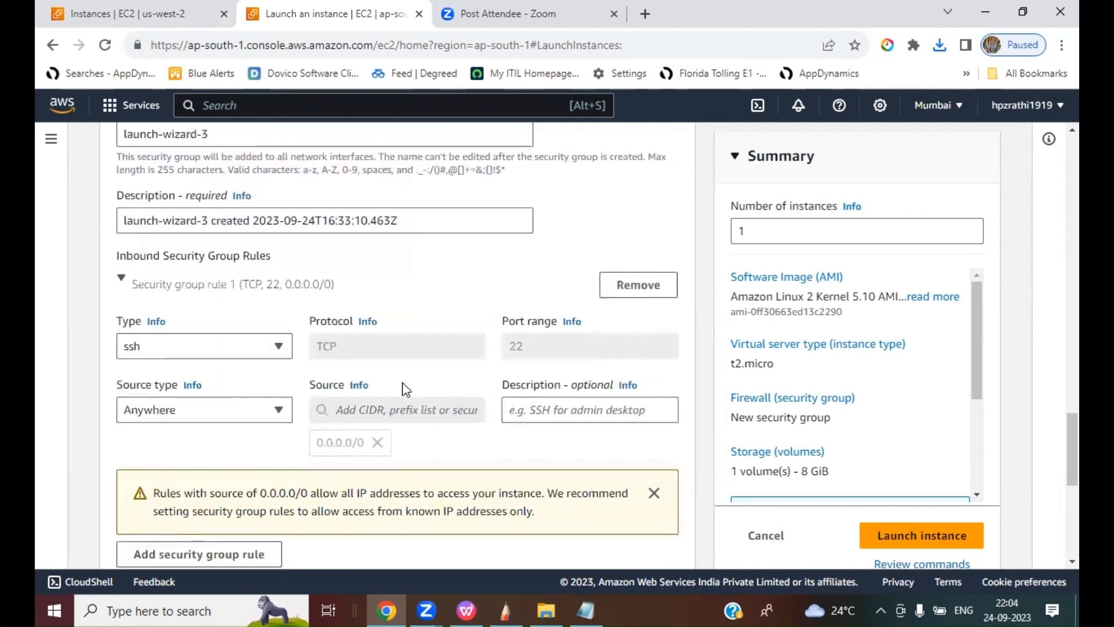
left_click(210, 410)
left_click(142, 487)
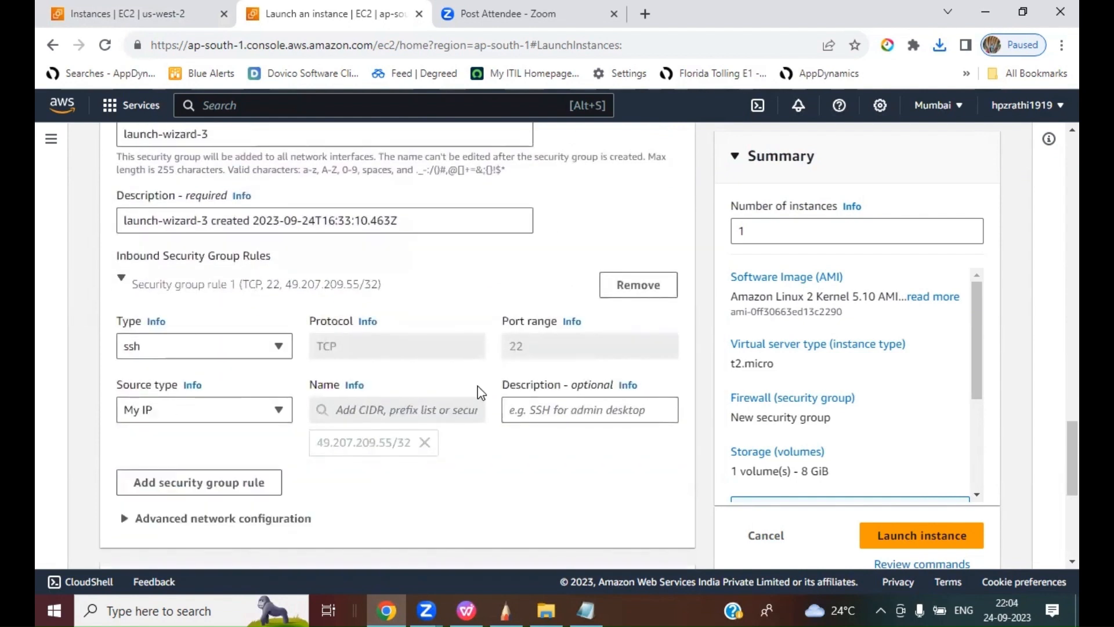
left_click(916, 544)
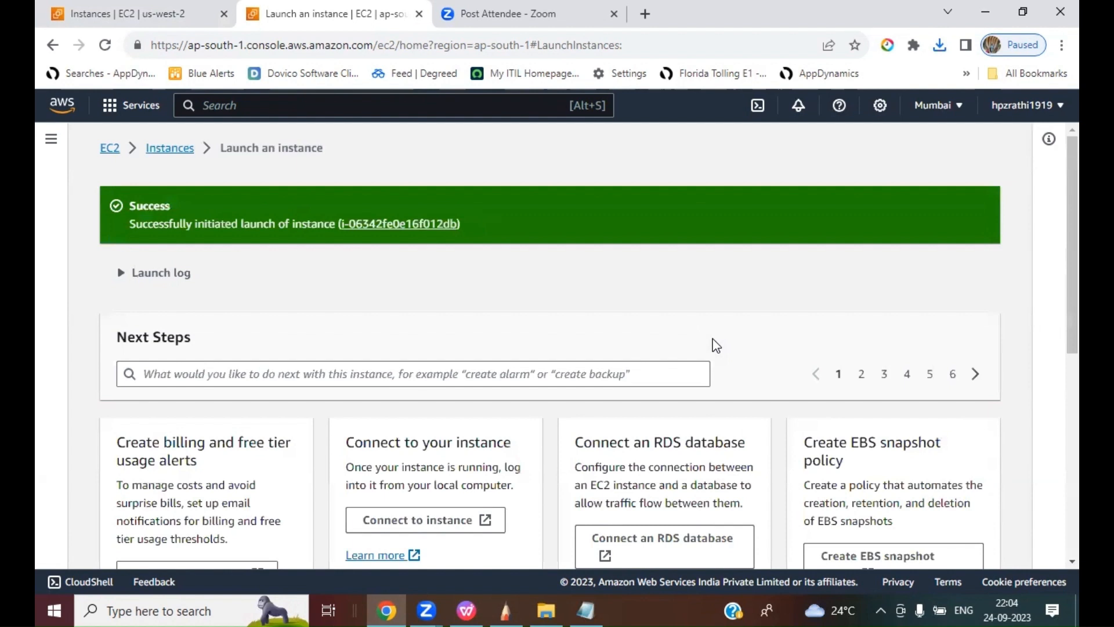
left_click(166, 148)
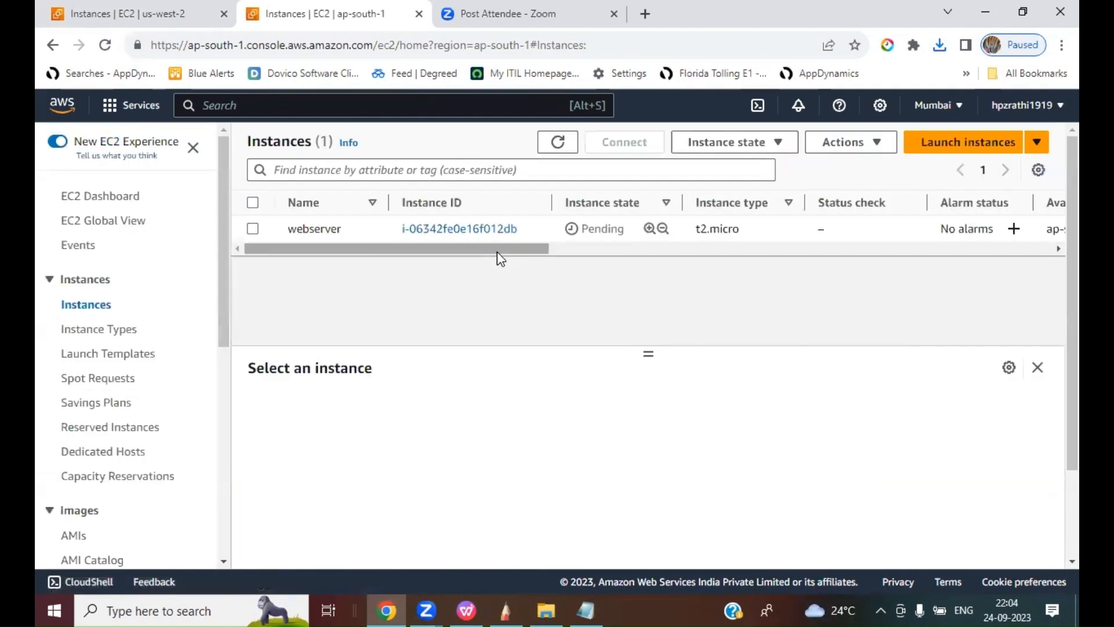
- Start launching an instance named appserver with the Amazon Linux 2 AMI (HVM) - Kernel 5.10, SSD Volume Type image
left_click(955, 148)
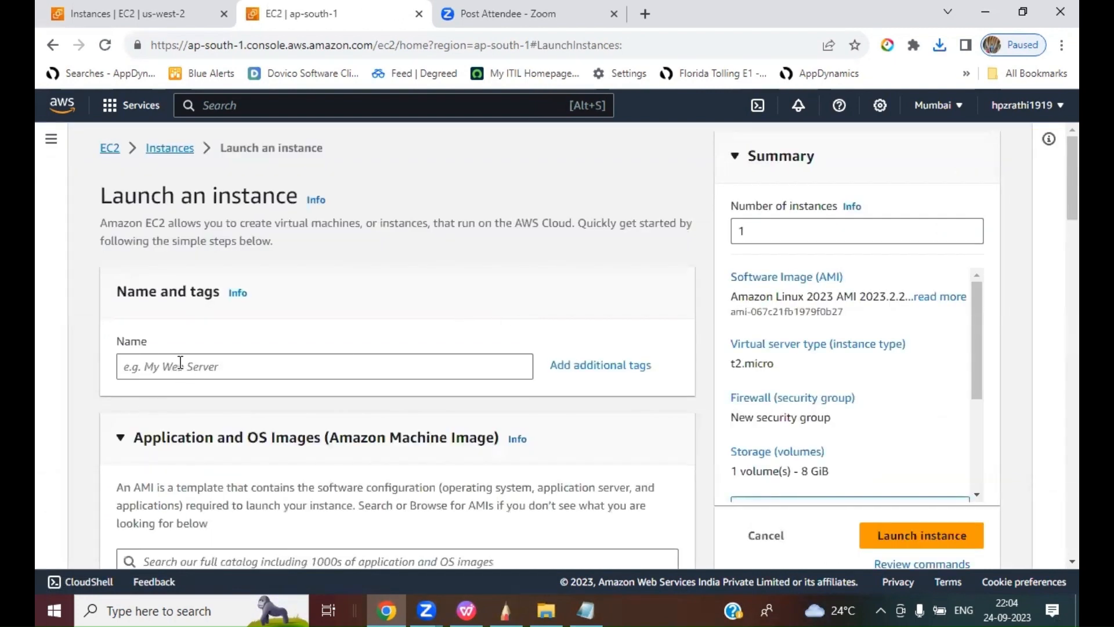
left_click(180, 363)
type("appserver")
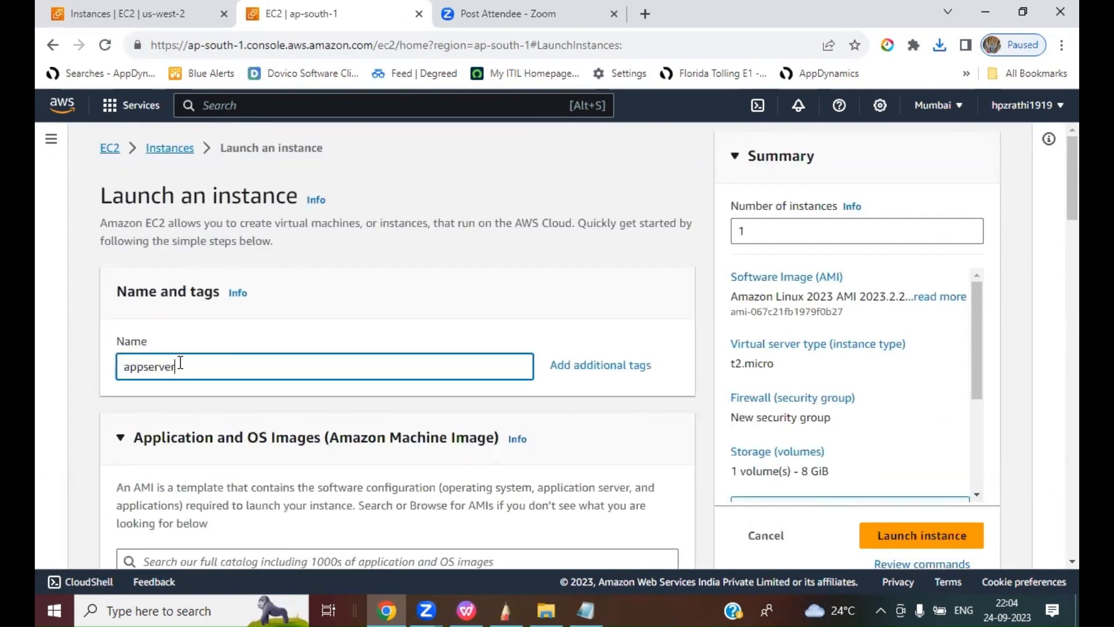
scroll(482, 385, "down", 6)
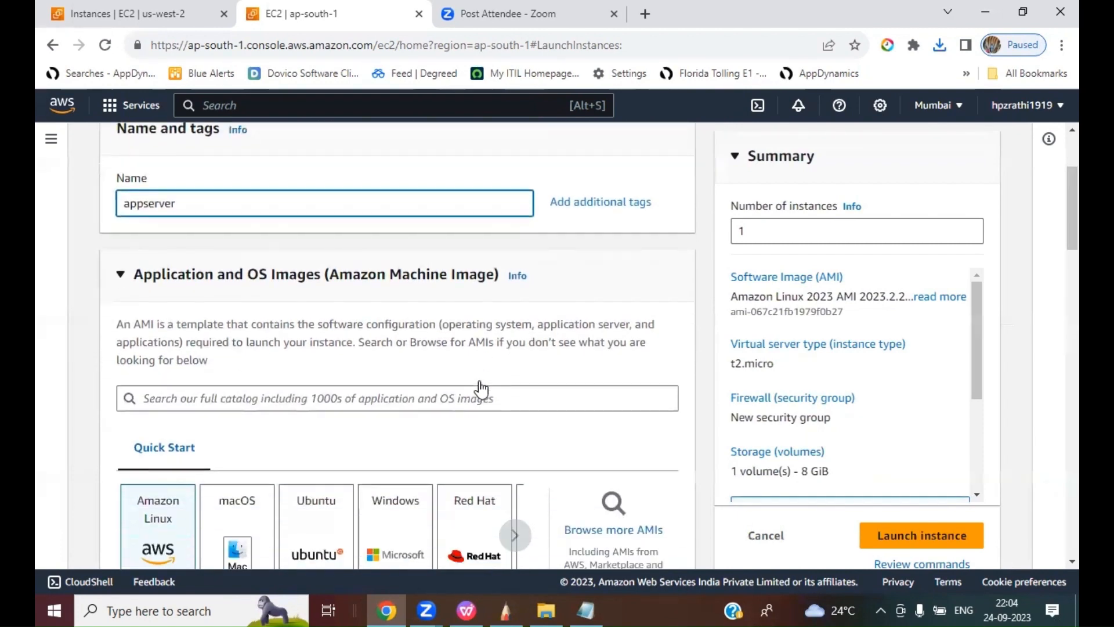
left_click(215, 493)
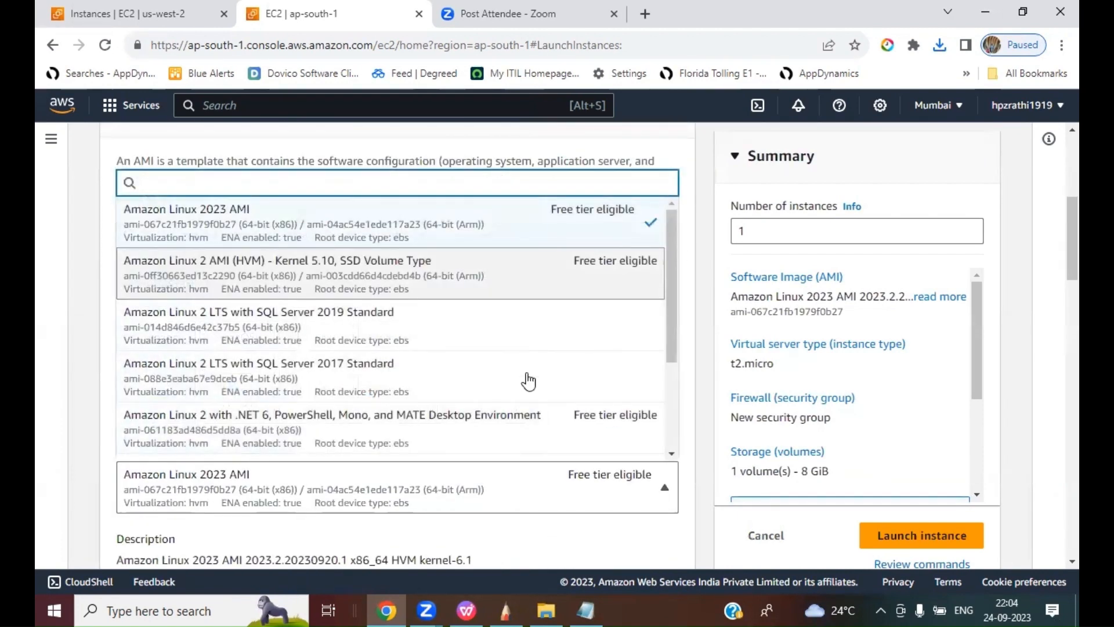
key("Return")
scroll(552, 470, "down", 4)
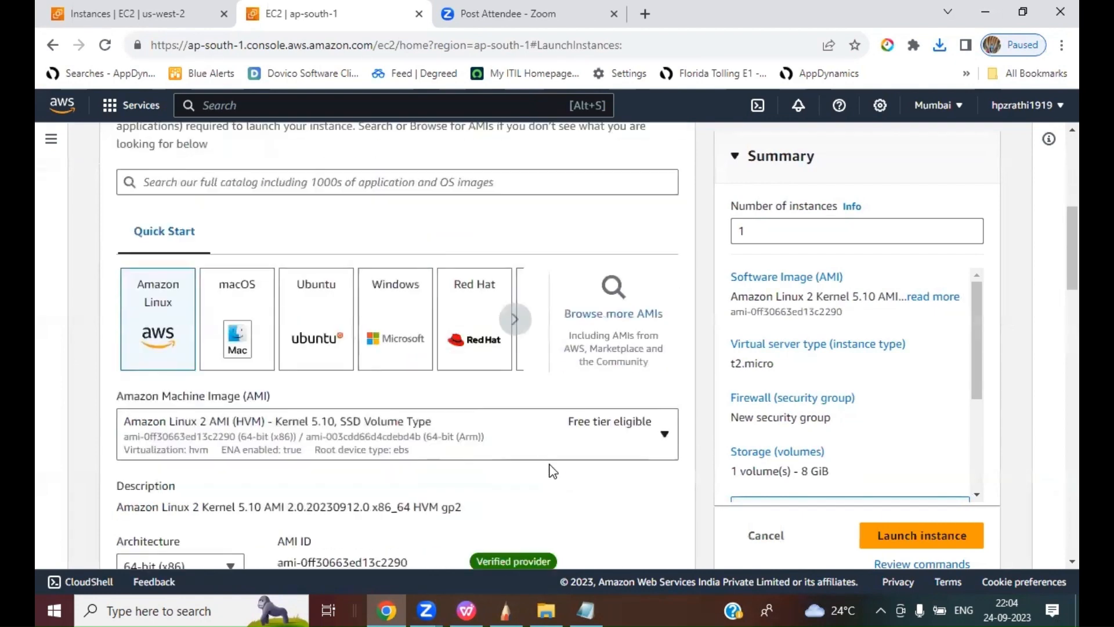
- Select the existing 240923 key pair for the appserver instance
scroll(552, 471, "down", 6)
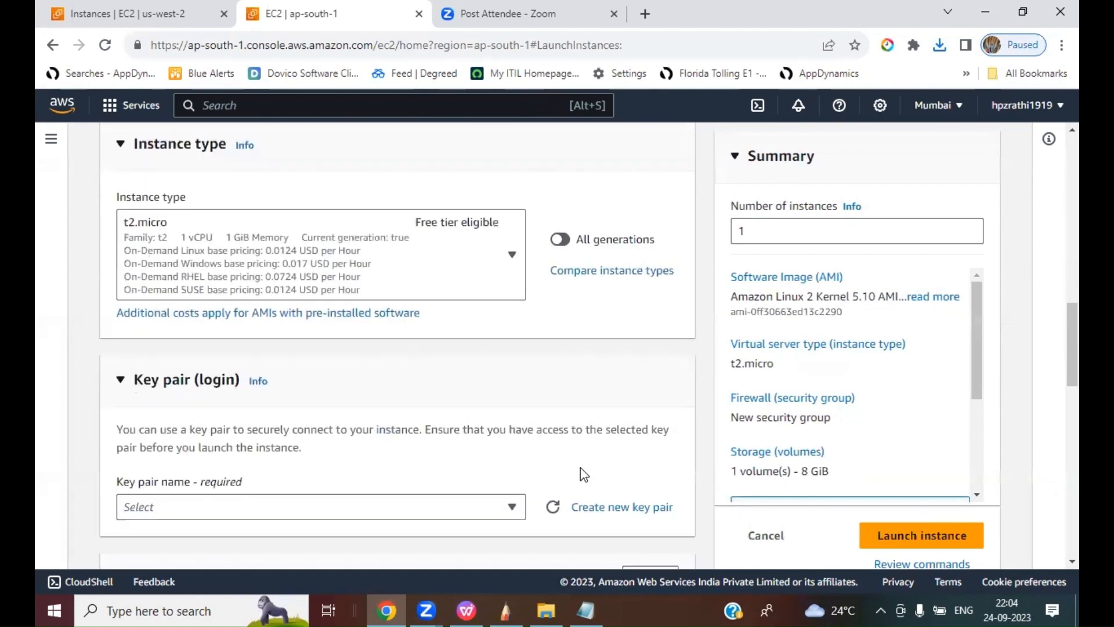
scroll(246, 440, "down", 1)
left_click(180, 427)
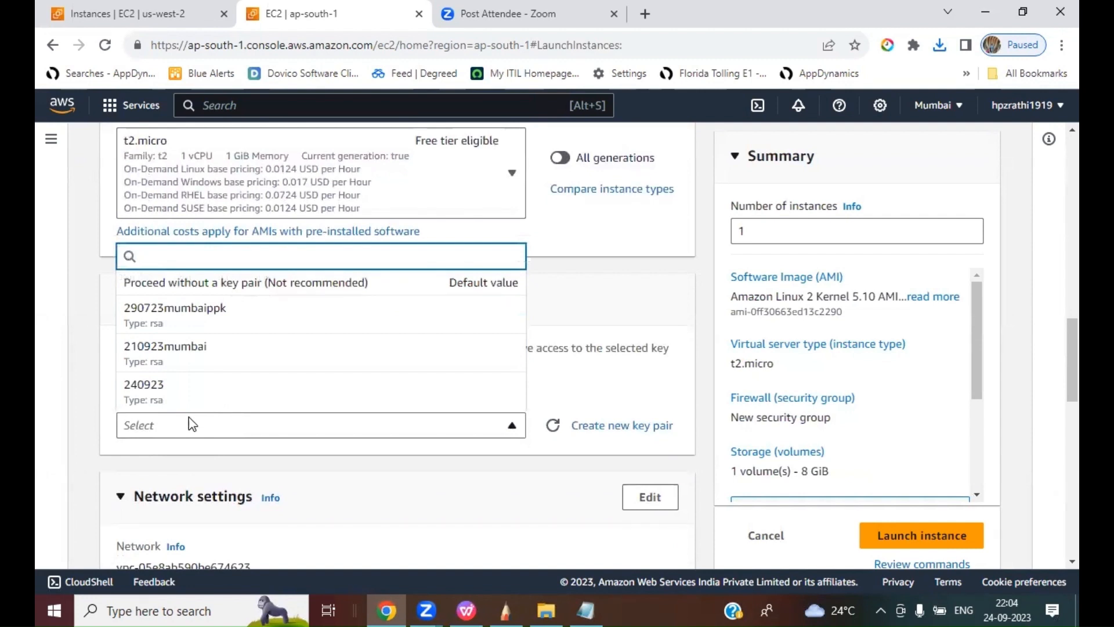
left_click(163, 397)
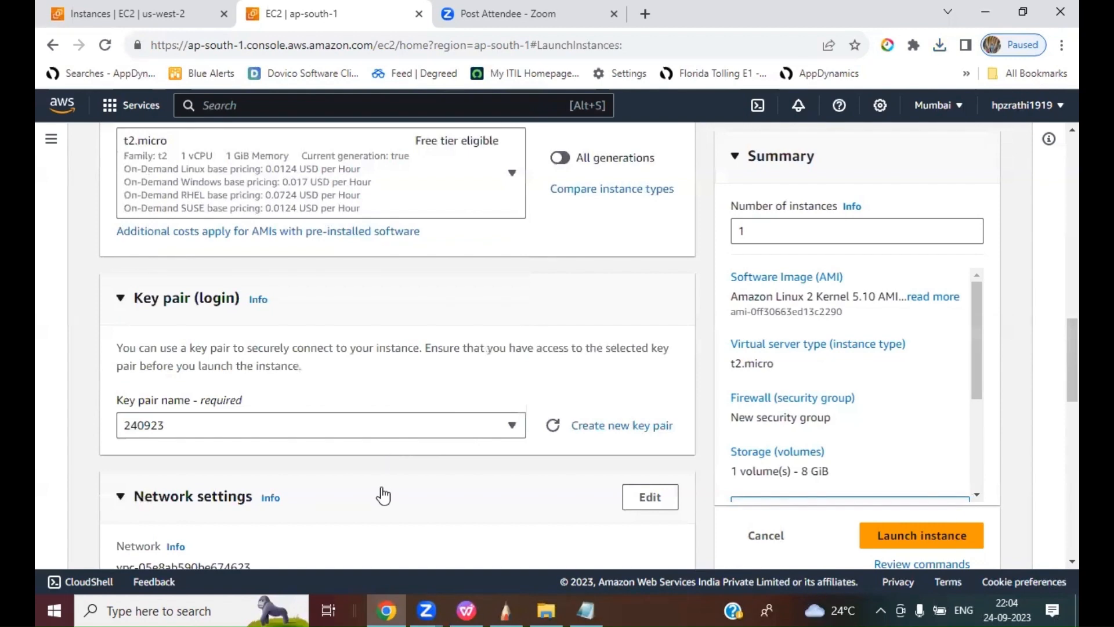
- Edit the appserver's network settings to use the mybackupVPCMumbai VPC and its private subnet, and review the default SSH rule
scroll(380, 492, "down", 3)
left_click(648, 252)
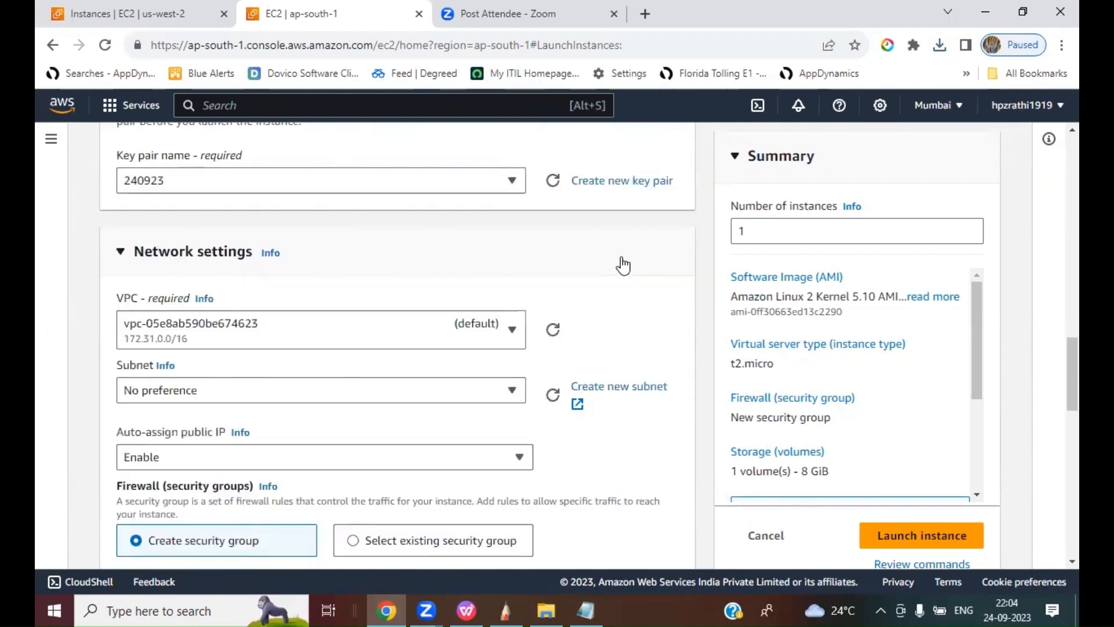
left_click(245, 341)
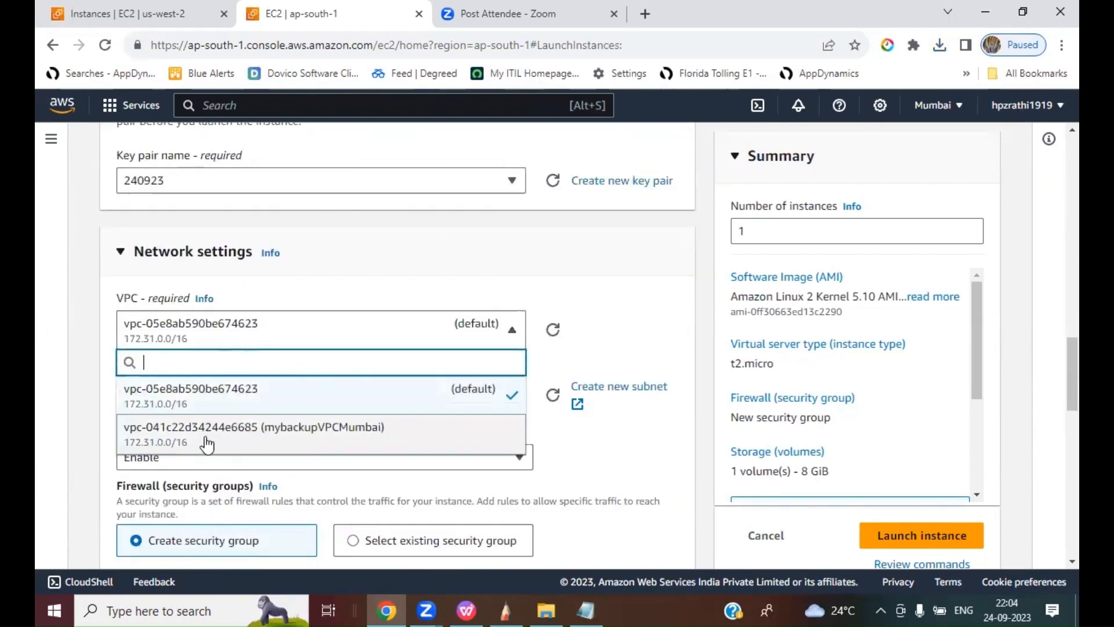
left_click(422, 450)
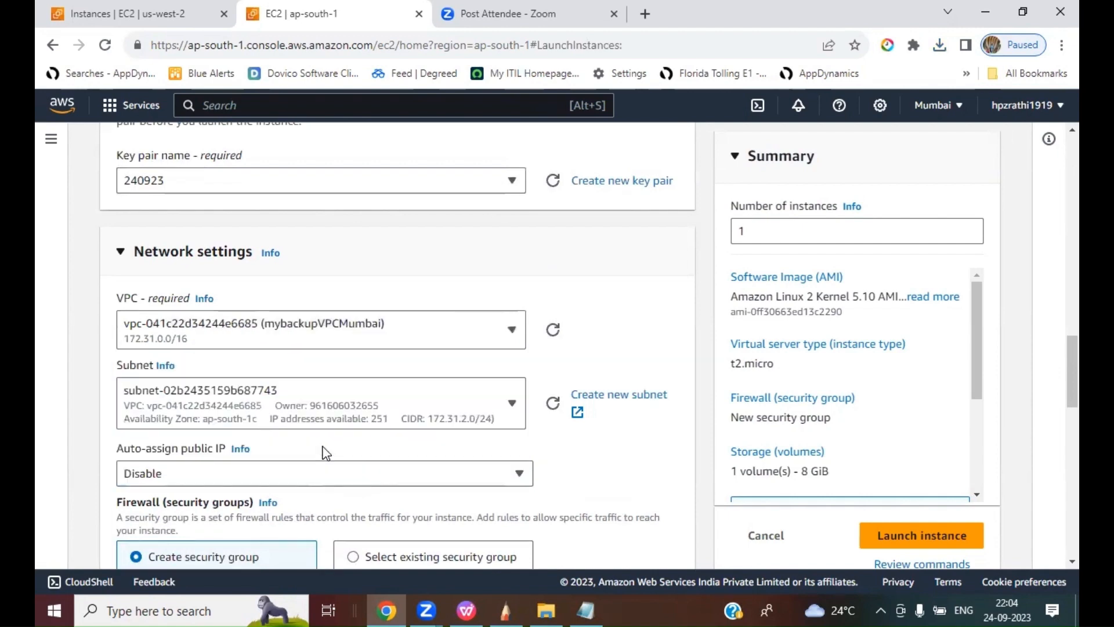
scroll(383, 461, "down", 3)
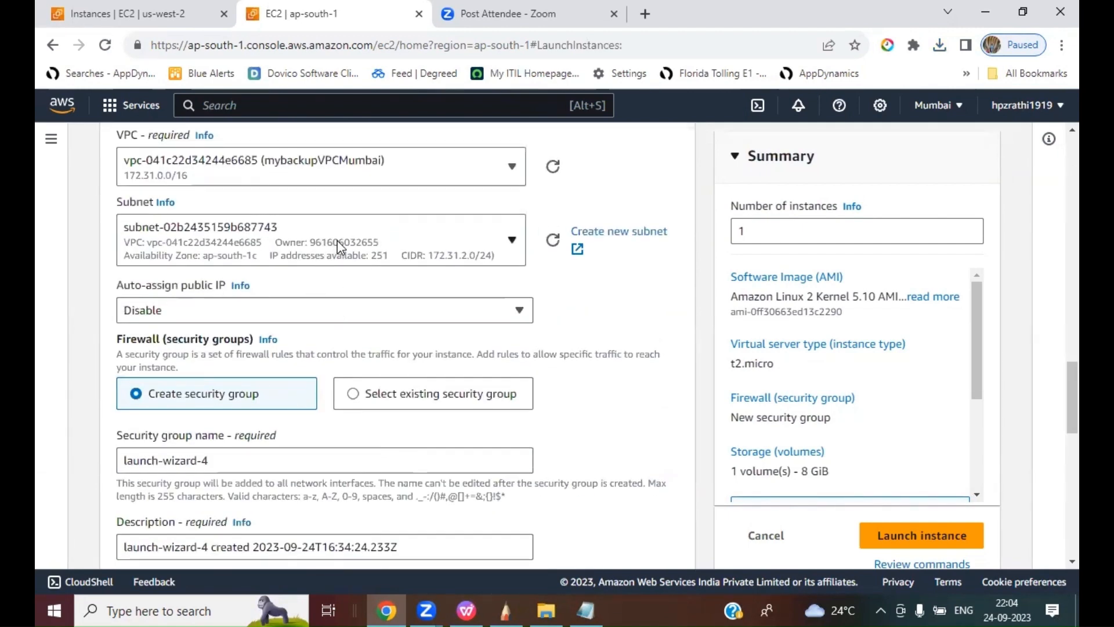
left_click(346, 254)
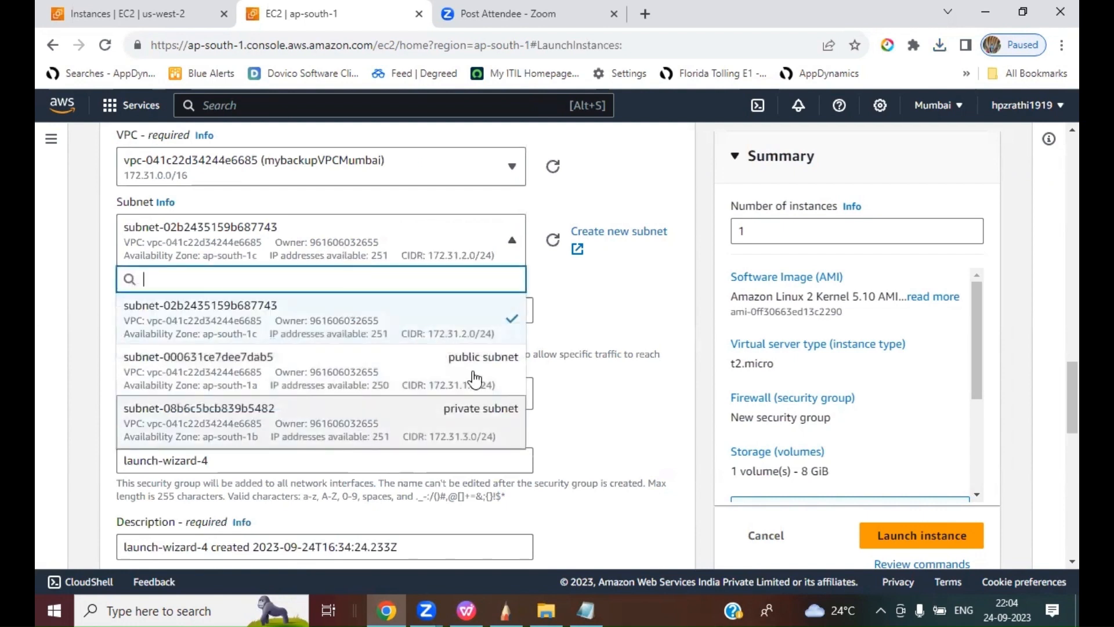
key("Return")
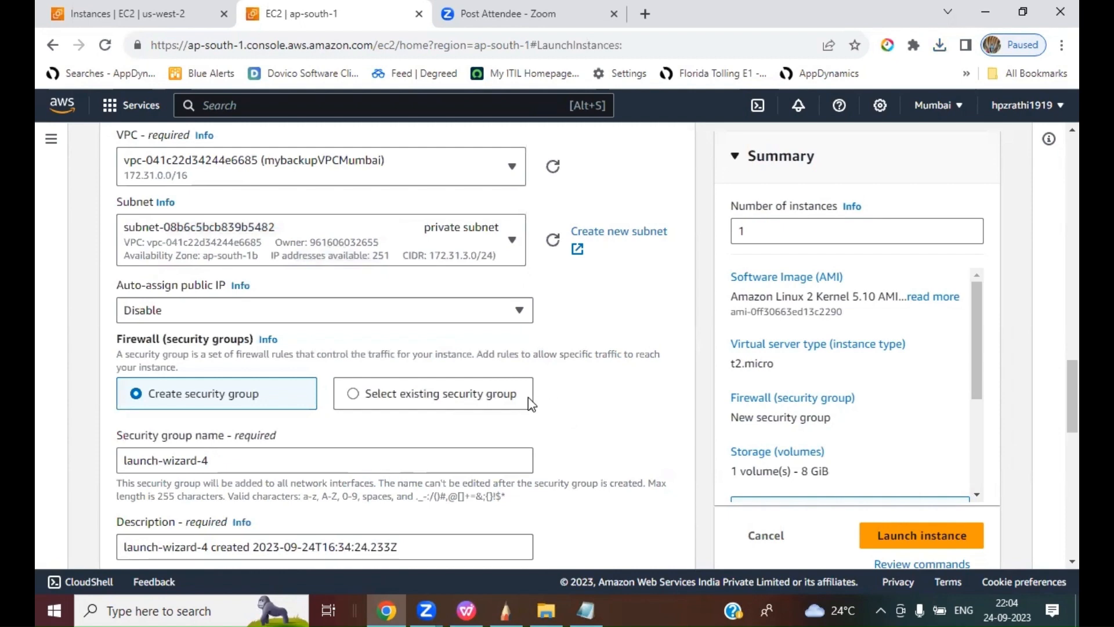
scroll(531, 404, "down", 7)
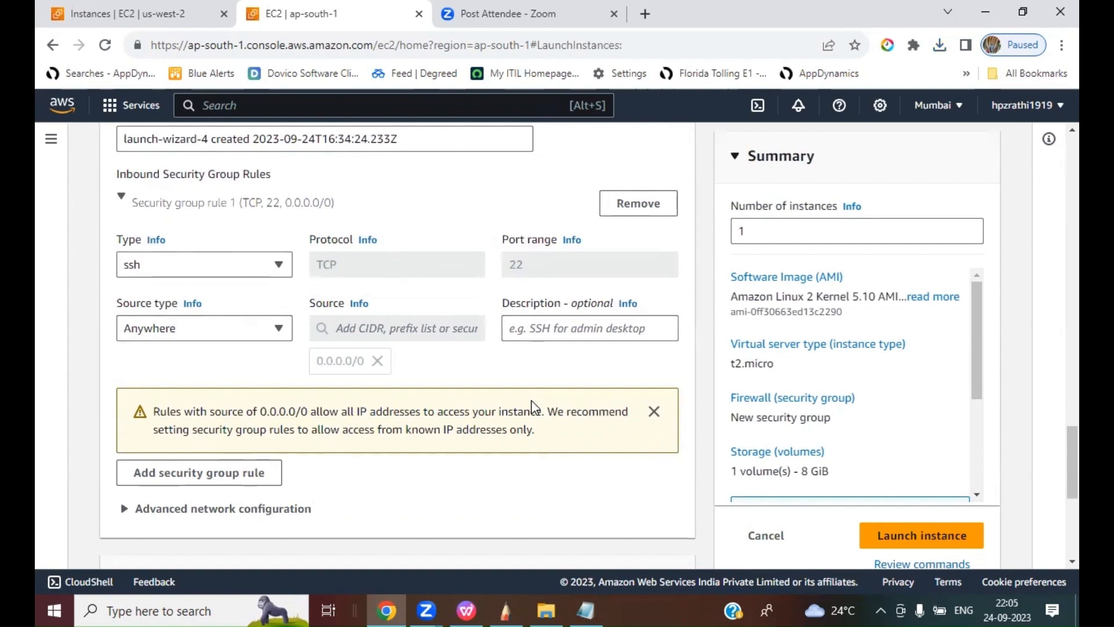
scroll(456, 413, "up", 6)
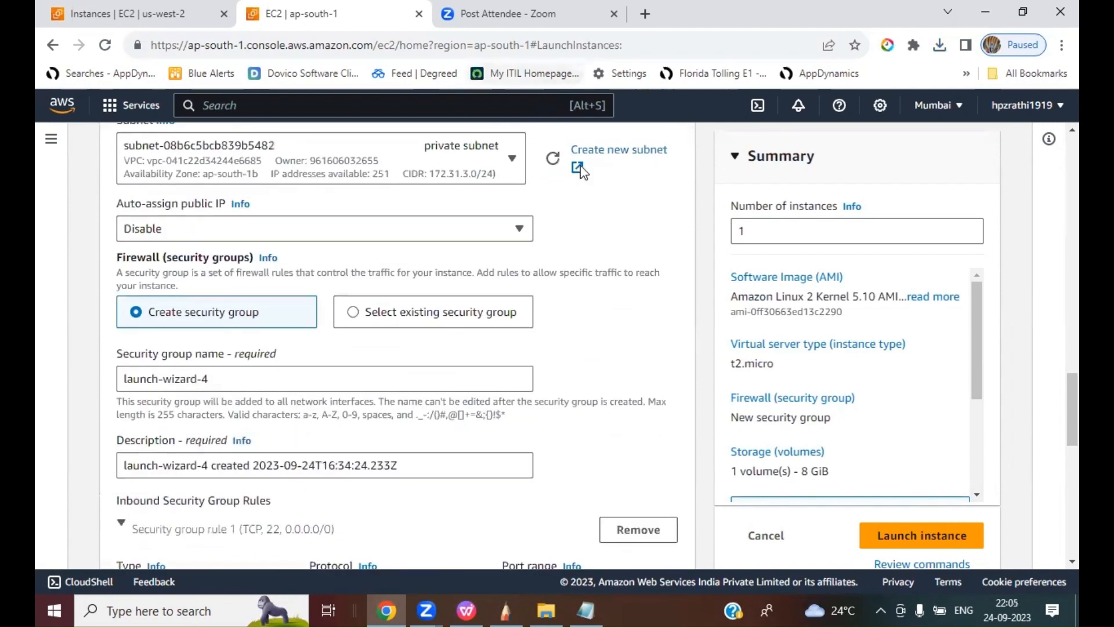
- Duplicate the Mumbai console's browser tab and open the VPC subnets list in it
right_click(311, 24)
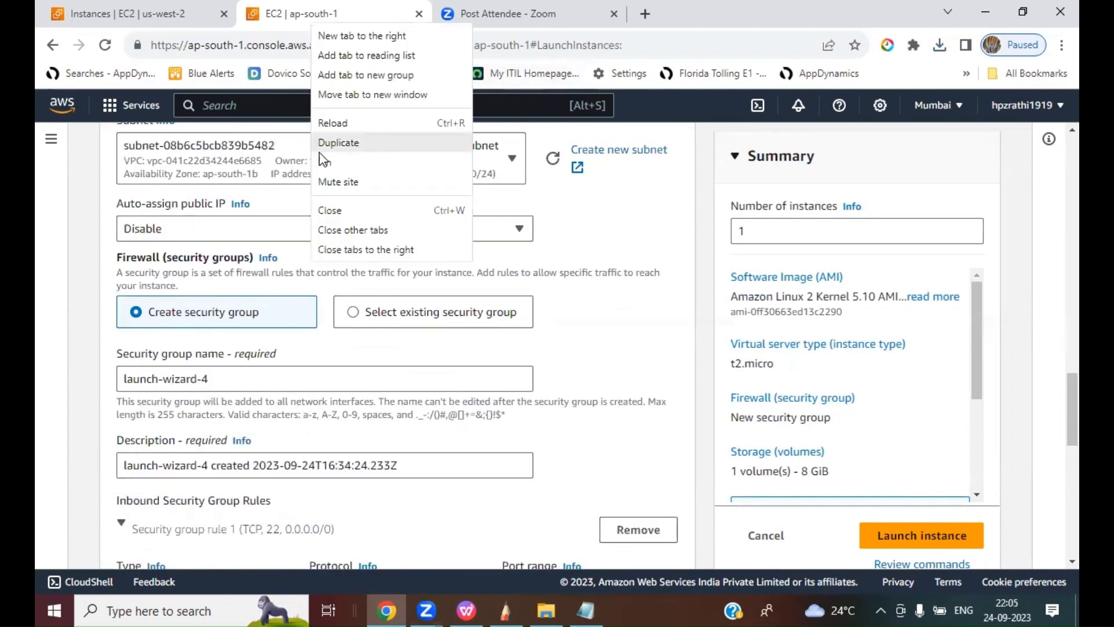
left_click(328, 142)
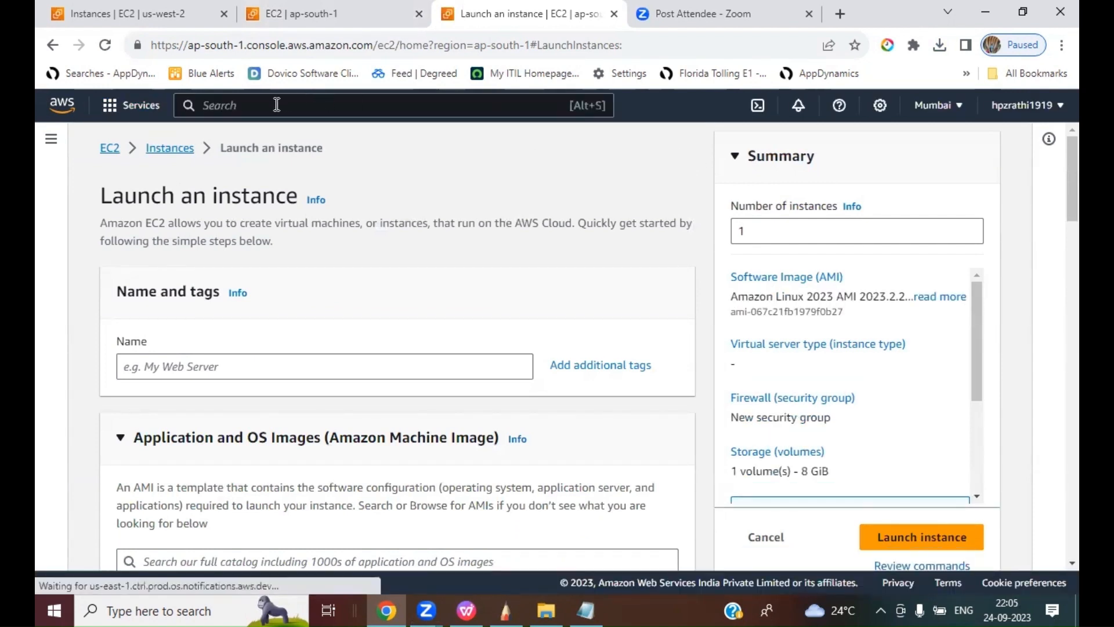
left_click(277, 105)
type("VPC")
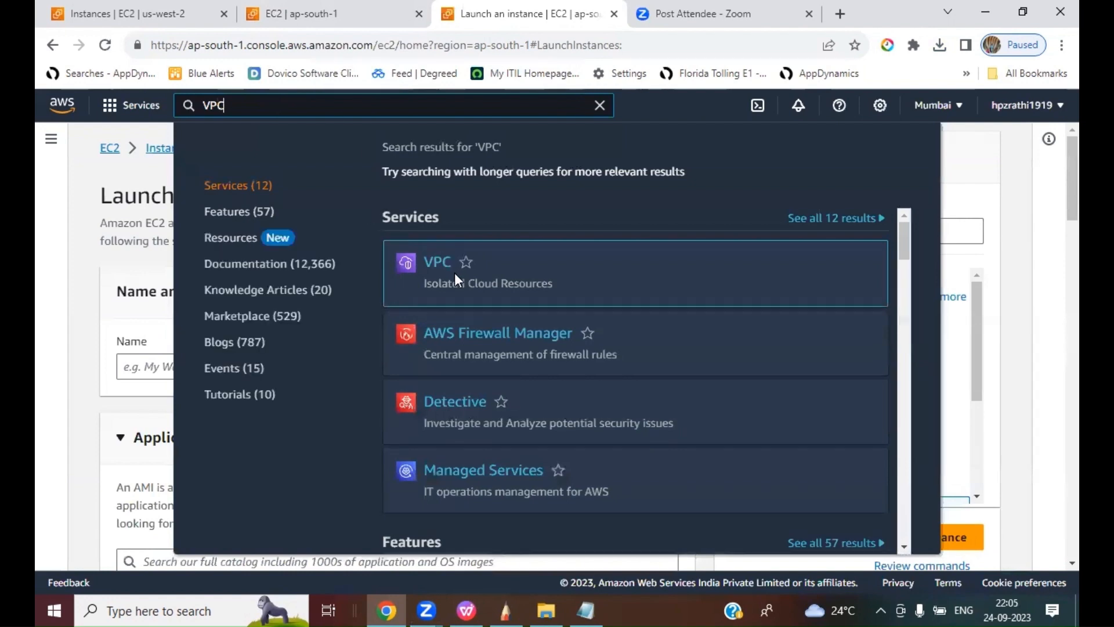
left_click(434, 265)
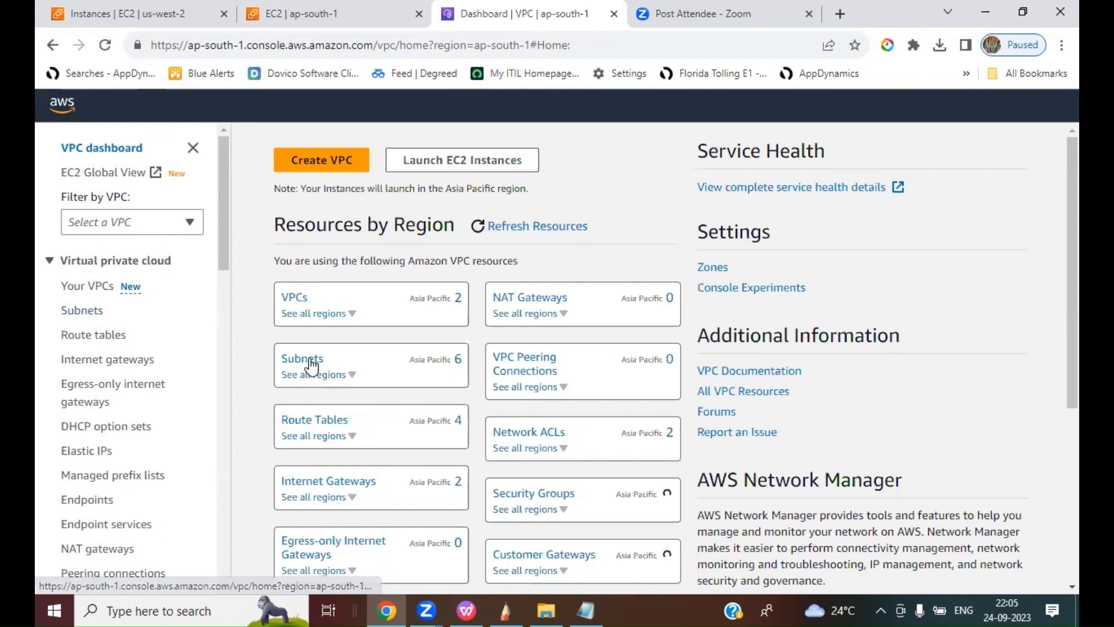
left_click(310, 365)
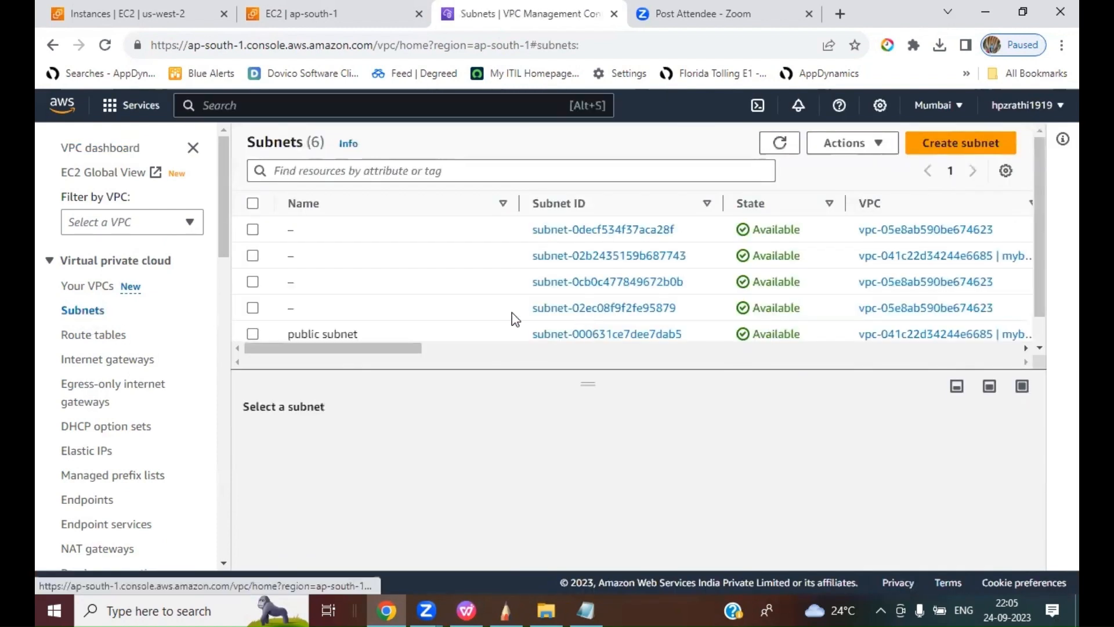
- Copy the IPv4 CIDR of the subnet named public subnet from its details
left_click(253, 334)
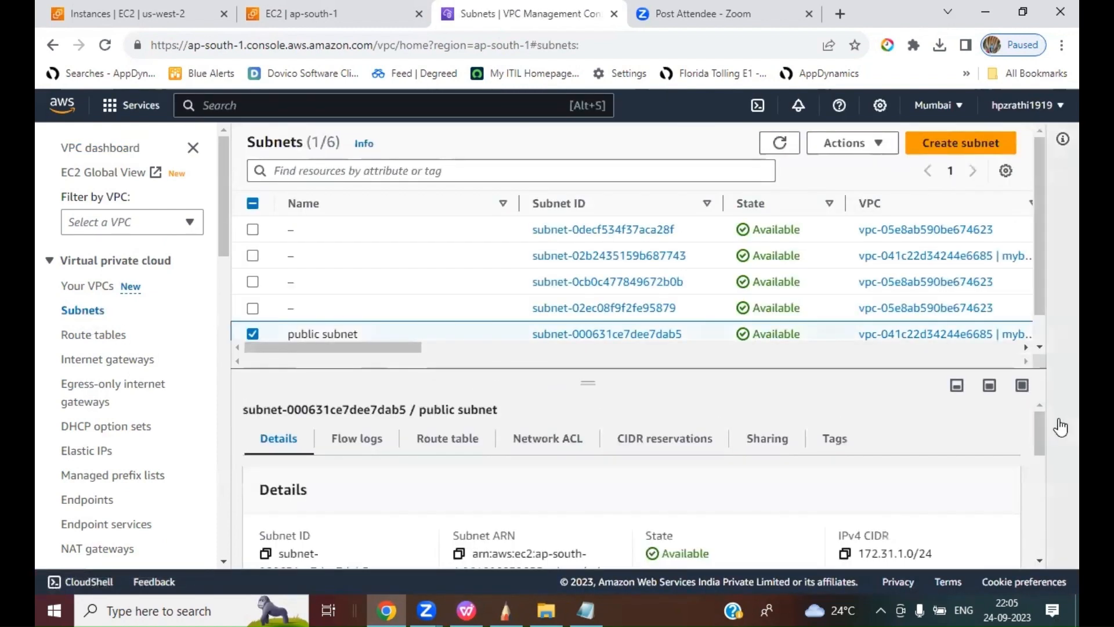
scroll(1027, 441, "down", 2)
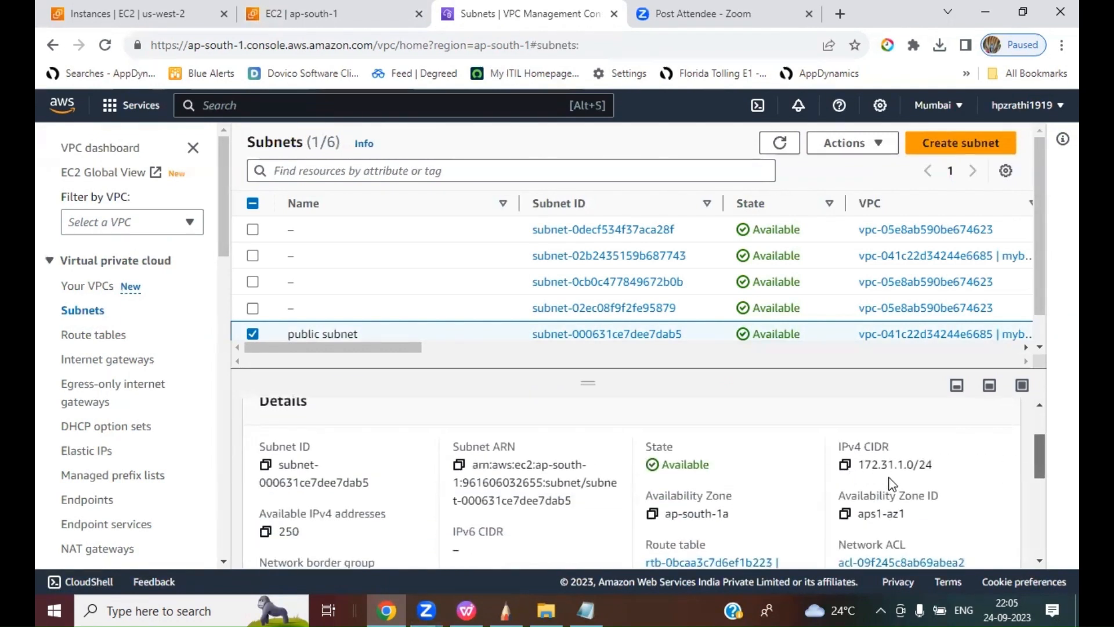
left_click(846, 471)
- Set the appserver's SSH rule to the custom source 172.31.1.0/24 in the launch form and launch the instance
left_click(319, 15)
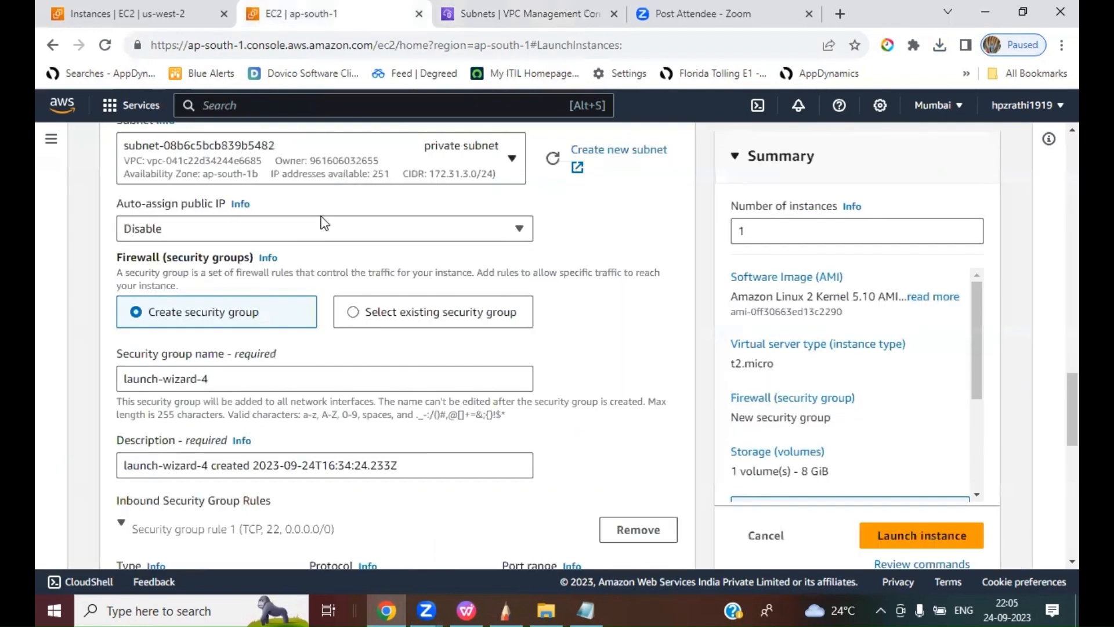
scroll(365, 399, "down", 5)
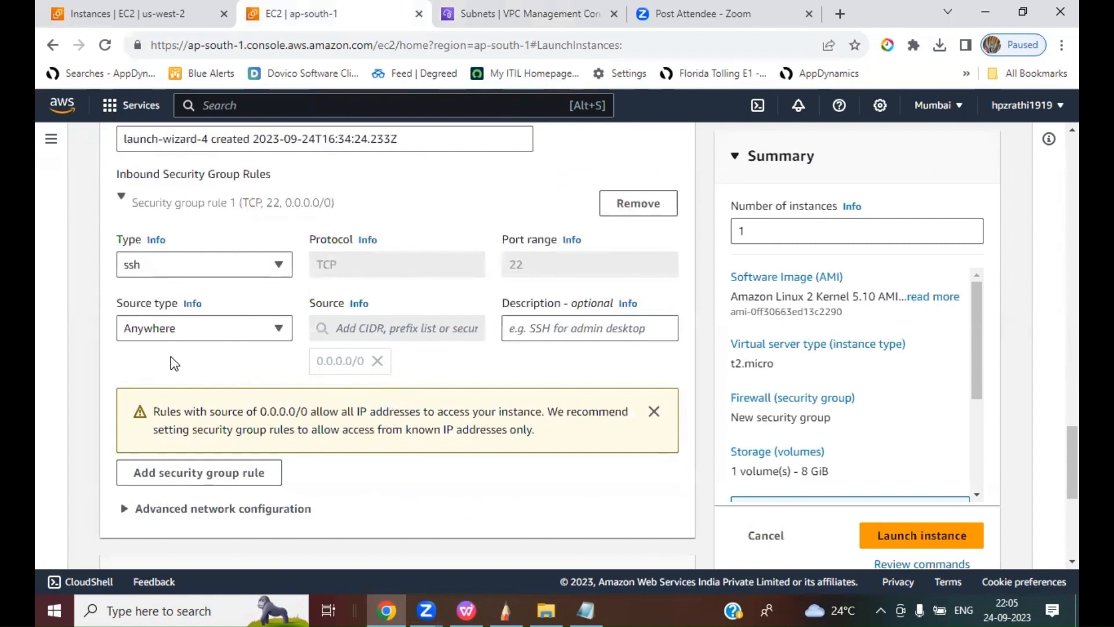
left_click(237, 330)
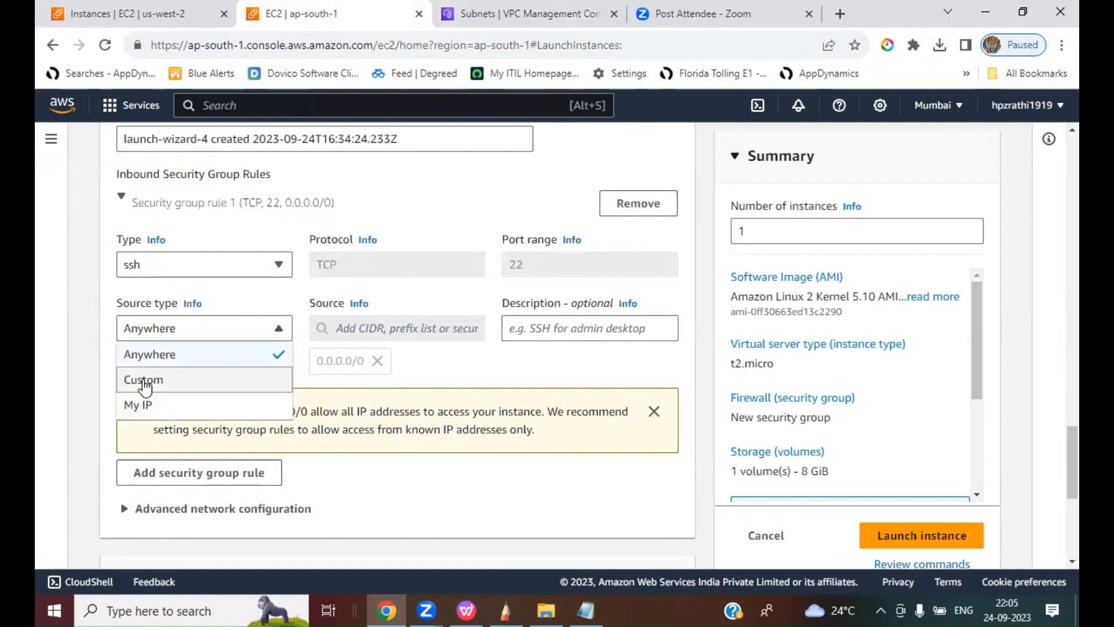
left_click(145, 380)
left_click(356, 329)
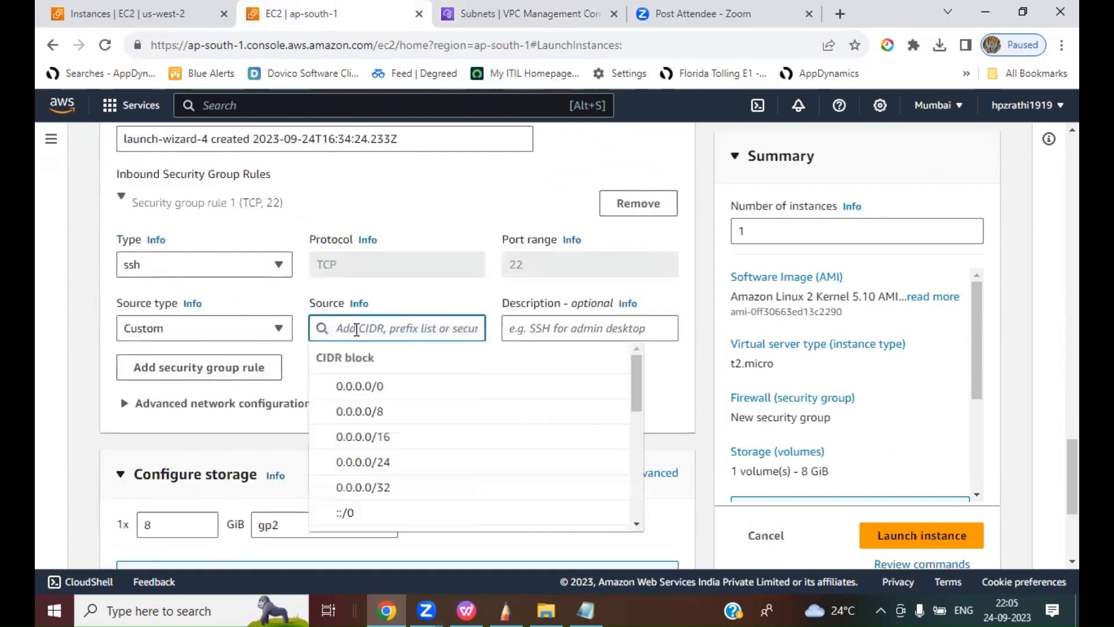
key("ctrl+v")
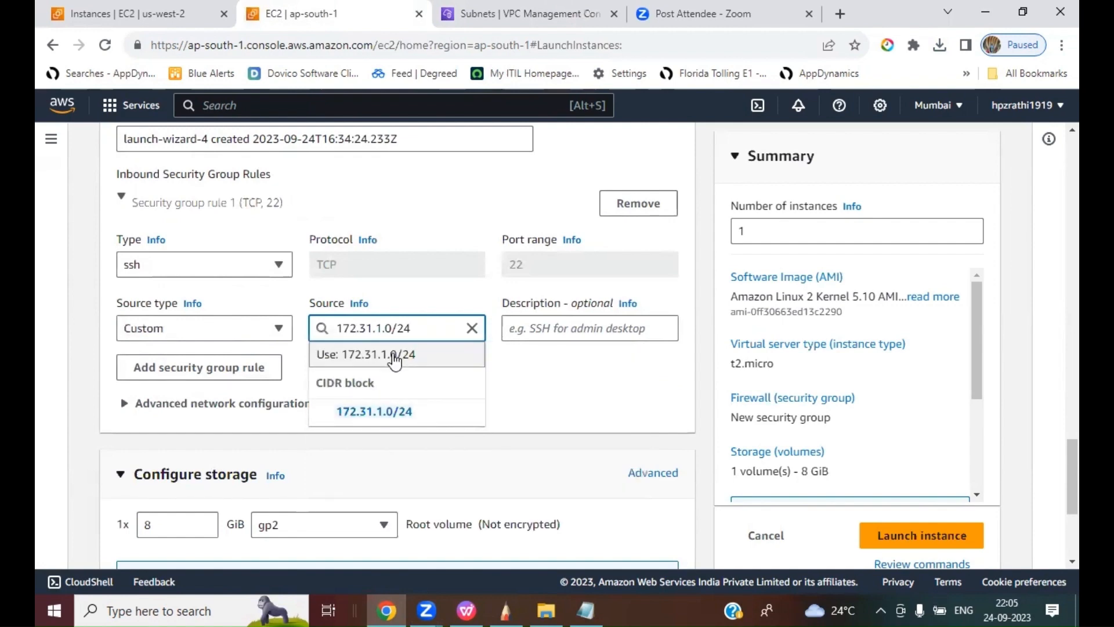
left_click(412, 361)
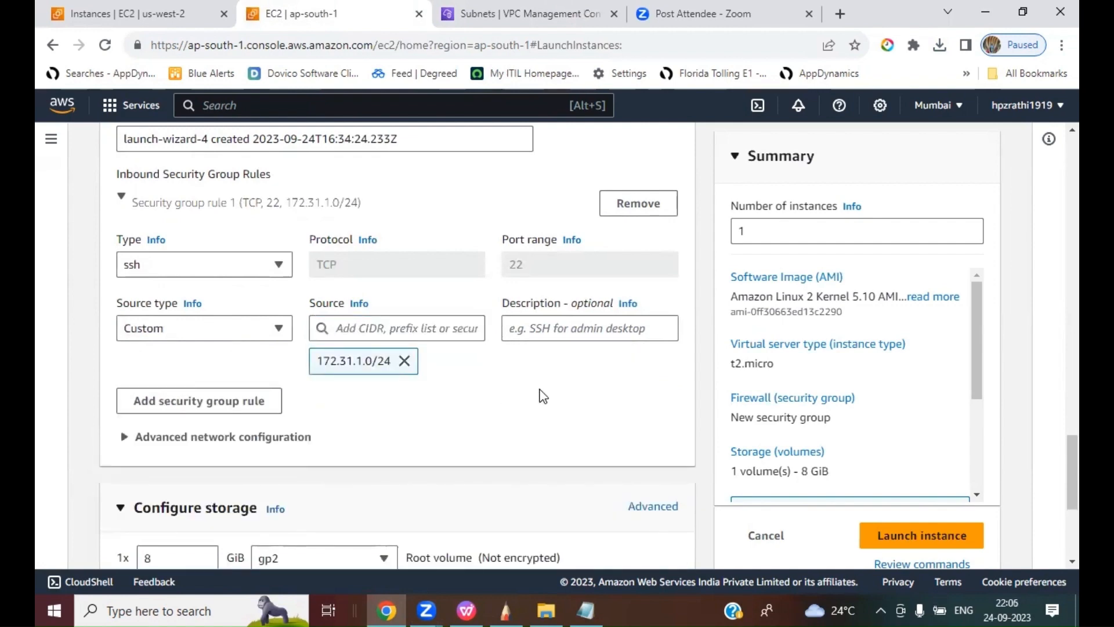
scroll(544, 396, "up", 1)
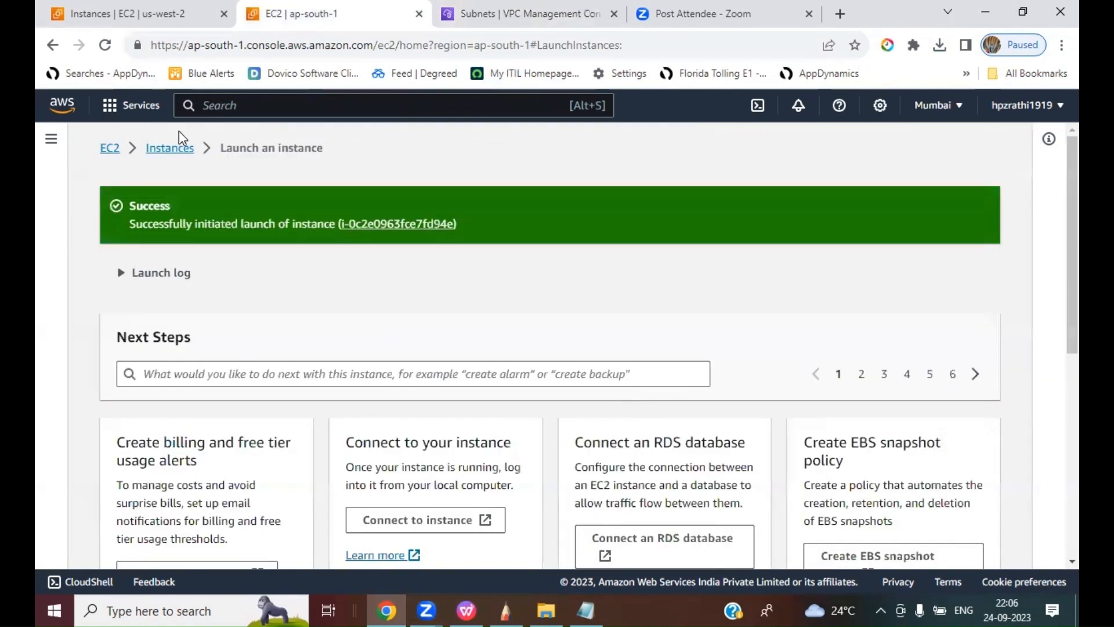
- Compare with the Oregon instances, open the Mumbai instances list, remove its running-state filter and refresh it
left_click(173, 24)
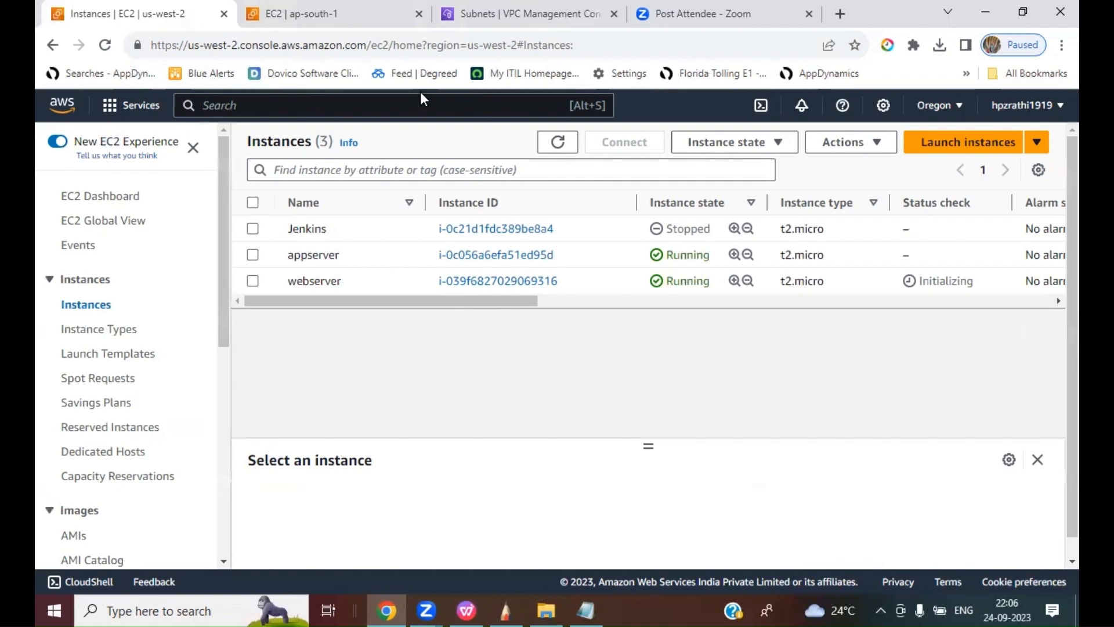
left_click(343, 14)
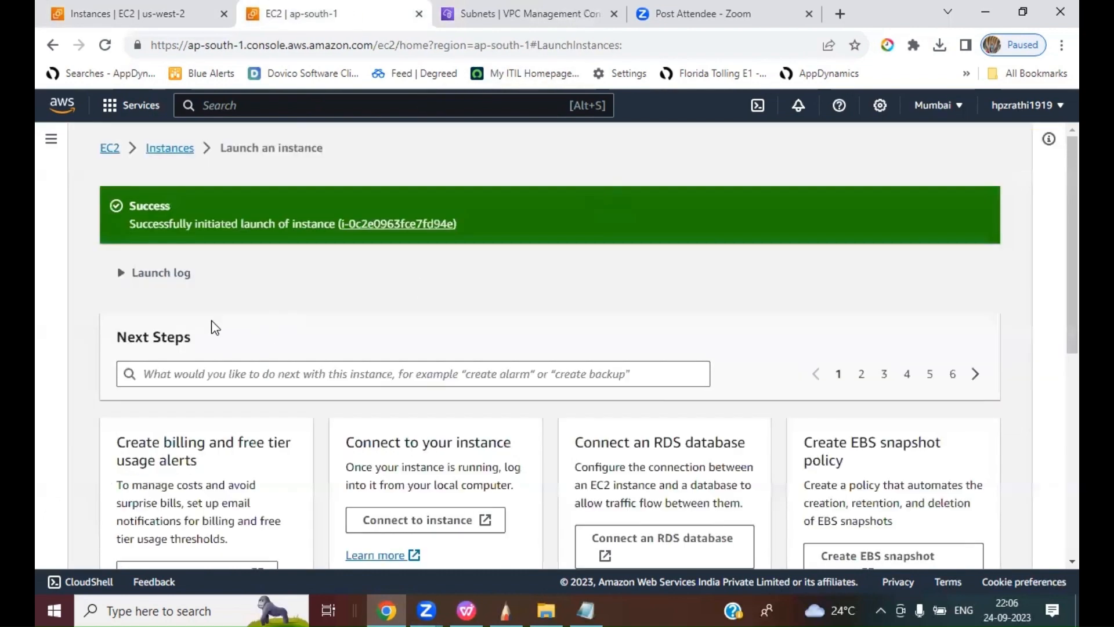
left_click(106, 149)
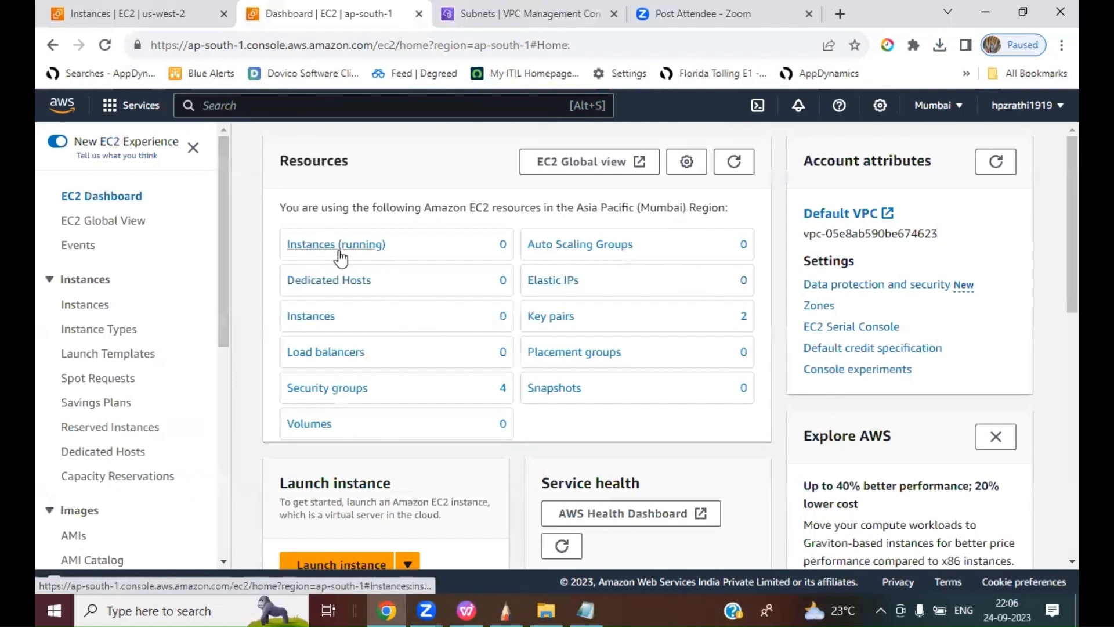
left_click(305, 246)
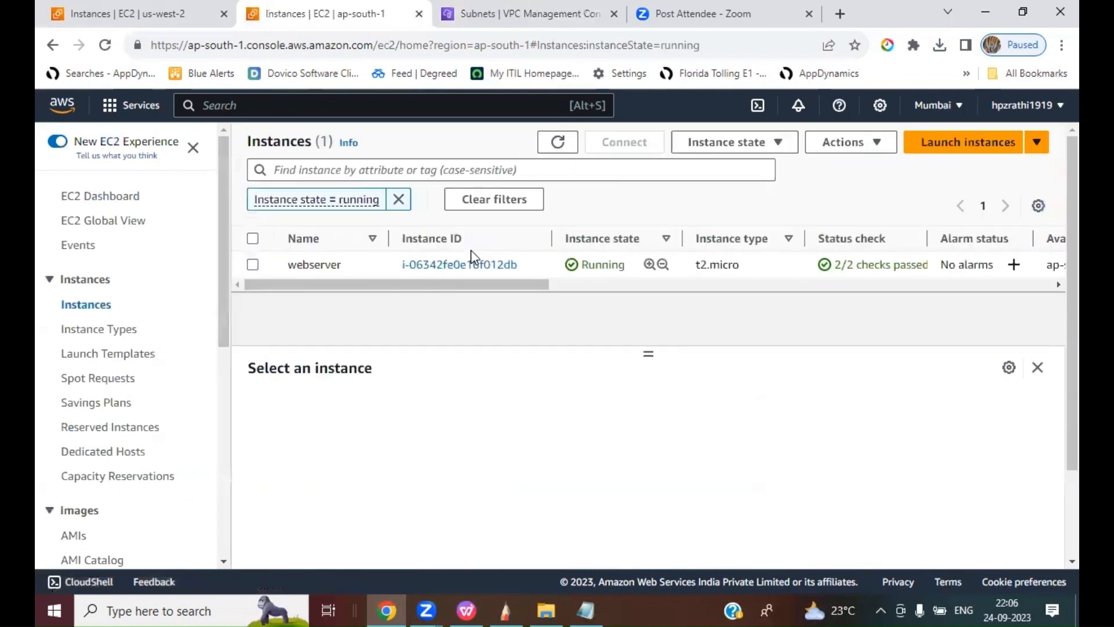
left_click(398, 199)
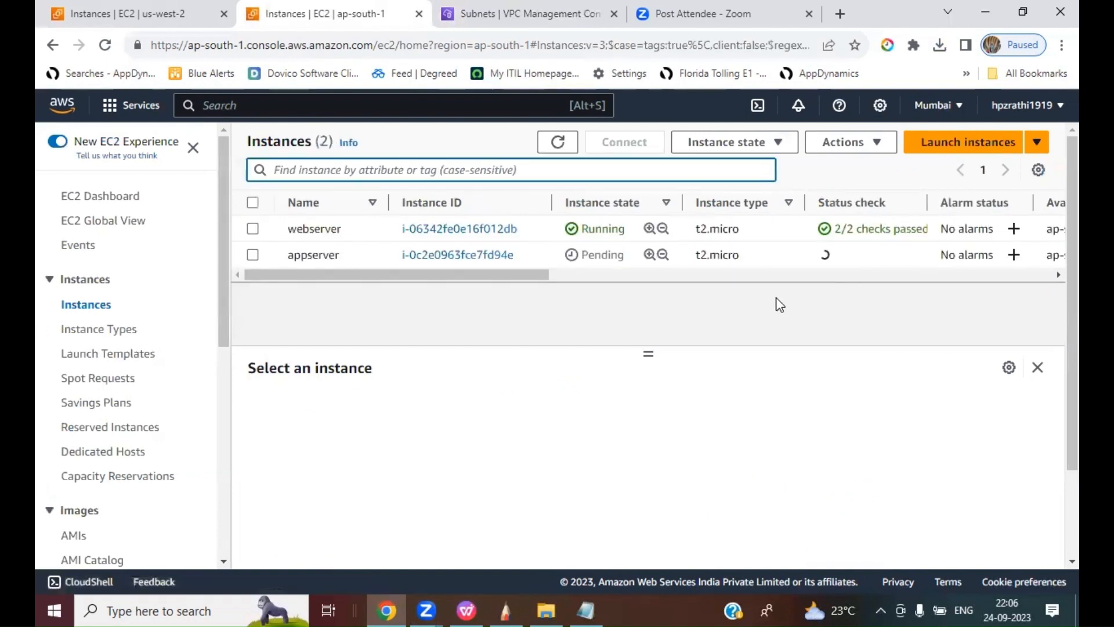
left_click(557, 141)
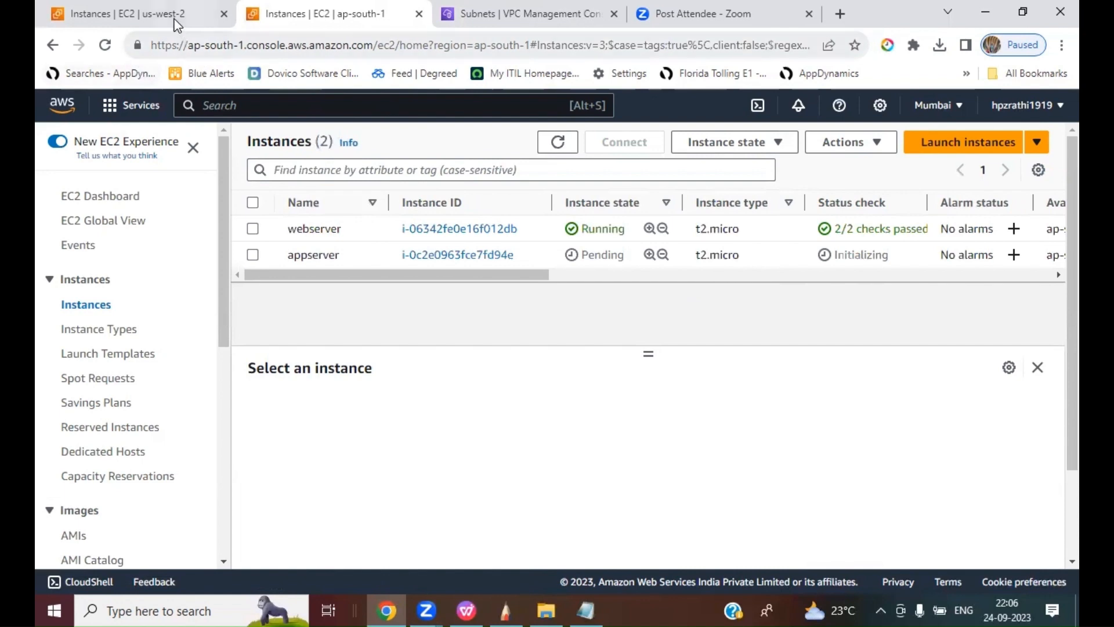
- Review the VPC diagram in Autodesk SketchBook and return to the Oregon instances list in Chrome
left_click(140, 13)
left_click(504, 609)
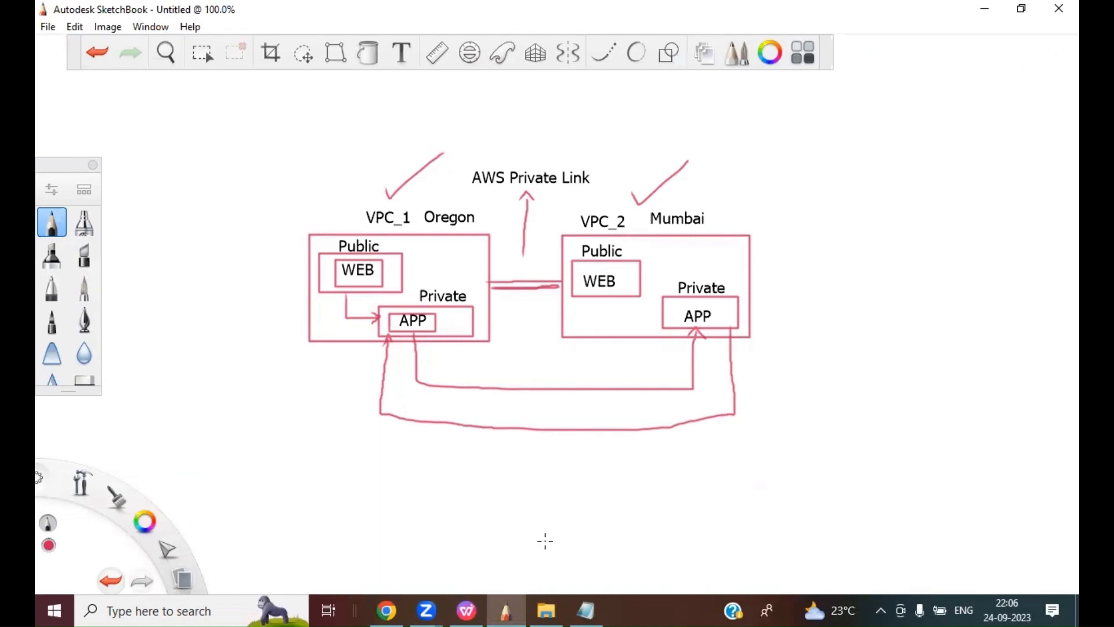
left_click(387, 610)
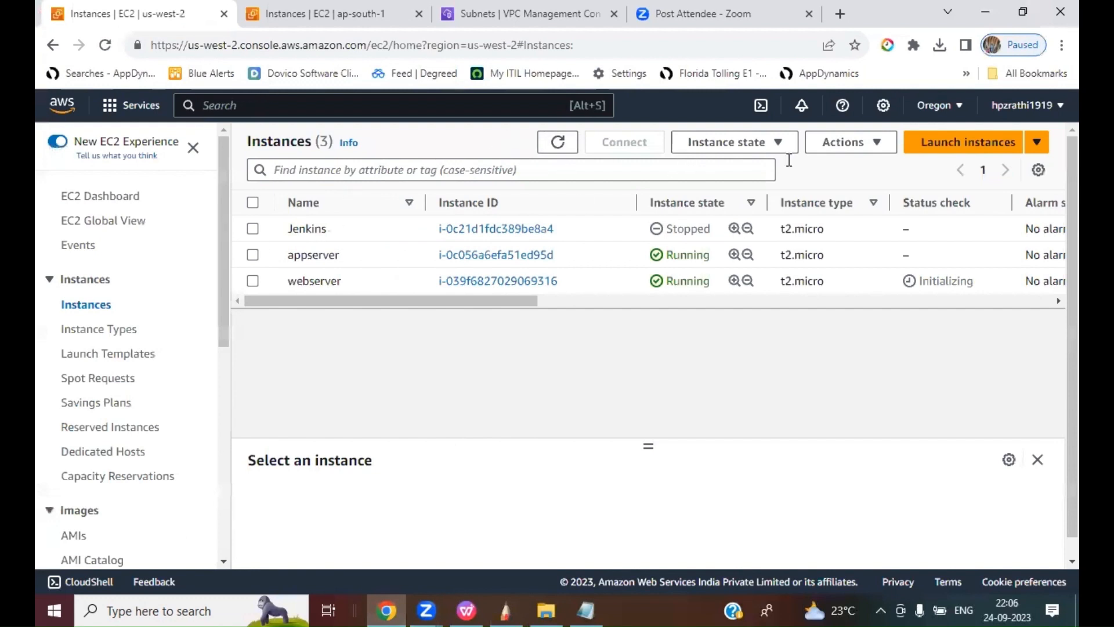
- Open the VPC service in the Oregon region and go to its peering connections
left_click(253, 108)
type("VPC")
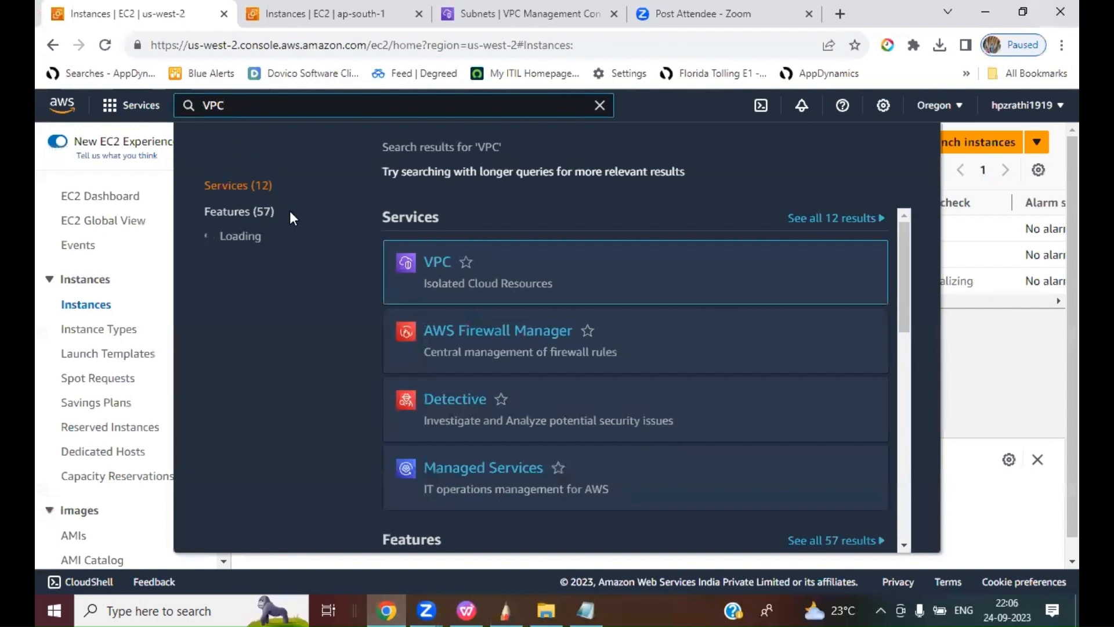
left_click(437, 261)
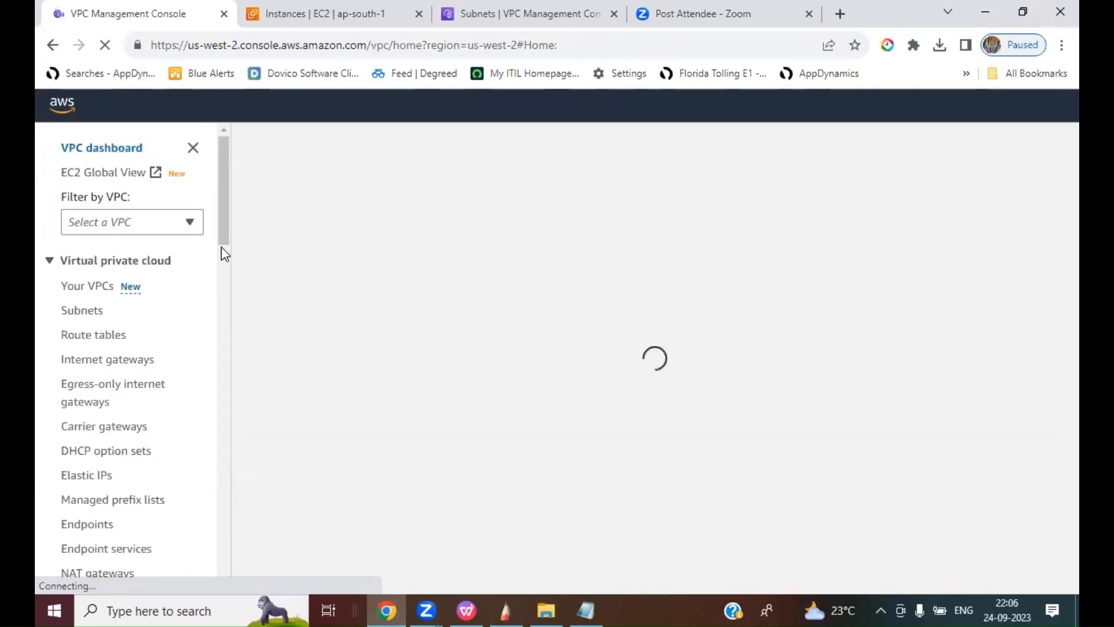
left_click_drag(223, 235, 223, 278)
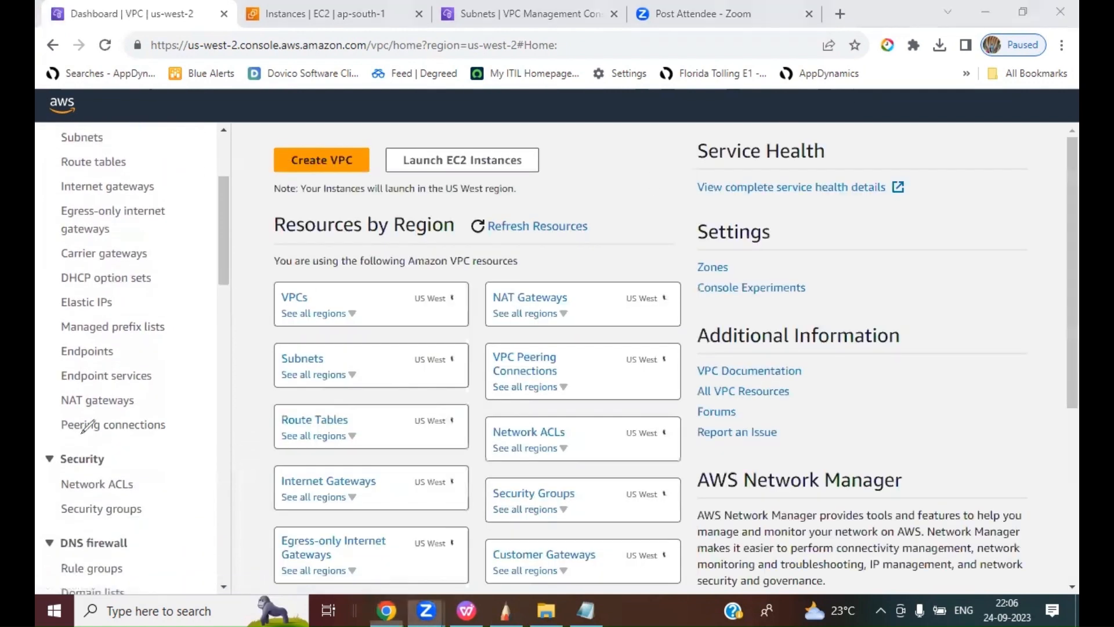
left_click_drag(61, 432, 126, 431)
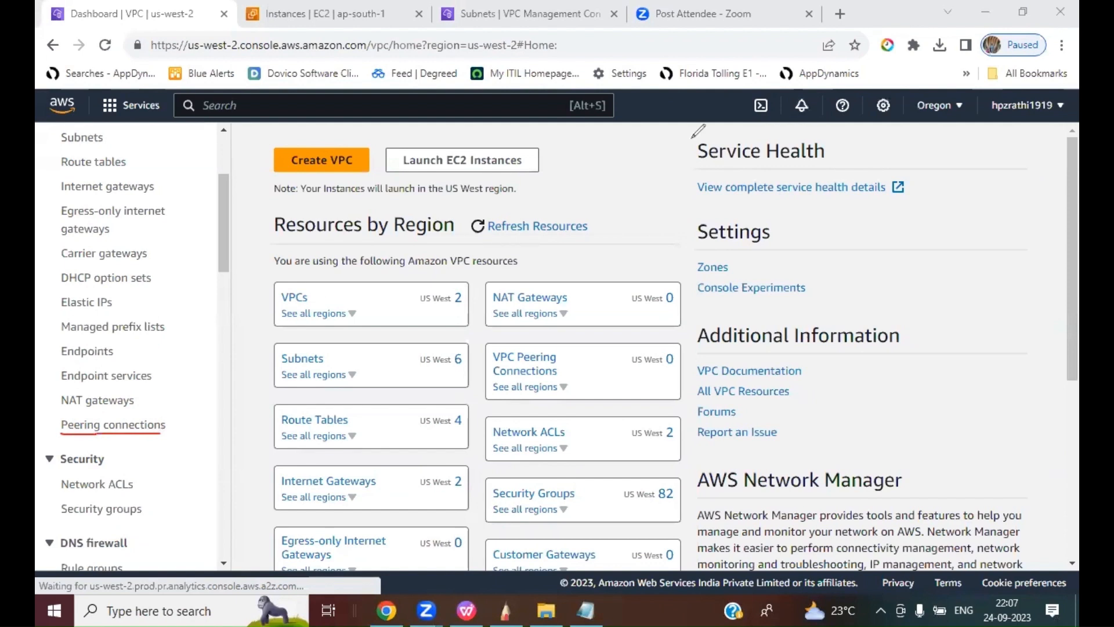
left_click(104, 425)
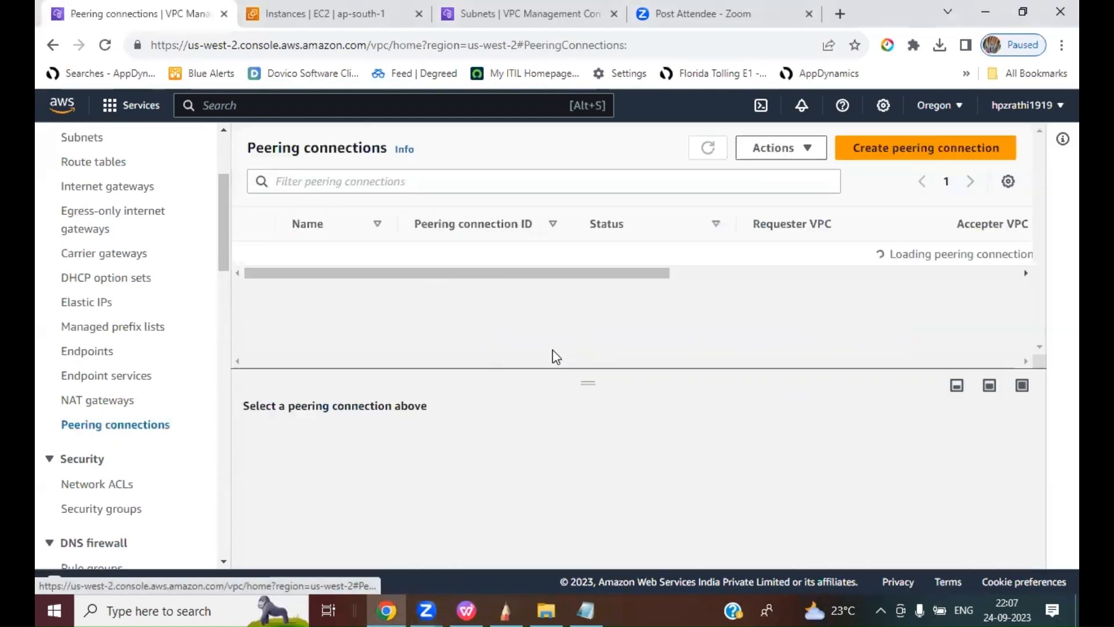
- Start creating a peering connection and name it testpcon
left_click(928, 149)
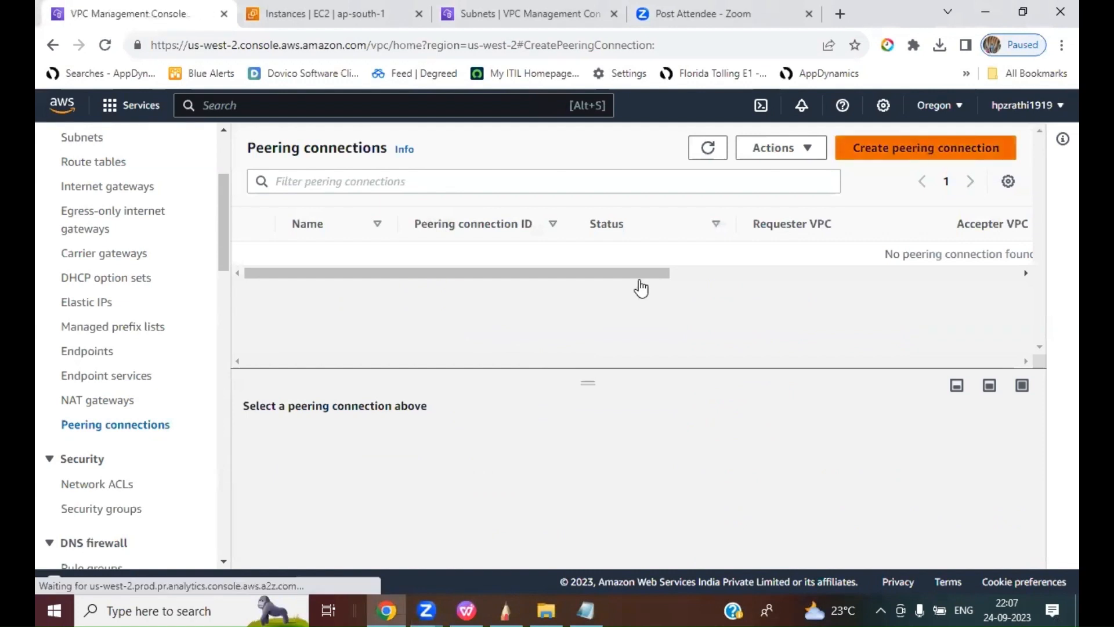
type("testpcon")
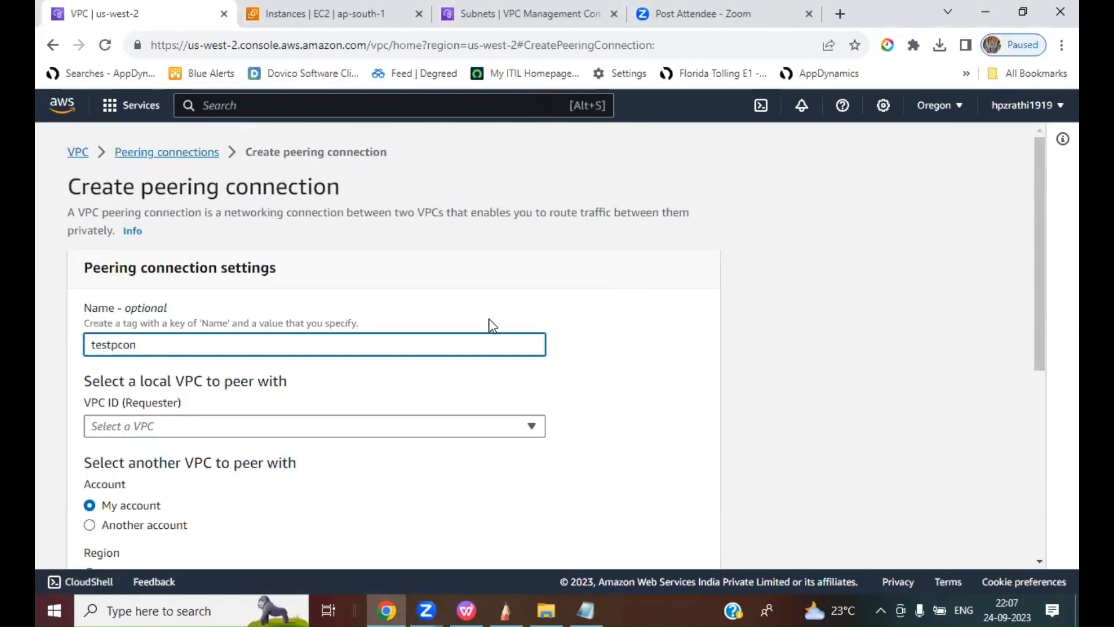
scroll(211, 358, "down", 3)
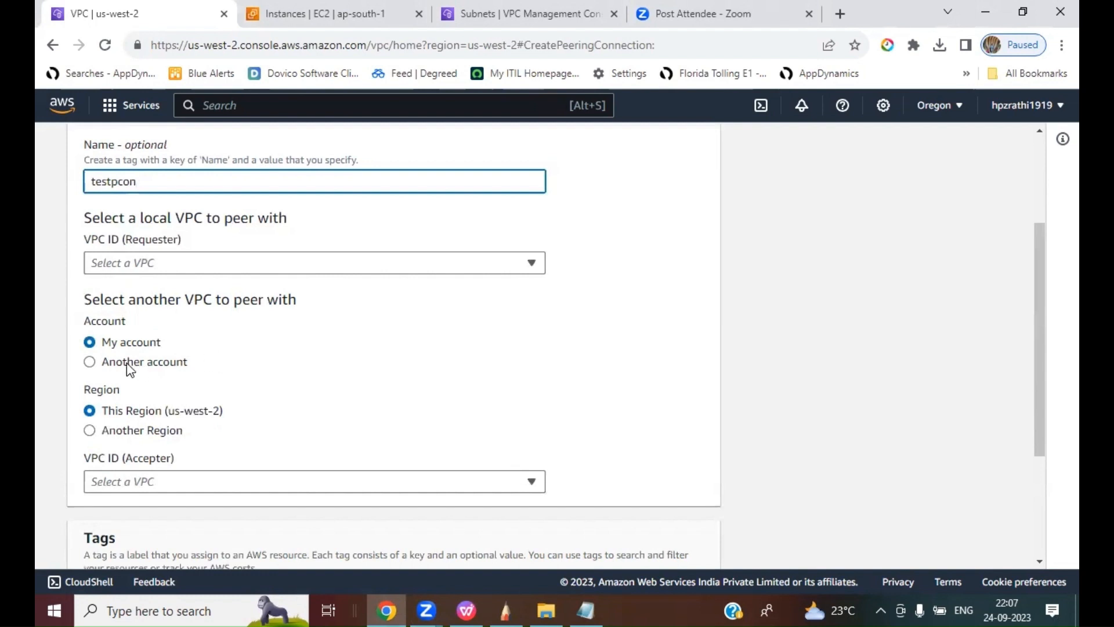
- Try the Another account option for the VPC to peer with, restore My account, and review the peering settings
left_click(90, 363)
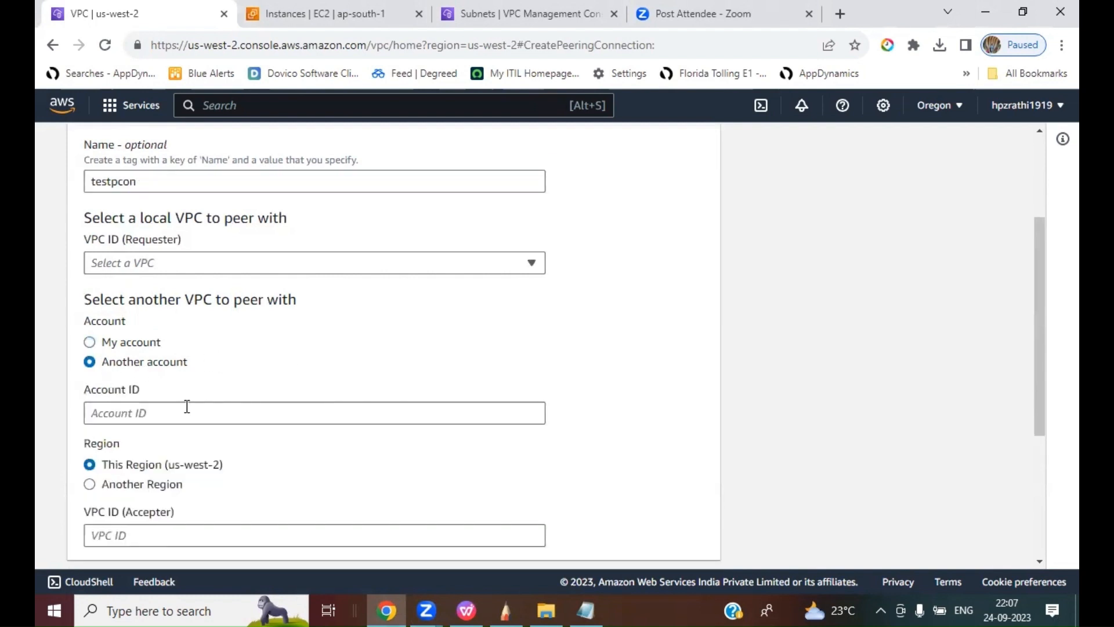
left_click(89, 343)
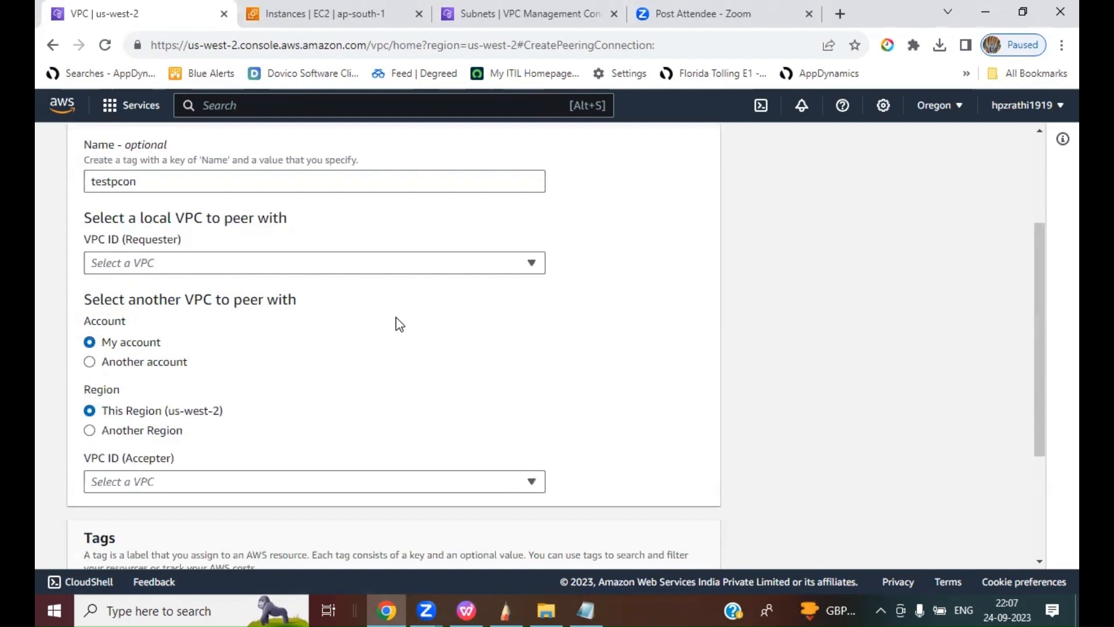
scroll(395, 319, "down", 2)
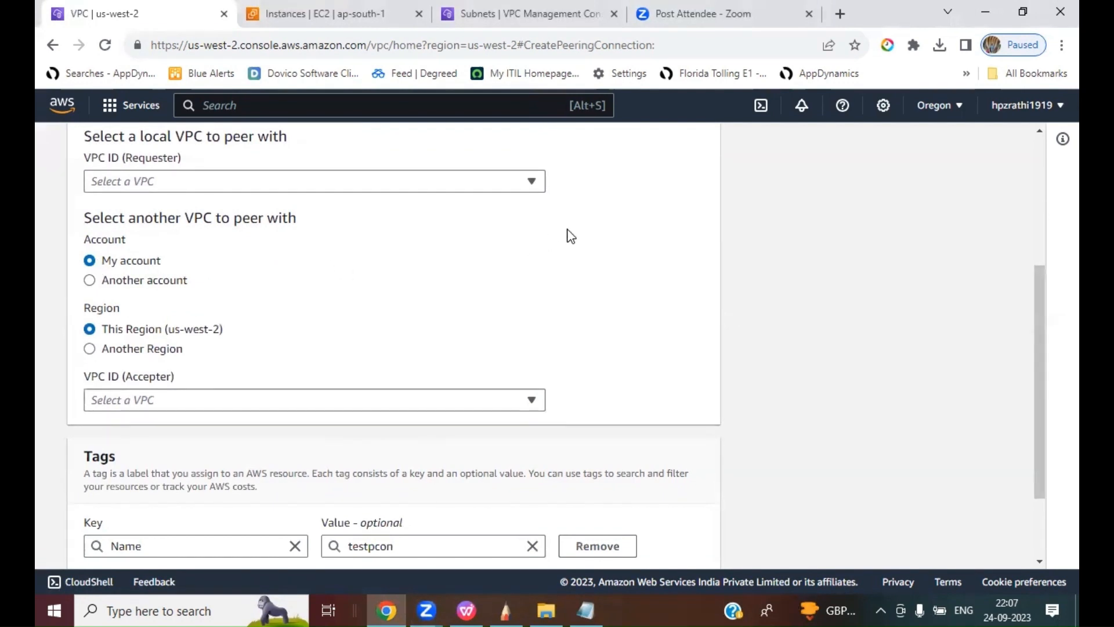
scroll(559, 282, "up", 1)
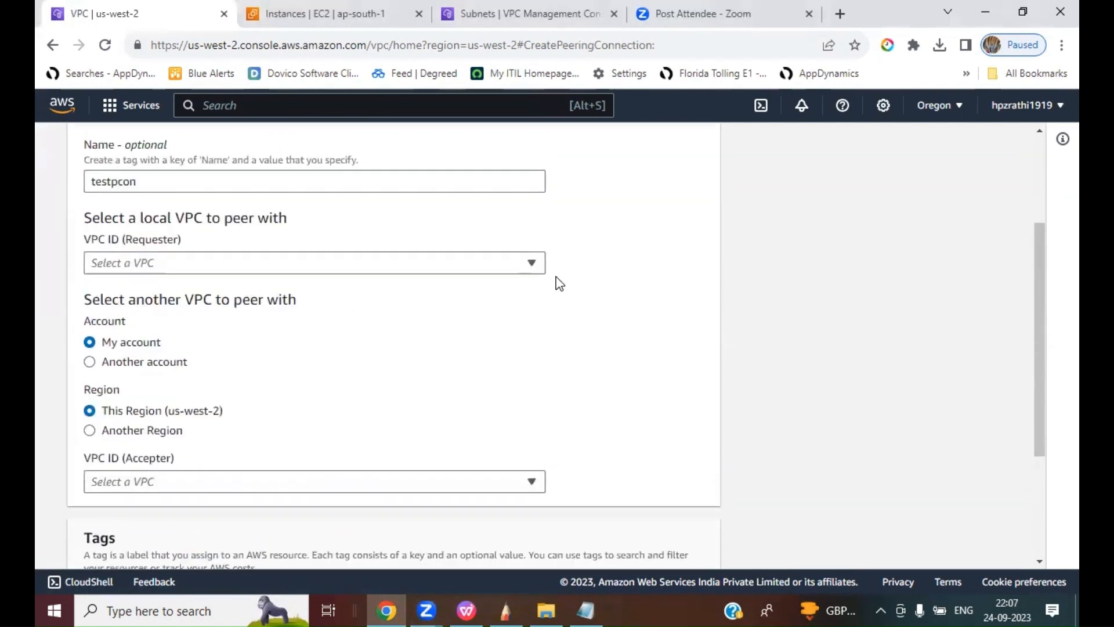
scroll(558, 282, "down", 1)
scroll(558, 283, "up", 1)
scroll(558, 283, "up", 1)
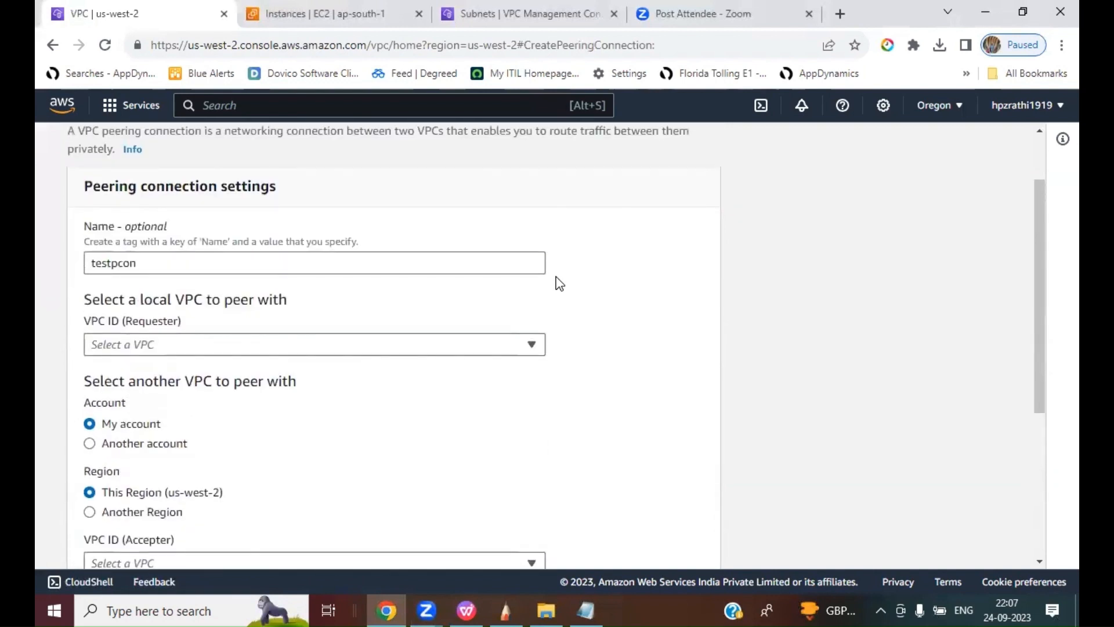
- Choose mydemoVPC as the requester VPC for the peering connection and mark its CIDR for review
left_click(149, 348)
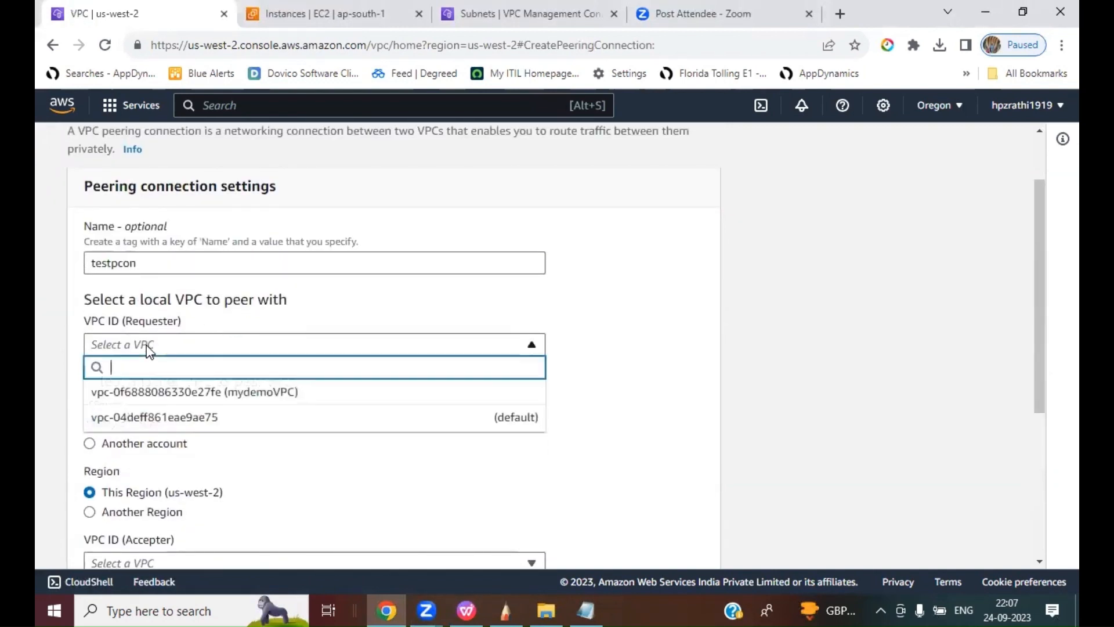
left_click(193, 396)
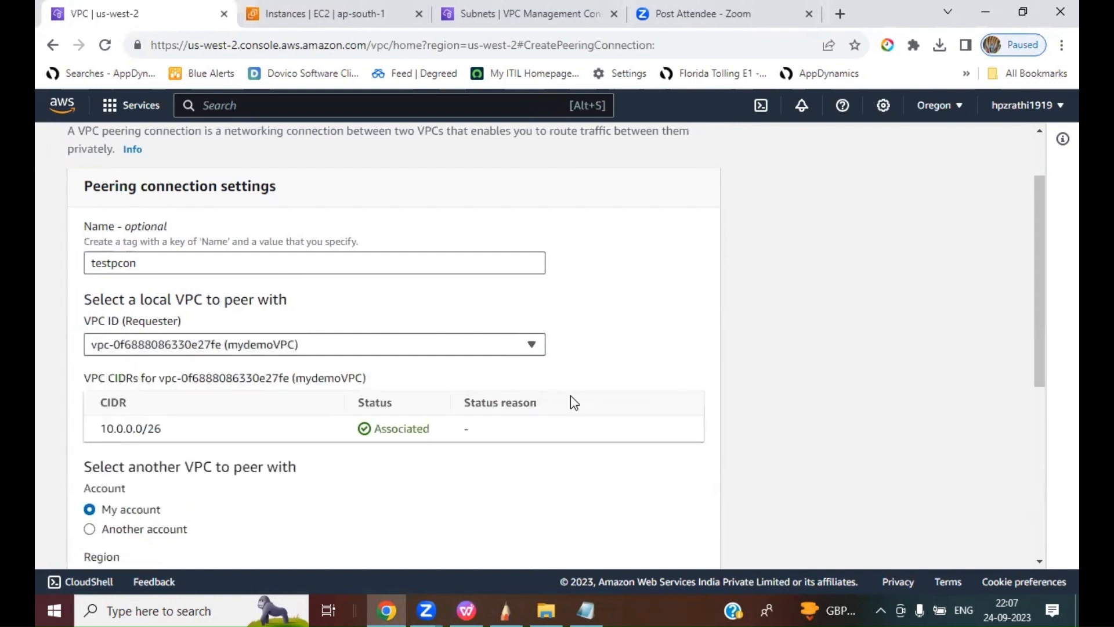
scroll(683, 179, "down", 2)
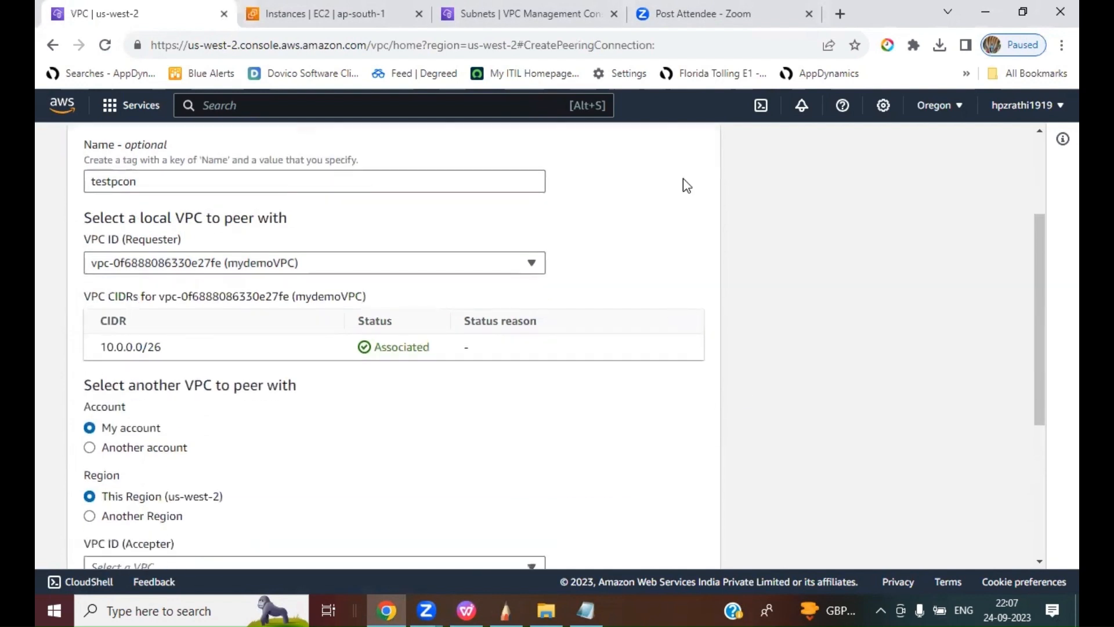
left_click_drag(100, 358, 164, 355)
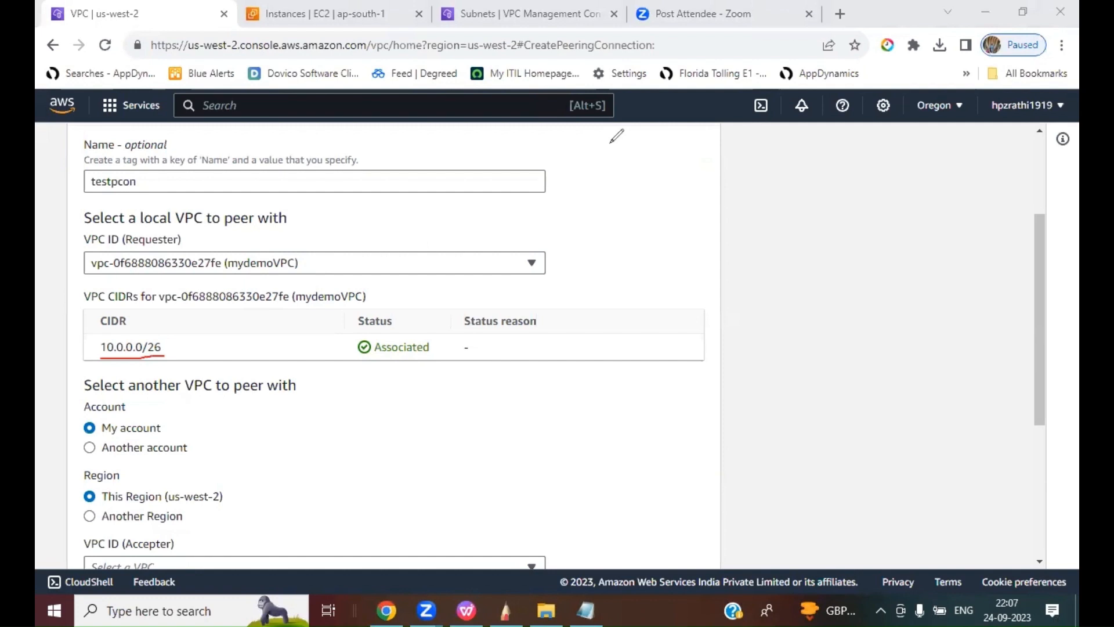
- Set the accepter VPC's location to another region, Asia Pacific (Mumbai) (ap-south-1)
scroll(436, 398, "down", 3)
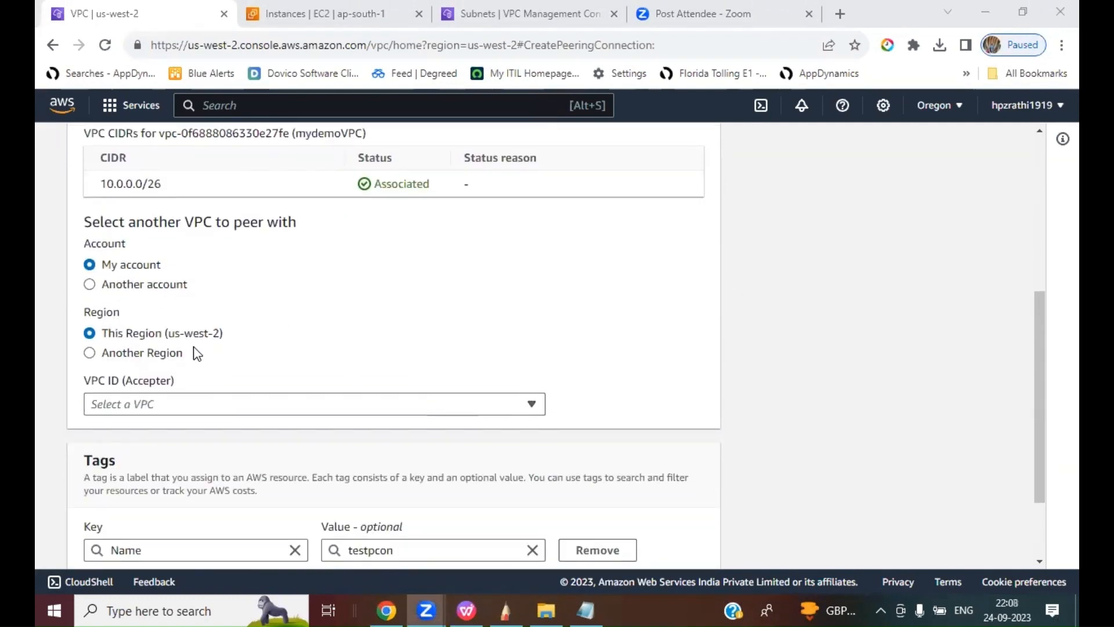
left_click(90, 354)
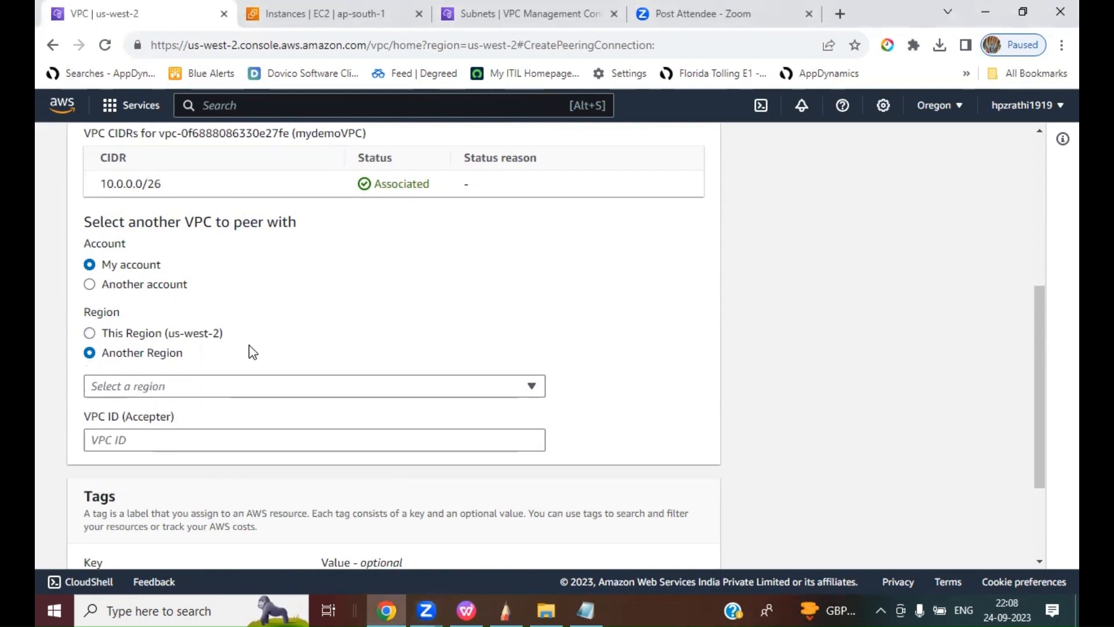
left_click(169, 387)
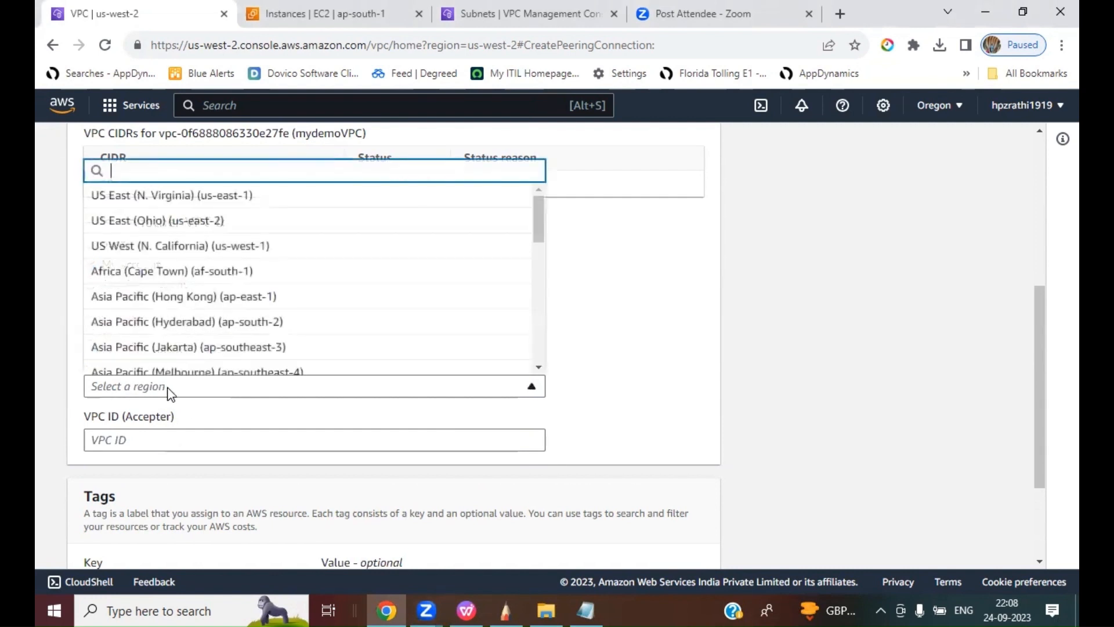
left_click_drag(535, 214, 535, 231)
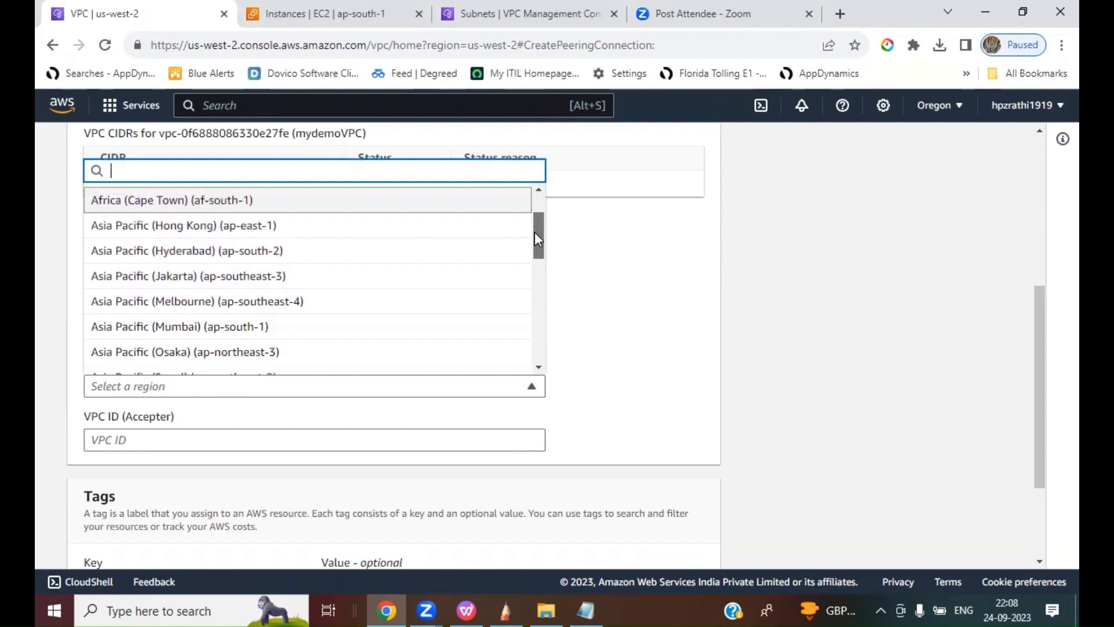
left_click(185, 329)
scroll(726, 328, "down", 1)
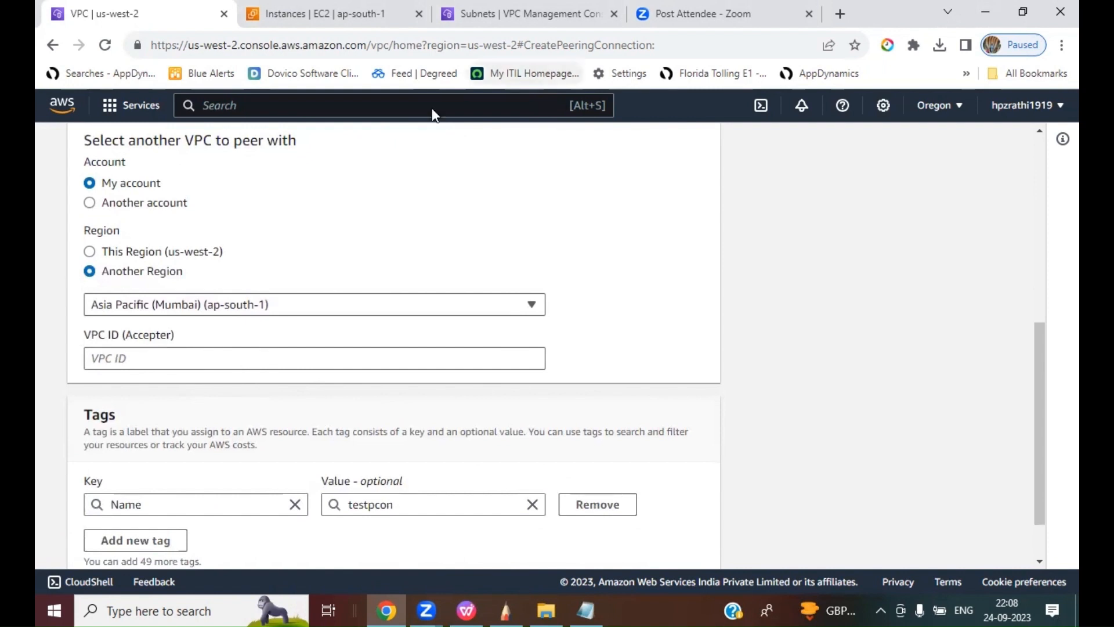
- Look up mybackupVPCMumbai among the Mumbai region's VPCs and copy its VPC ID
left_click(497, 13)
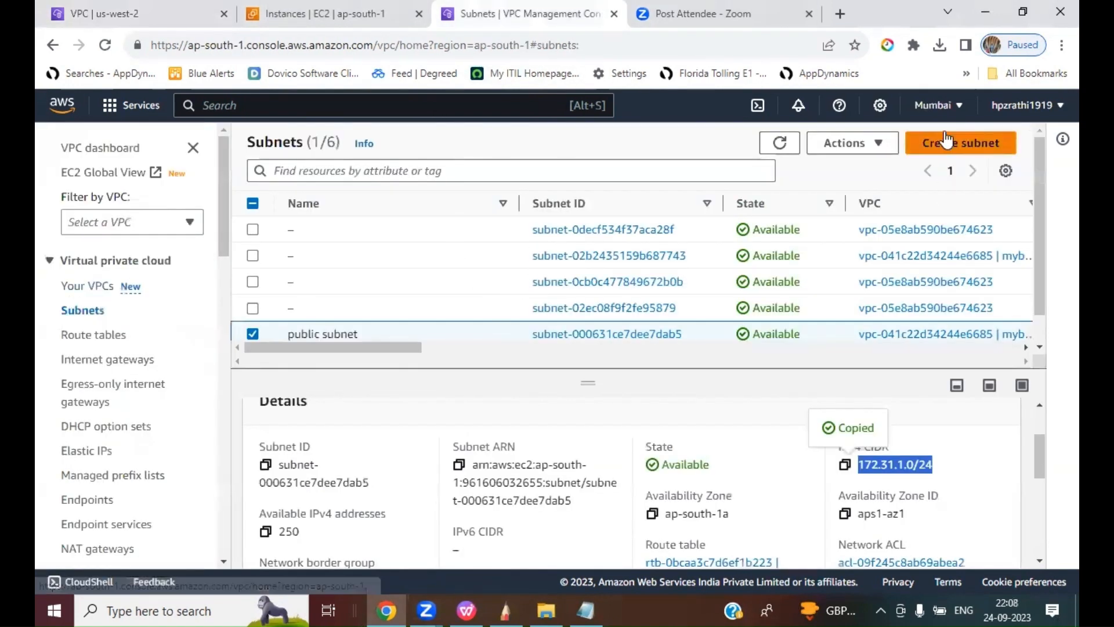
left_click(90, 286)
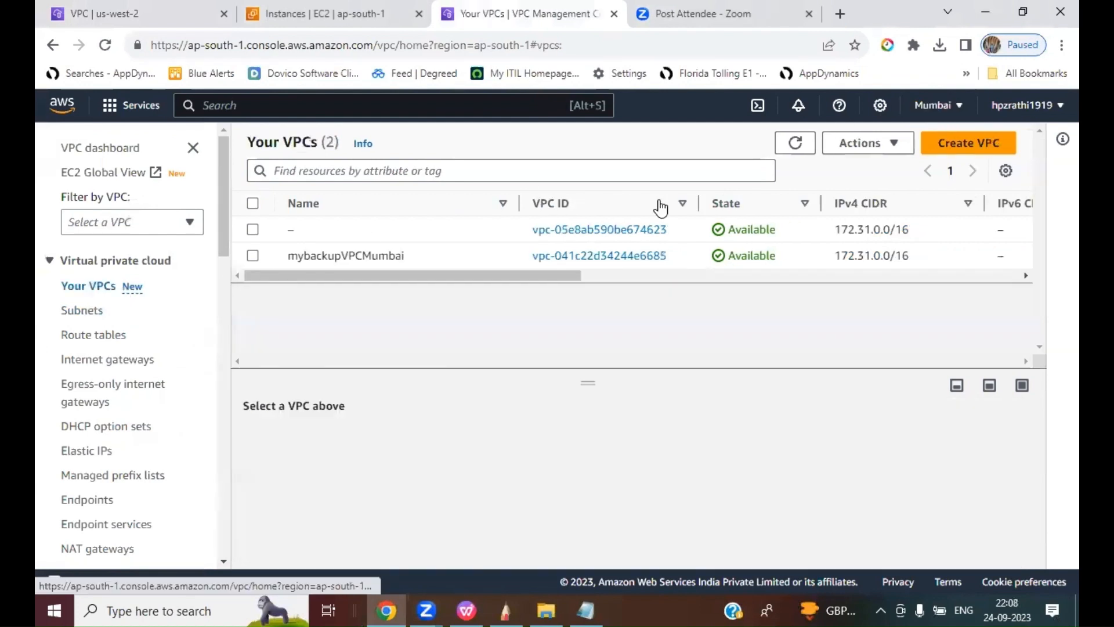
left_click(252, 255)
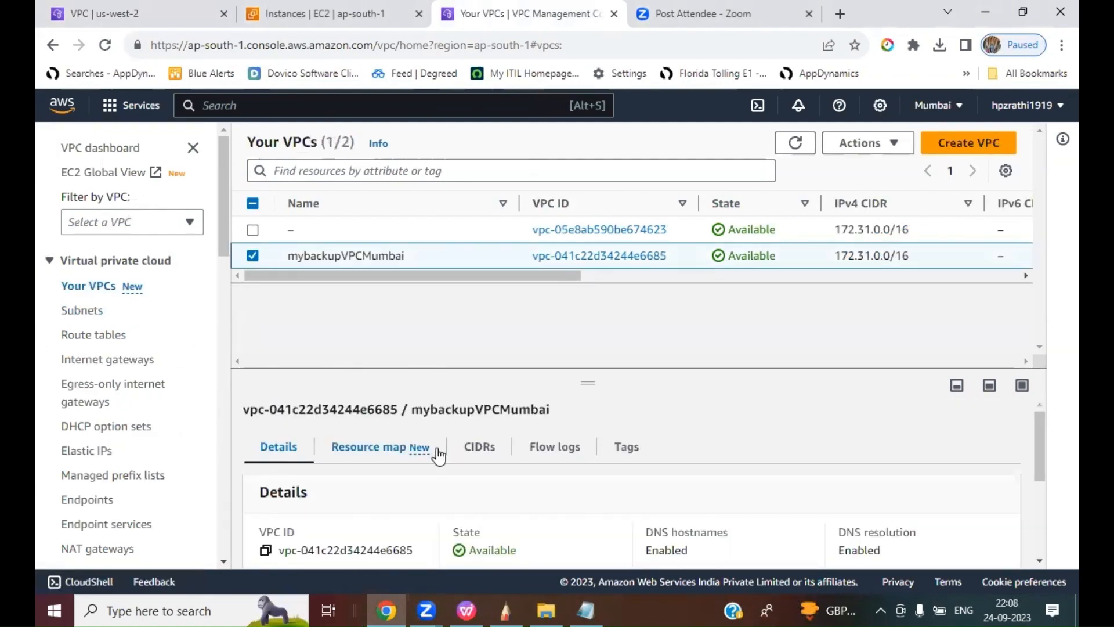
left_click(265, 551)
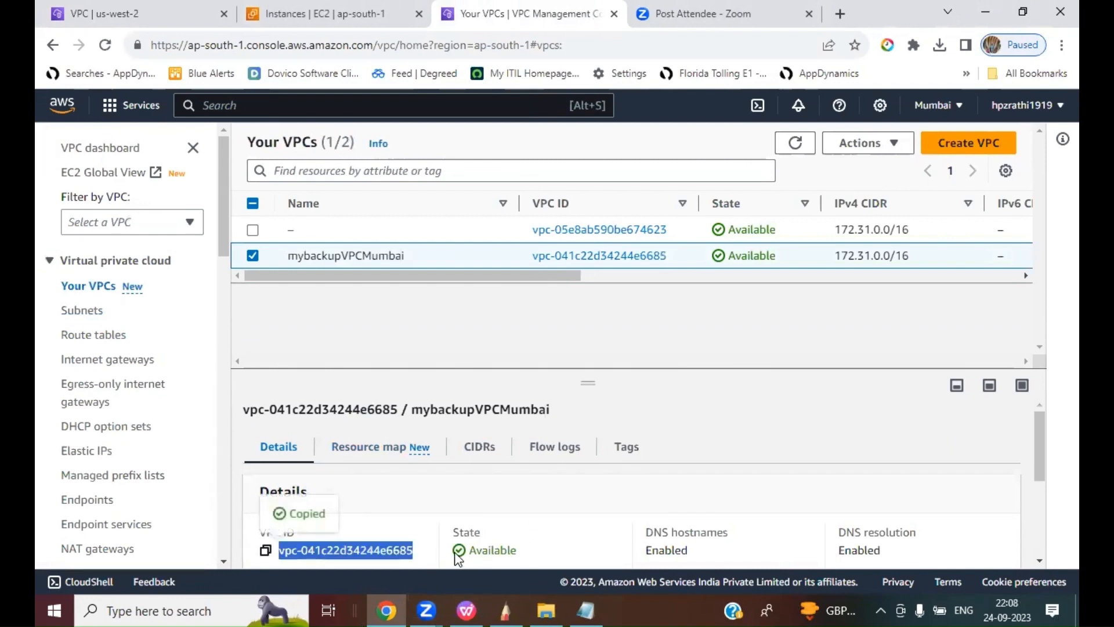
- Return to the Oregon peering connection form and paste the copied mybackupVPCMumbai ID as the accepter VPC ID
left_click(290, 14)
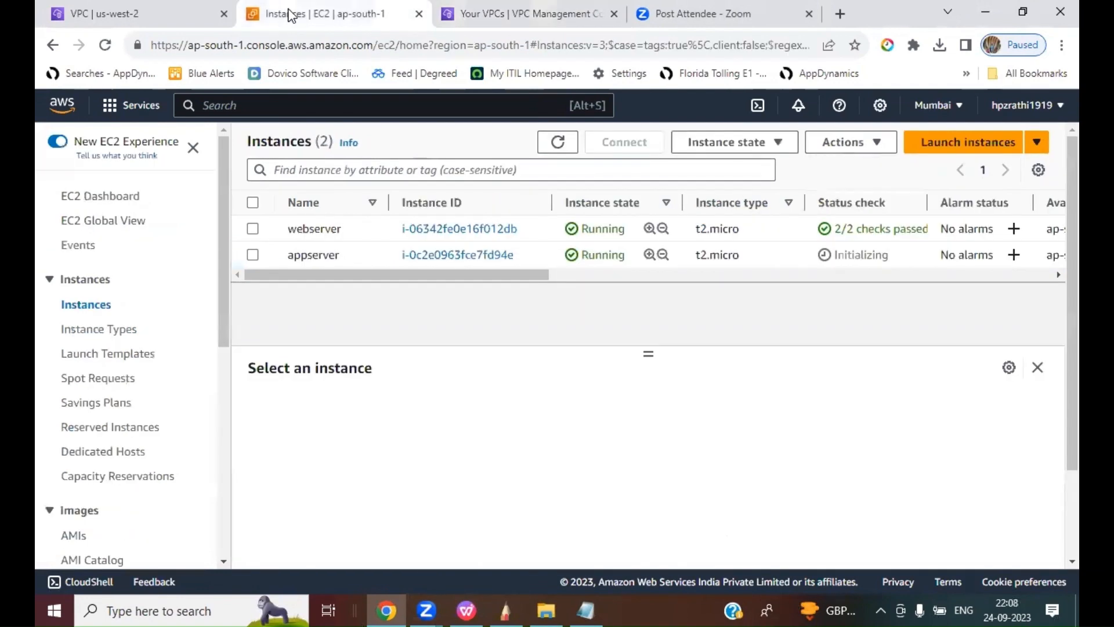
left_click(463, 6)
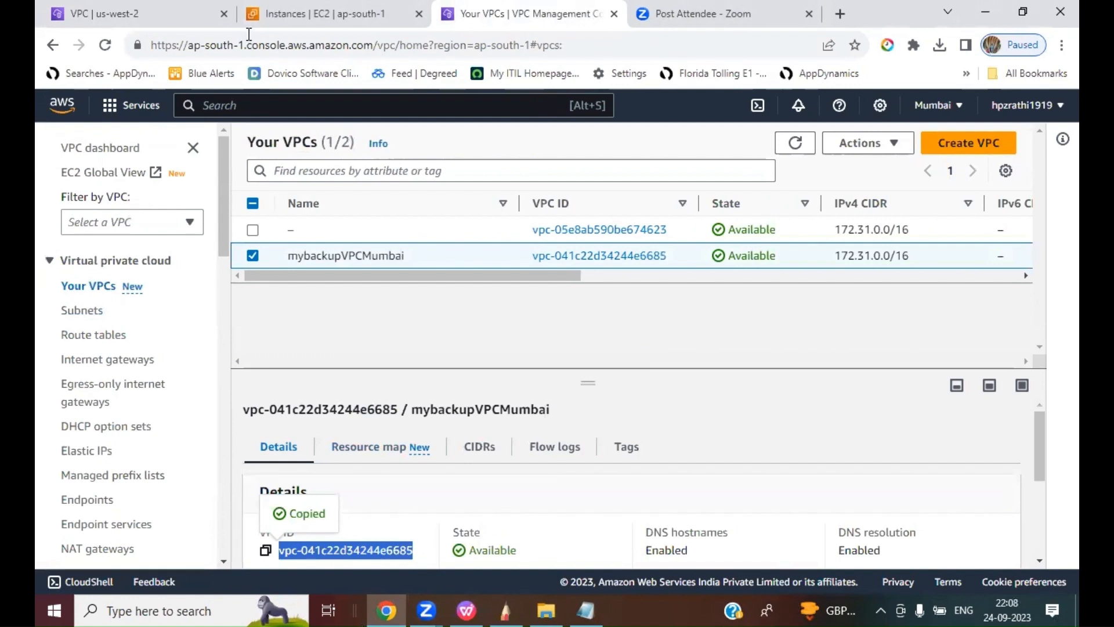
left_click(142, 13)
left_click(125, 357)
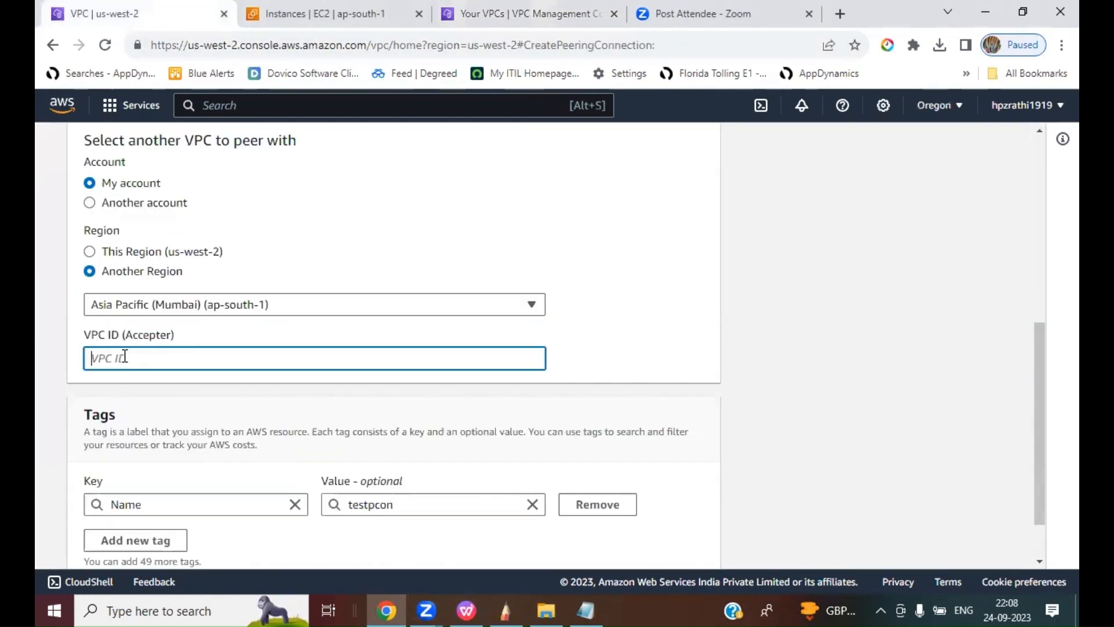
key("ctrl+v")
left_click(875, 448)
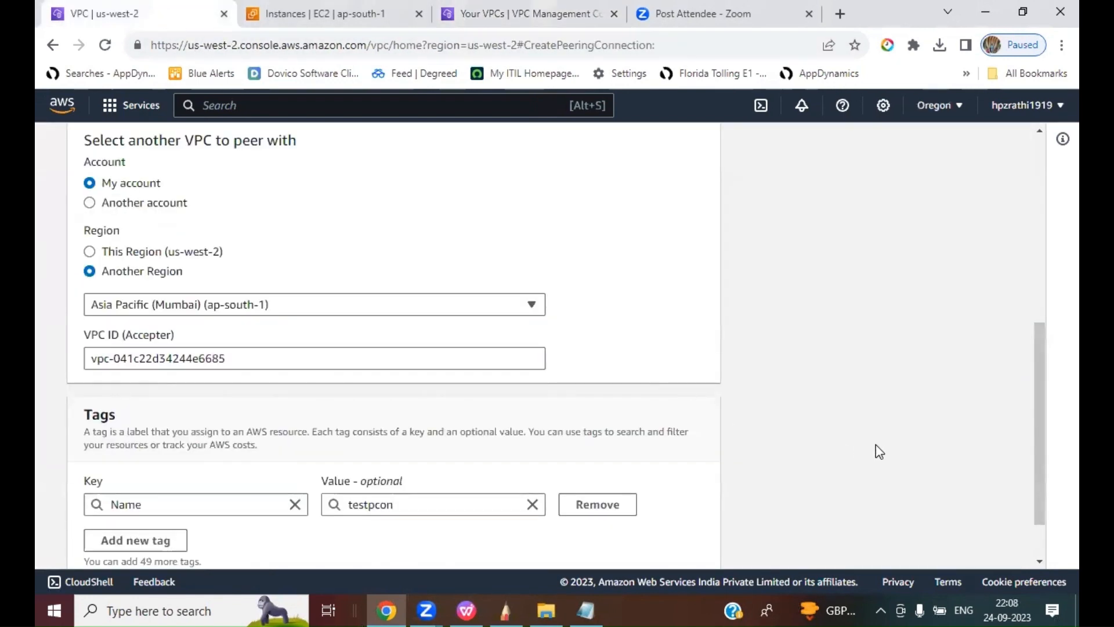
- Create the testpcon peering connection and mark its request status in the details
scroll(876, 445, "down", 3)
scroll(875, 450, "up", 3)
scroll(875, 475, "down", 5)
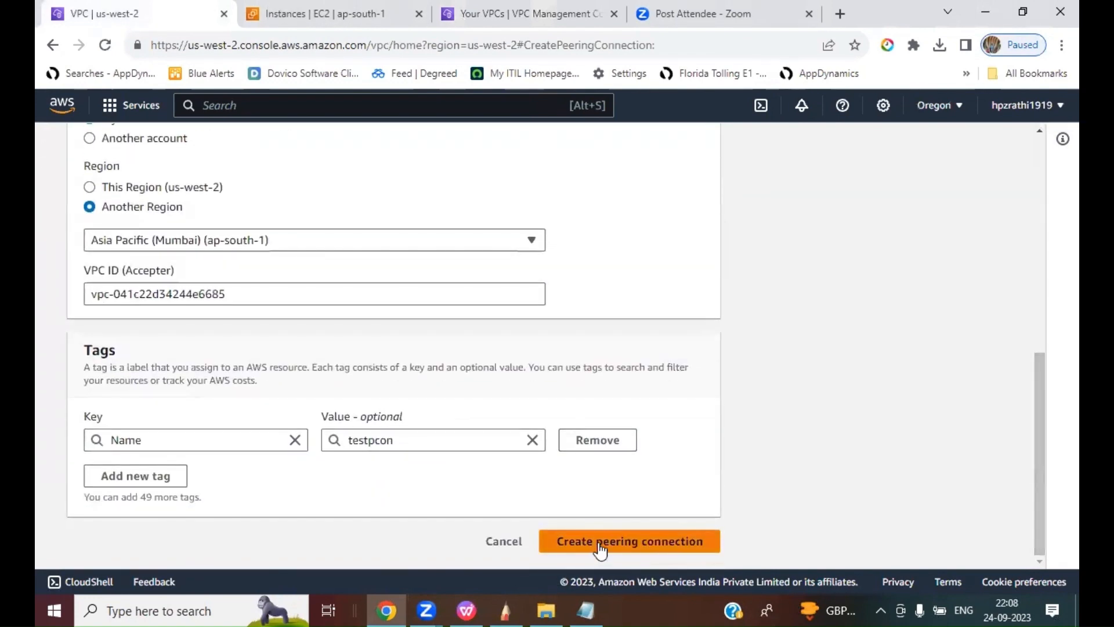
left_click(594, 542)
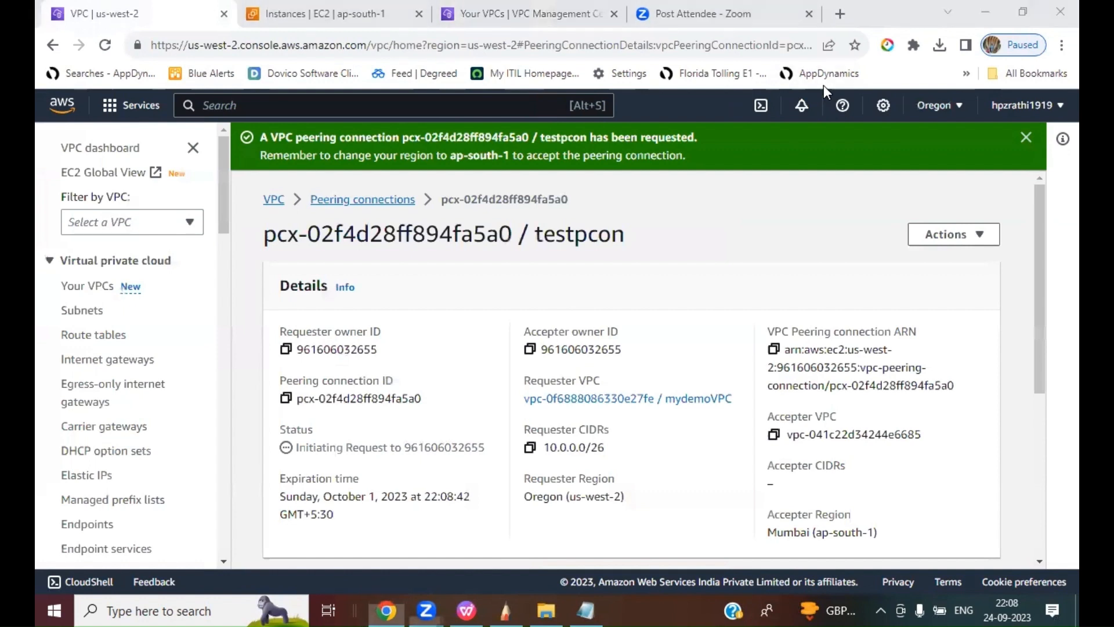
left_click_drag(295, 459, 492, 458)
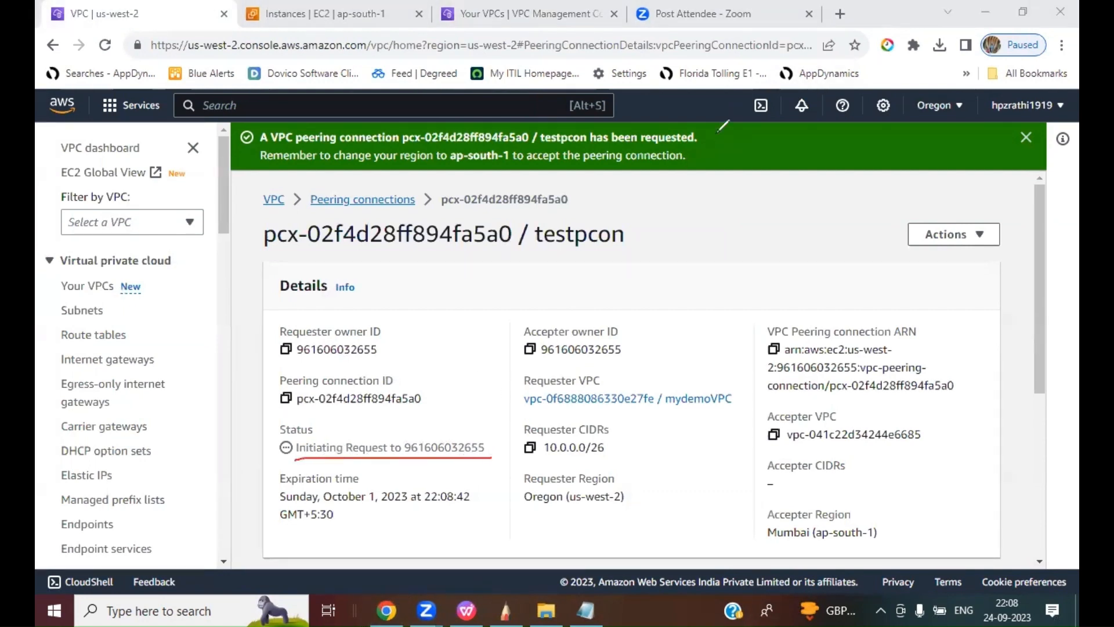
- Go to the Oregon peering connections list and review the status and accepter VPC of testpcon
scroll(145, 330, "down", 1)
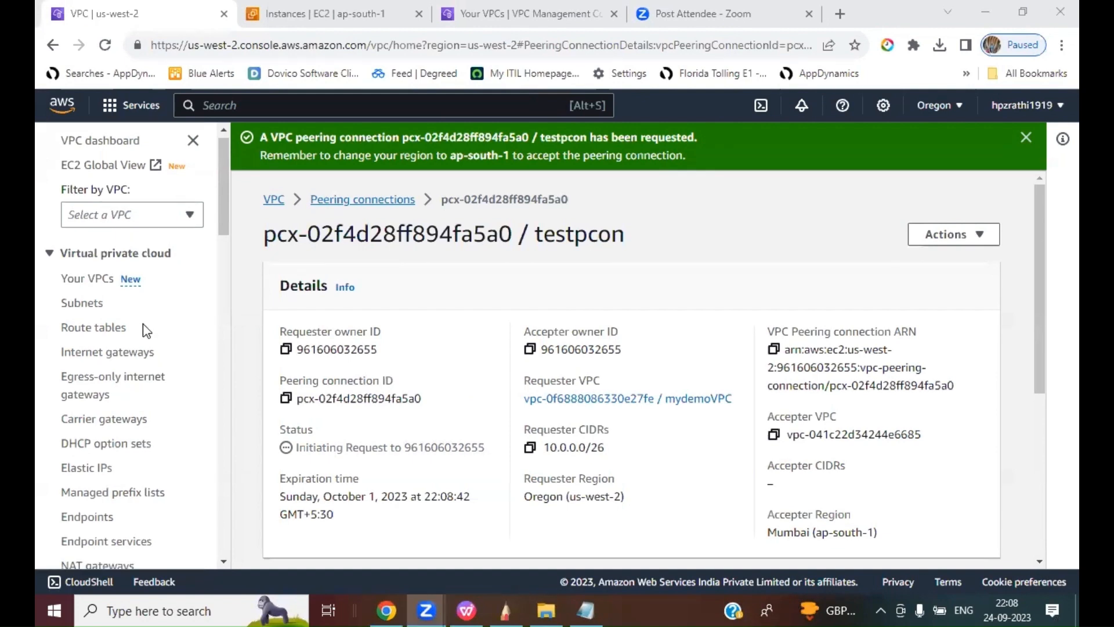
left_click_drag(223, 232, 239, 287)
left_click(142, 283)
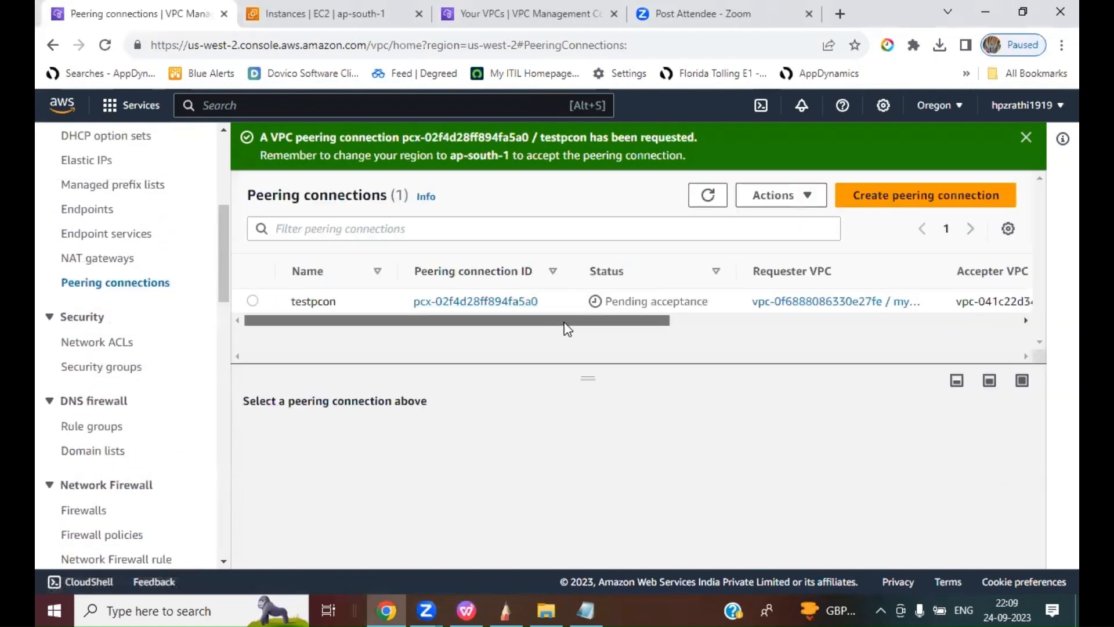
left_click_drag(563, 323, 645, 305)
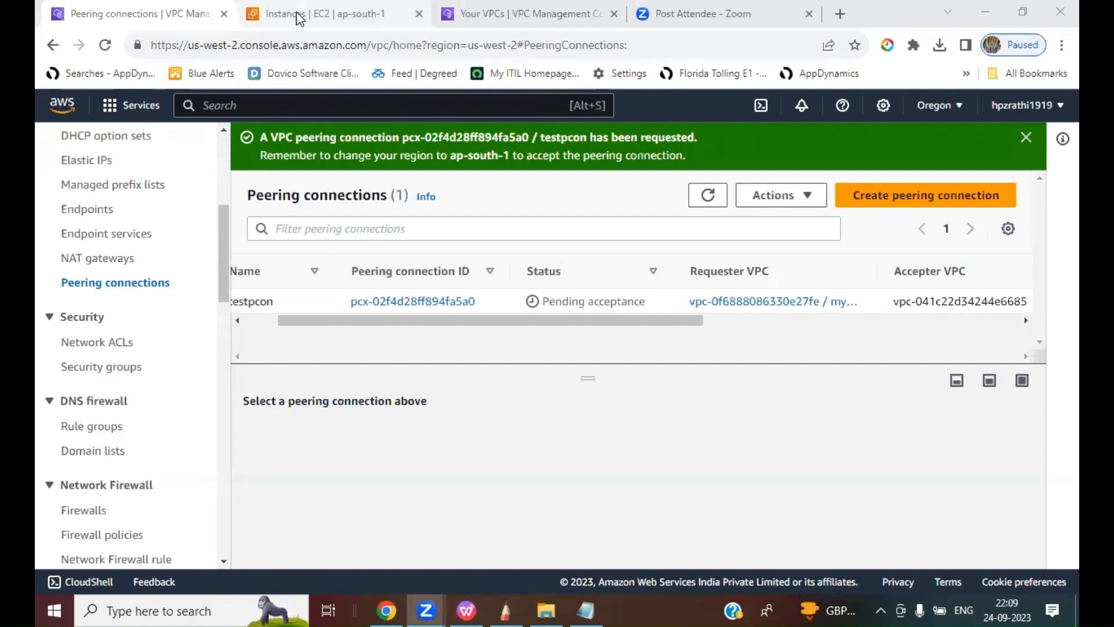
- Switch to the Mumbai VPC console, refresh its VPC list and go to its peering connections
left_click(510, 14)
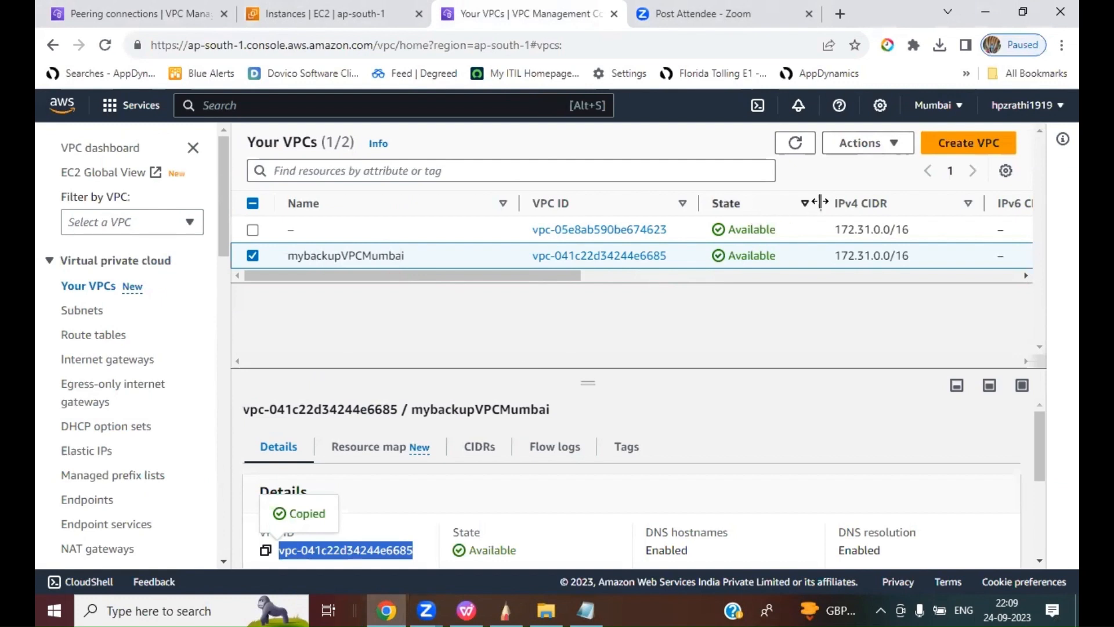
left_click(894, 143)
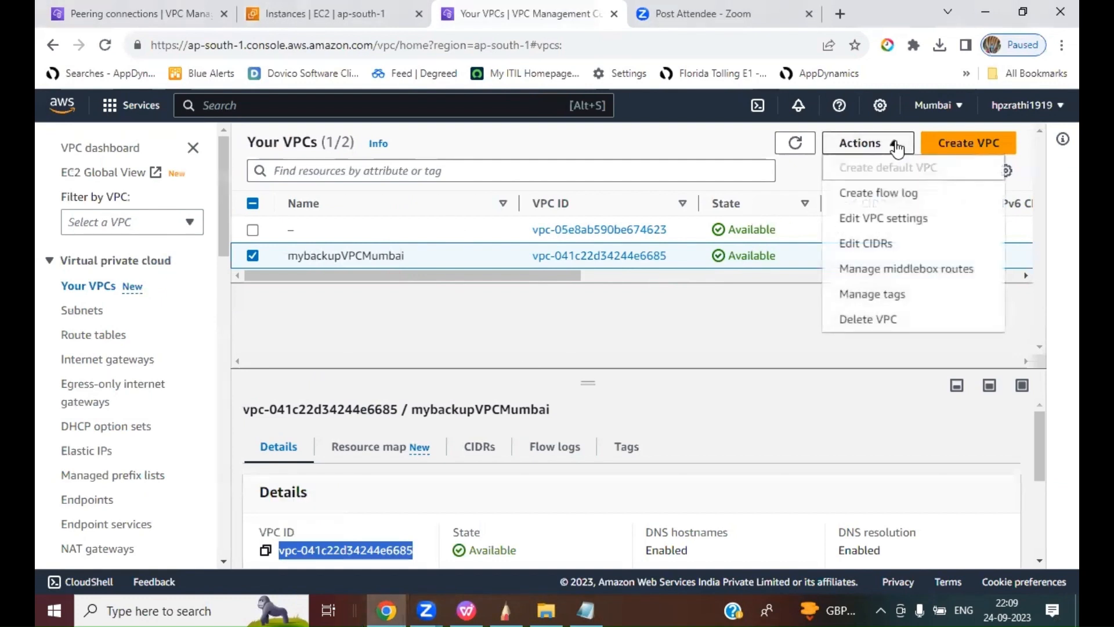
left_click(791, 219)
left_click(795, 143)
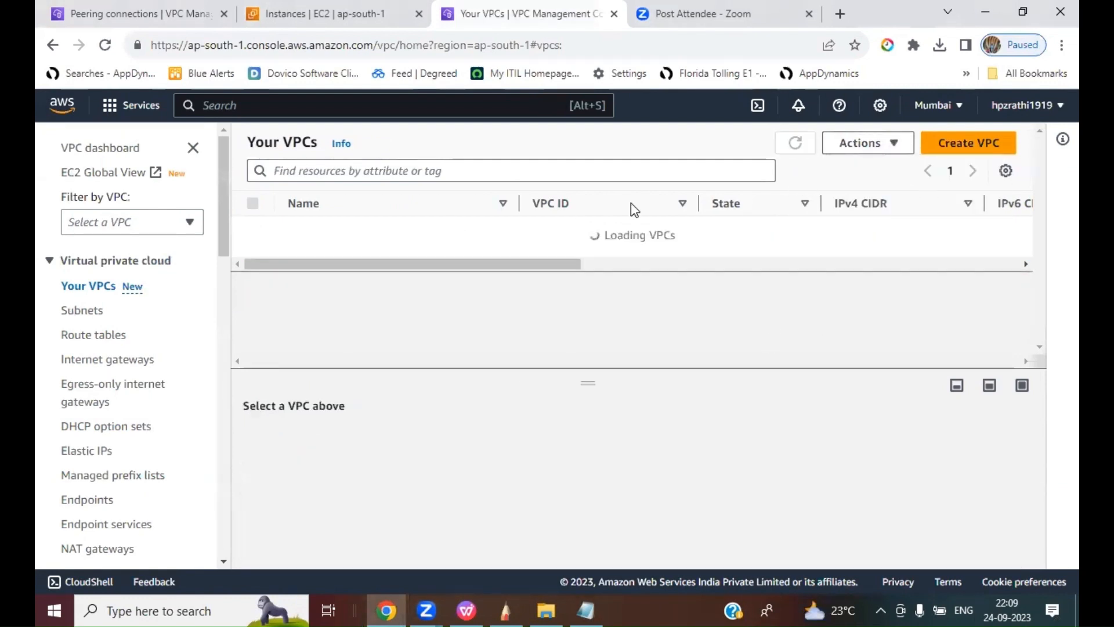
scroll(228, 267, "down", 2)
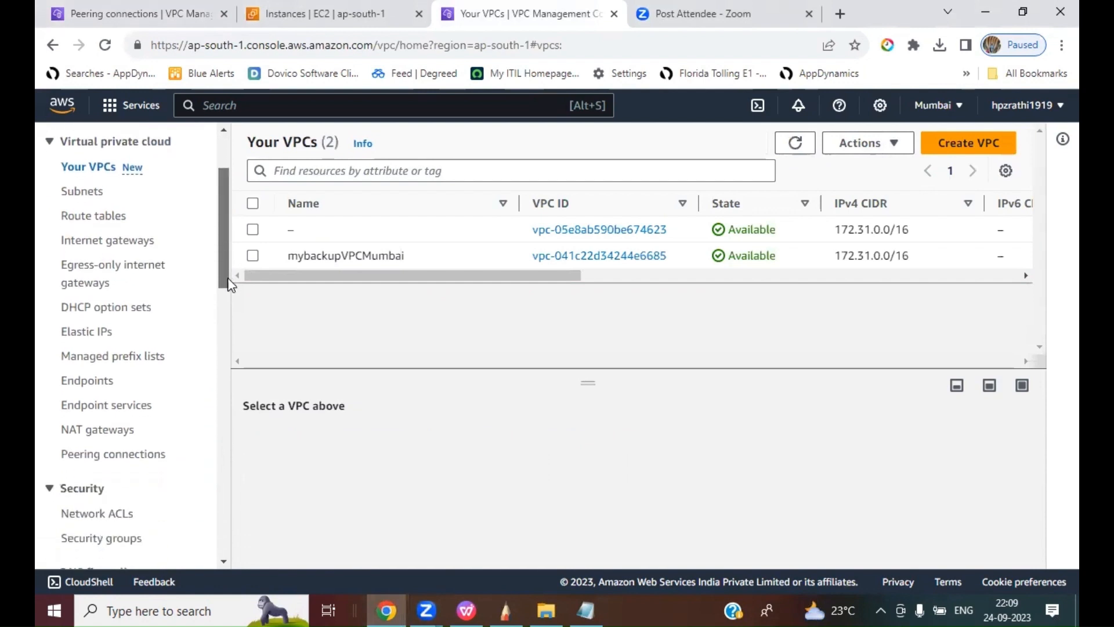
left_click(117, 459)
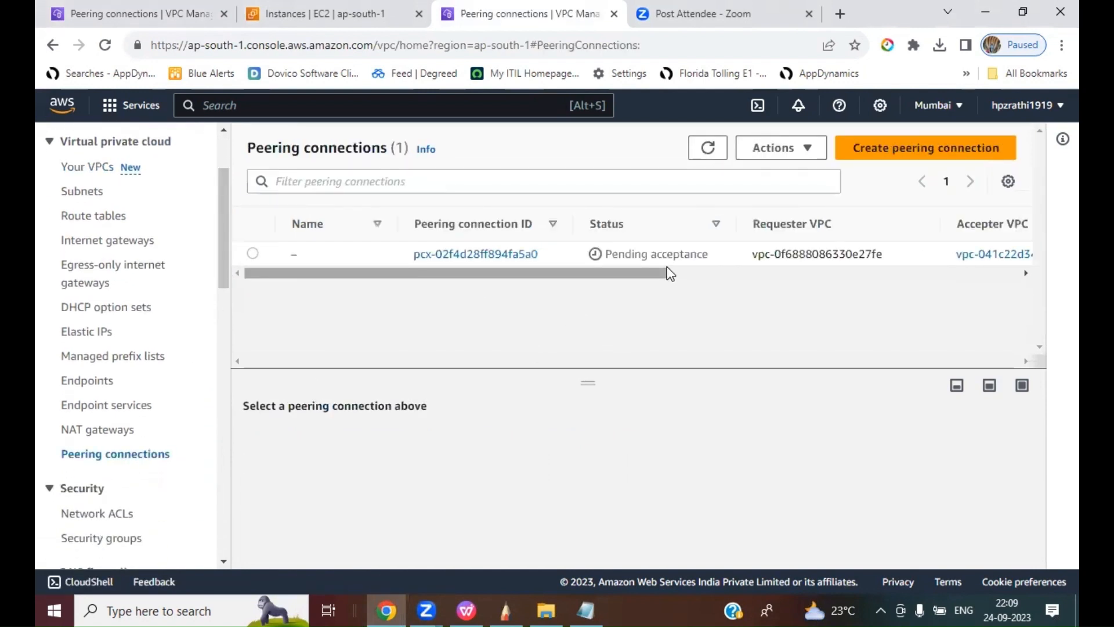
- Accept the pending peering connection request from the Oregon VPC in the Mumbai region
left_click(252, 254)
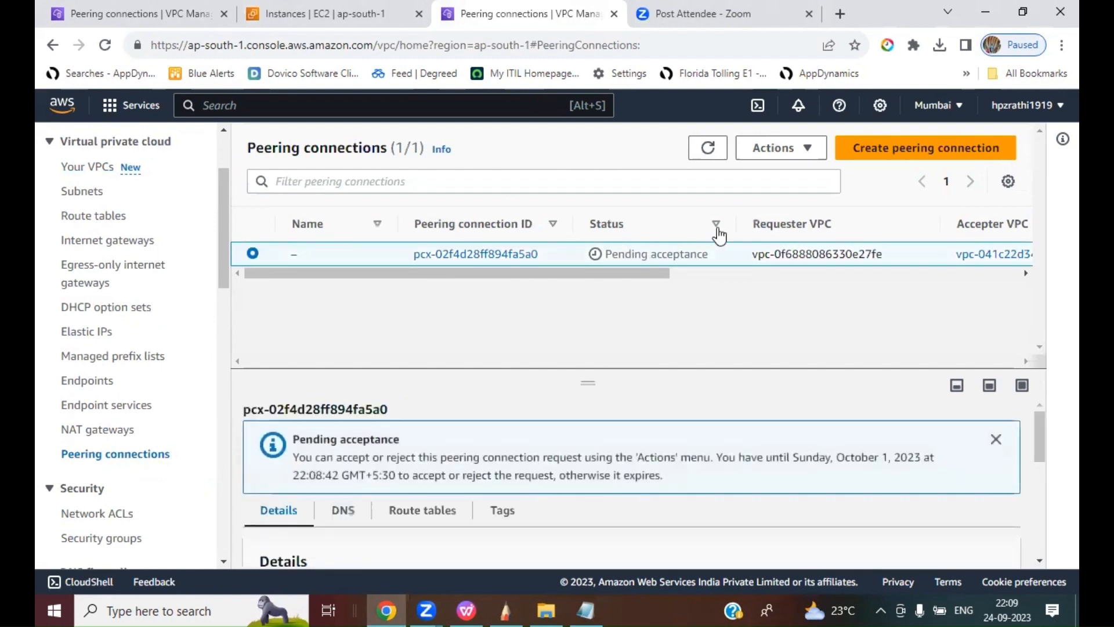
left_click(800, 150)
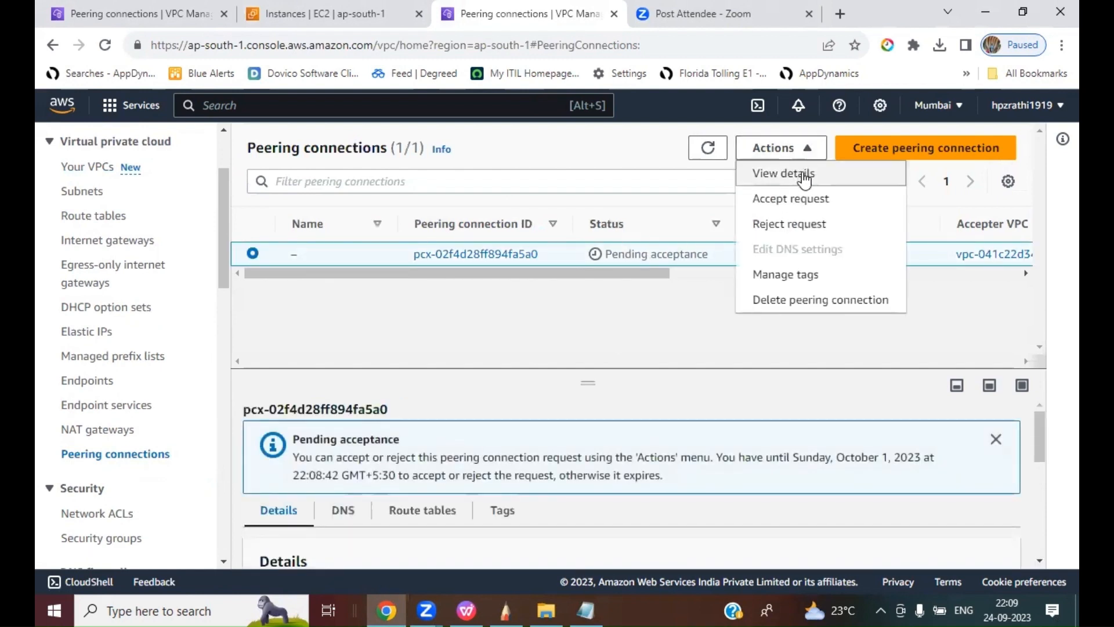
left_click(787, 201)
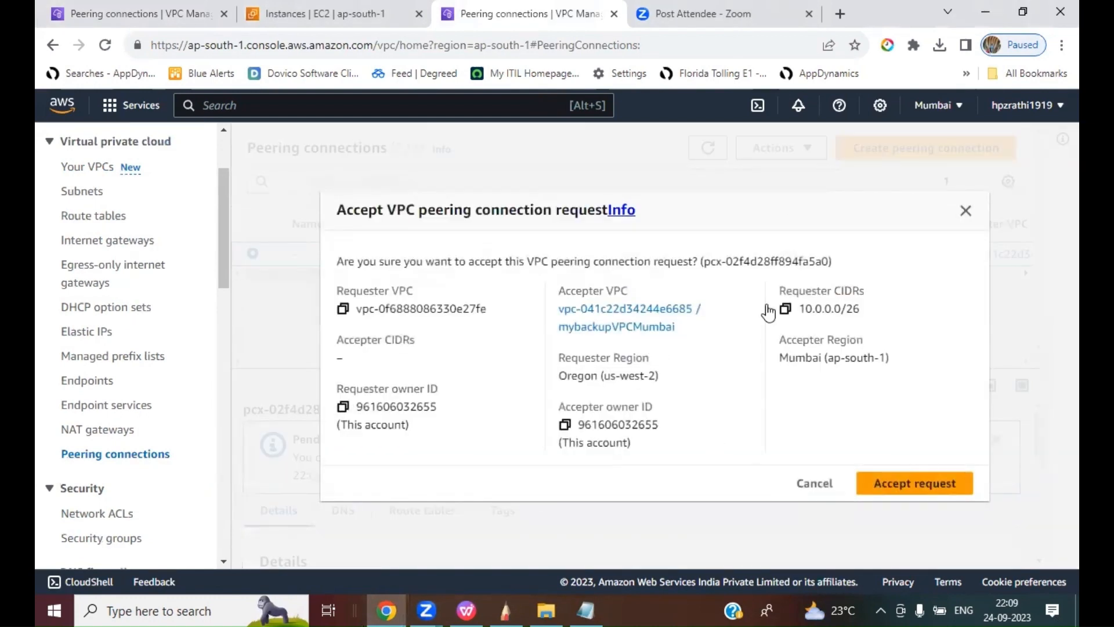
left_click(896, 483)
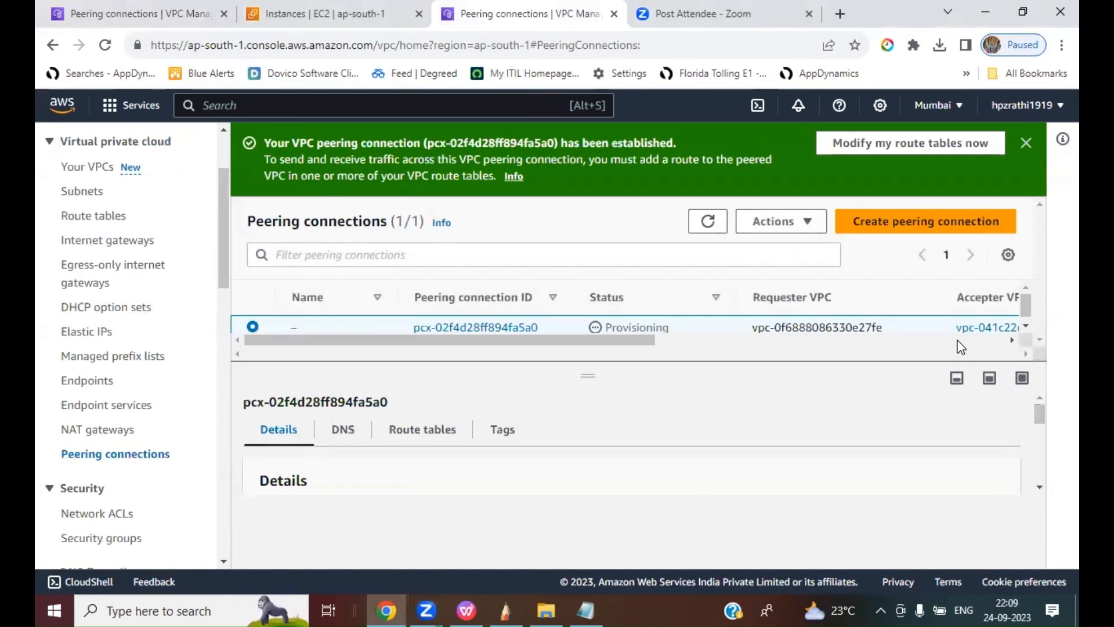
- Refresh the peering connections lists in Mumbai and Oregon to check the connection's status
left_click(708, 221)
left_click(708, 221)
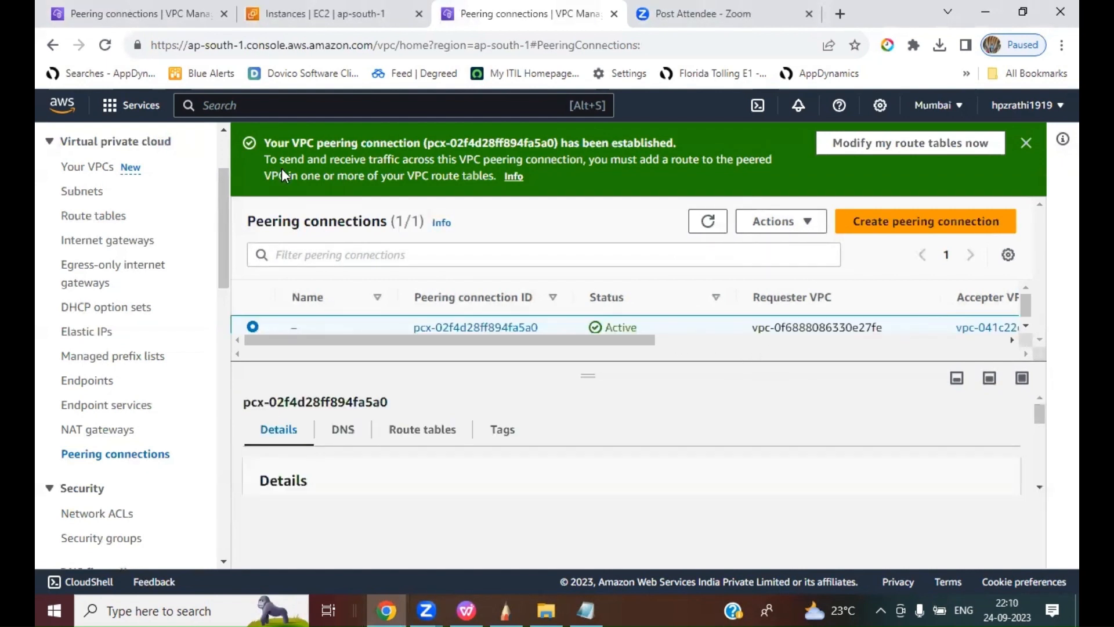
left_click(149, 15)
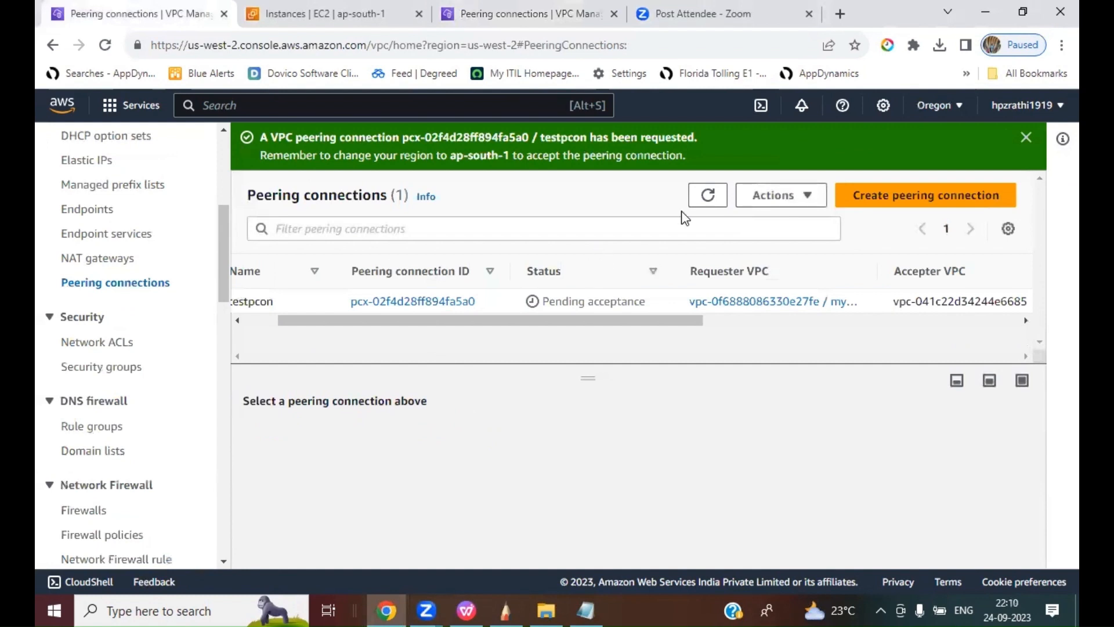
left_click(703, 198)
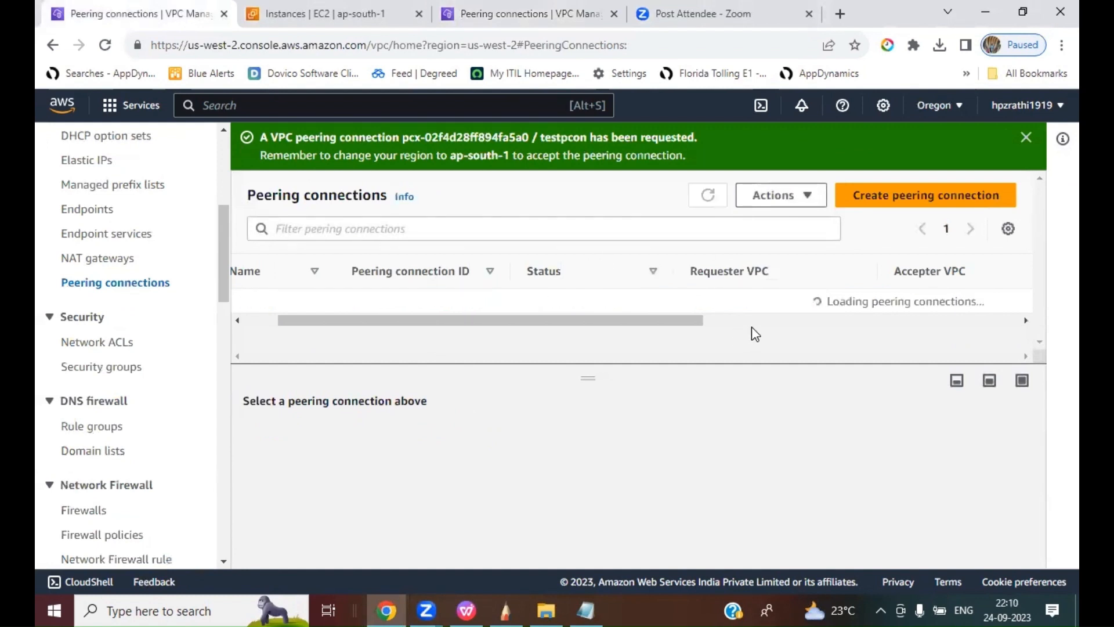
- Check the peering connection's status in the Oregon list, and refresh and check it in the Mumbai list
left_click_drag(436, 321, 316, 323)
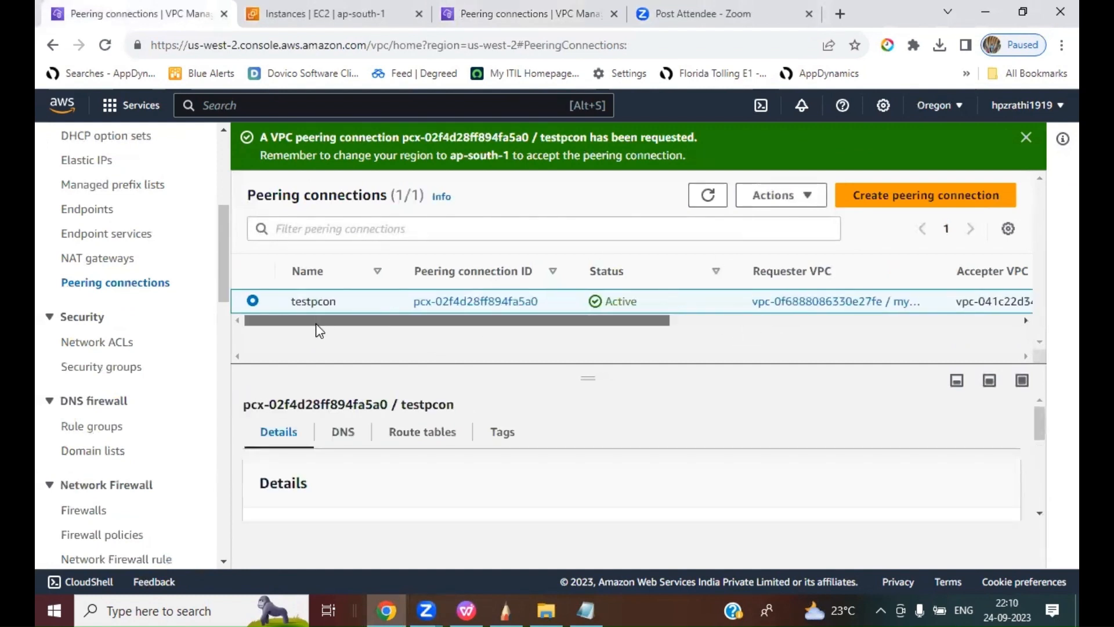
left_click_drag(420, 321, 383, 321)
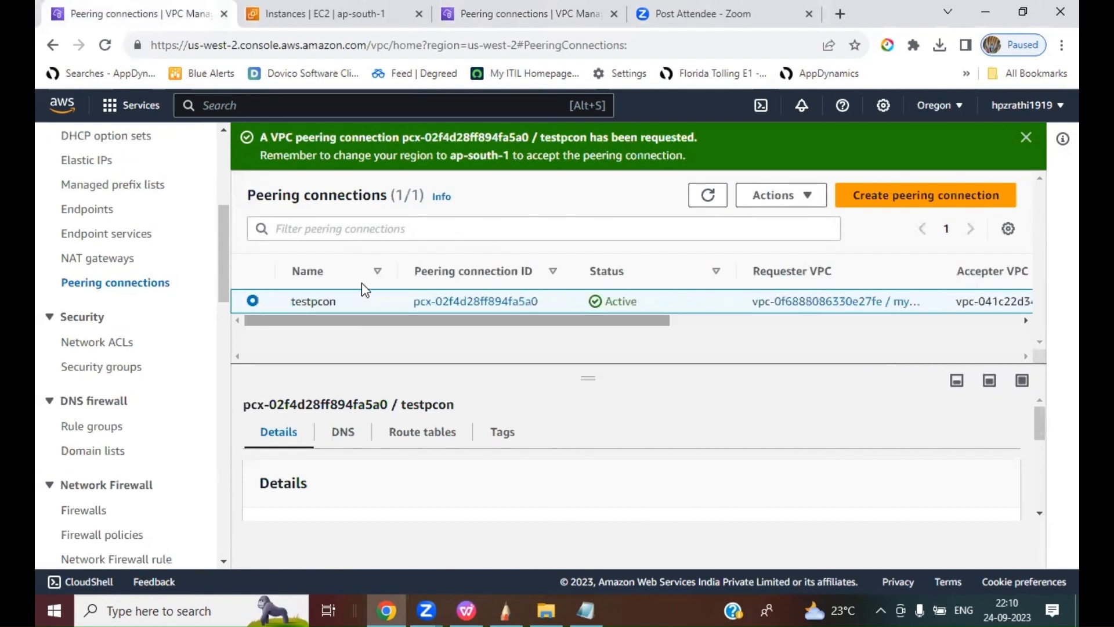
left_click(528, 17)
left_click(708, 221)
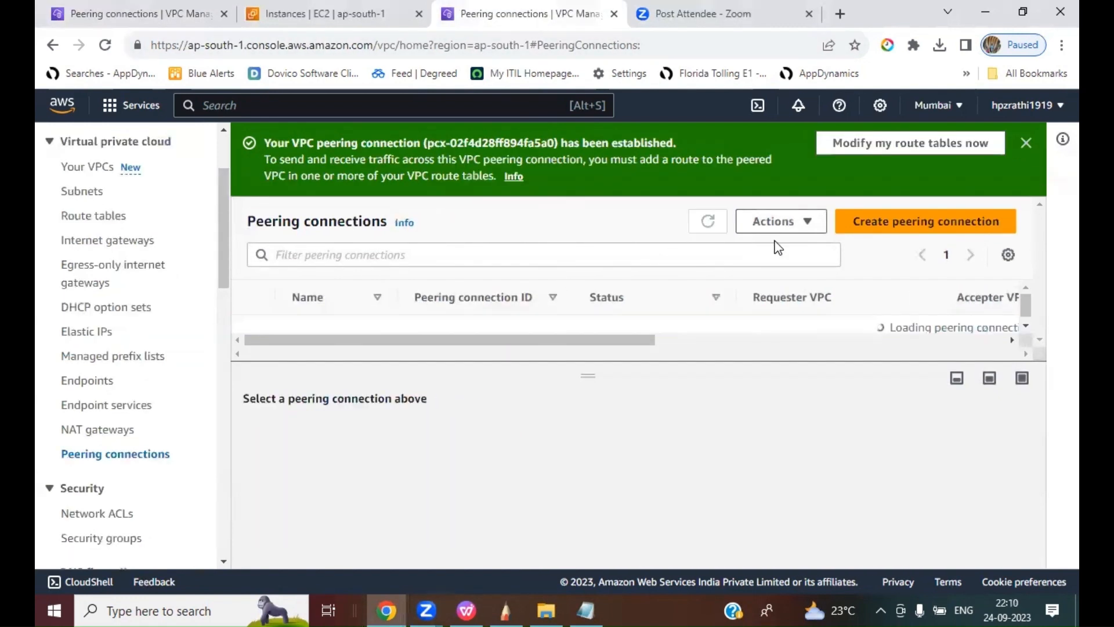
left_click_drag(611, 347, 373, 346)
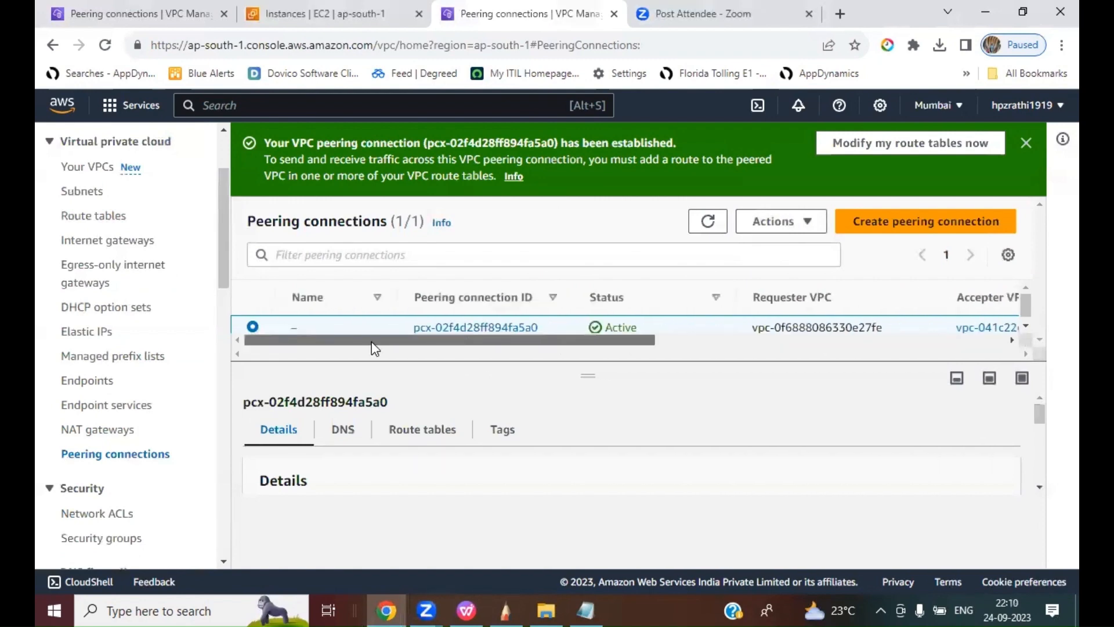
- On the Lab Instructions slide in WPS Office, tick off instruction 1 and underline "Peering connection" in instruction 2
left_click(468, 609)
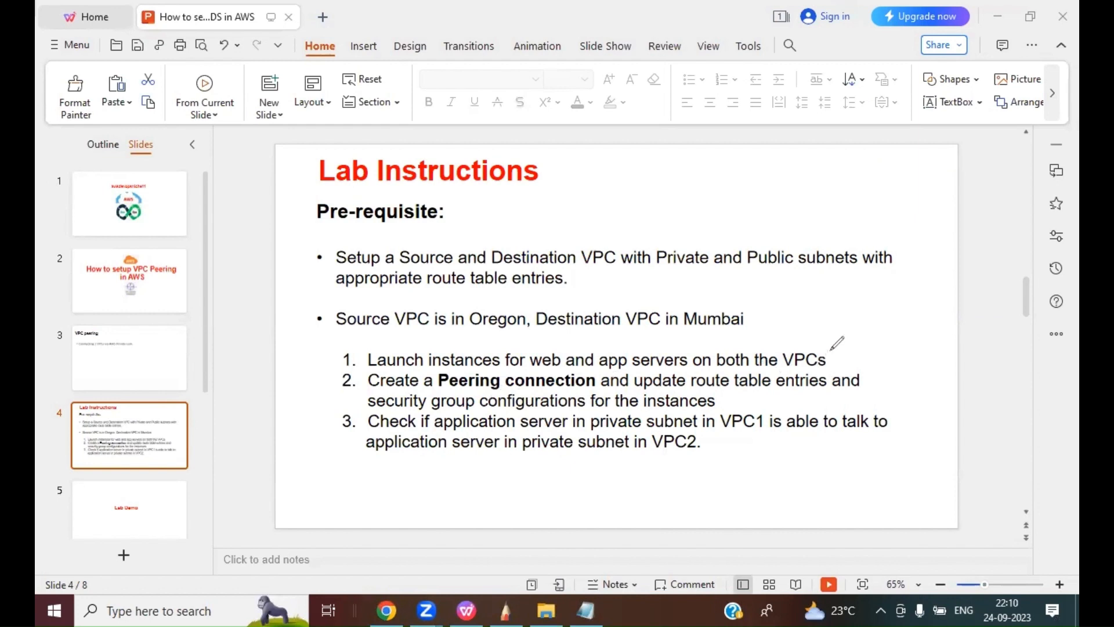
left_click_drag(831, 349, 873, 309)
left_click_drag(438, 390, 561, 386)
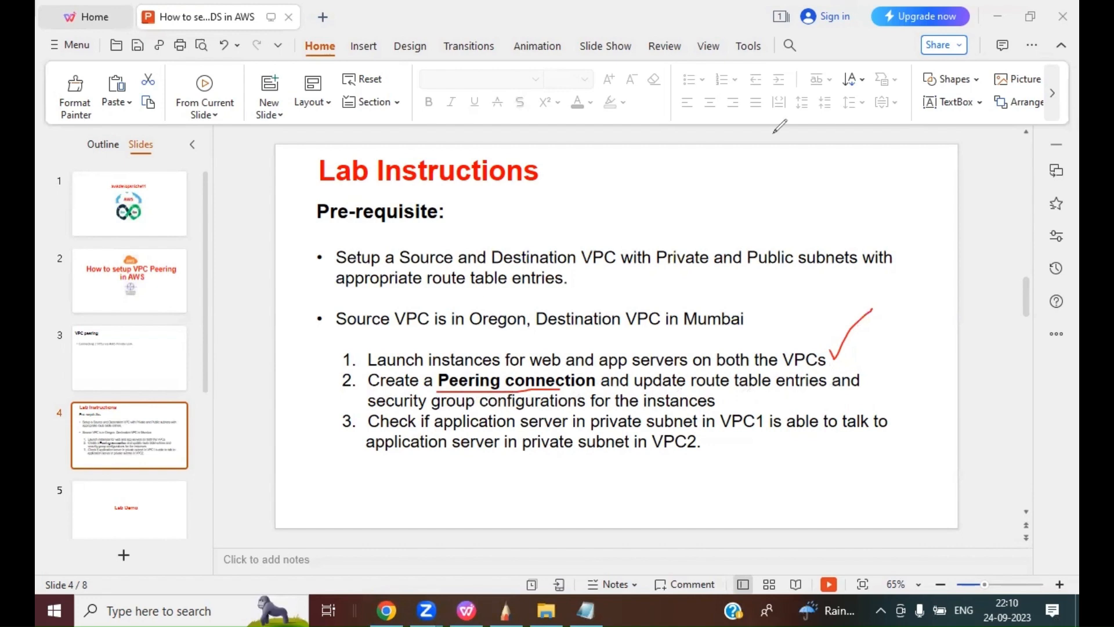
- Return to the Oregon VPC console in Chrome, refresh its peering connections and go to its route tables
left_click(384, 608)
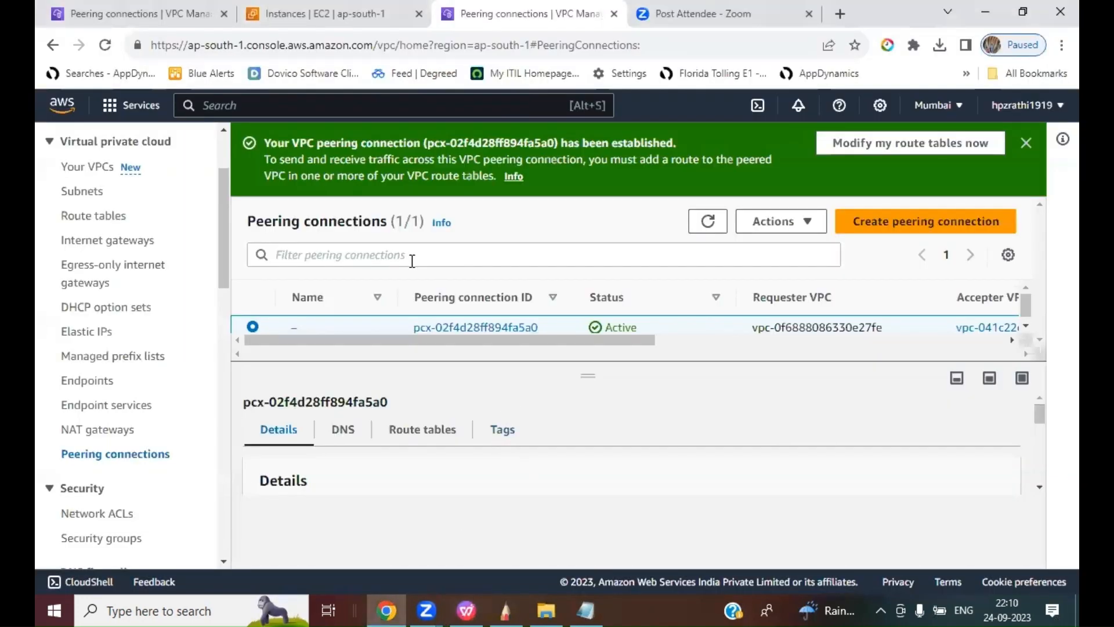
key("ctrl+1")
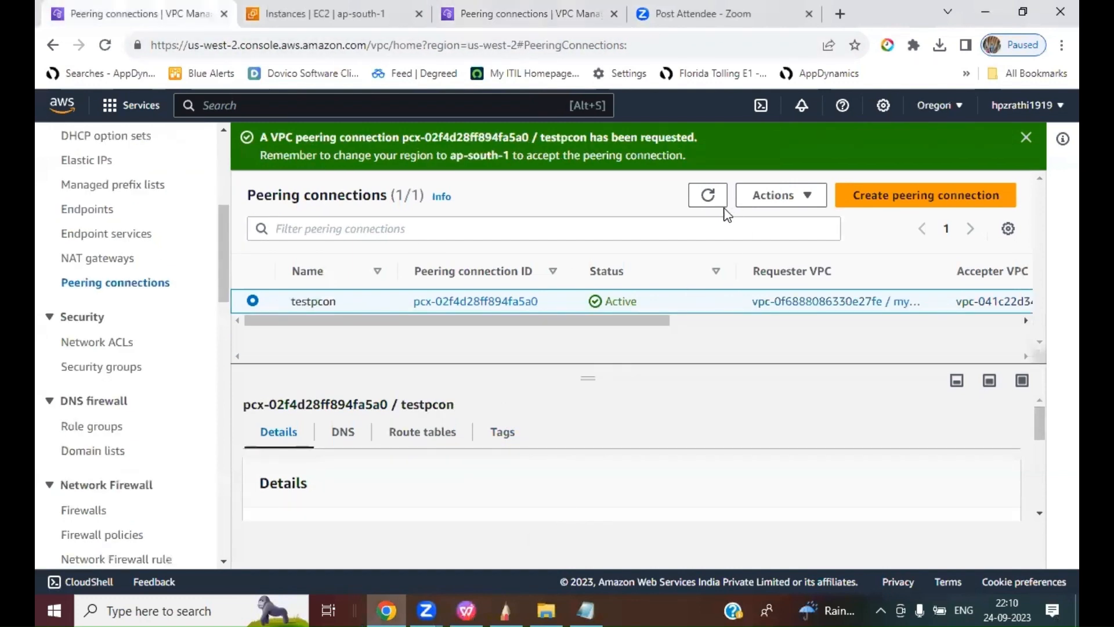
left_click(709, 196)
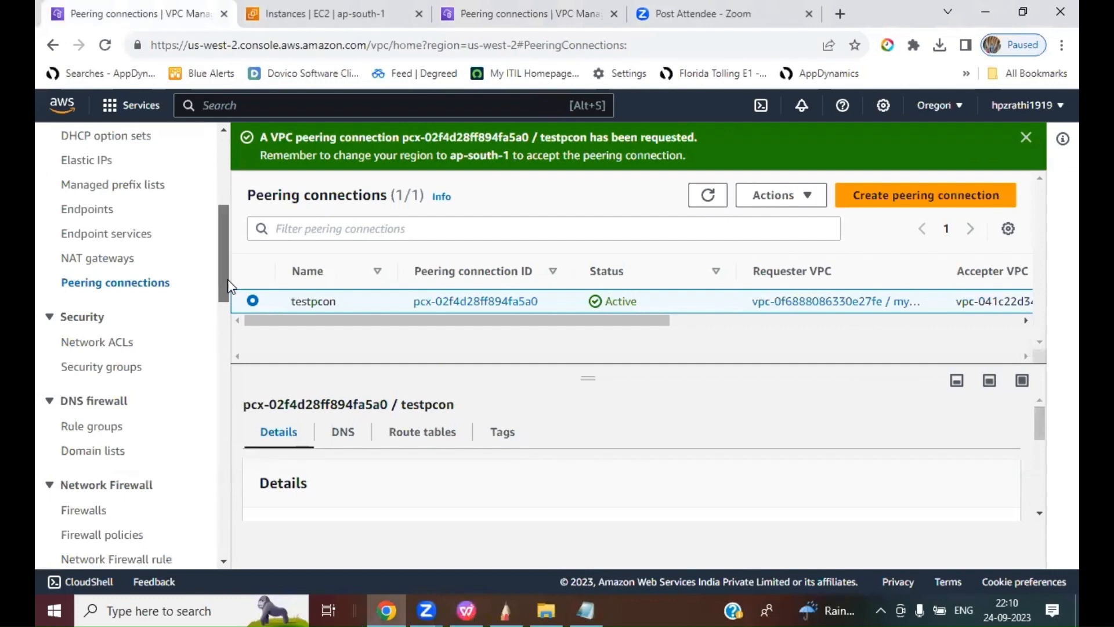
scroll(228, 279, "up", 5)
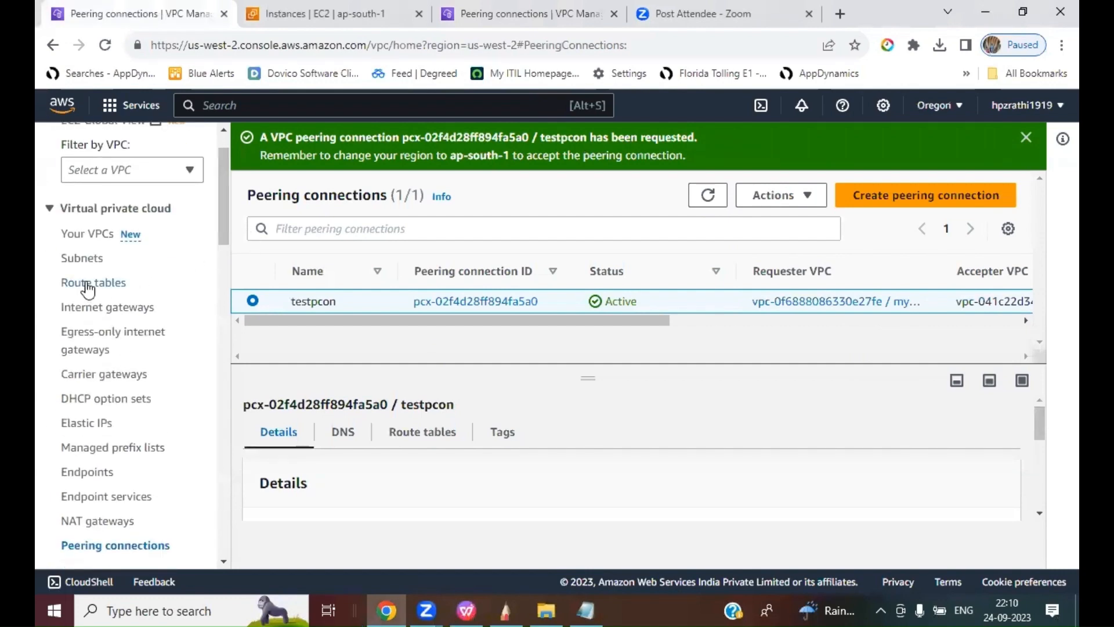
left_click(84, 285)
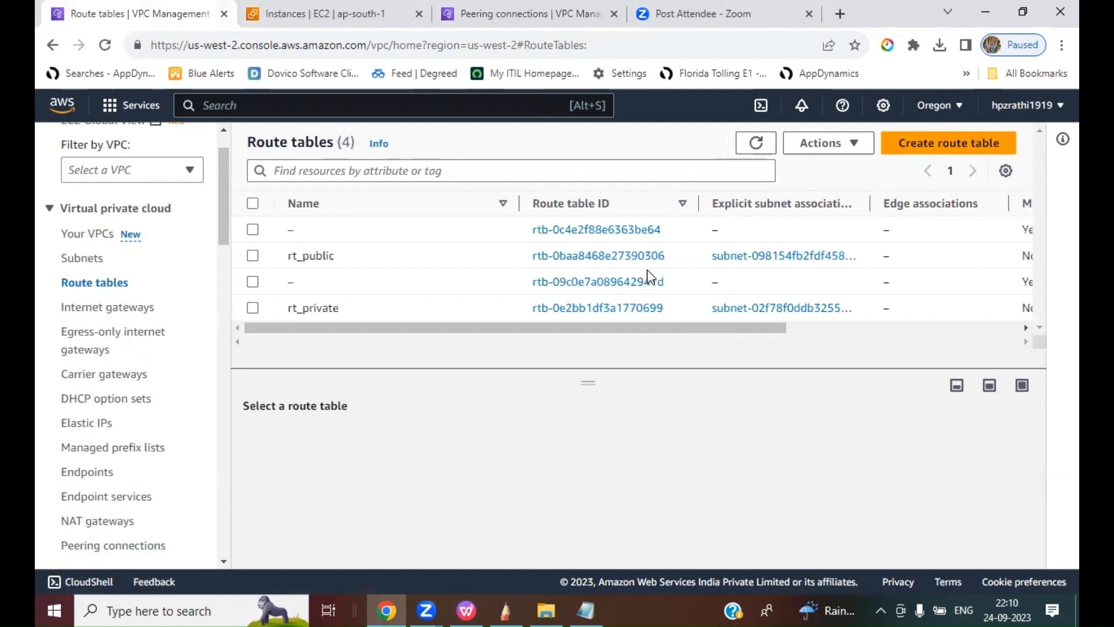
left_click(253, 255)
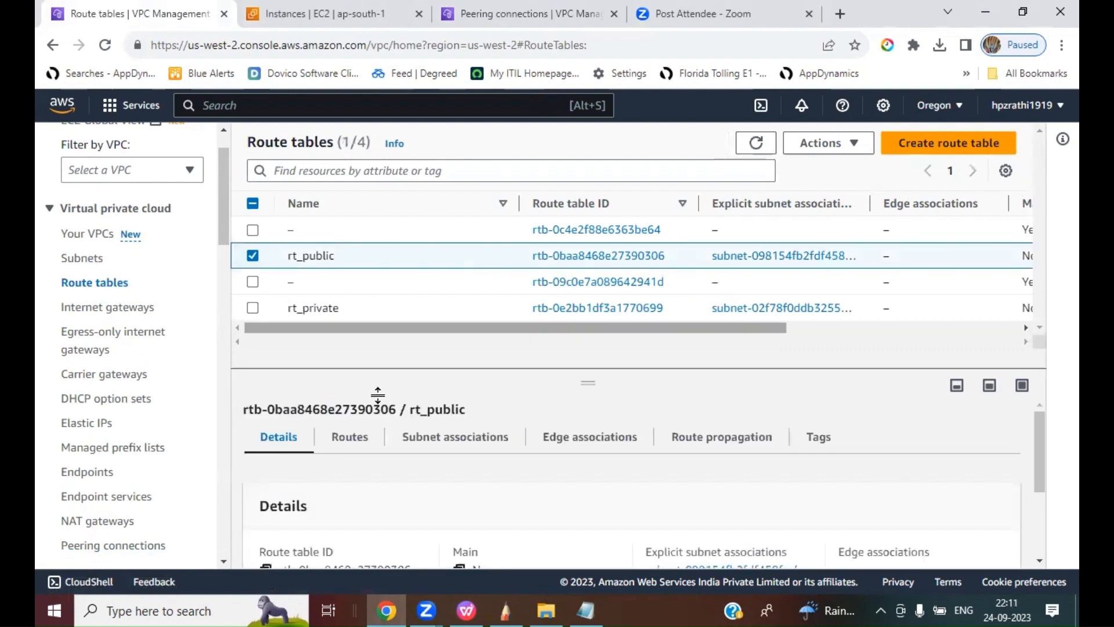
left_click(349, 436)
left_click(955, 488)
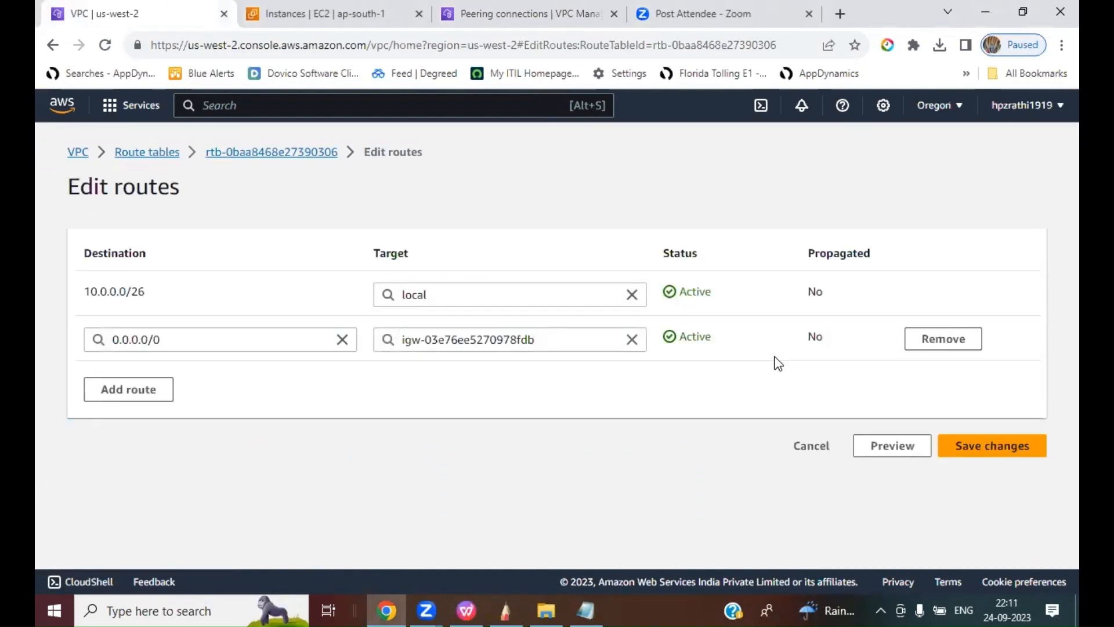
left_click(808, 455)
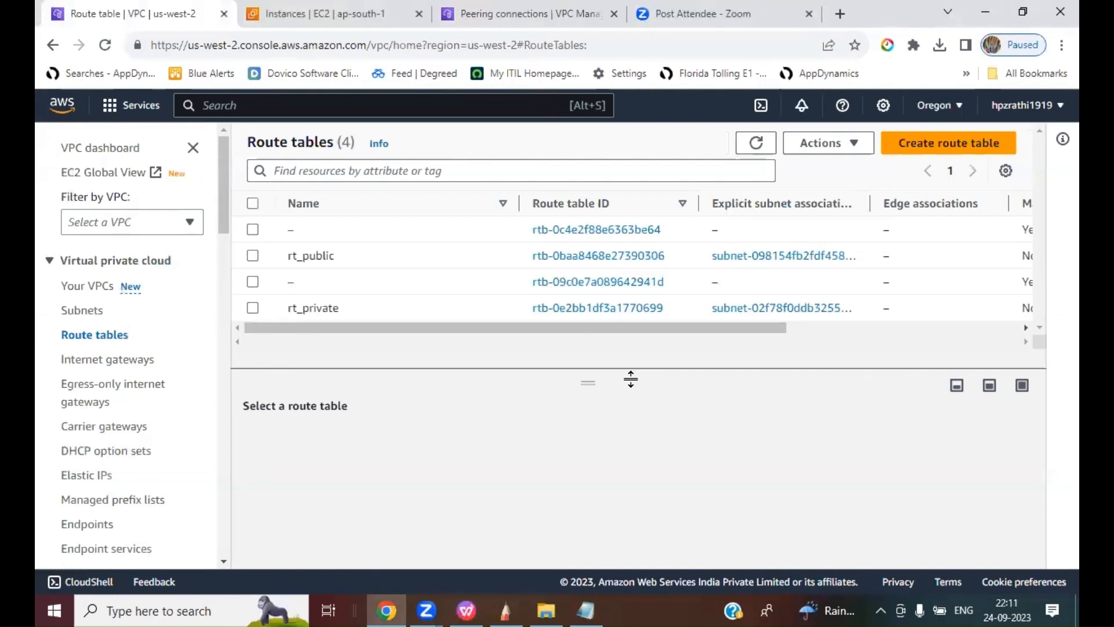
- Consult the VPC diagram in SketchBook and remove the 0.0.0.0/0 route from Oregon's rt_private route table
left_click(506, 609)
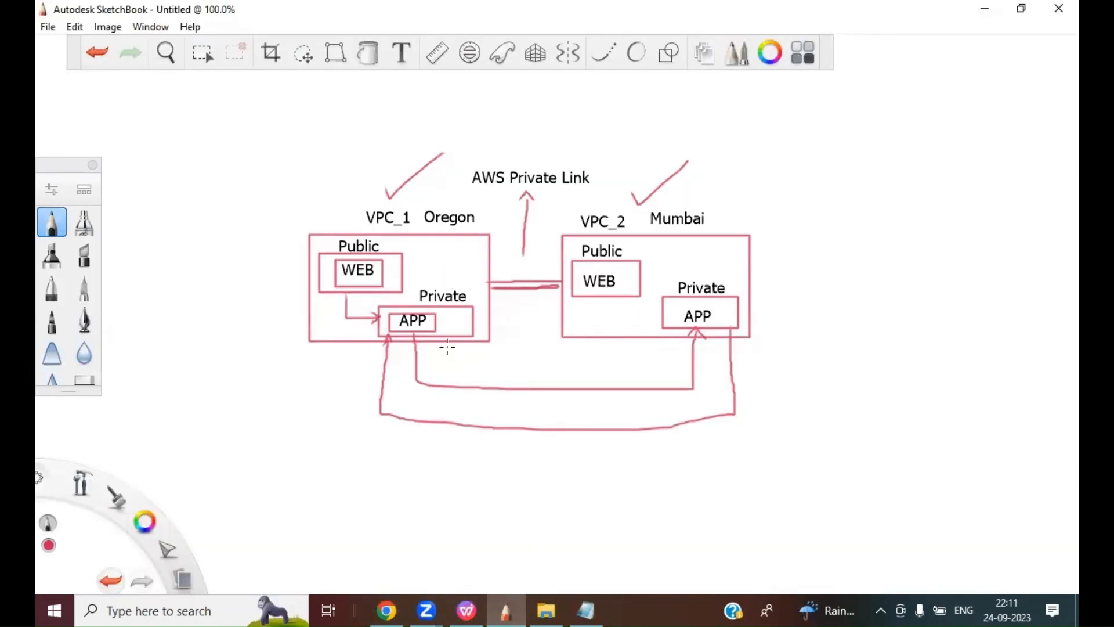
left_click(386, 609)
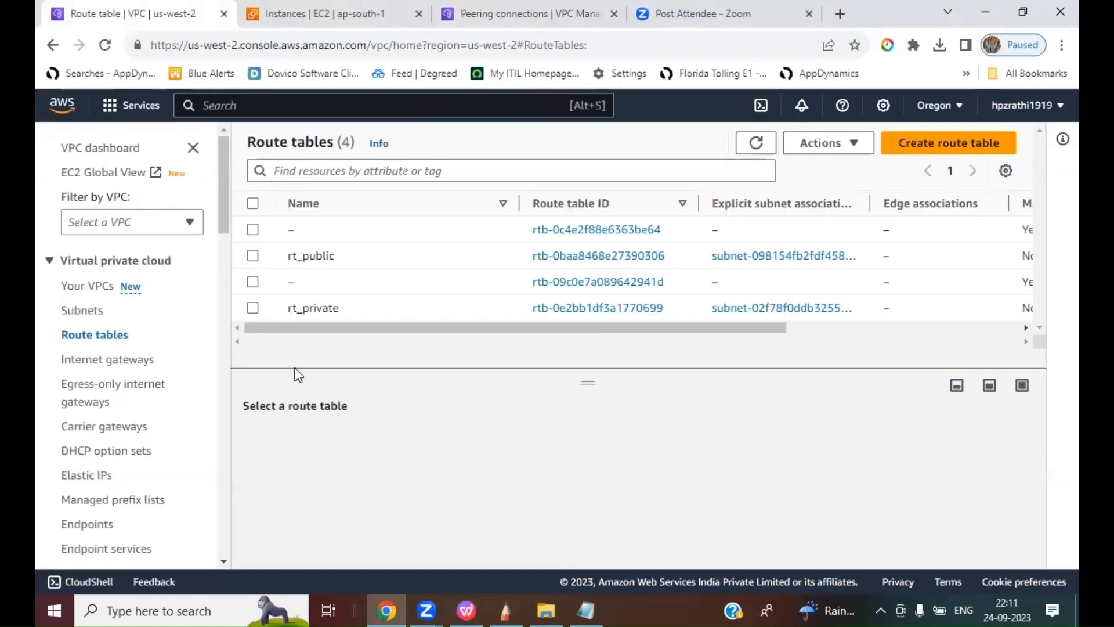
left_click(404, 311)
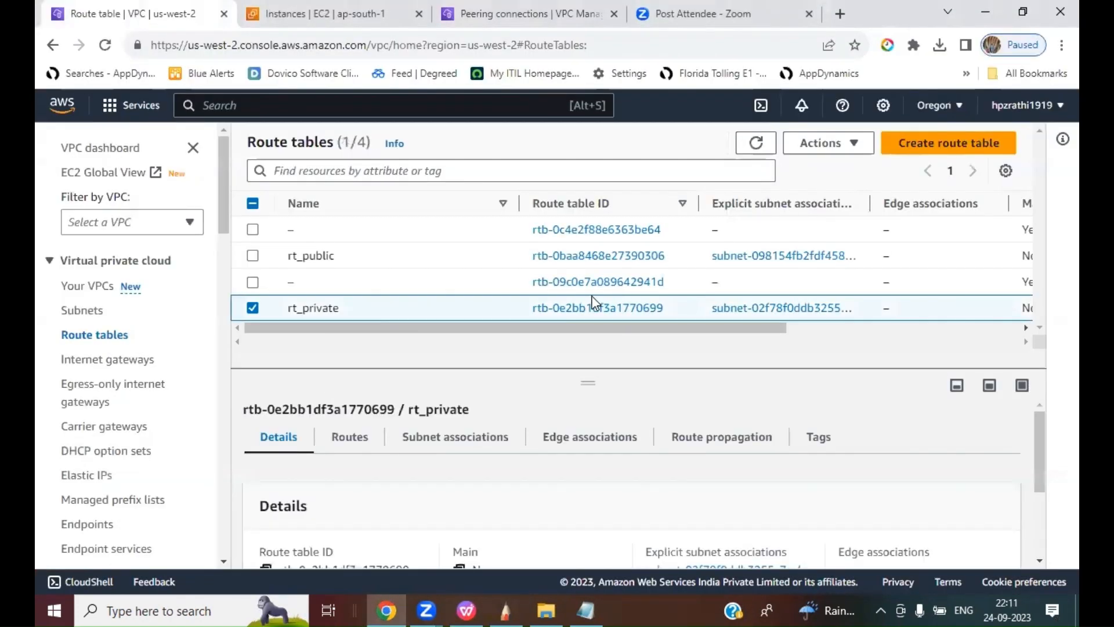
left_click(374, 442)
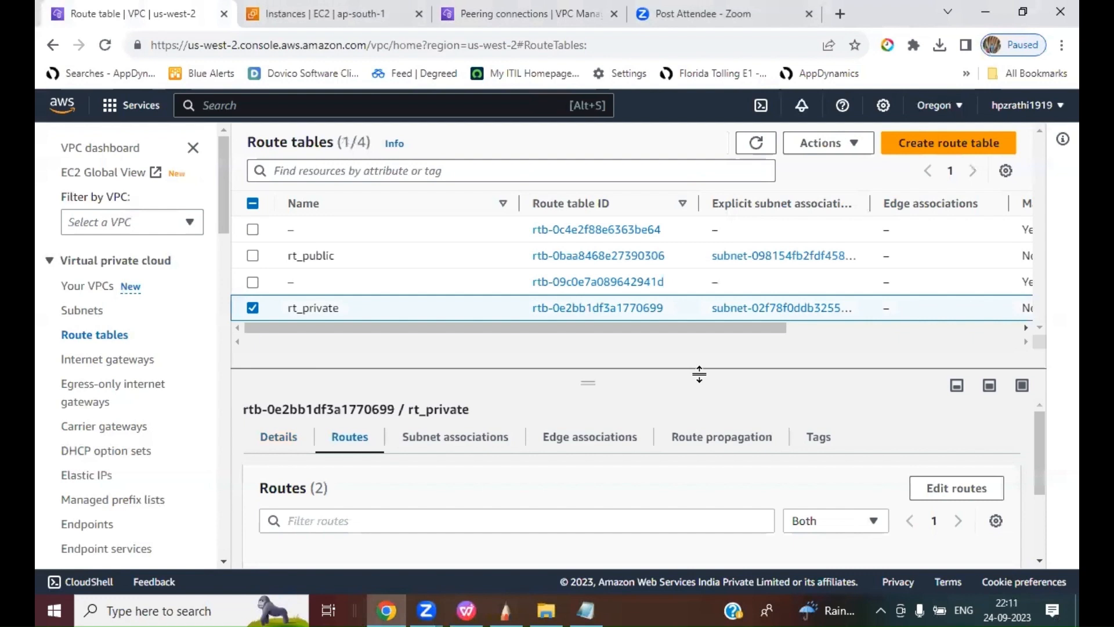
left_click(951, 491)
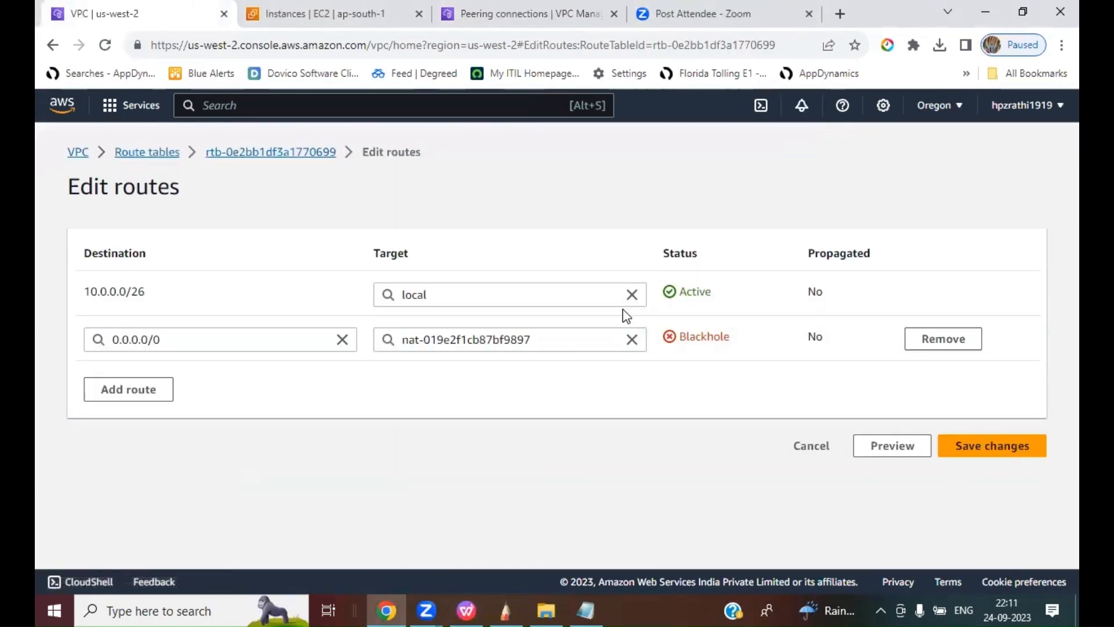
left_click(946, 340)
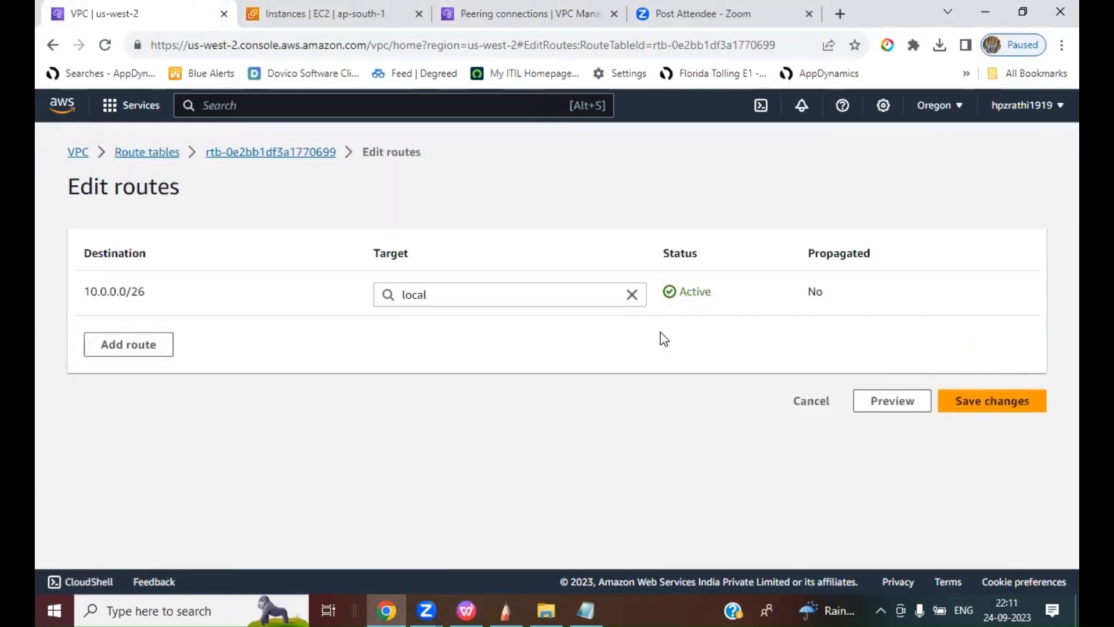
- Add an empty route to rt_private and copy the IPv4 CIDR of mybackupVPCMumbai from the Mumbai VPC console
left_click(110, 360)
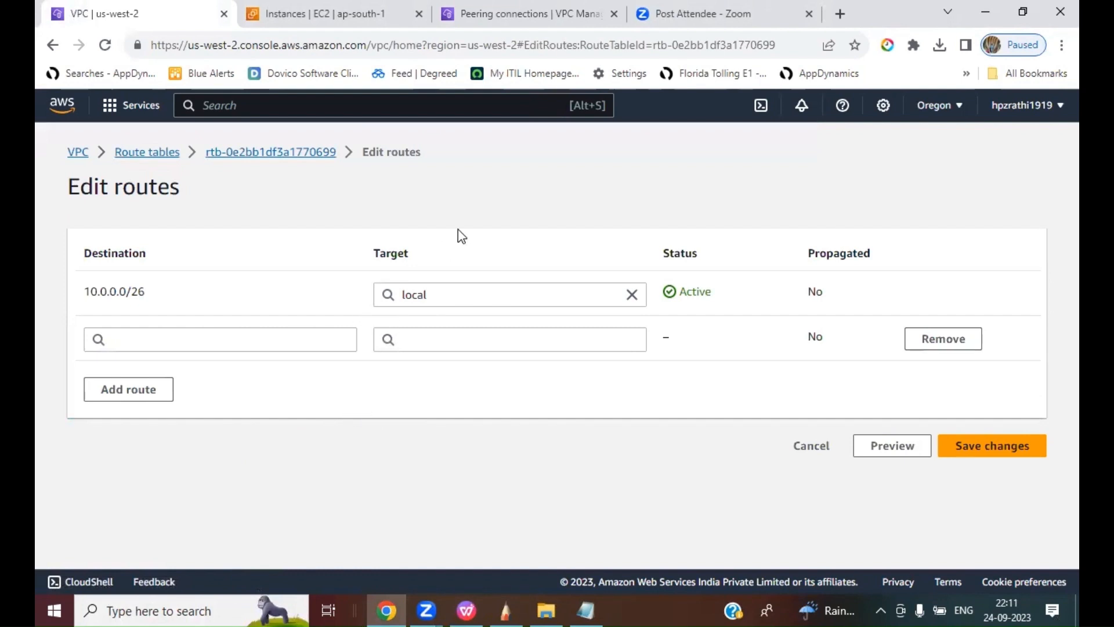
left_click(508, 15)
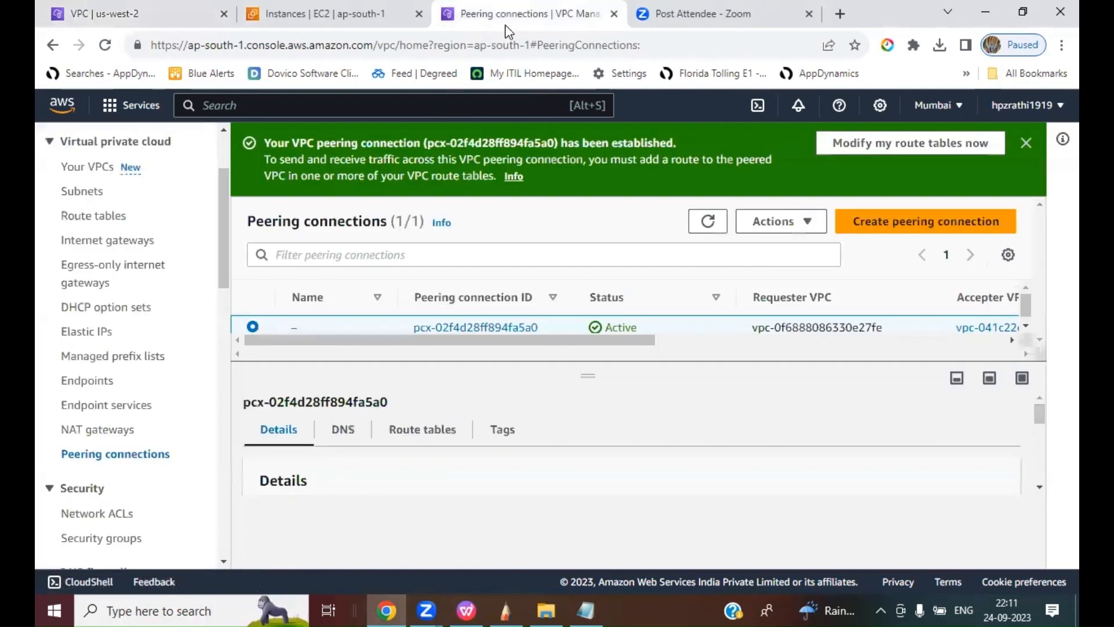
left_click(94, 170)
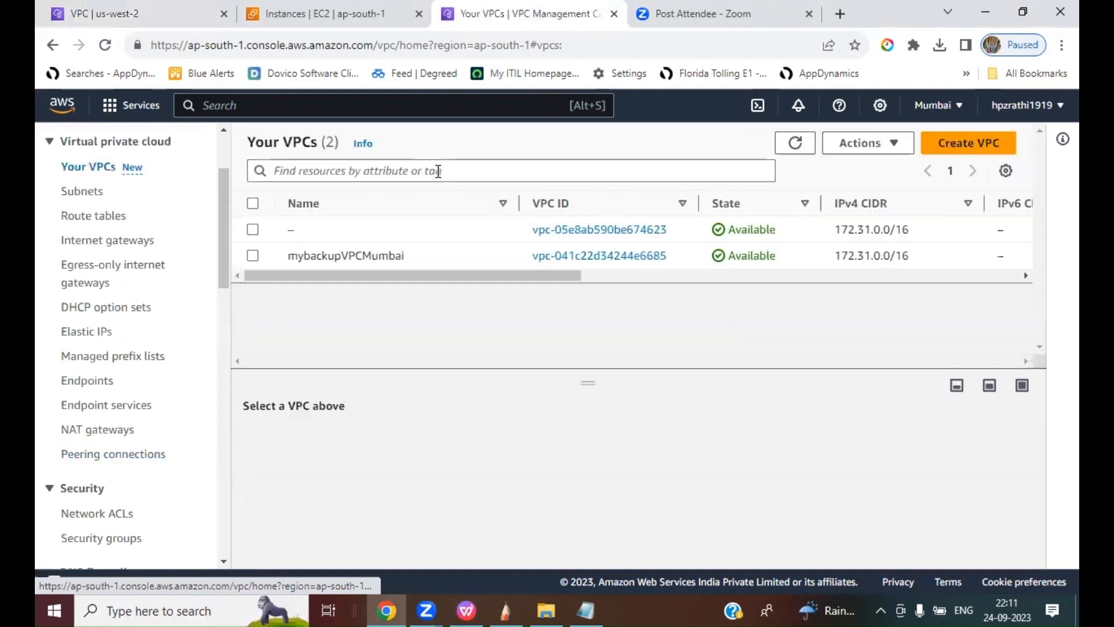
left_click(253, 256)
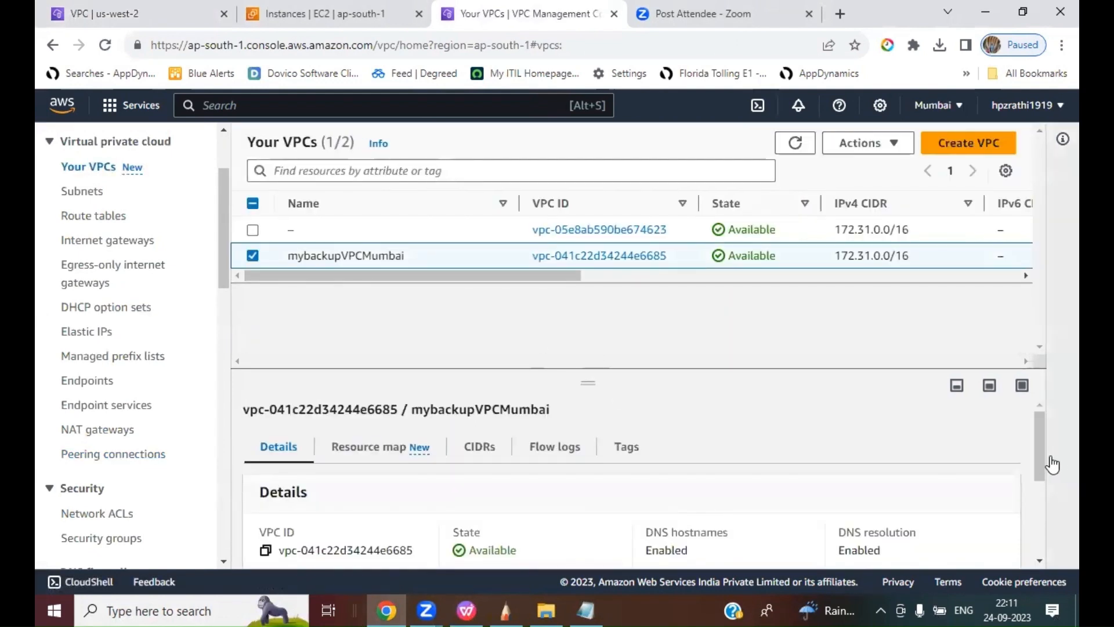
left_click_drag(1039, 460, 1057, 516)
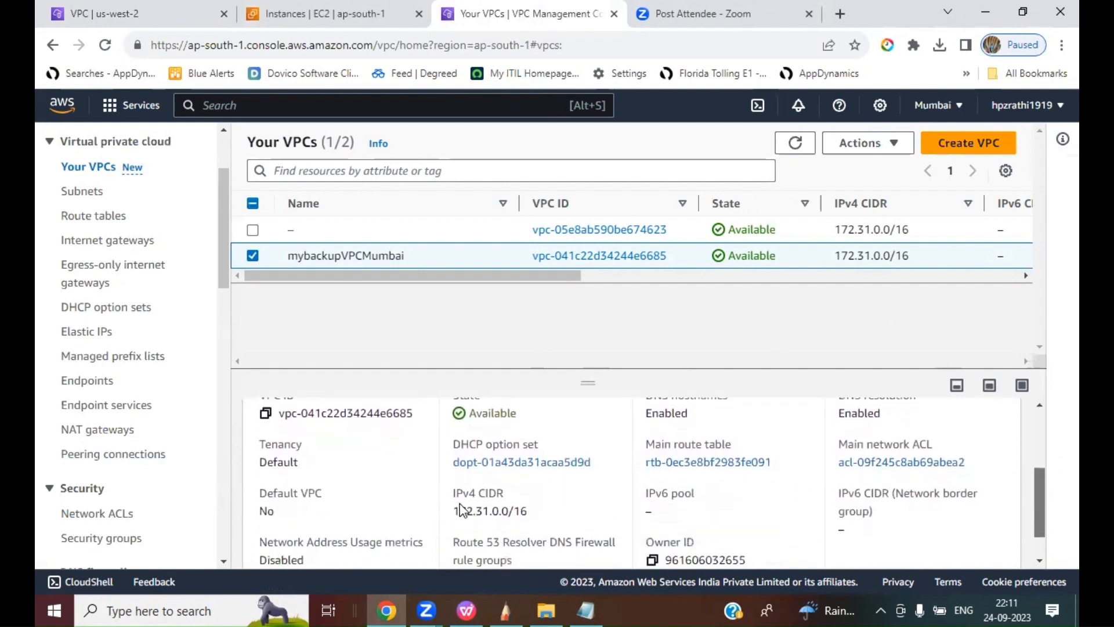
left_click_drag(458, 512, 527, 512)
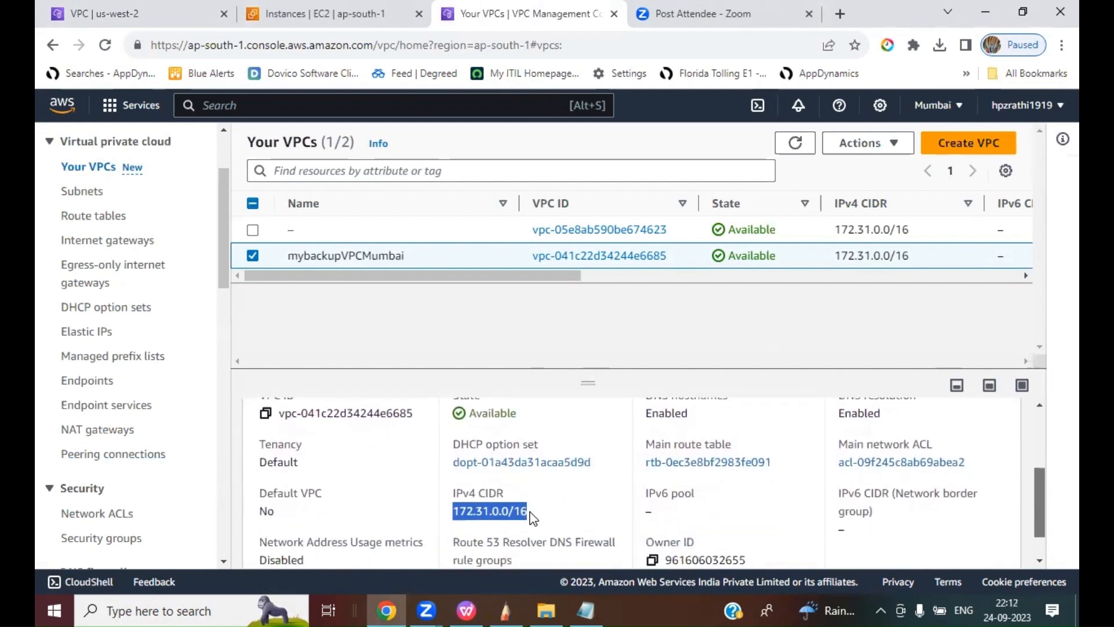
right_click(511, 511)
left_click(539, 367)
- Set the destination of the new route in Oregon's rt_private table to 172.31.0.0/16
left_click(110, 14)
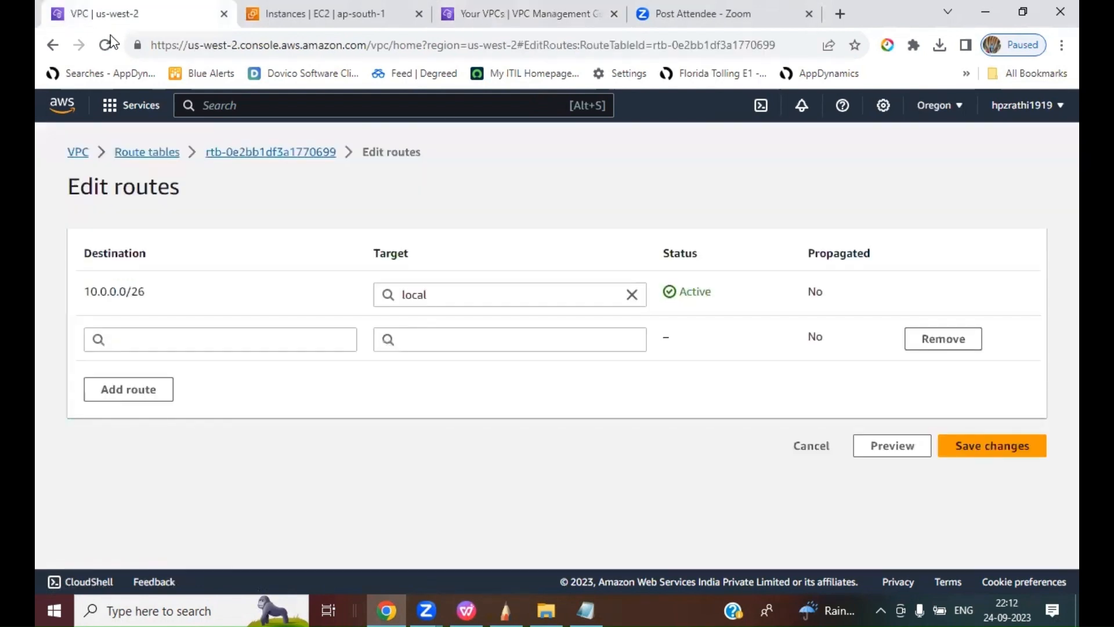
left_click(172, 339)
key("ctrl+v")
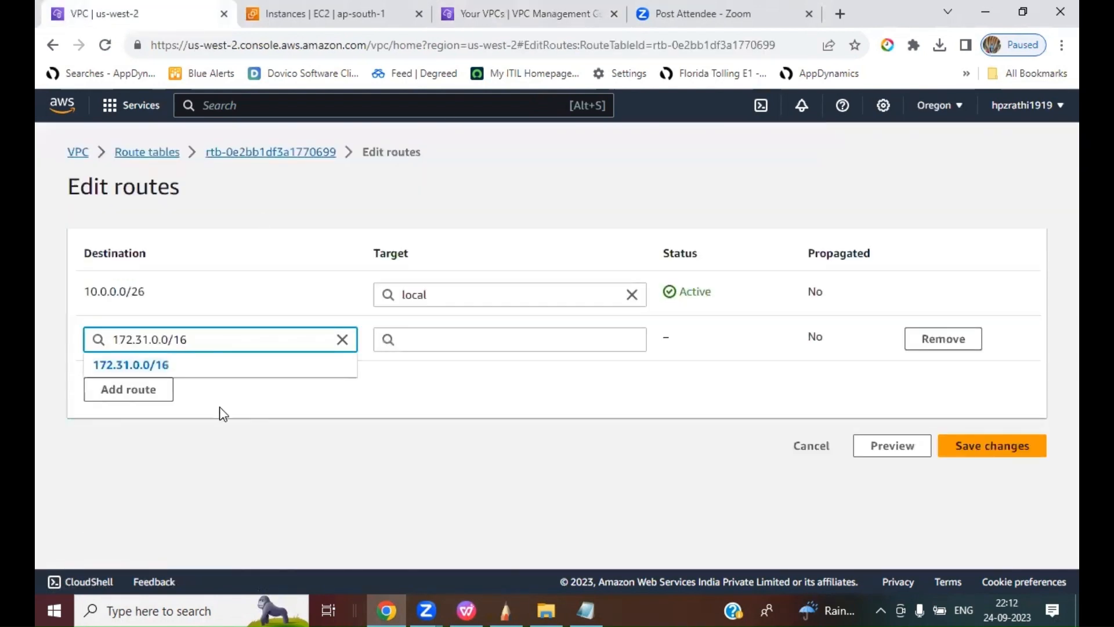
left_click(150, 367)
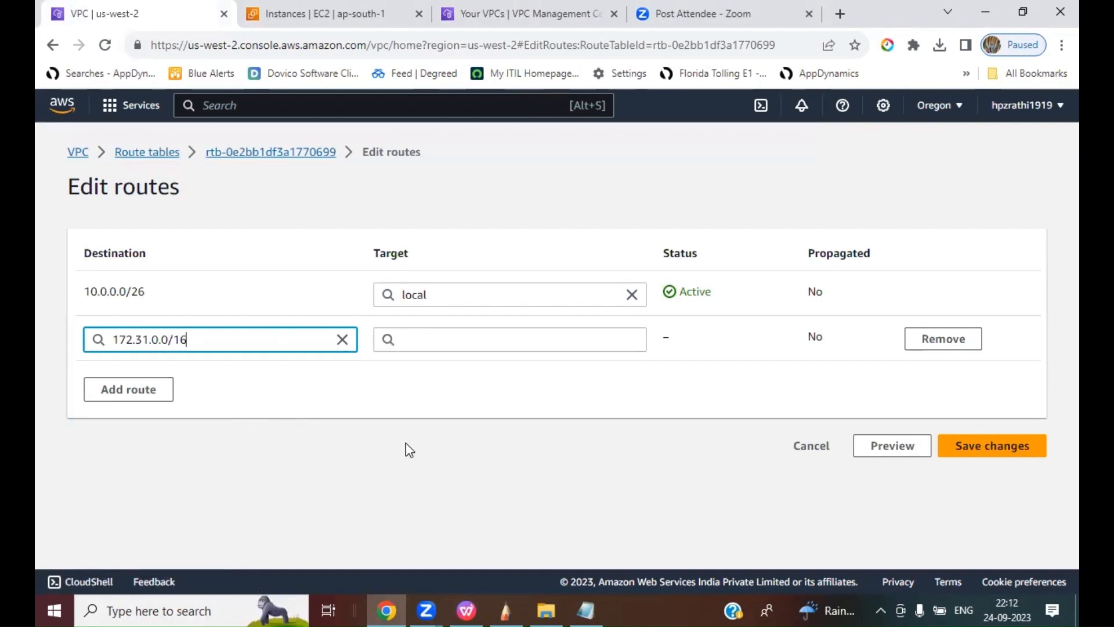
- Set the 172.31.0.0/16 route's target to the testpcon peering connection and save the route changes
left_click(433, 341)
scroll(641, 436, "down", 1)
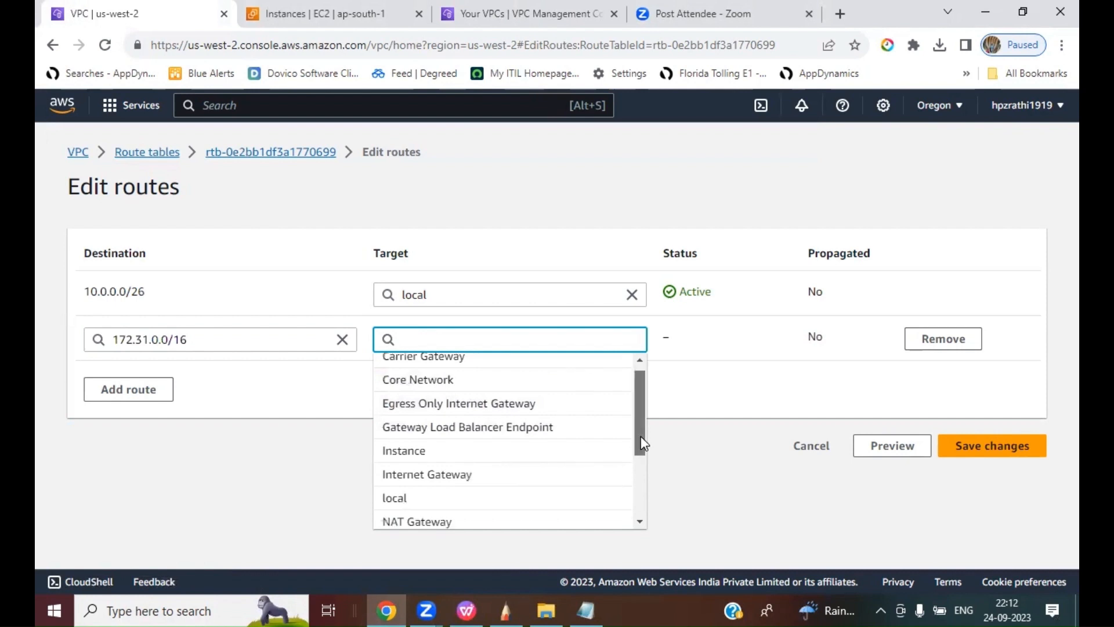
left_click_drag(643, 471, 646, 497)
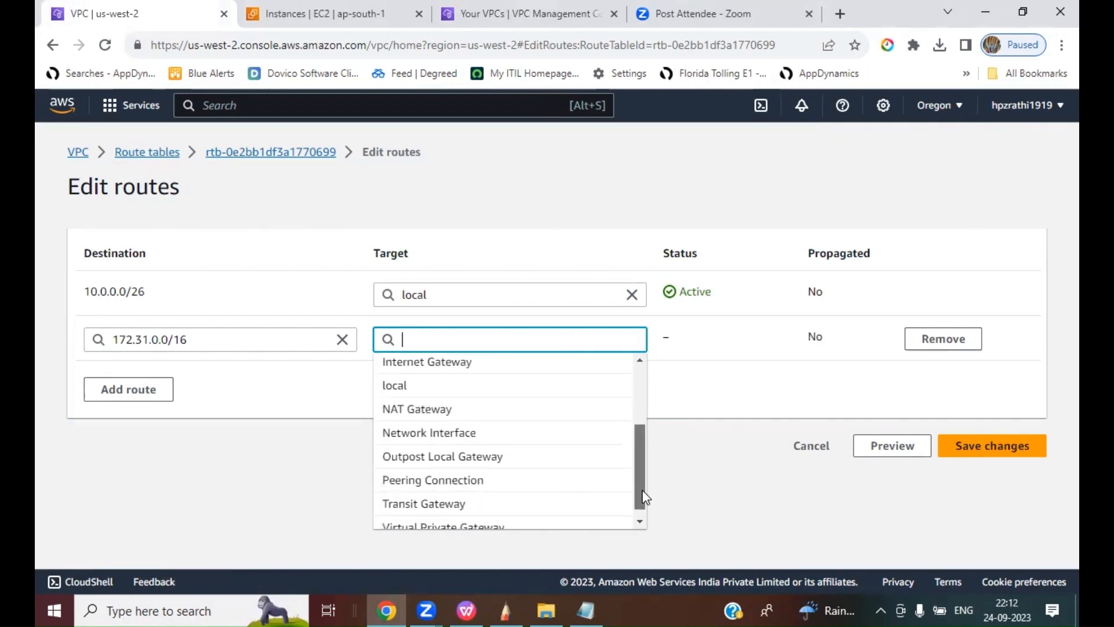
left_click(465, 483)
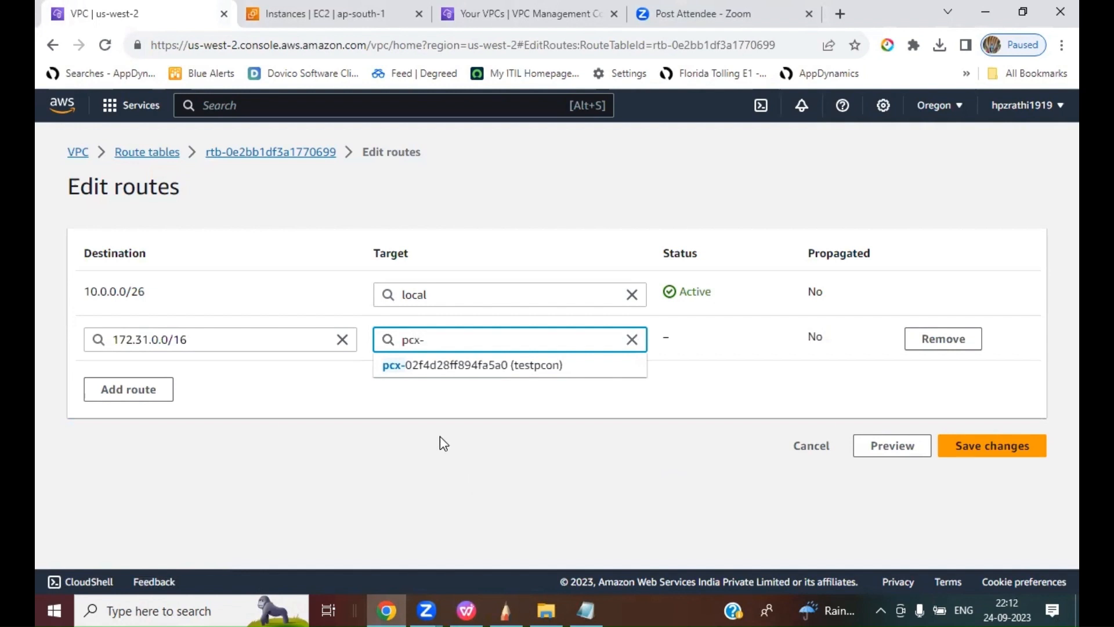
left_click(436, 371)
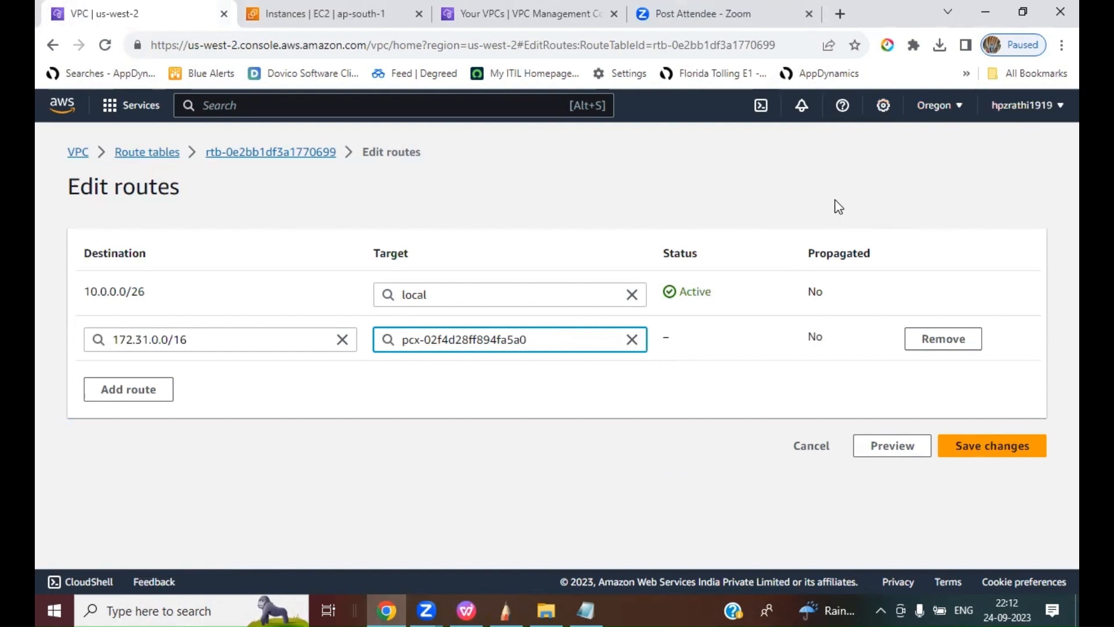
left_click(992, 450)
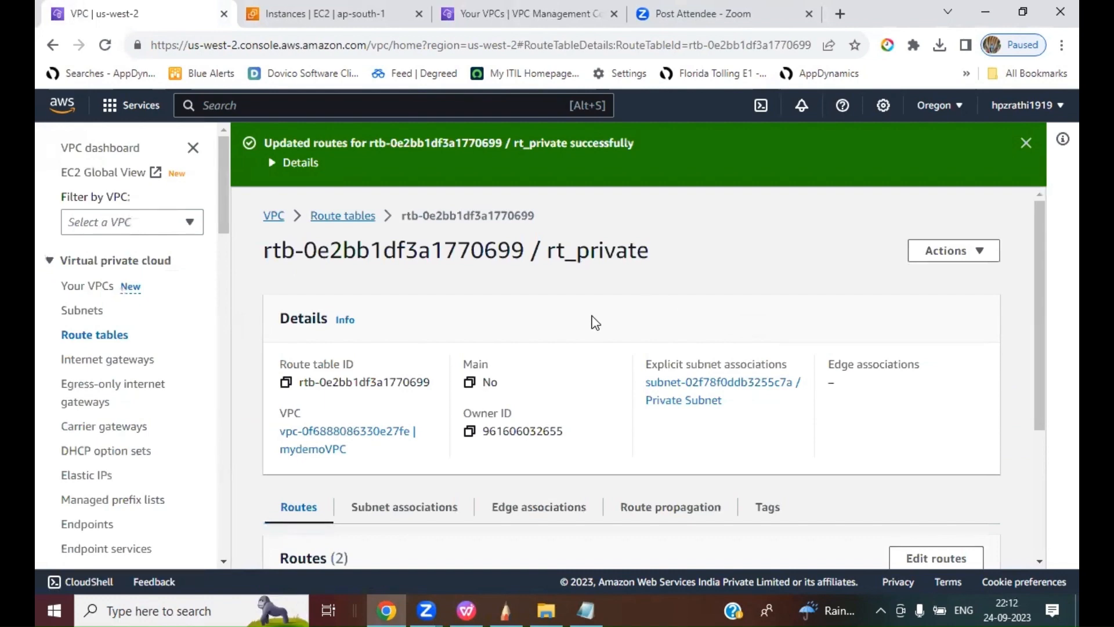
- Check in the Mumbai VPC console which route table and routes the private subnet of mybackupVPCMumbai uses
left_click(530, 14)
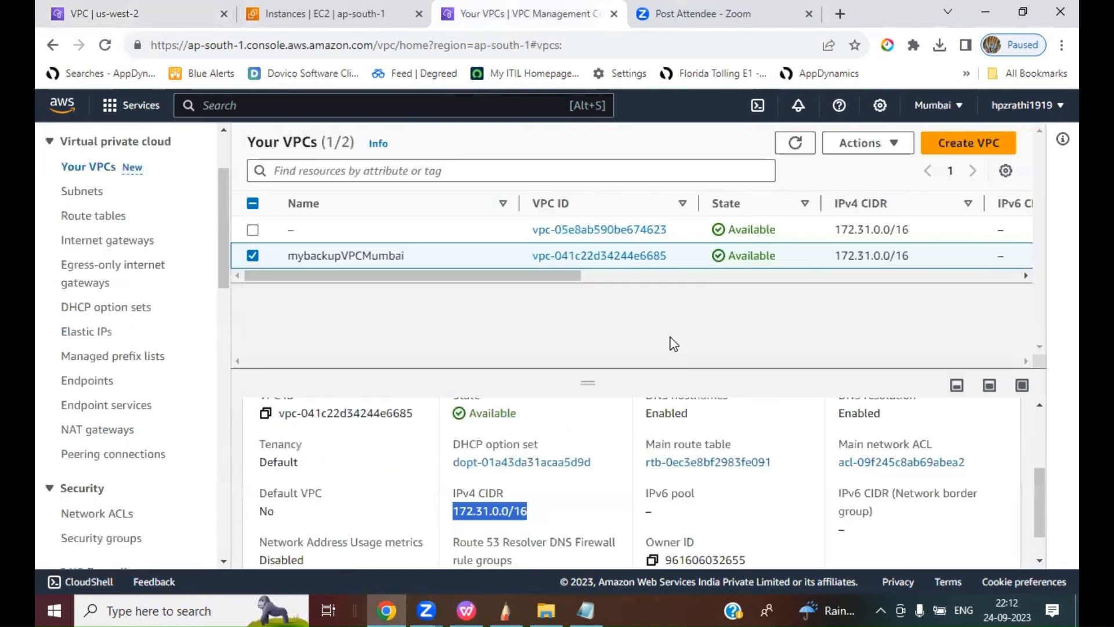
scroll(227, 286, "up", 1)
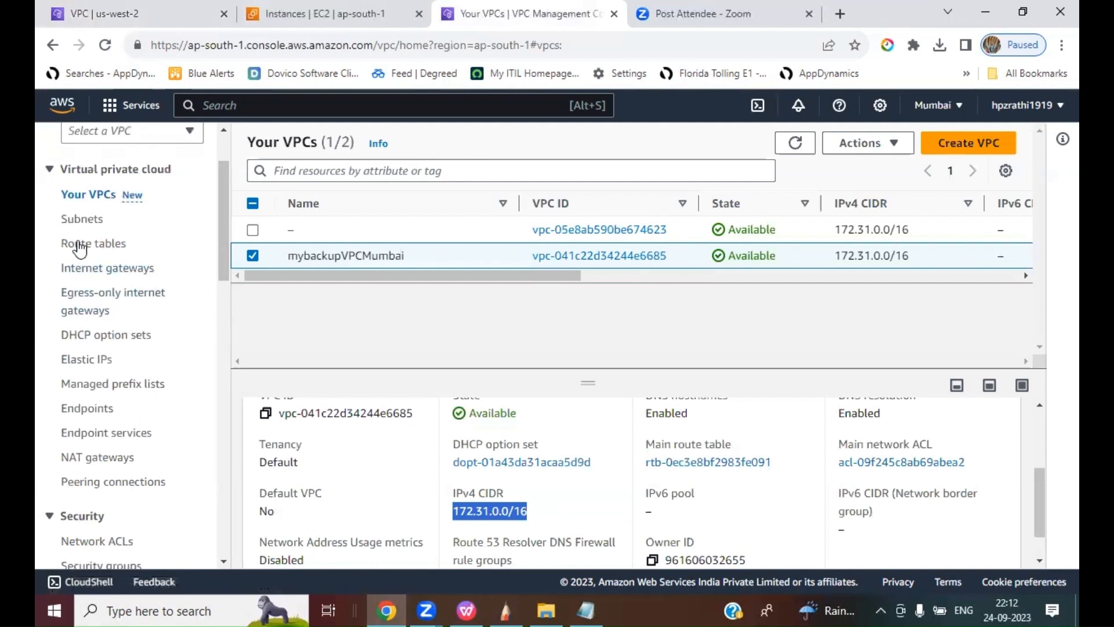
left_click(80, 218)
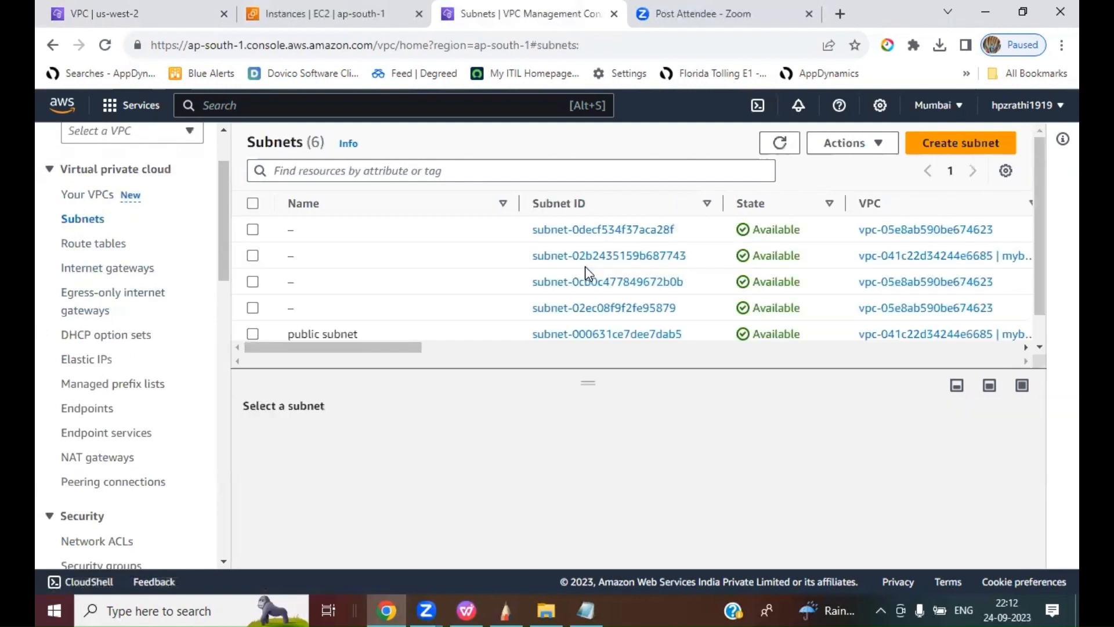
scroll(494, 288, "down", 1)
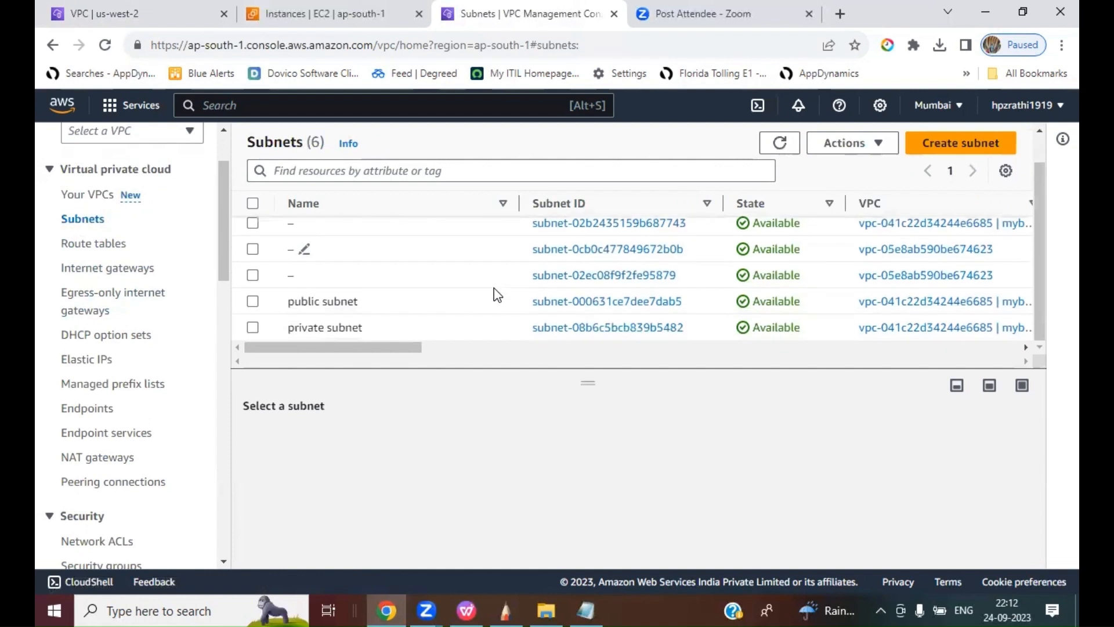
left_click(506, 328)
left_click(458, 442)
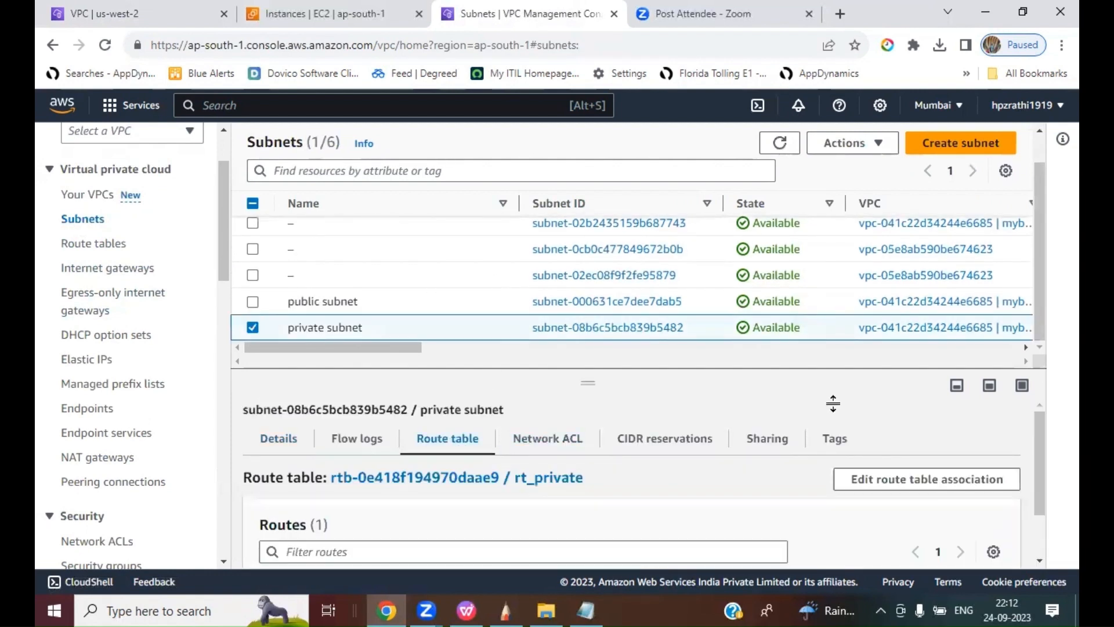
scroll(897, 487, "down", 1)
scroll(897, 487, "up", 1)
left_click(252, 328)
- Add a route with destination 10.0.0.0/16 to Mumbai's rt_private route table
left_click(94, 244)
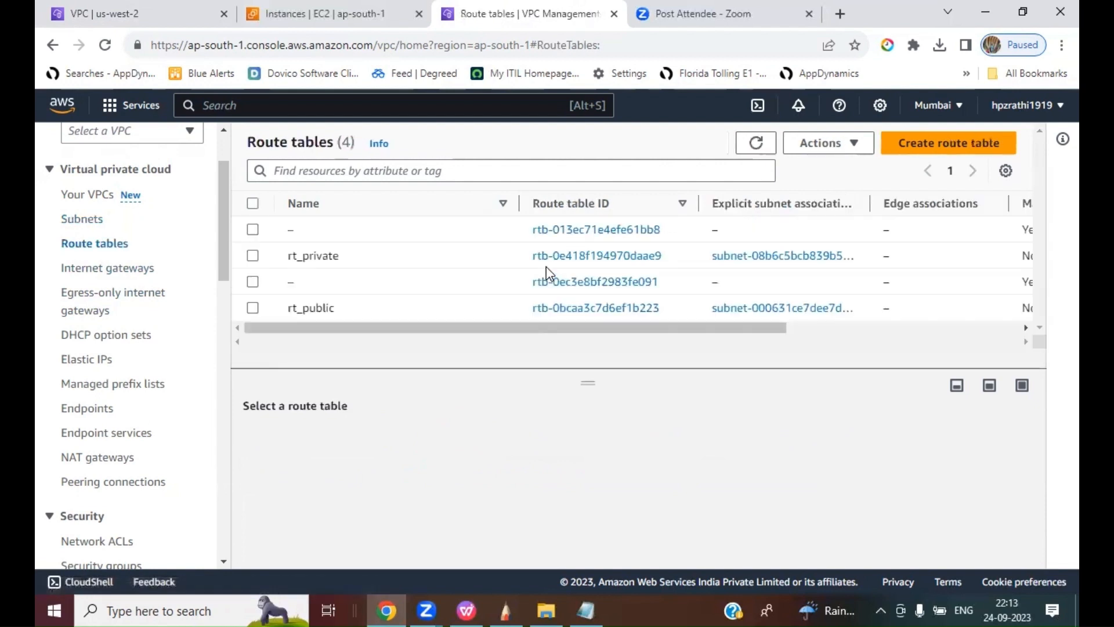
left_click(252, 255)
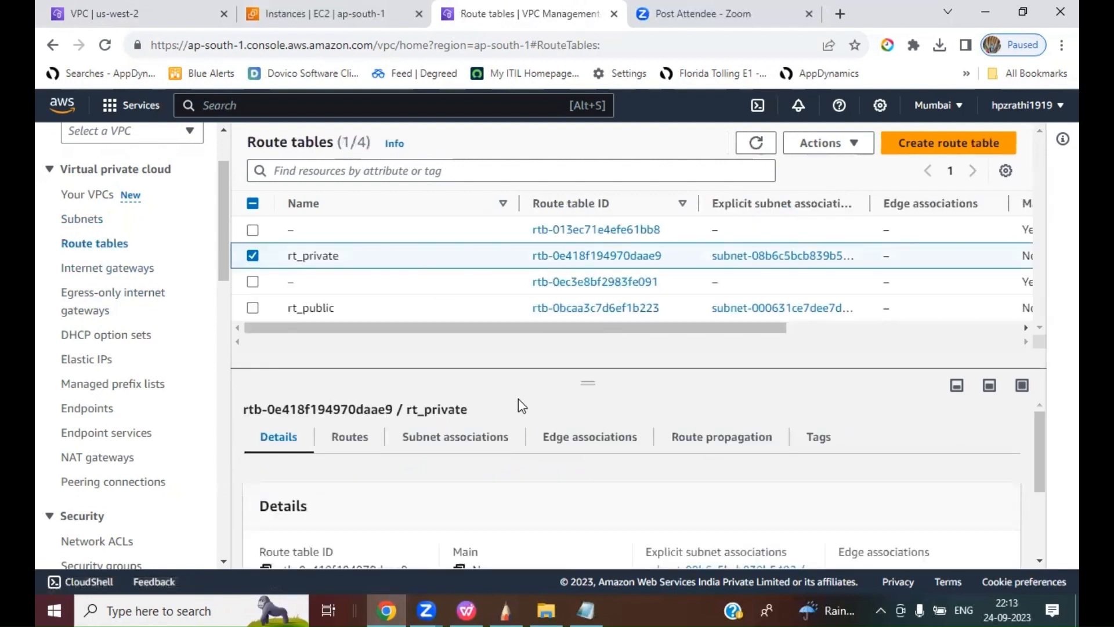
left_click(347, 437)
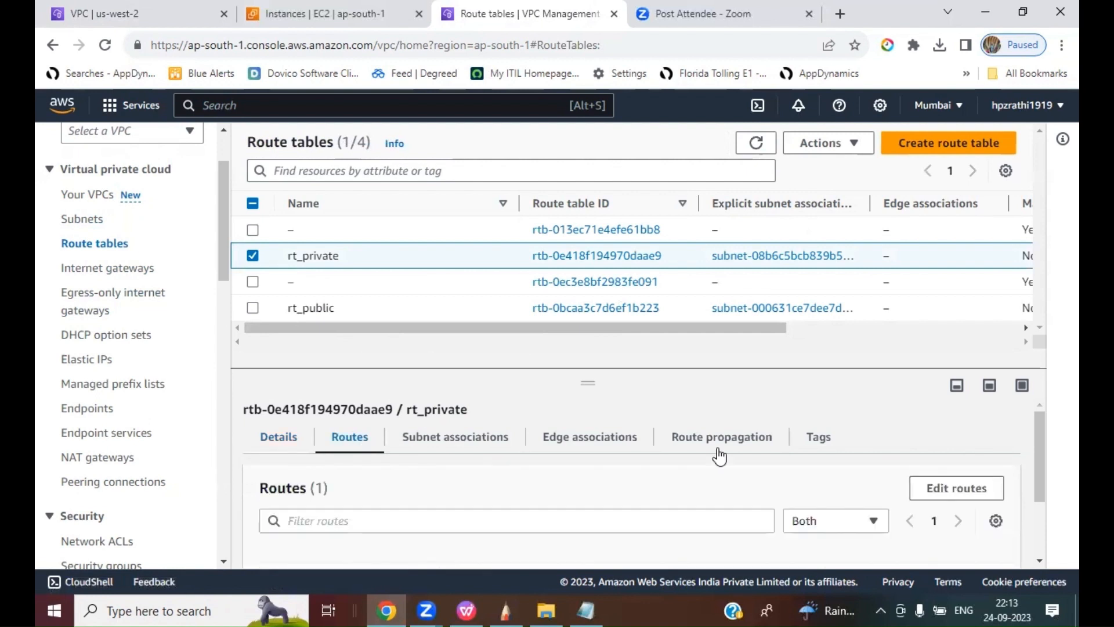
left_click(957, 488)
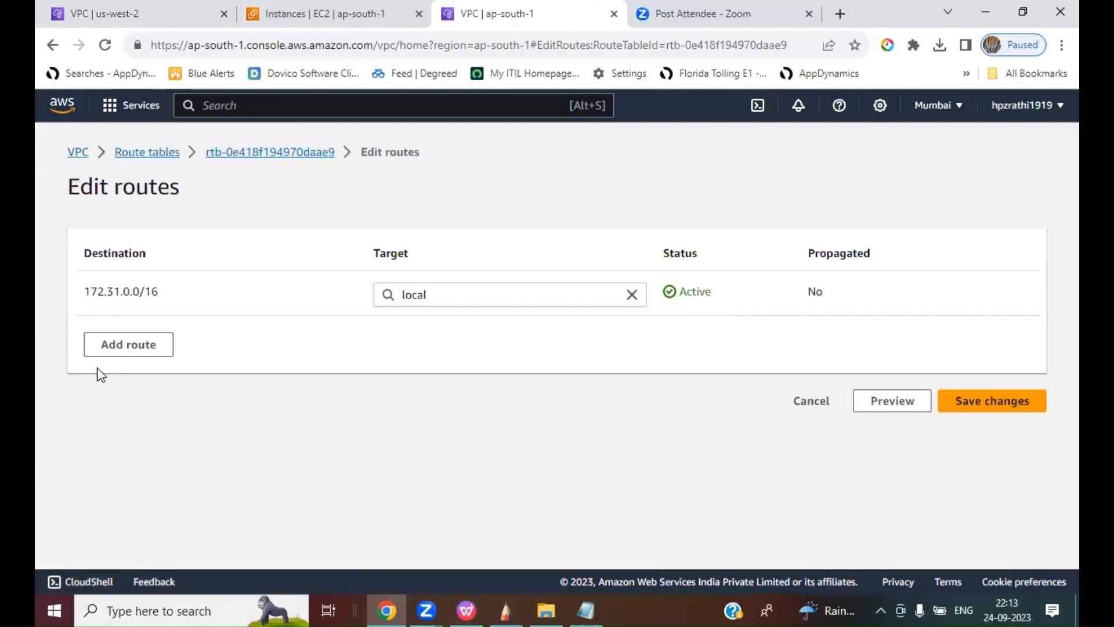
left_click(116, 348)
left_click(127, 341)
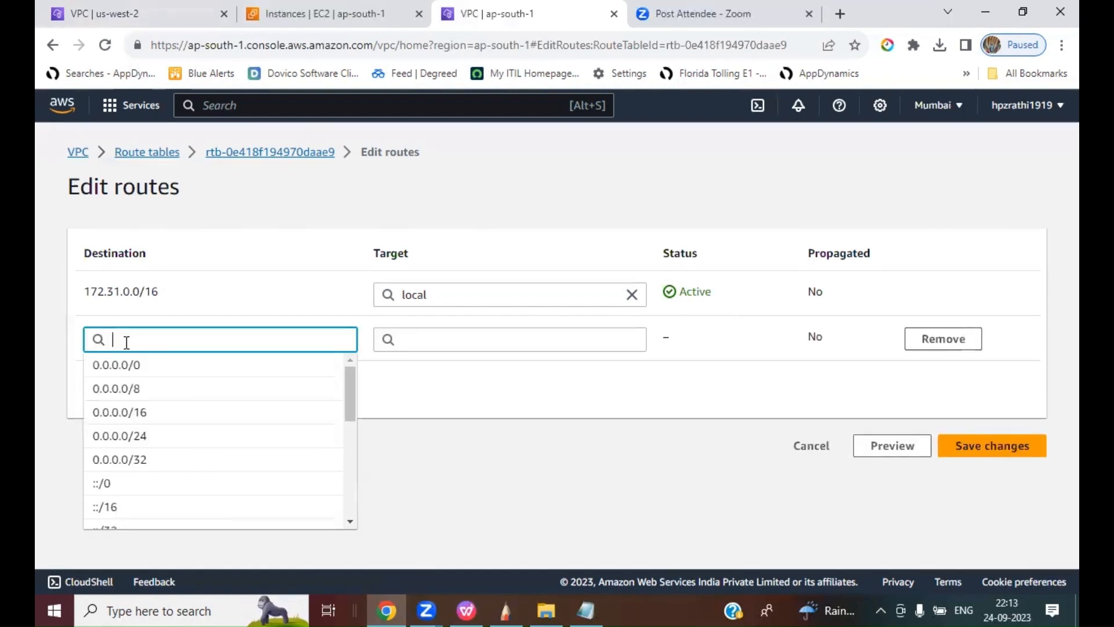
type("10.0.0.")
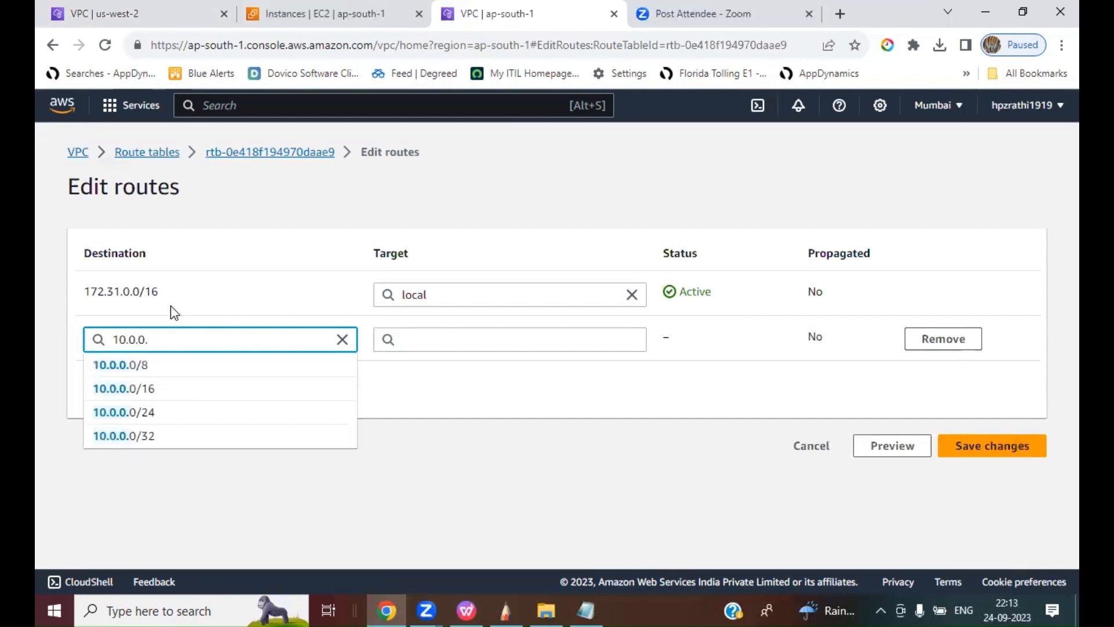
left_click(144, 390)
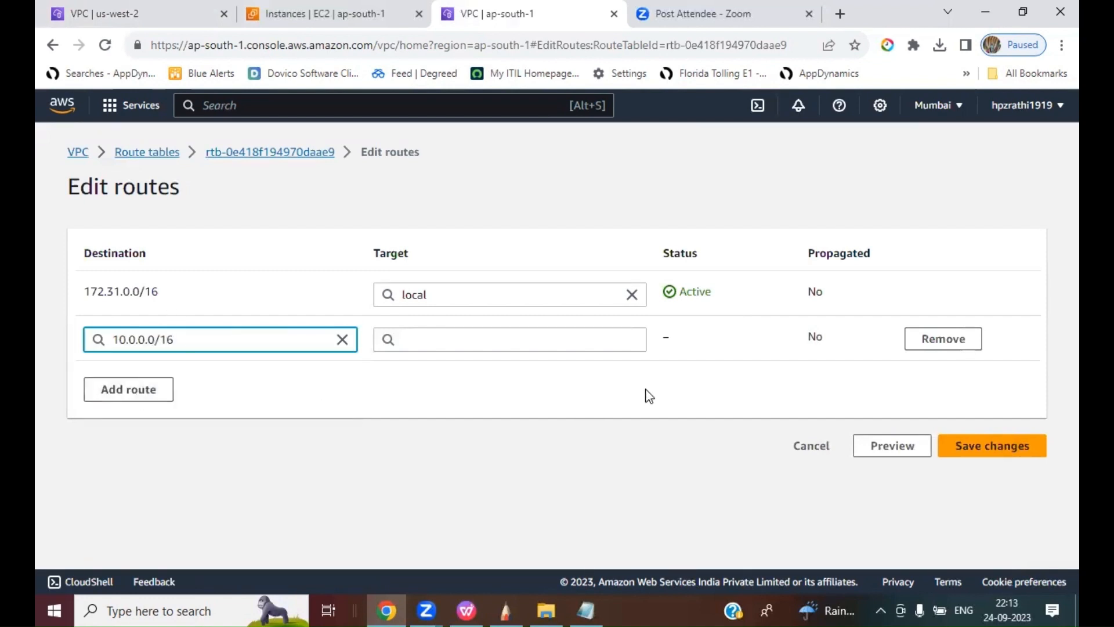
- Set the 10.0.0.0/16 route's target to peering connection pcx-02f4d28ff894fa5a0 and save the route changes
left_click(425, 344)
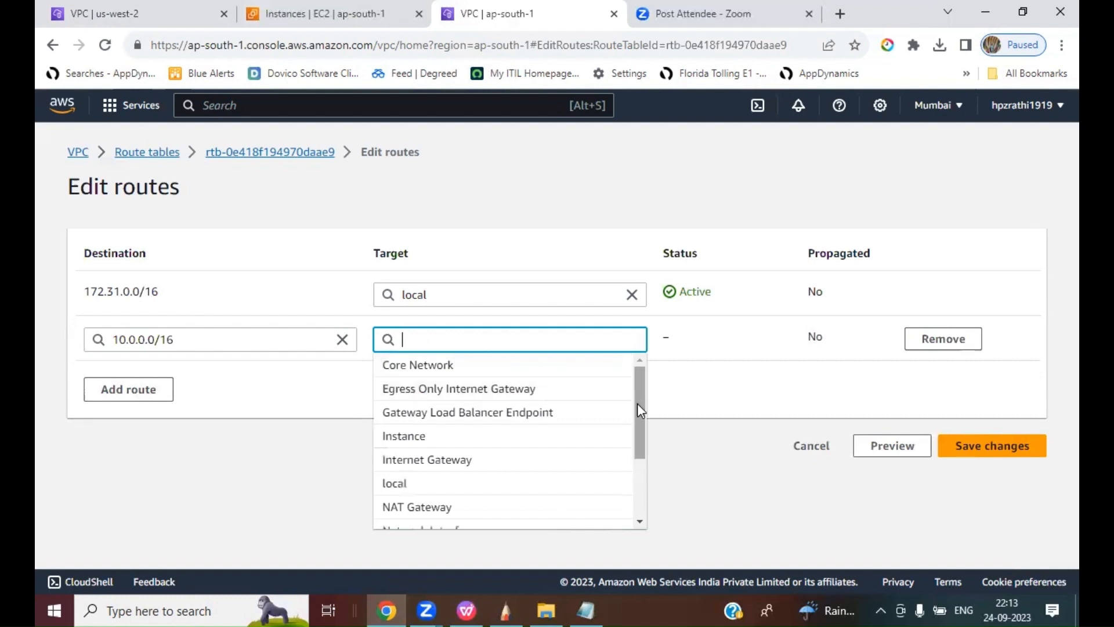
left_click_drag(637, 409, 639, 464)
left_click(482, 469)
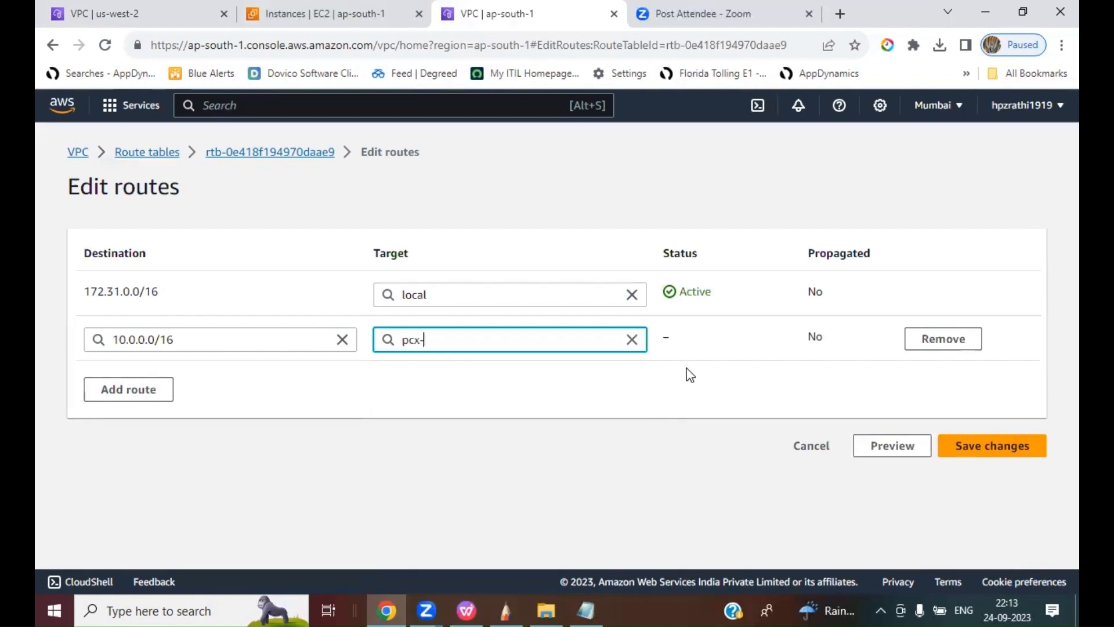
left_click(472, 380)
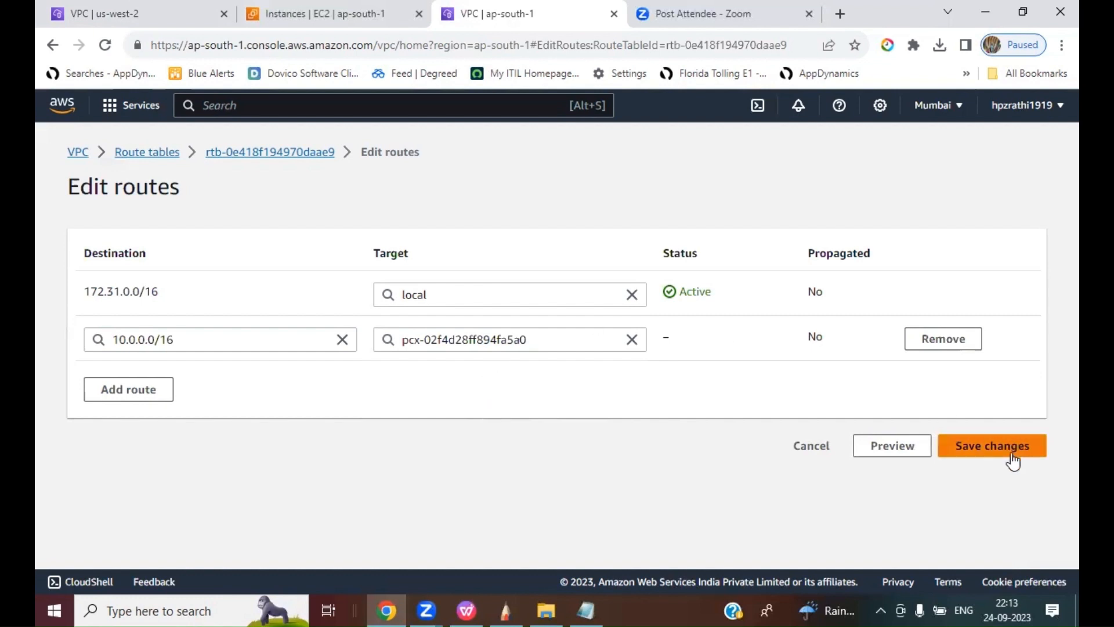
left_click(993, 450)
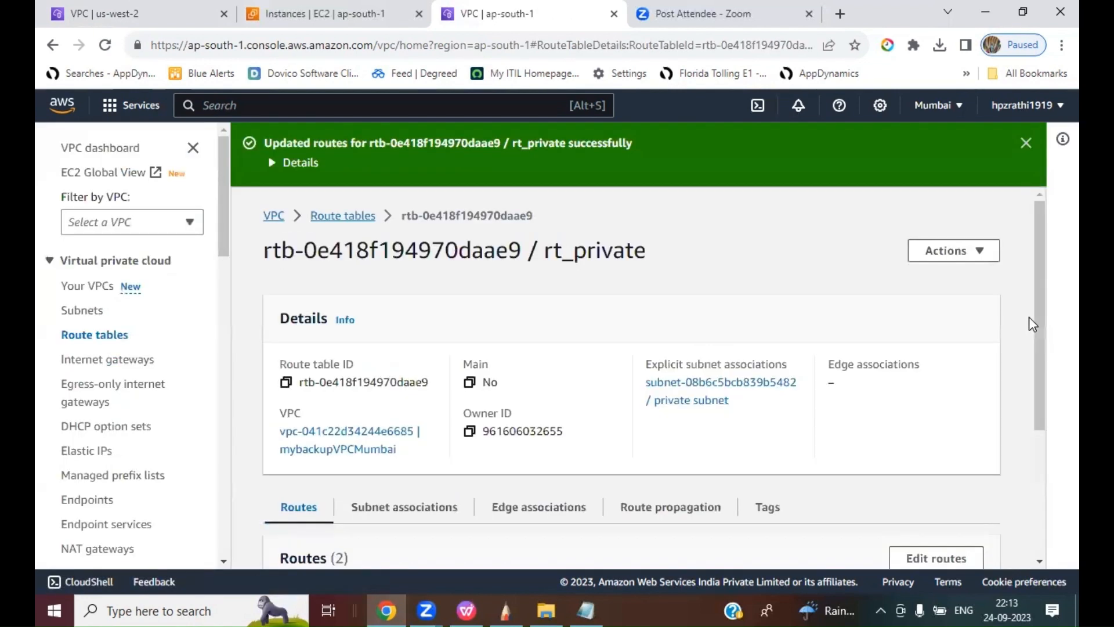
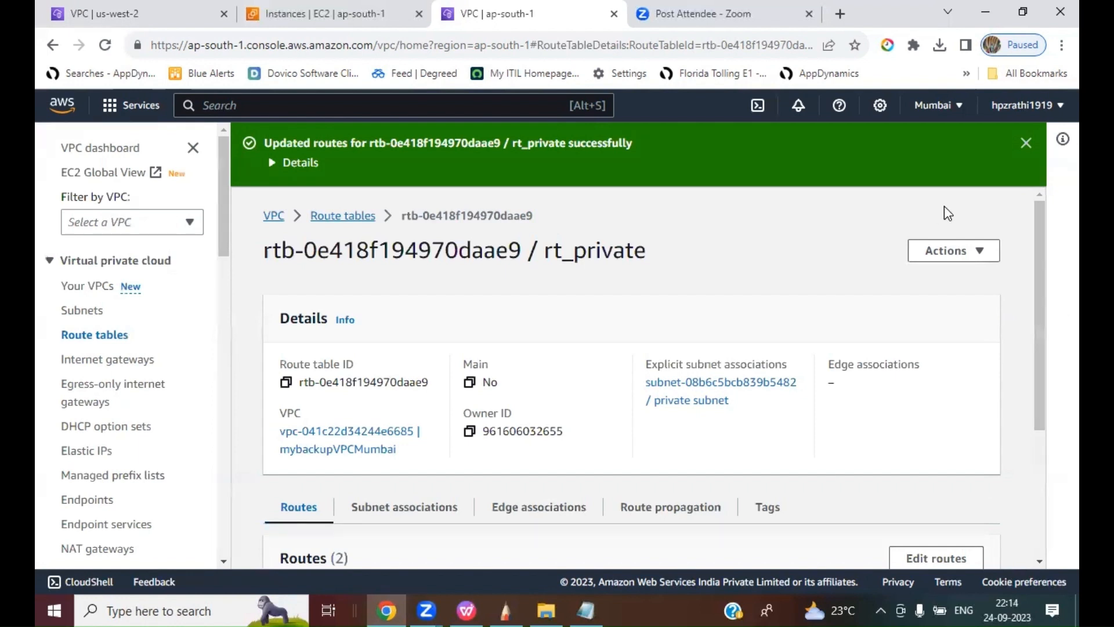
- Switch to the Oregon console and open the list of running EC2 instances
left_click(135, 30)
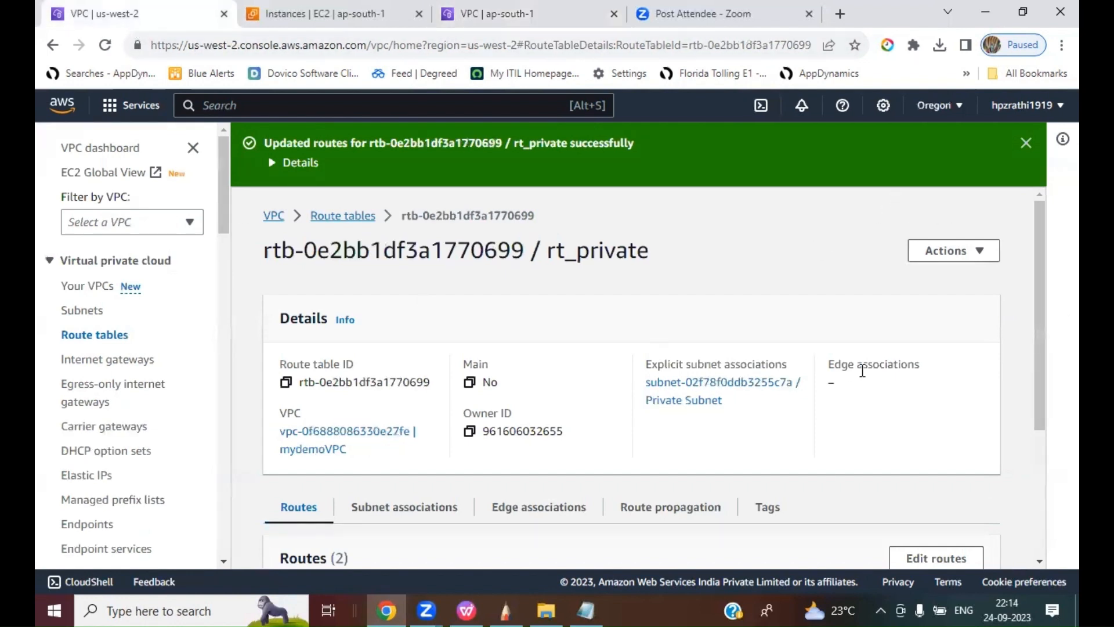
mouse_move(233, 217)
left_mouse_down()
mouse_move(231, 286)
mouse_move(231, 204)
left_mouse_up()
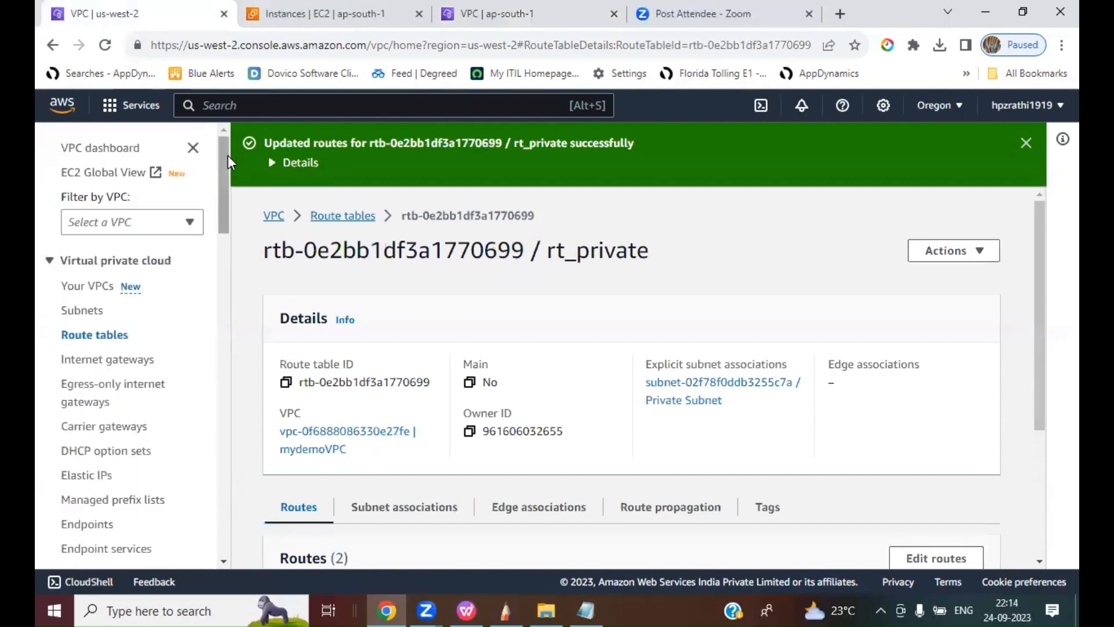
left_click(268, 105)
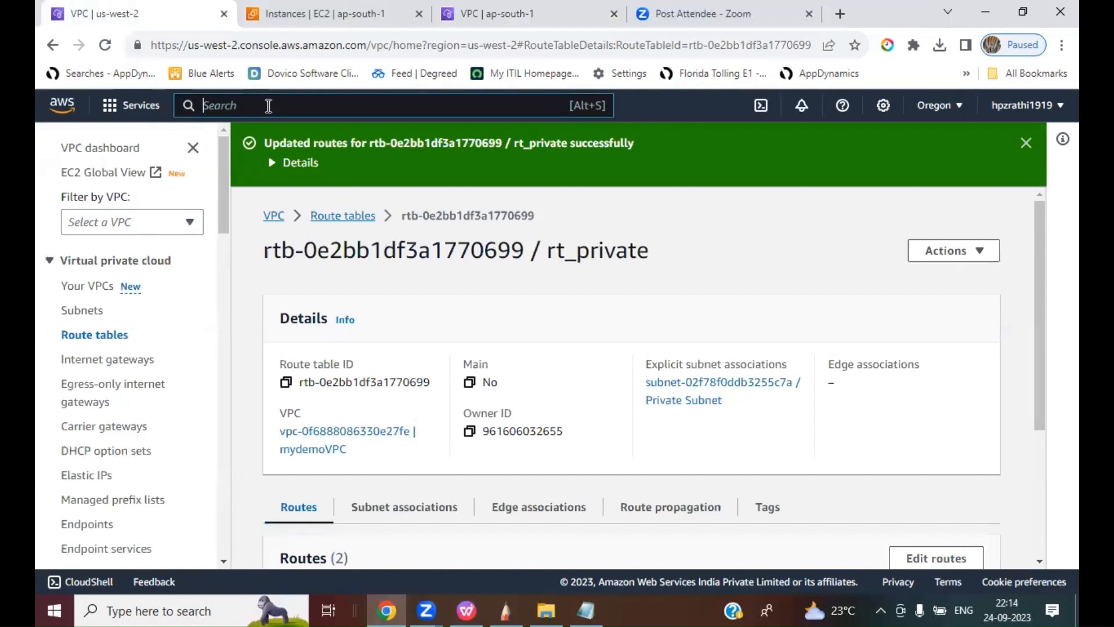
type("EC2")
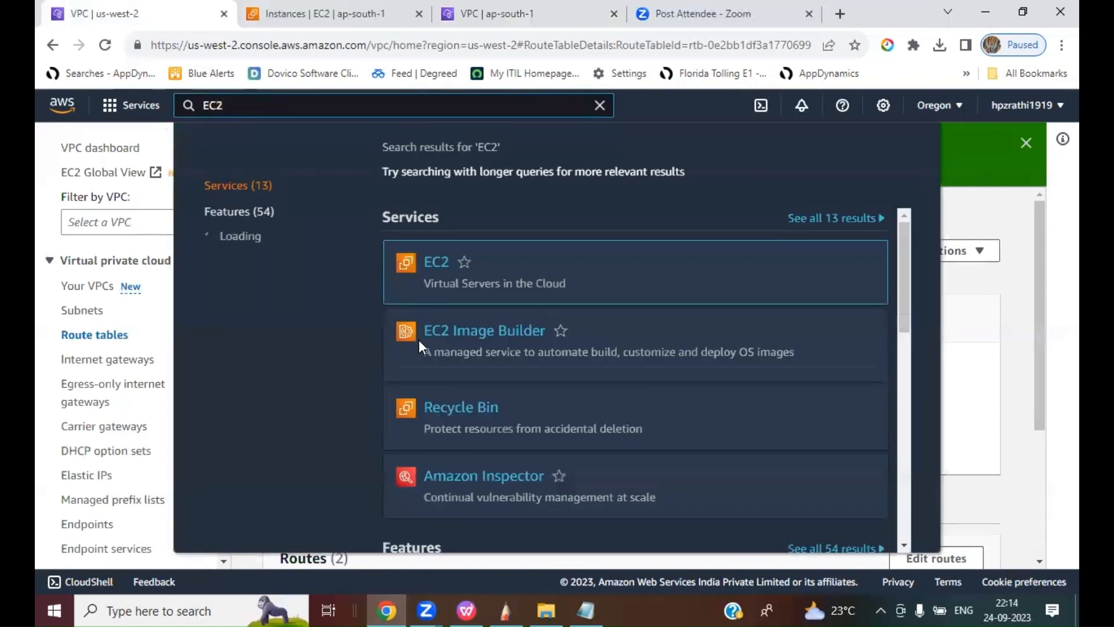
left_click(438, 270)
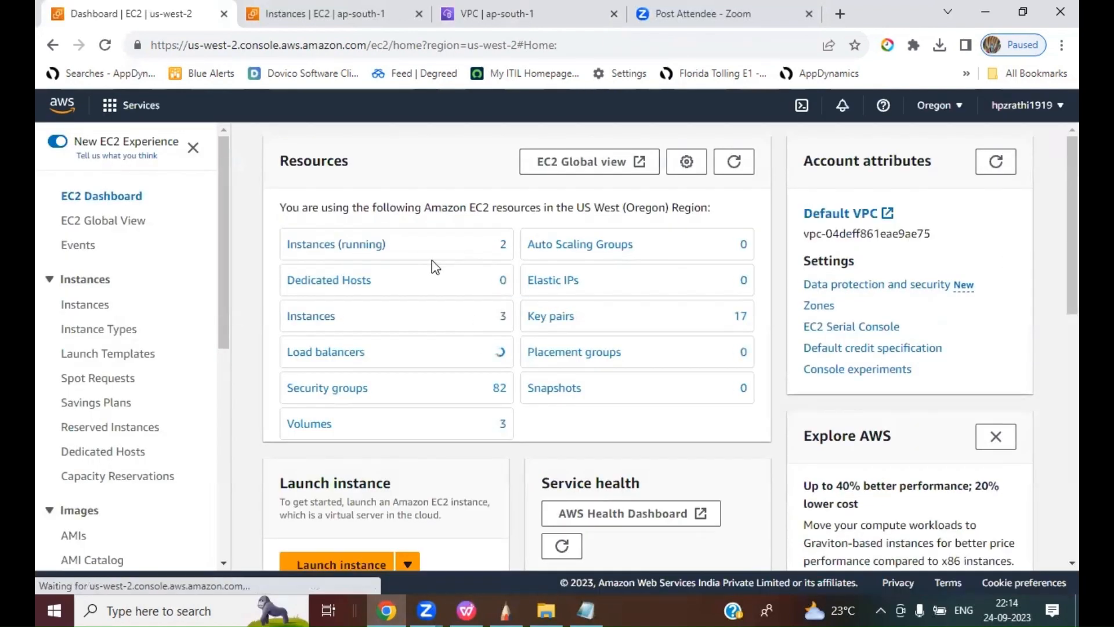
left_click(352, 254)
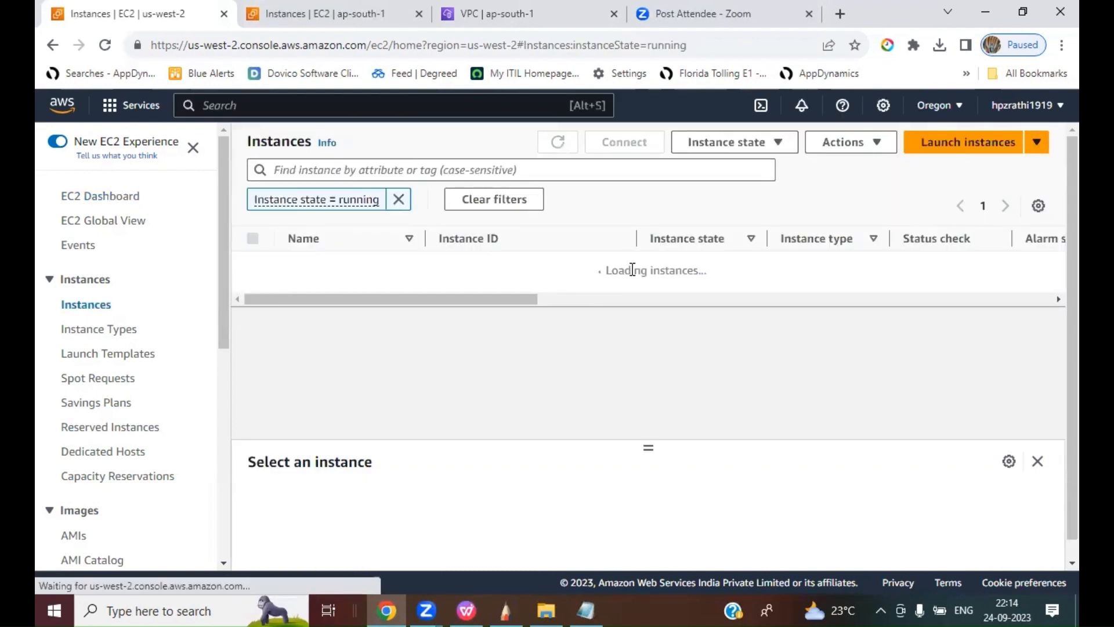
- Open the inbound rules of the Oregon appserver's security group, launch-wizard-74, for editing
left_click(253, 267)
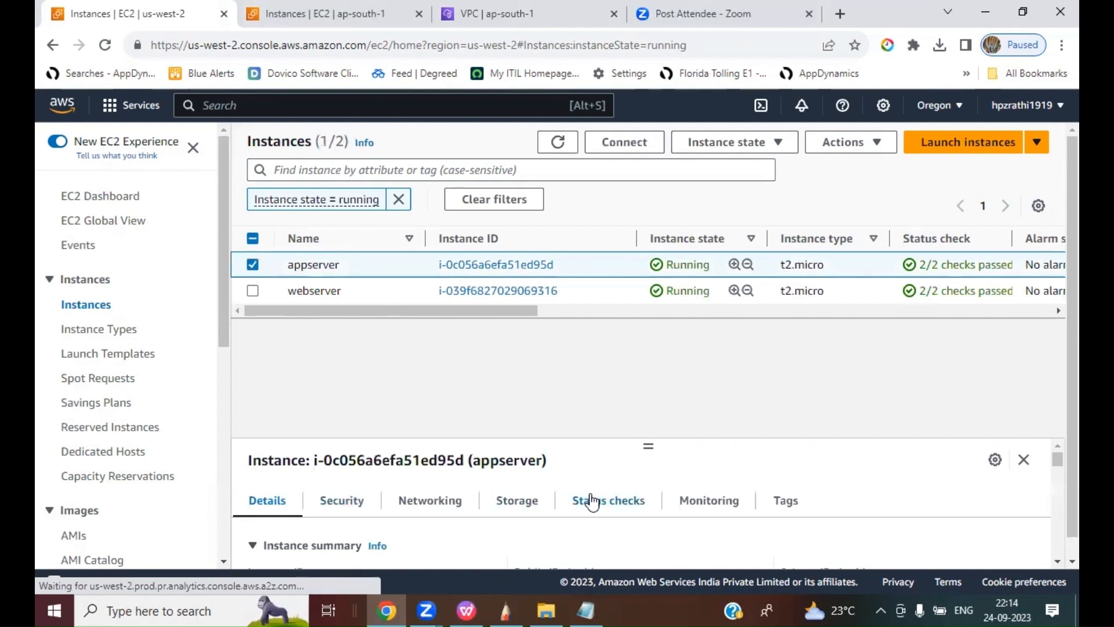
left_click(342, 505)
left_click(1058, 561)
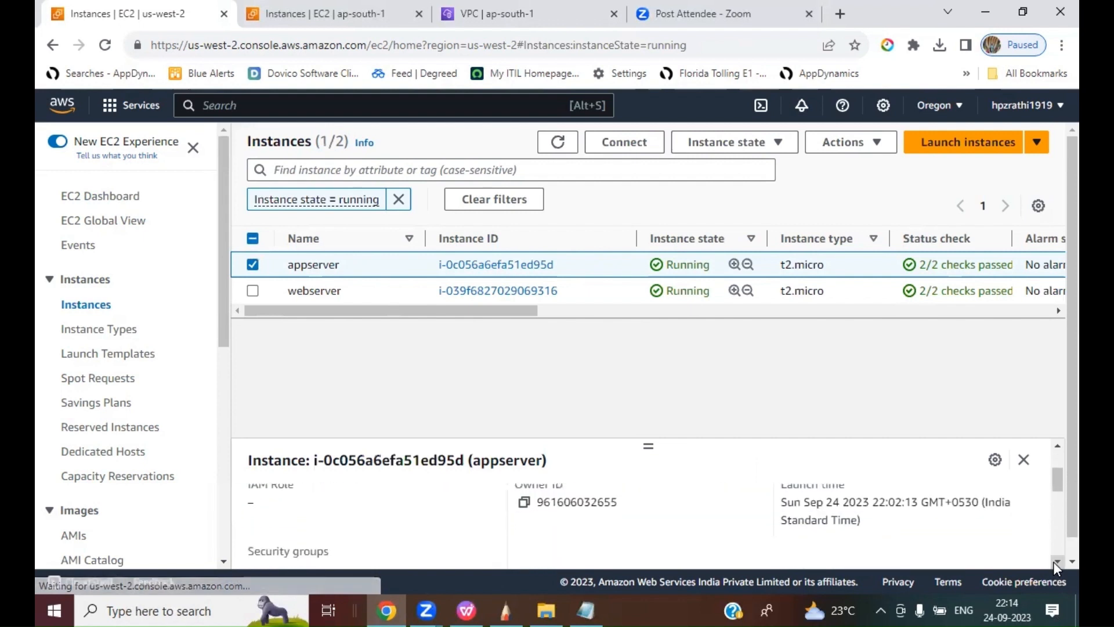
left_click(323, 540)
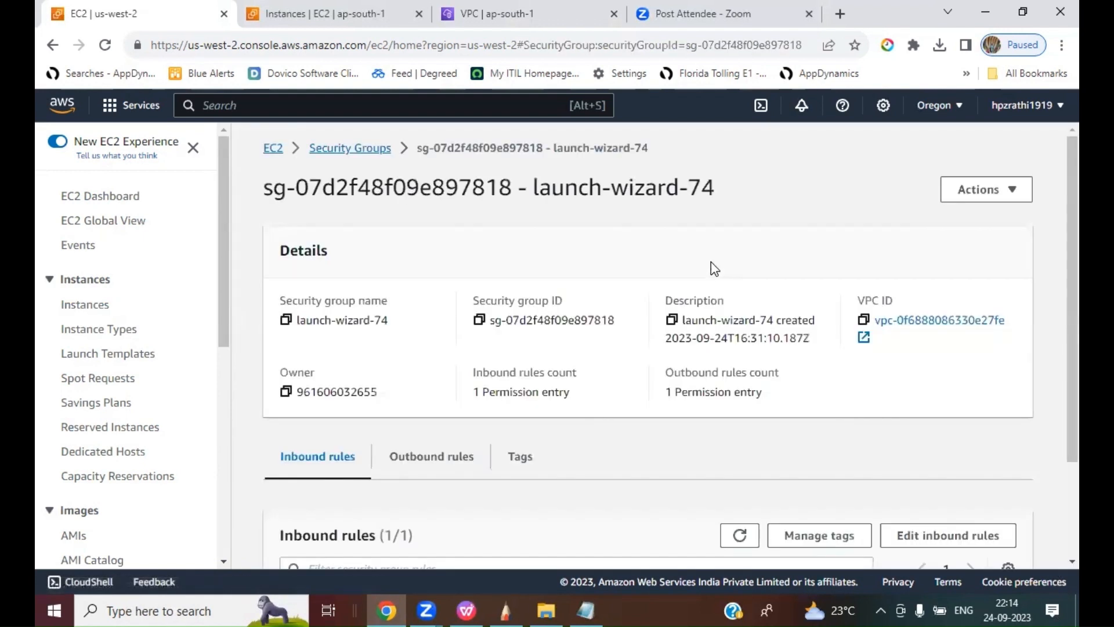
left_click(948, 541)
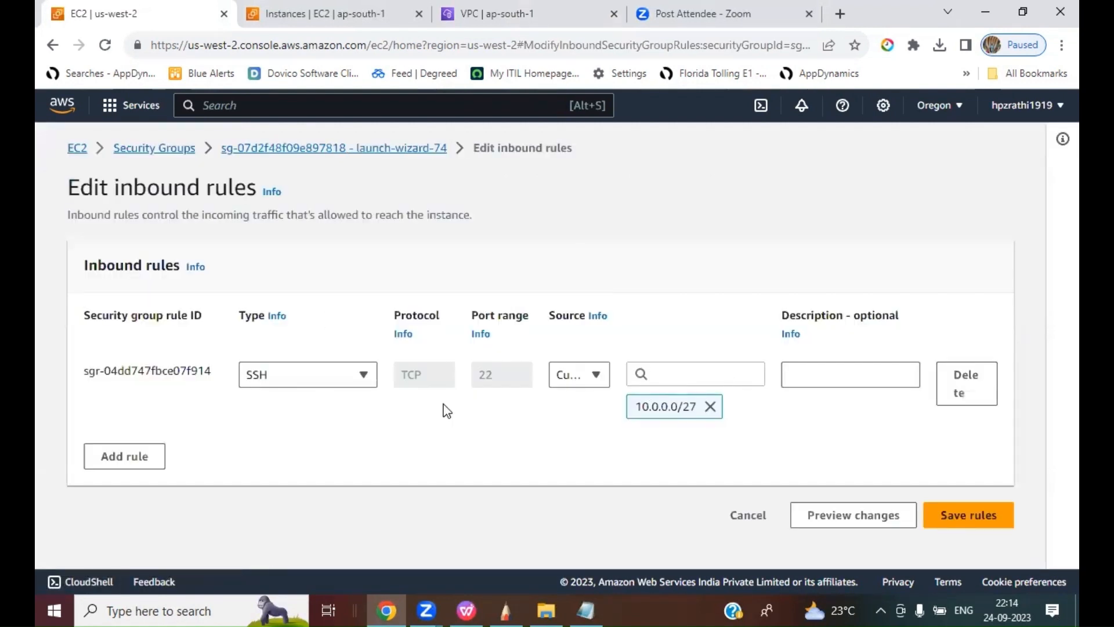
- Add a Custom TCP inbound rule to launch-wizard-74 with port range 0 - 65535
left_click(127, 470)
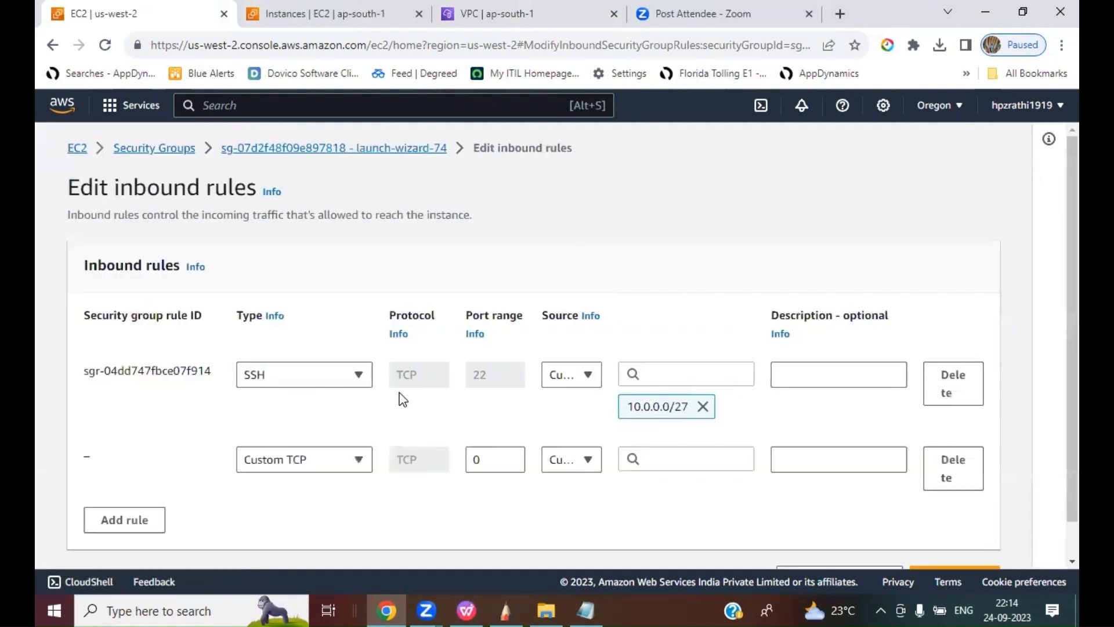
left_click(495, 458)
type("- 1655")
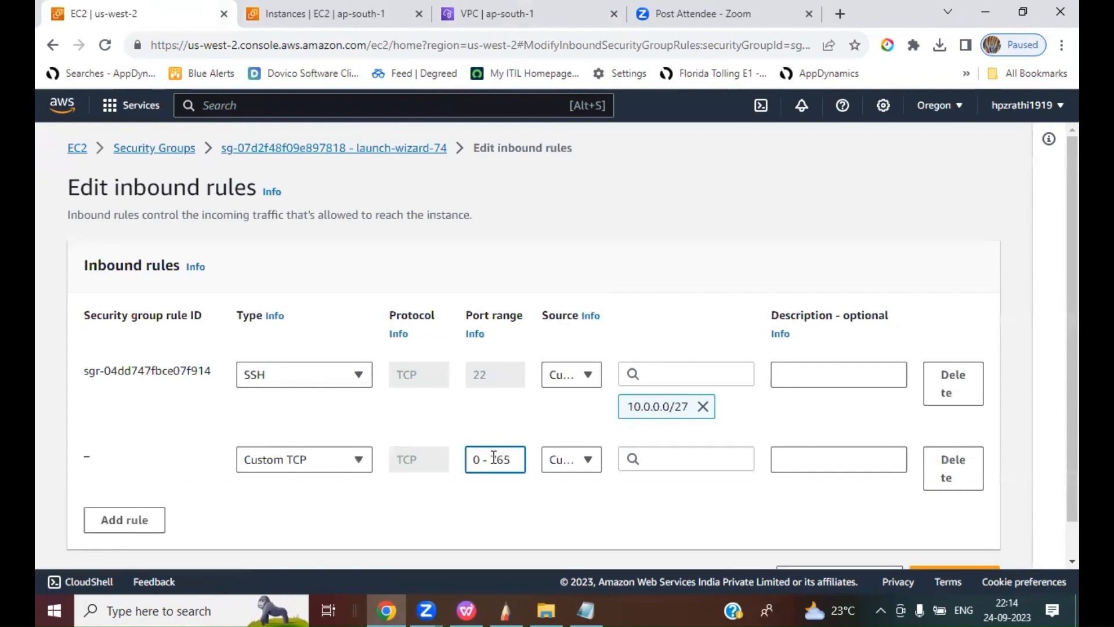
key("BackSpace")
key("BackSpace")
key("BackSpace")
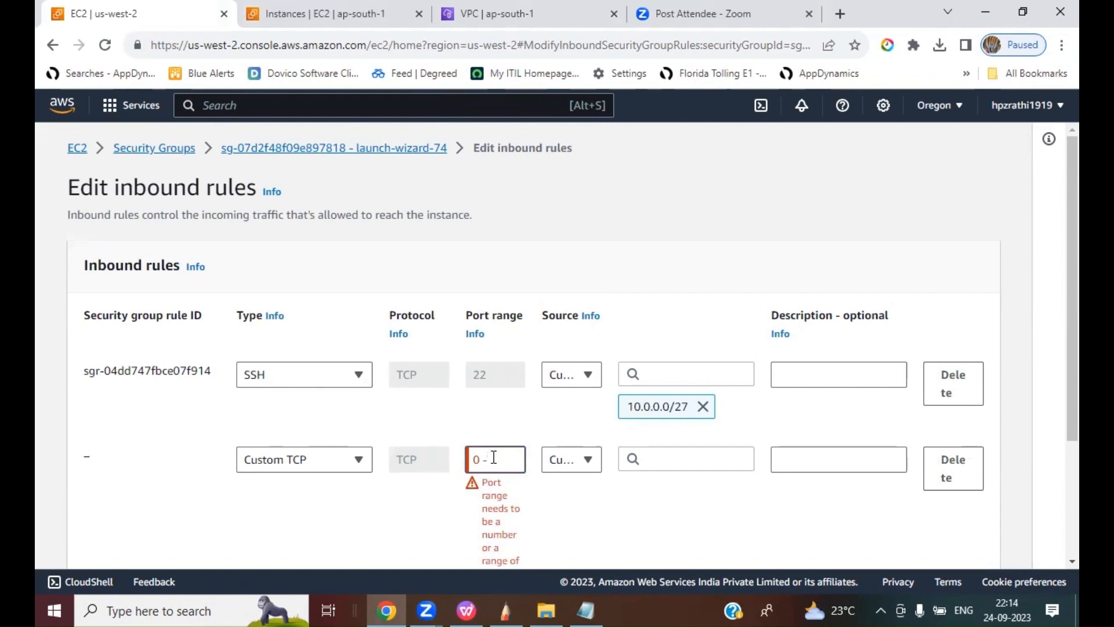
key("BackSpace")
key("BackSpace")
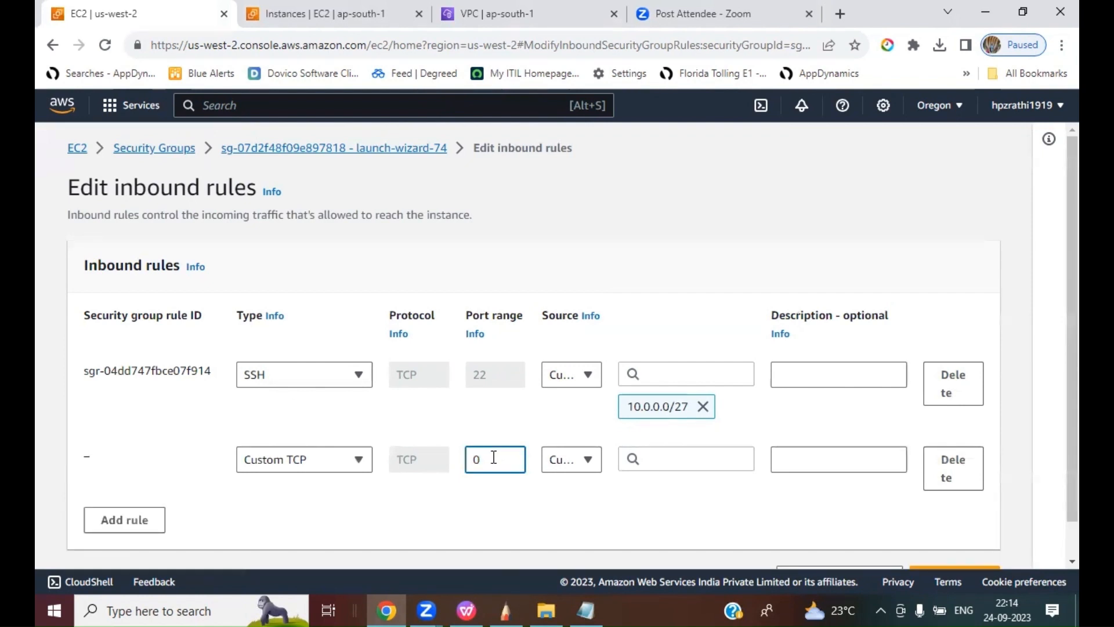
type("- 6")
key("BackSpace")
key("BackSpace")
type("5535")
left_click(546, 474)
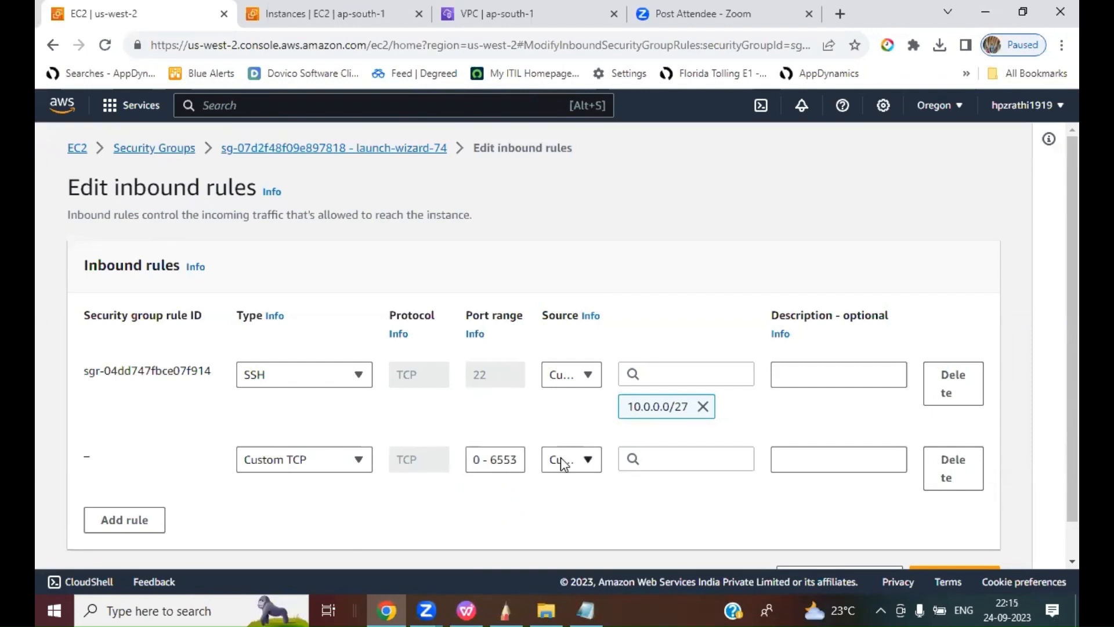
left_click_drag(473, 460, 500, 495)
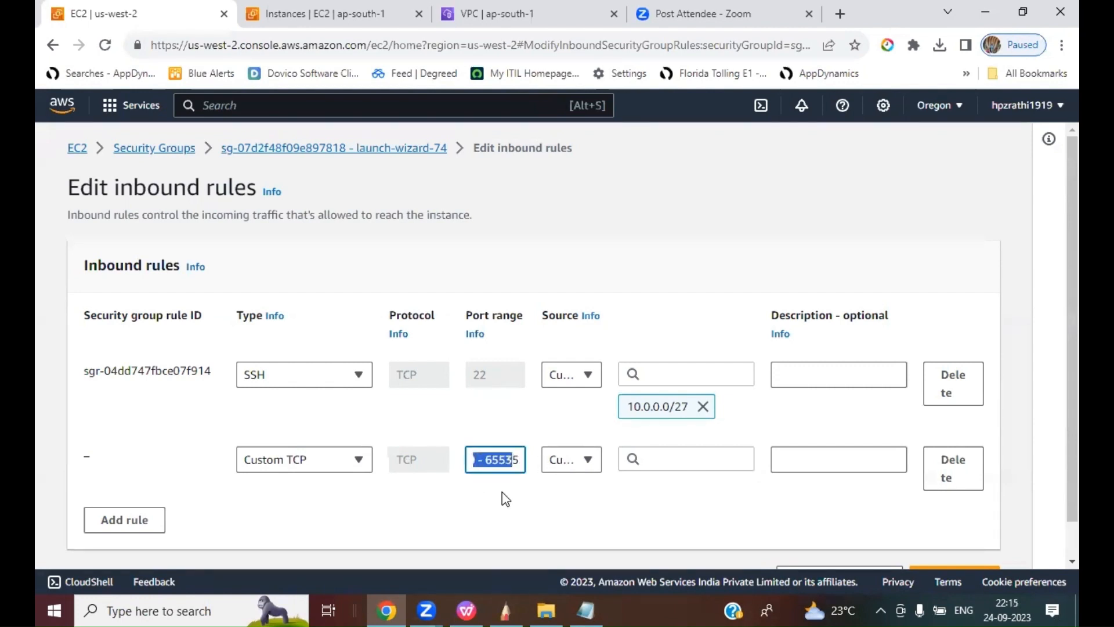
left_click(505, 500)
- Keep the new rule's source type as Custom and copy mybackupVPCMumbai's IPv4 CIDR from its details in the Mumbai VPC console
left_click(566, 470)
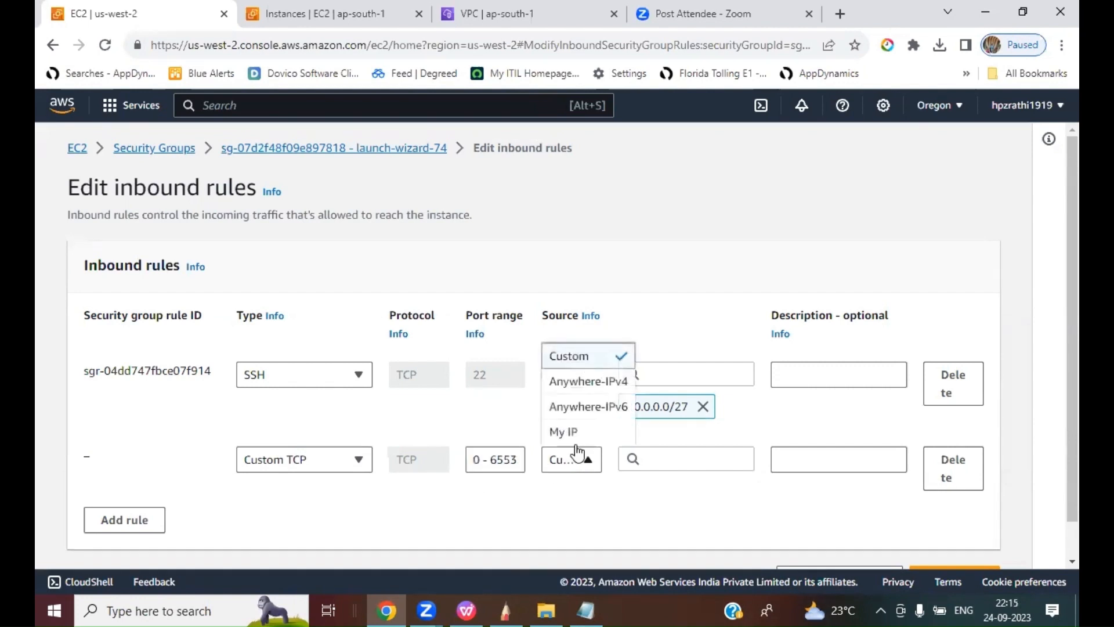
left_click(587, 359)
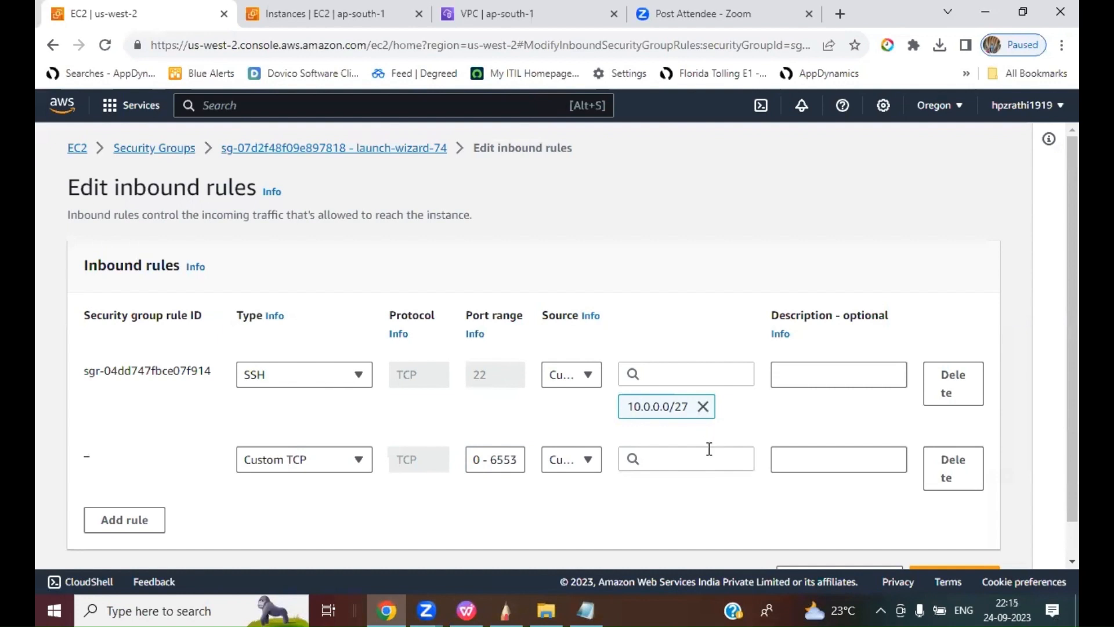
left_click(678, 462)
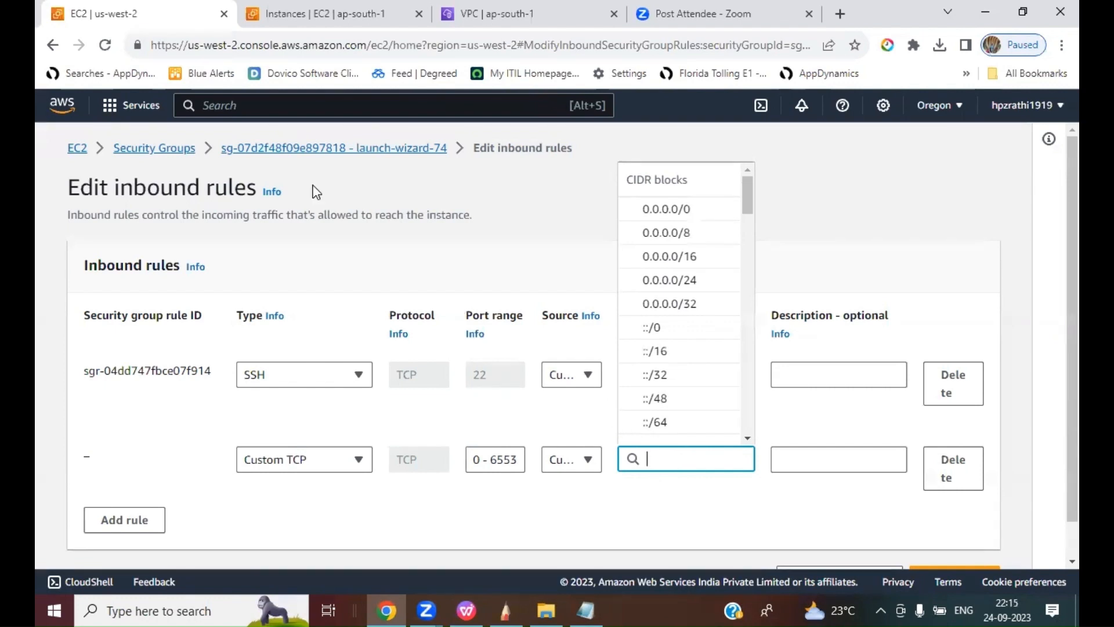
left_click(428, 8)
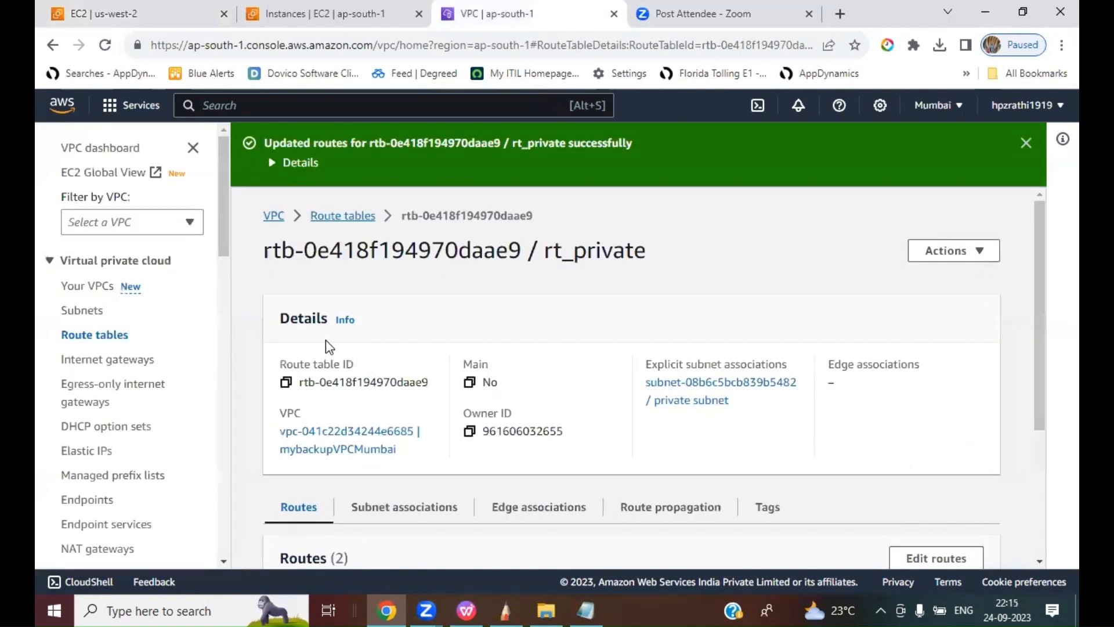
left_click(87, 286)
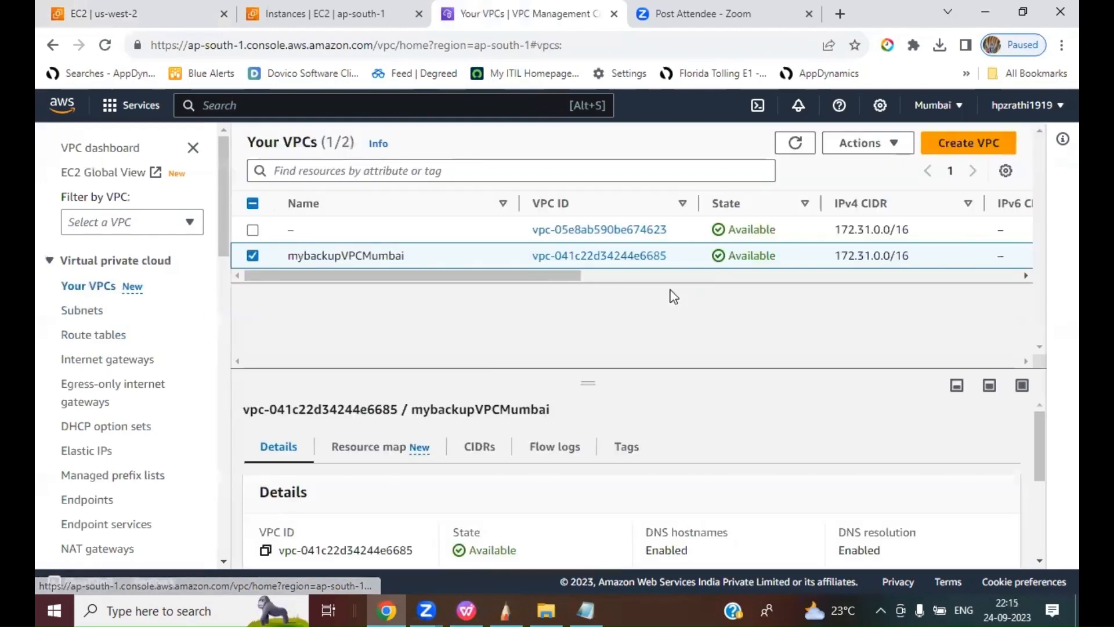
scroll(838, 527, "down", 1)
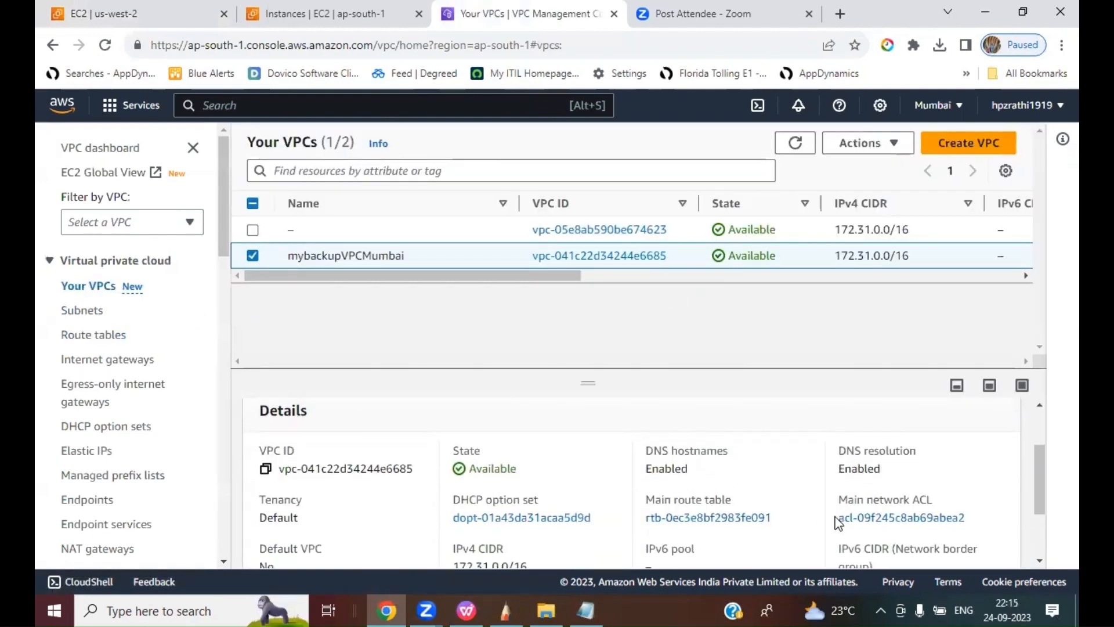
scroll(929, 508, "up", 1)
scroll(933, 506, "up", 1)
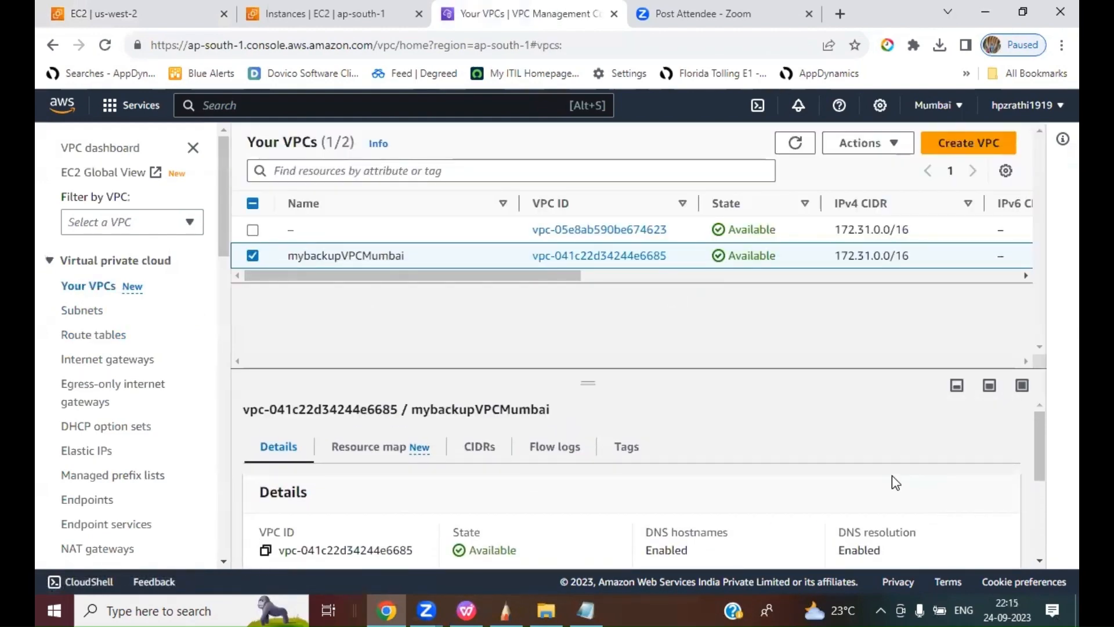
left_click_drag(1039, 470, 1008, 516)
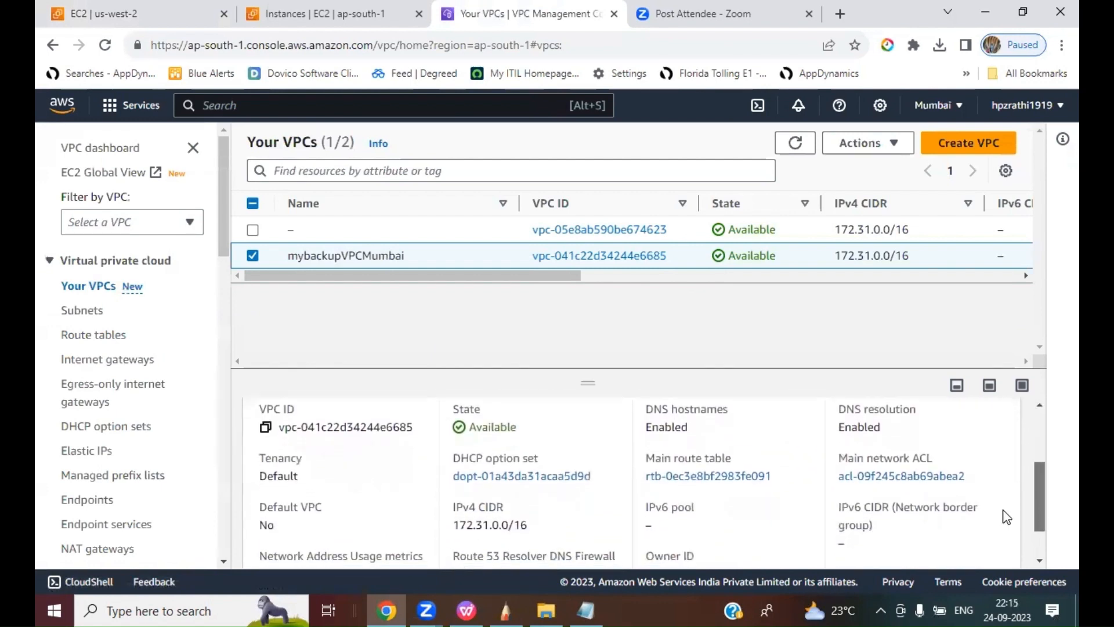
left_click_drag(456, 525, 529, 526)
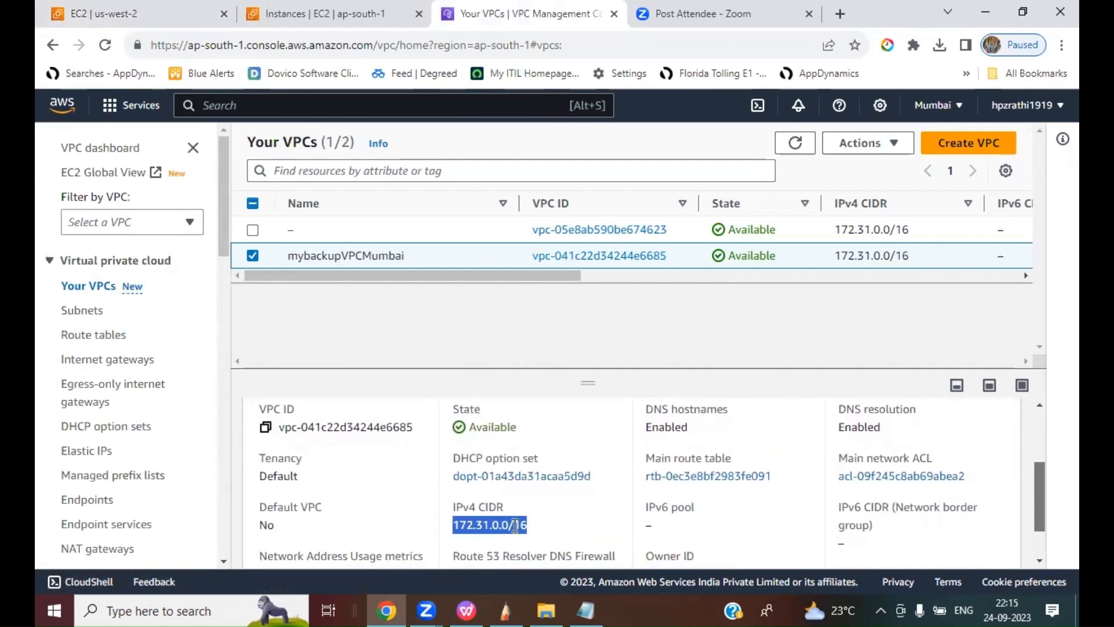
right_click(515, 525)
left_click(557, 383)
- Set the new Custom TCP rule's source in Oregon's launch-wizard-74 to 172.31.0.0/16 and save the inbound rules
left_click(110, 14)
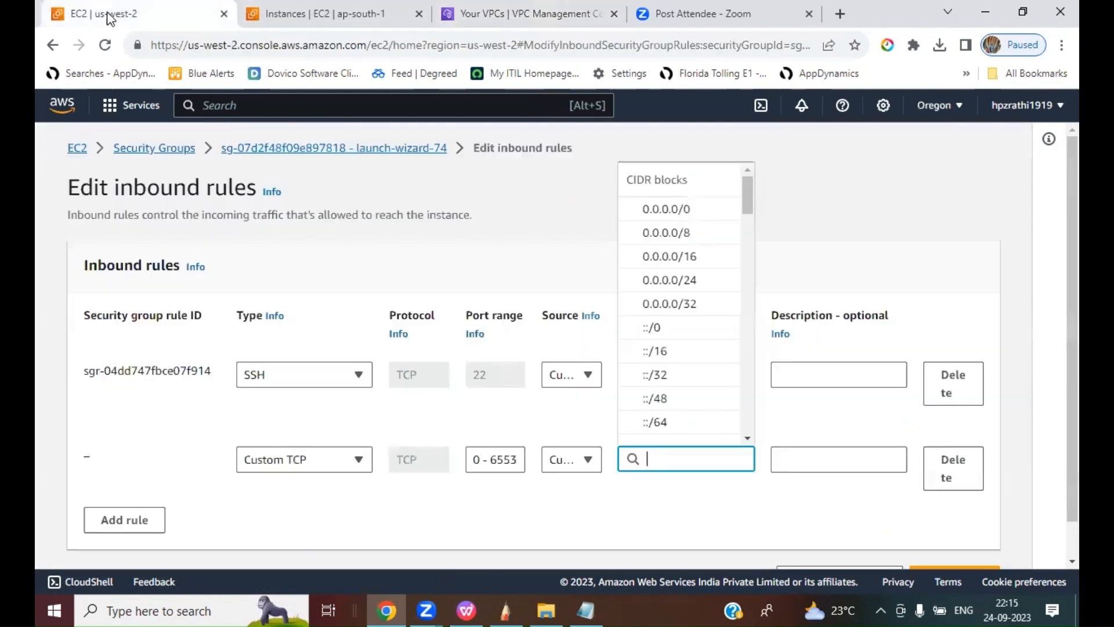
key("ctrl+v")
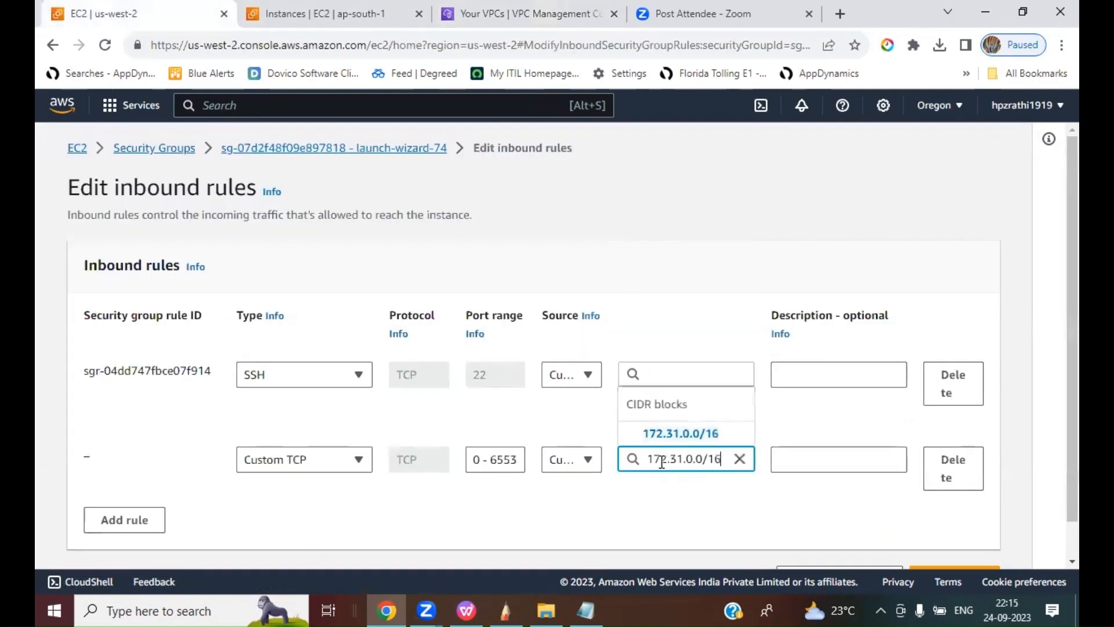
left_click(674, 440)
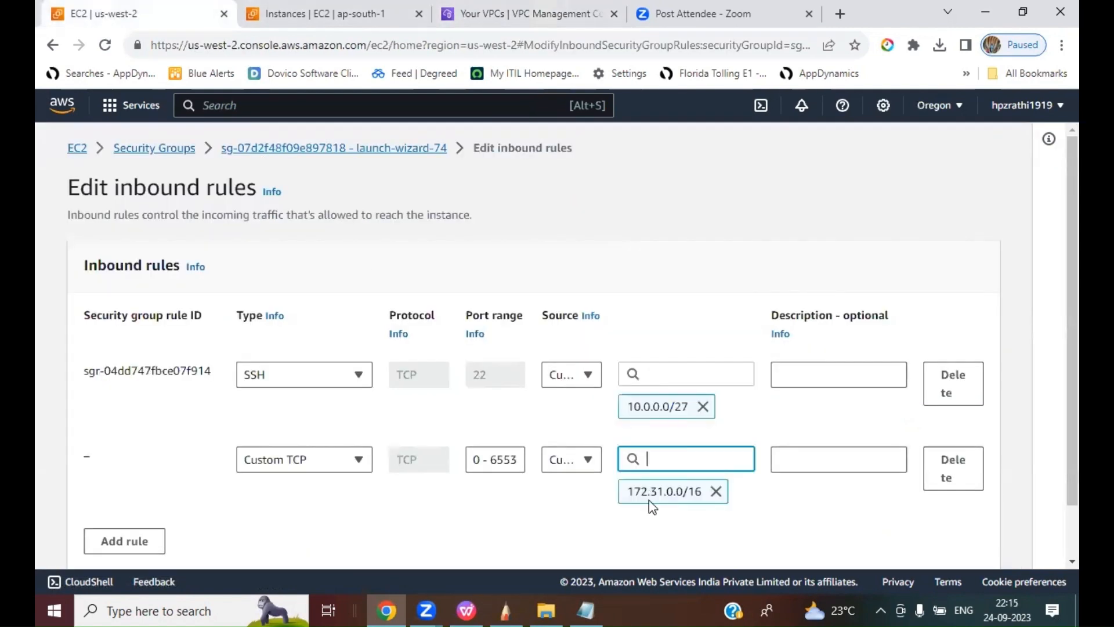
scroll(975, 551, "down", 1)
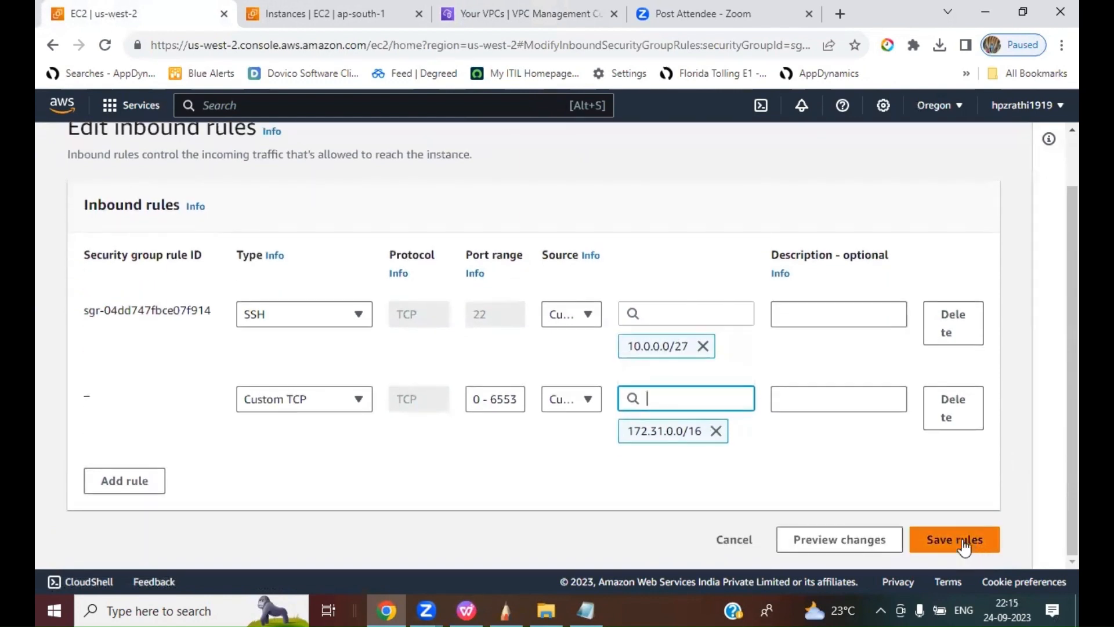
left_click(955, 542)
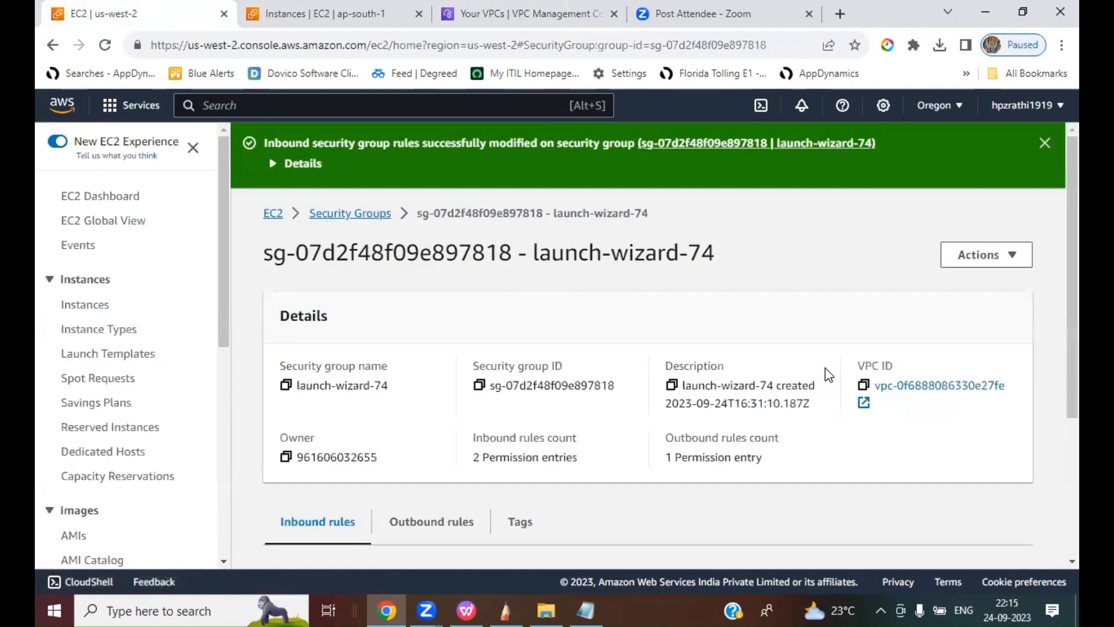
- Open the inbound rules of the Mumbai appserver's security group, launch-wizard-4, for editing
left_click(304, 14)
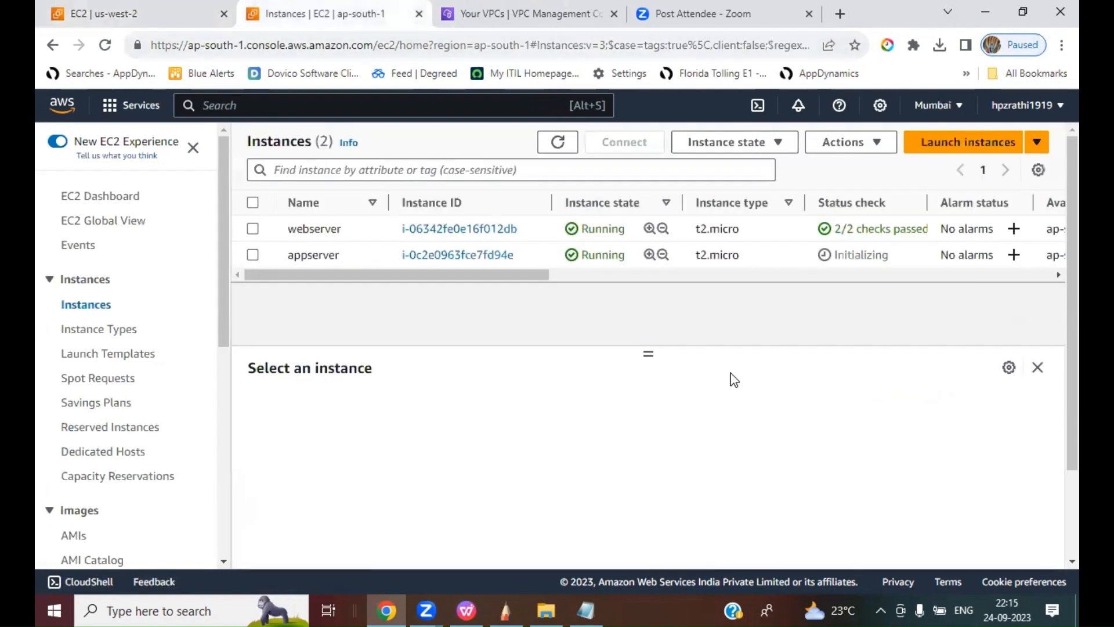
left_click(253, 255)
left_click(349, 411)
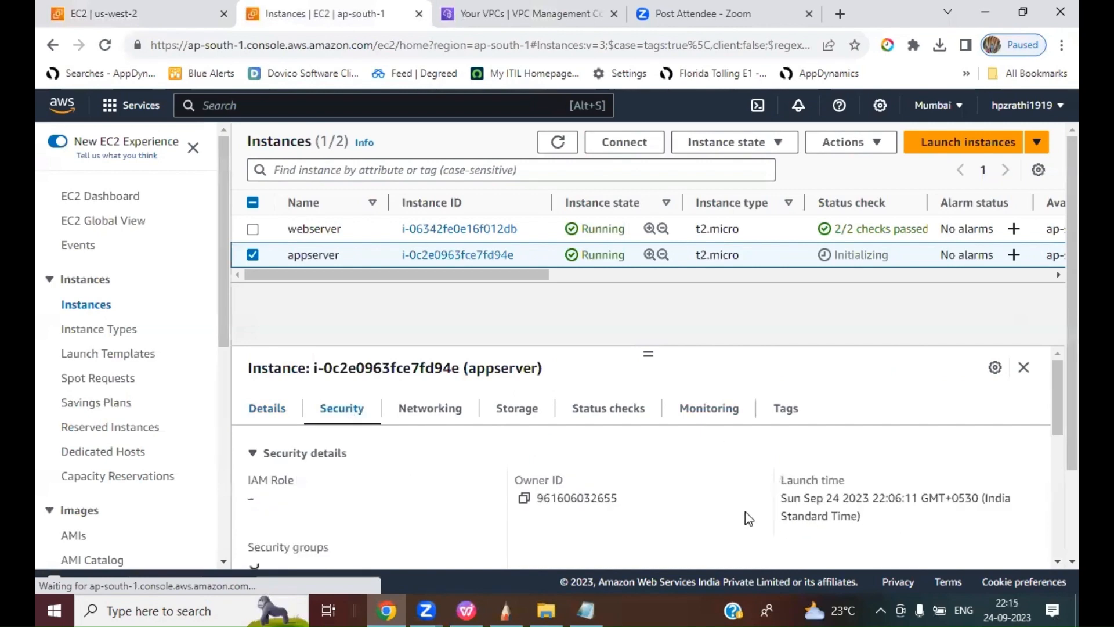
scroll(753, 517, "down", 1)
scroll(411, 480, "down", 2)
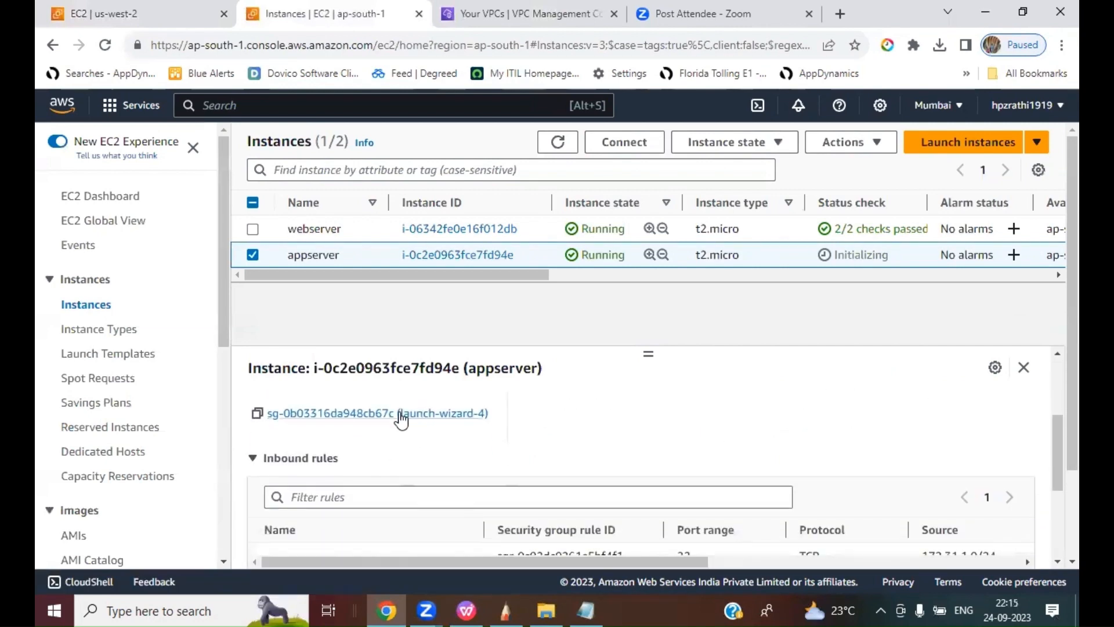
left_click(406, 422)
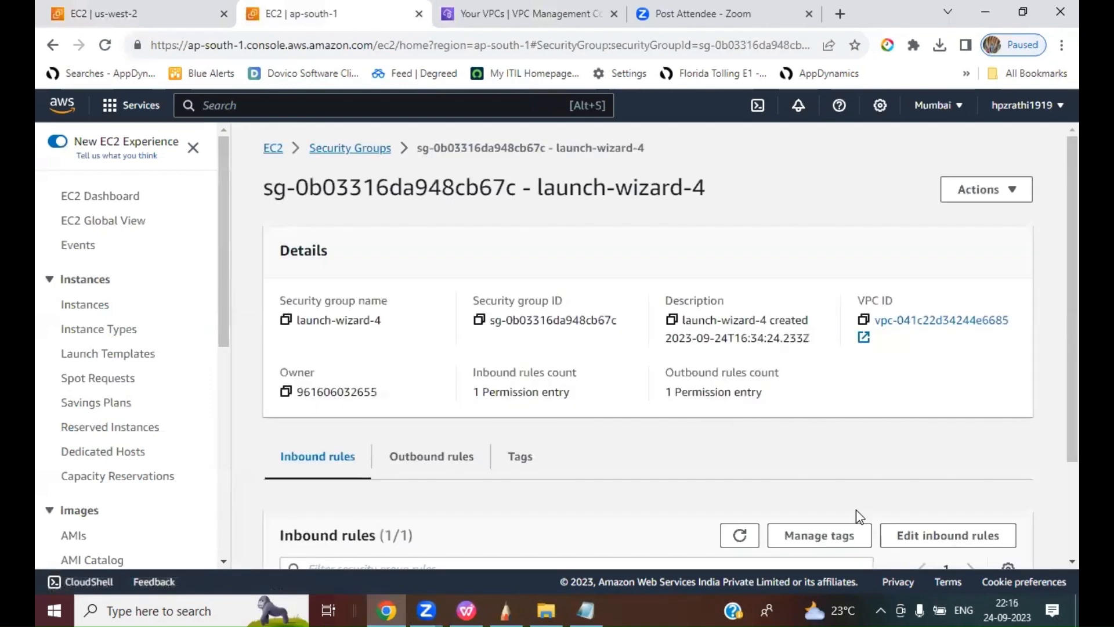
left_click(925, 534)
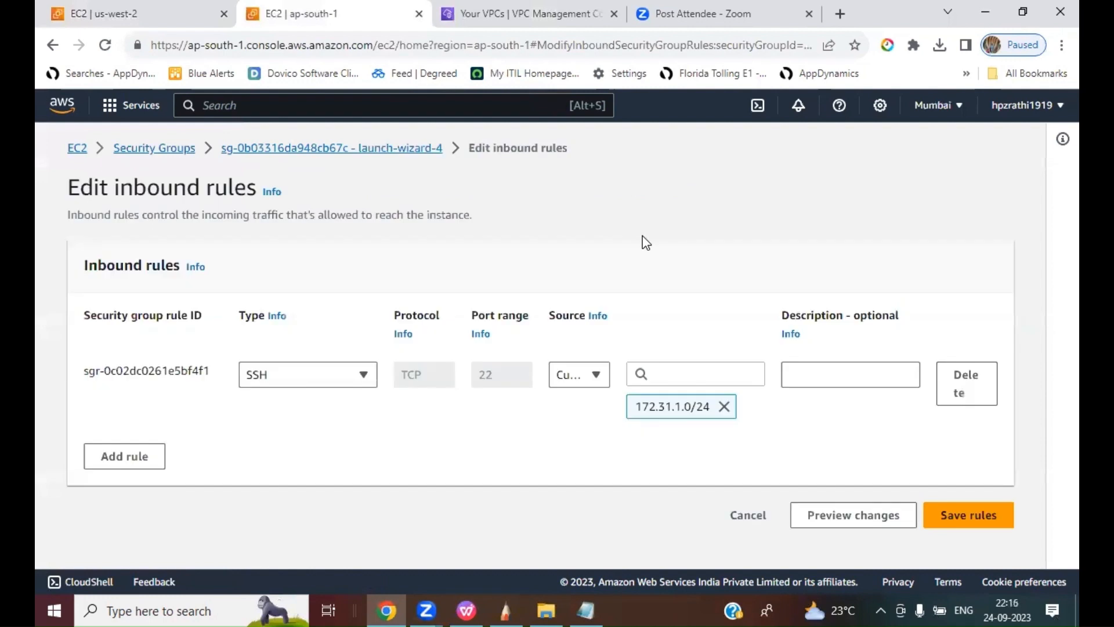
- Add a Custom TCP inbound rule to launch-wizard-4 with port range 0 - 65535 and source 10.0.0.0/16, and save the rules
left_click(114, 461)
type("- 65535")
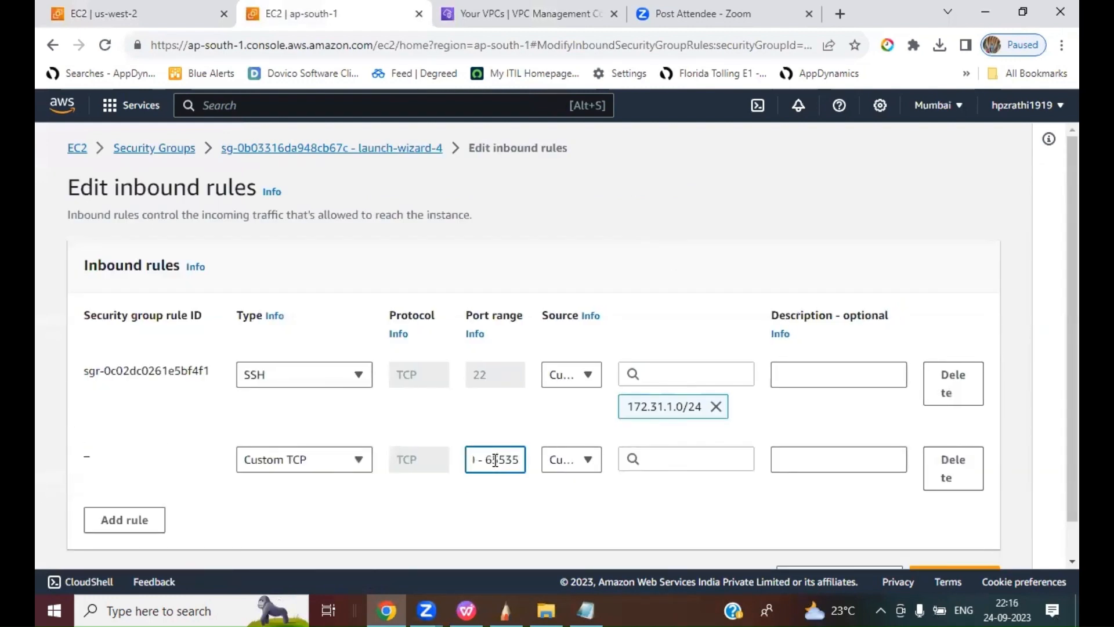
left_click(659, 458)
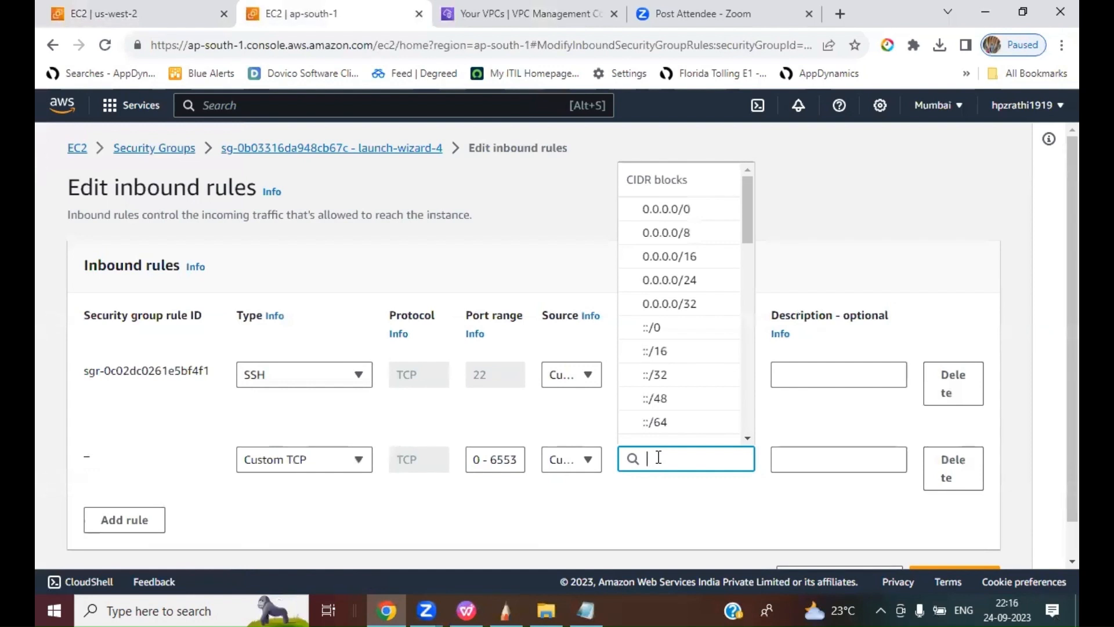
type("10.0.0.0/16")
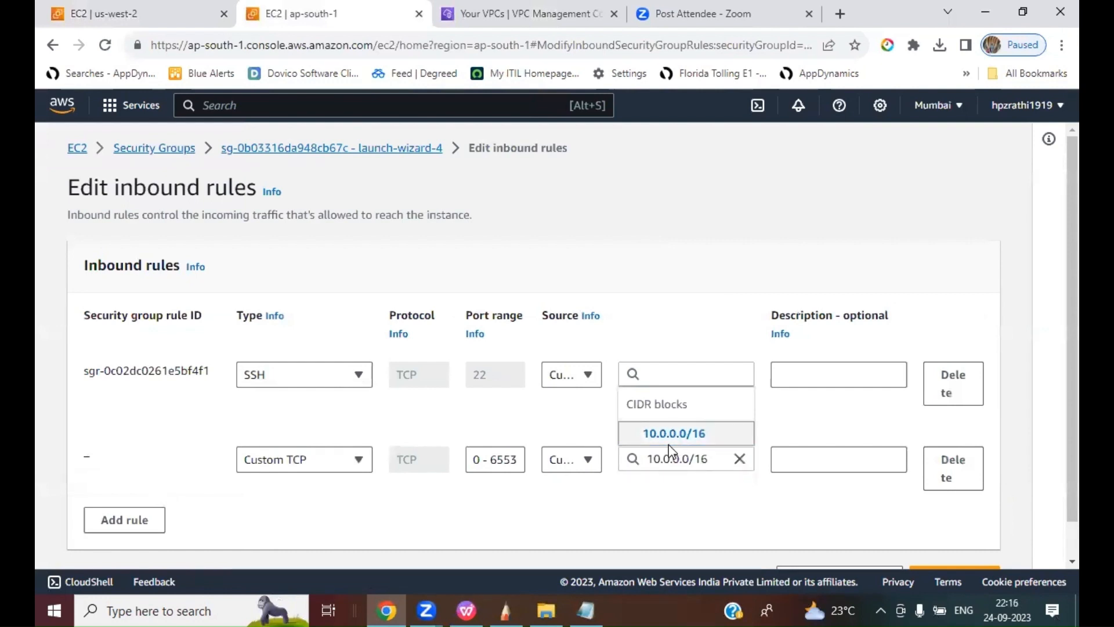
left_click(673, 434)
scroll(1056, 471, "down", 1)
left_click(954, 541)
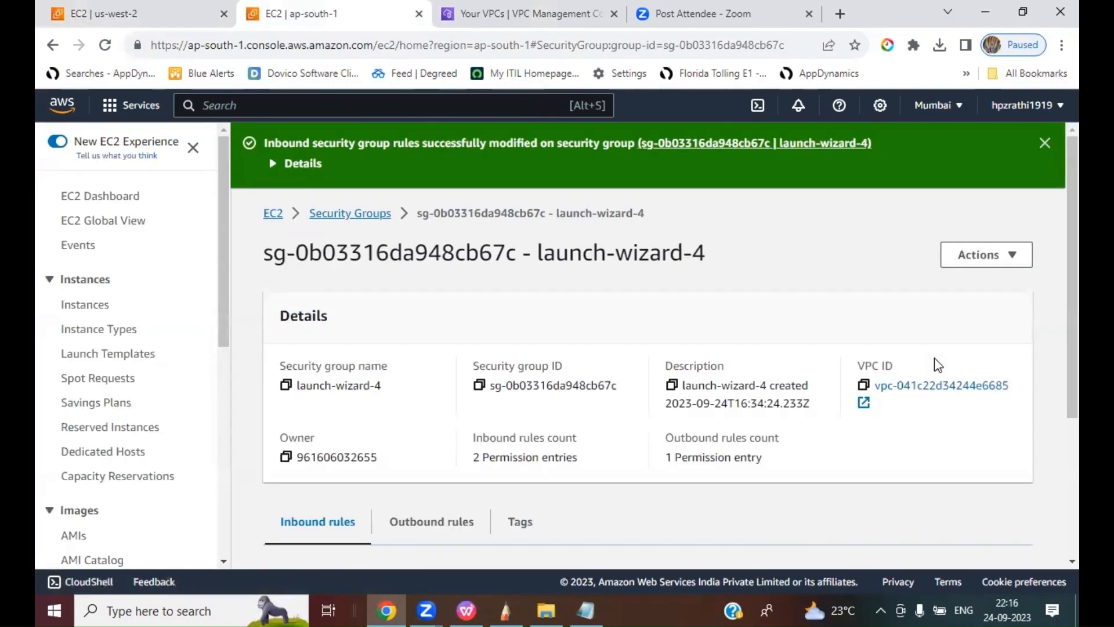
- Switch to the presentation to review the Lab Instructions slide, and return to the browser
left_click(506, 22)
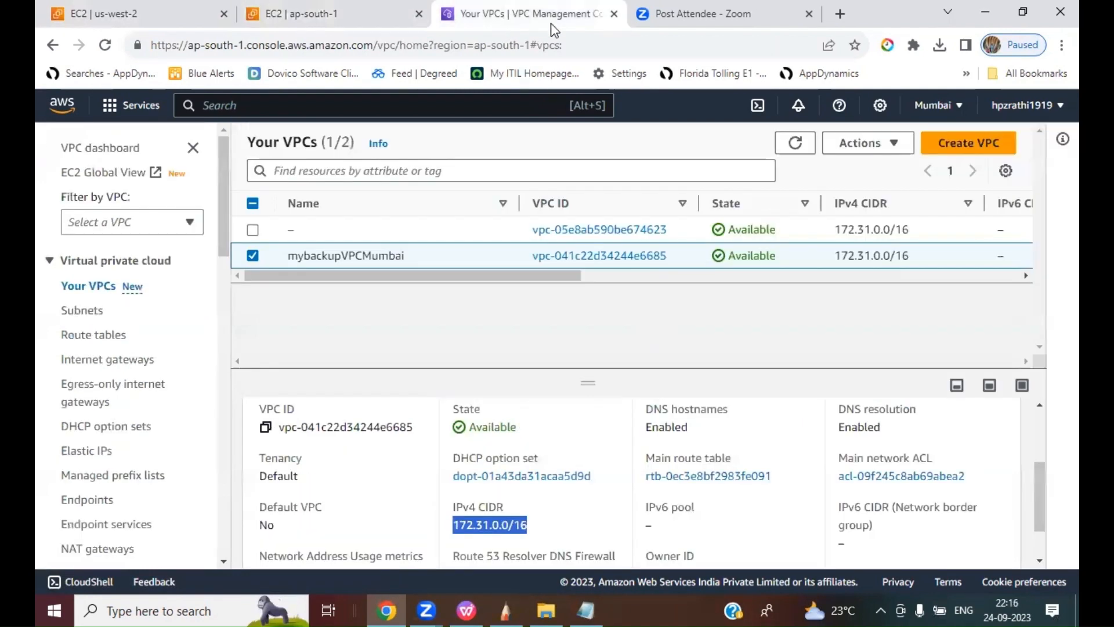
left_click(506, 610)
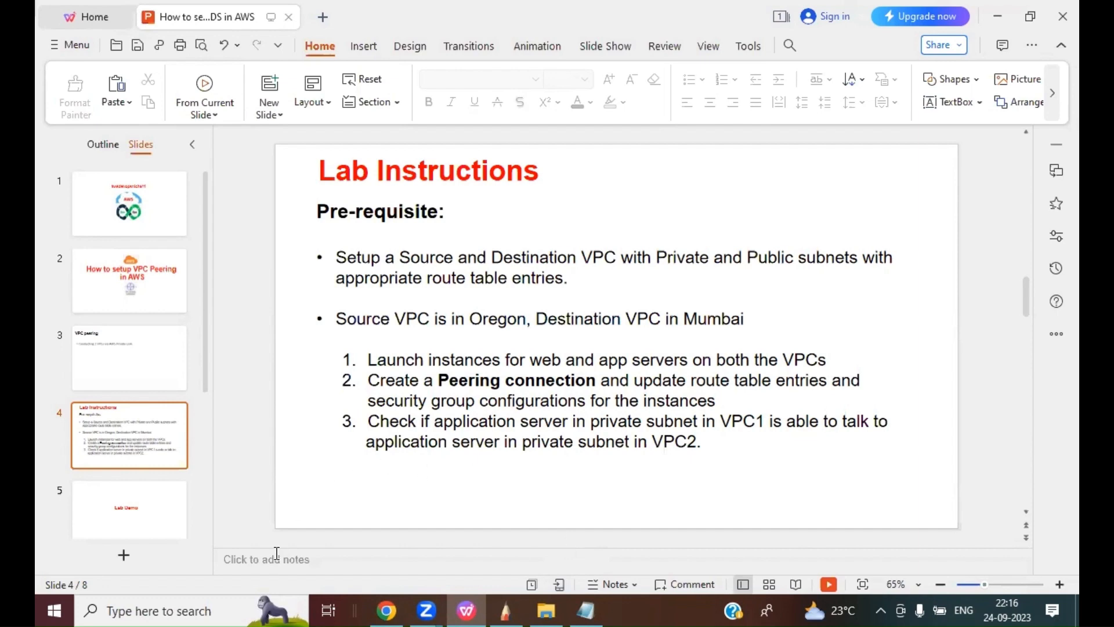
left_click(388, 610)
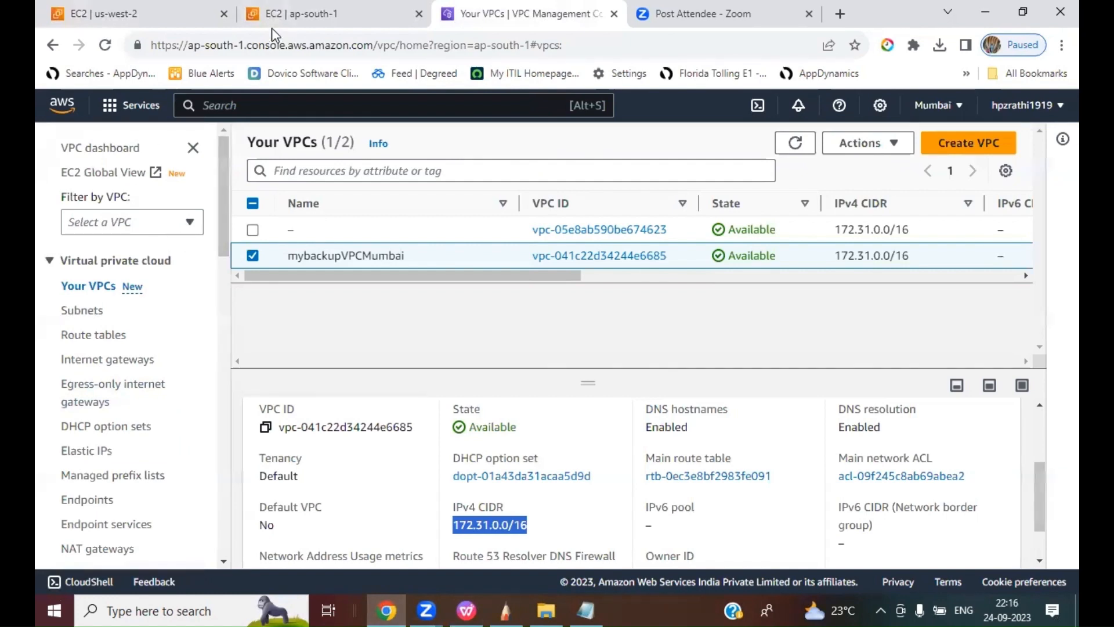
- Select only the webserver among Oregon's running EC2 instances and copy its public IPv4 address
left_click(96, 14)
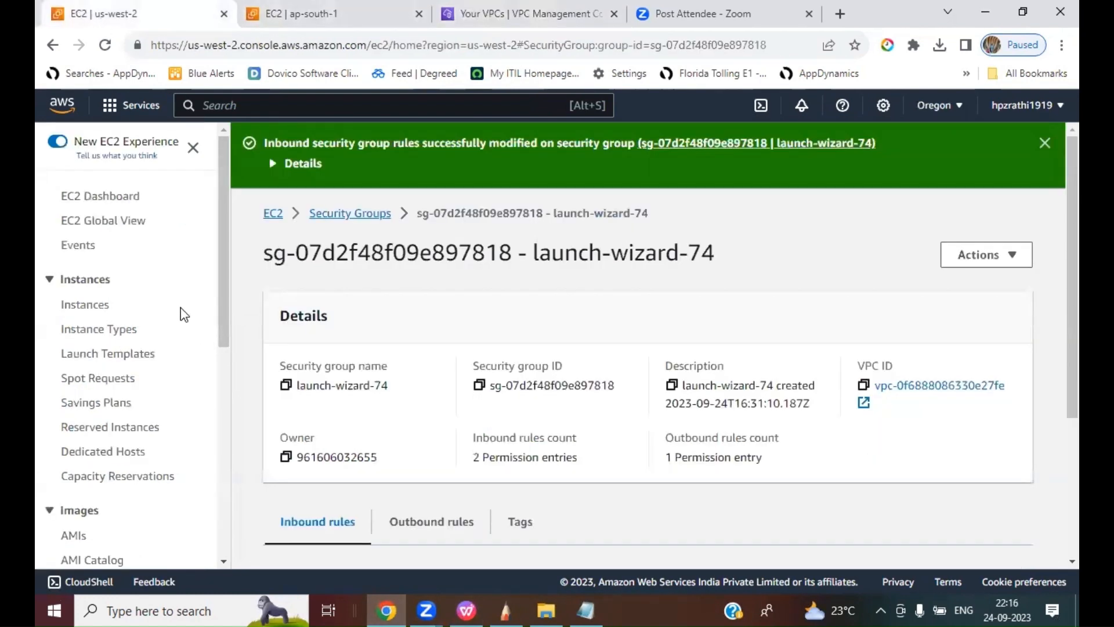
left_click(102, 196)
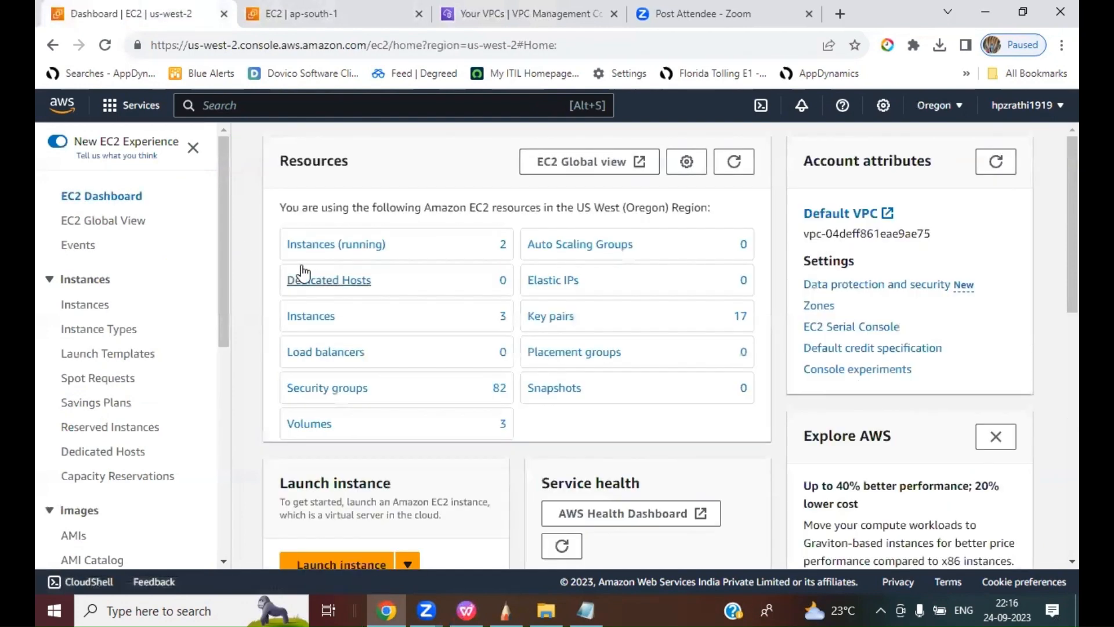
left_click(336, 244)
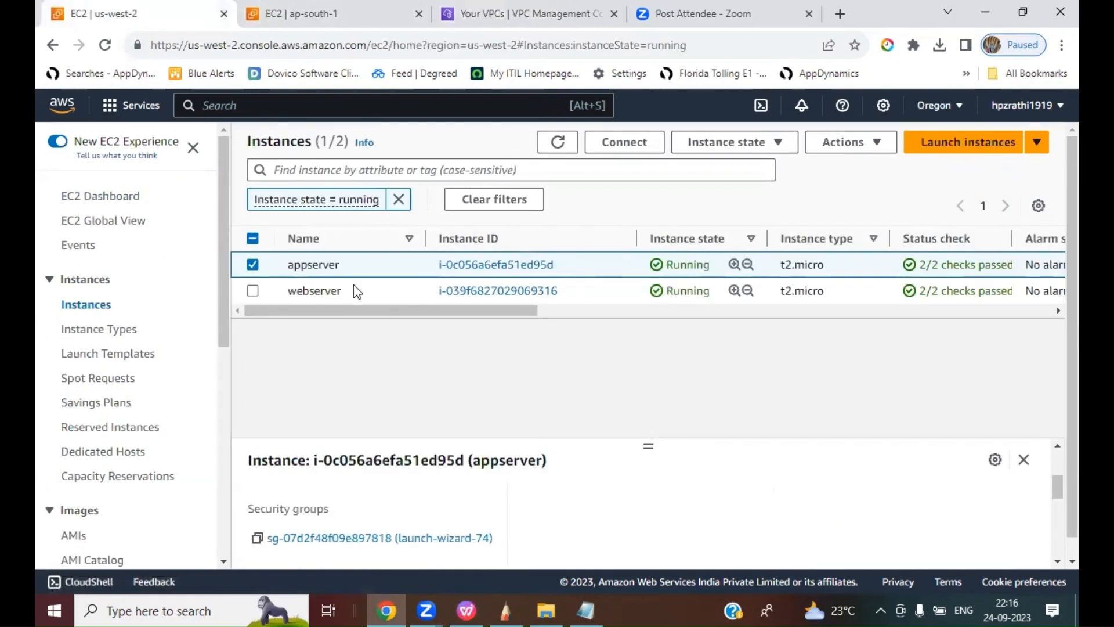
left_click(253, 264)
left_click(252, 291)
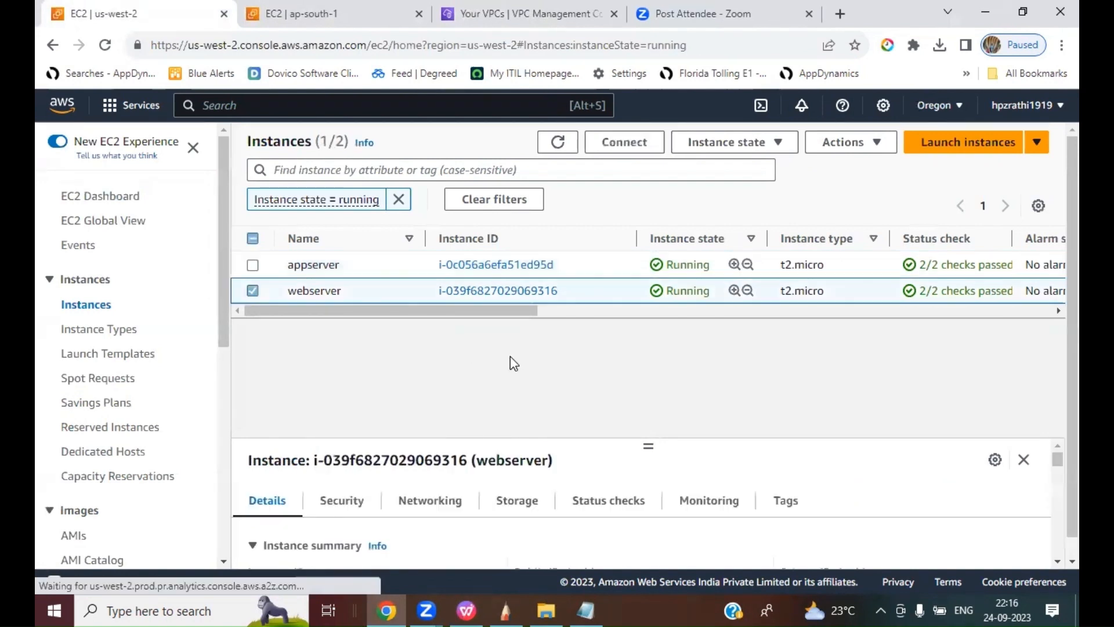
scroll(1055, 557, "down", 3)
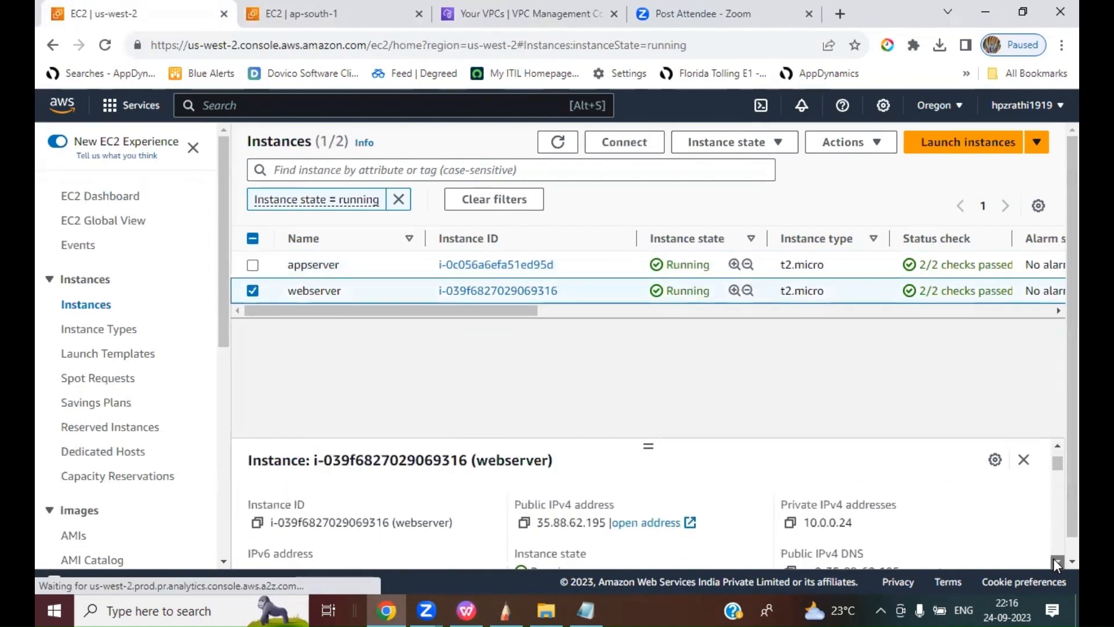
left_click(524, 492)
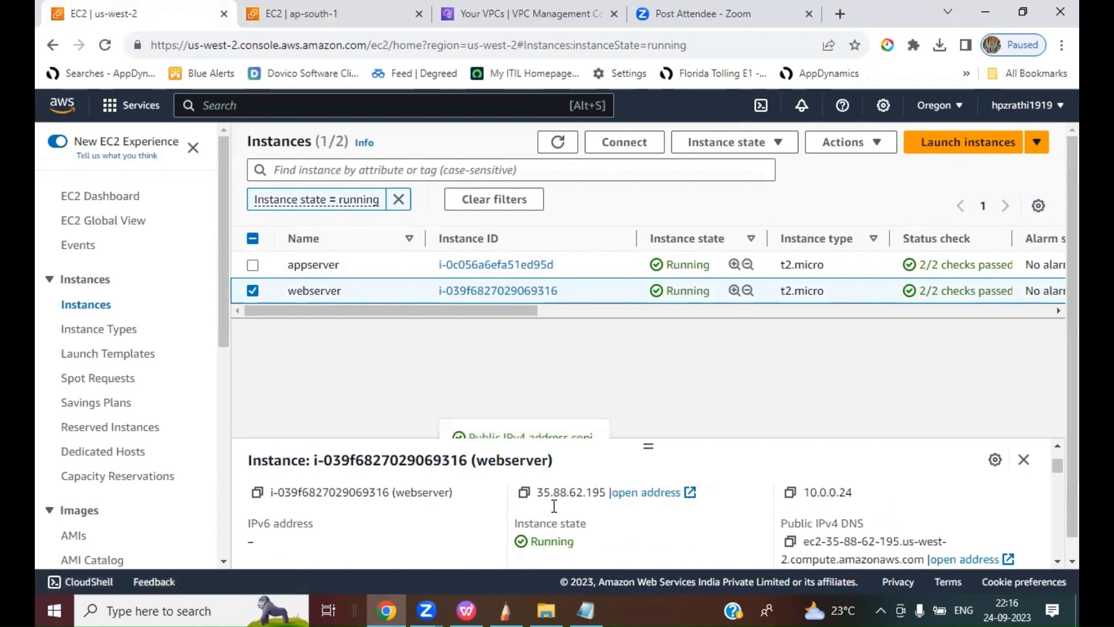
- Launch PuTTY and set the session's host name to the Oregon webserver's address, 35.88.62.195
left_click(209, 610)
type("putty")
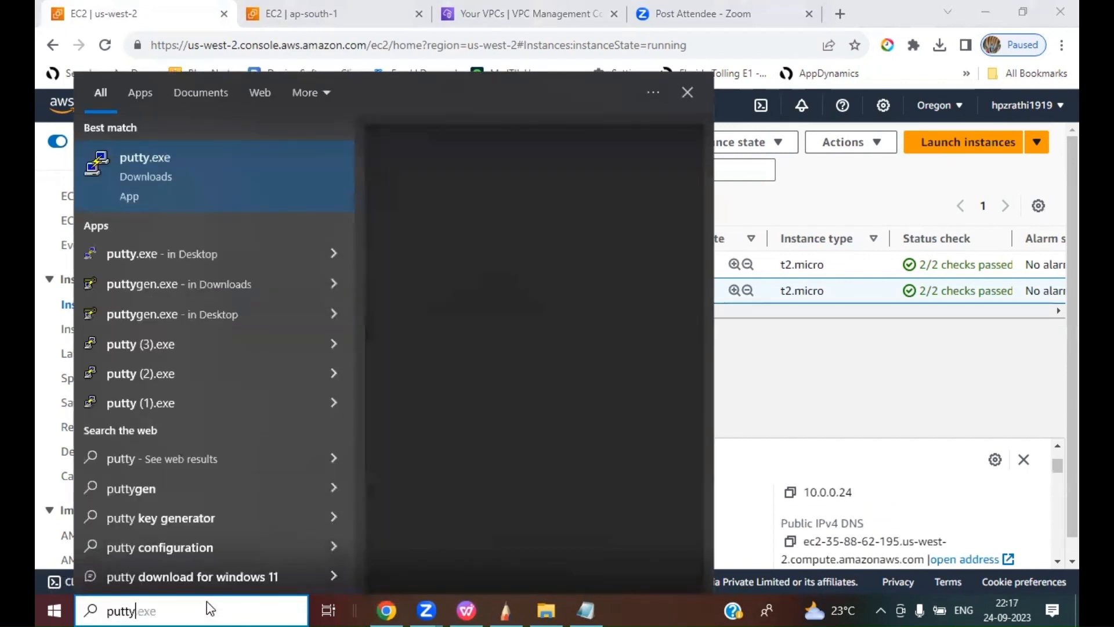
key("Return")
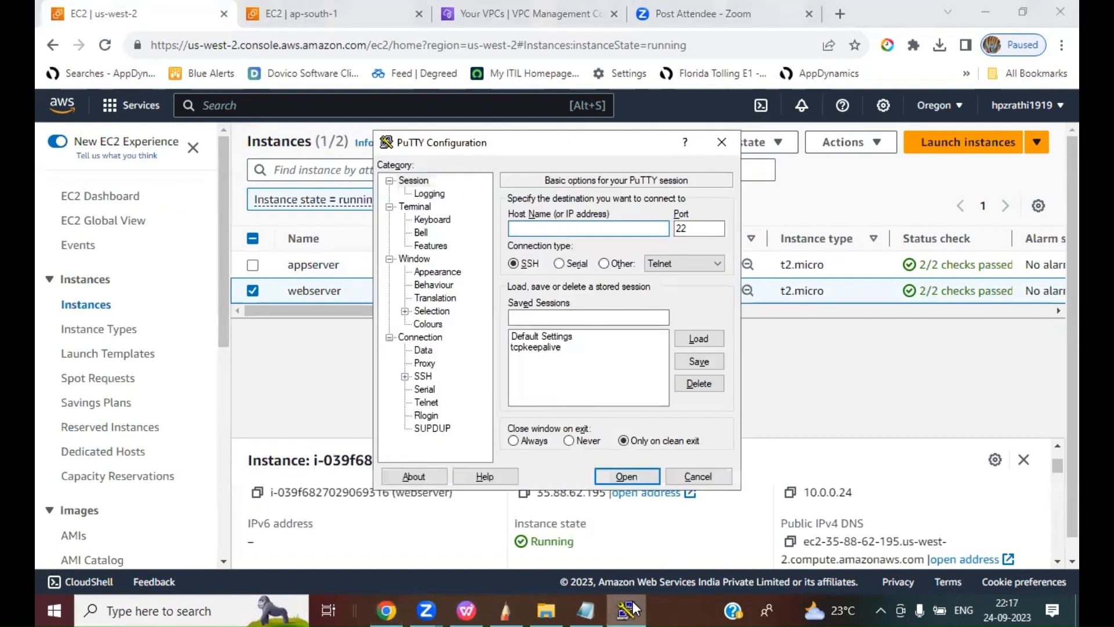
key("ctrl+v")
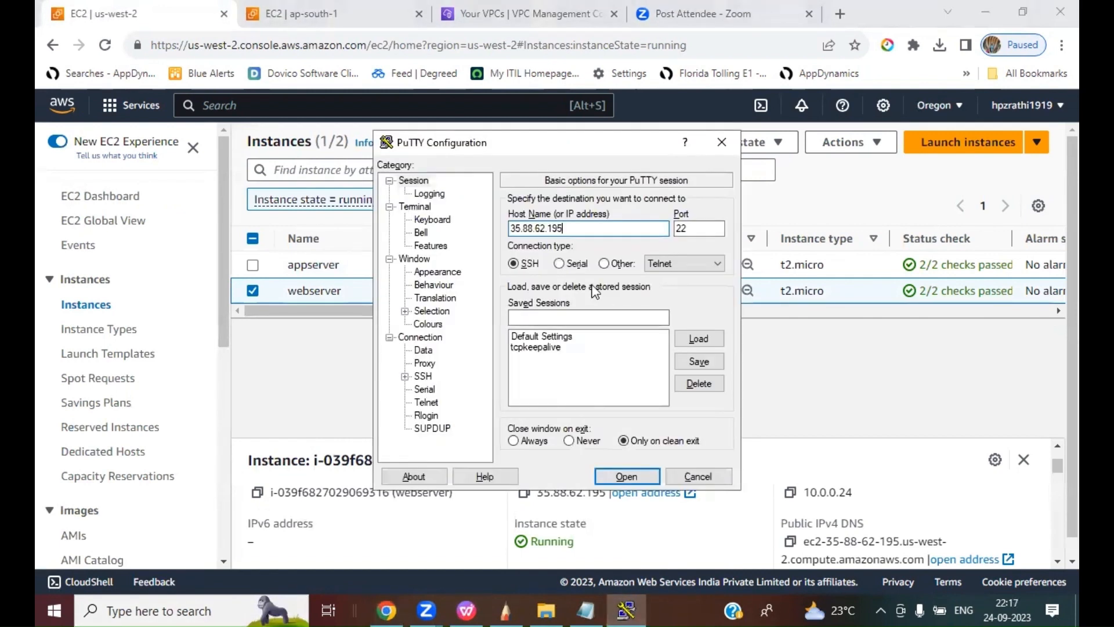
- Set the PuTTY session's private key file for SSH authentication to 040923.ppk from the Downloads folder
left_click(405, 376)
left_click(420, 389)
left_click(460, 402)
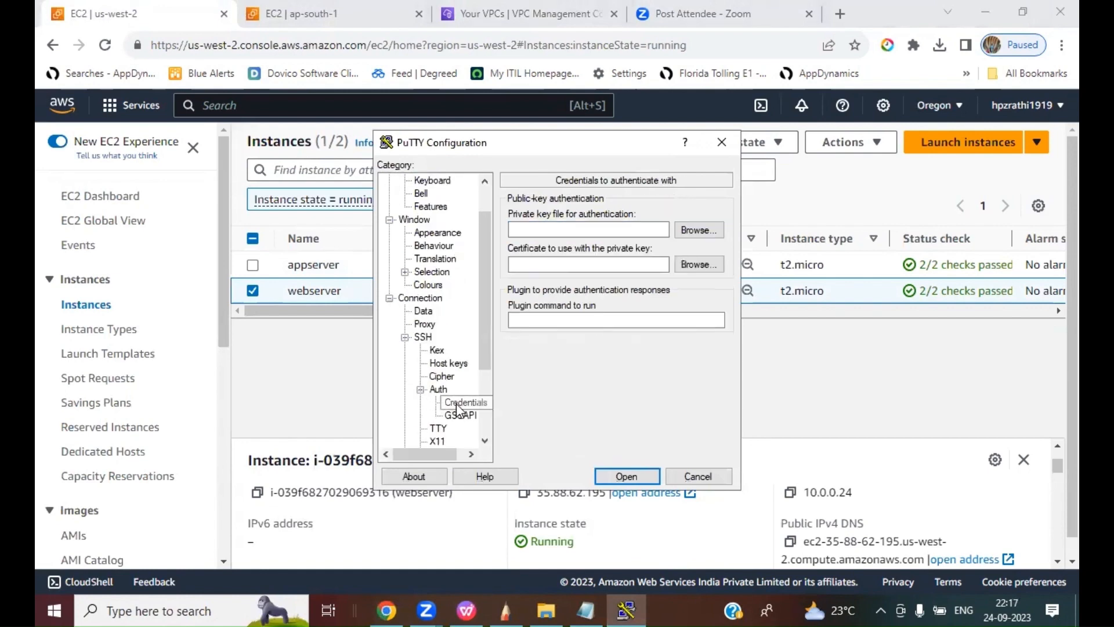
left_click(698, 230)
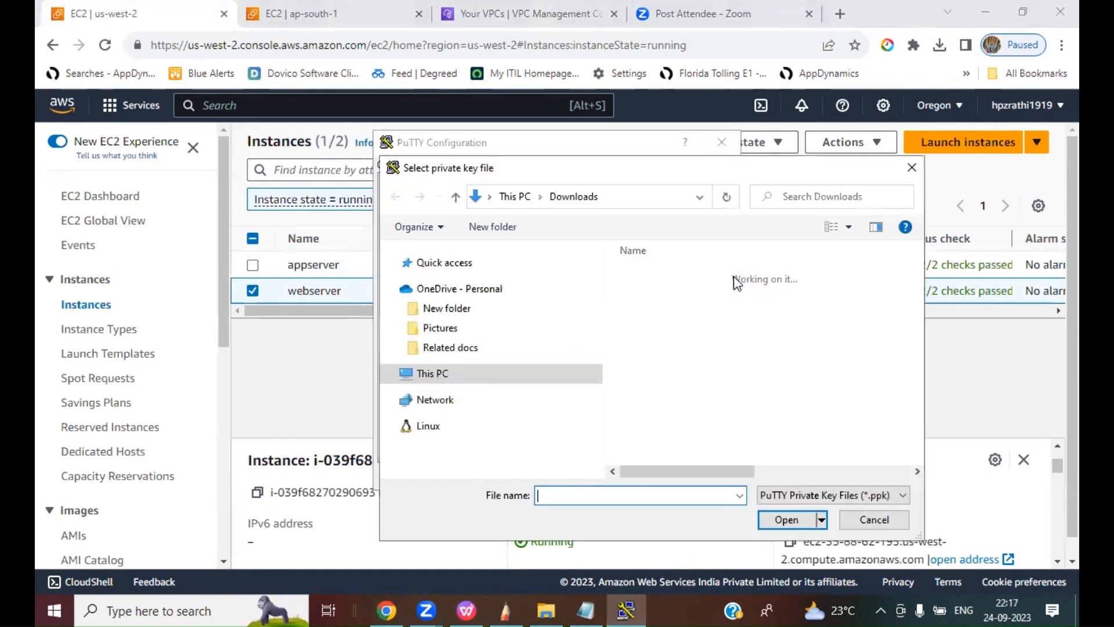
type("0409")
key("Down")
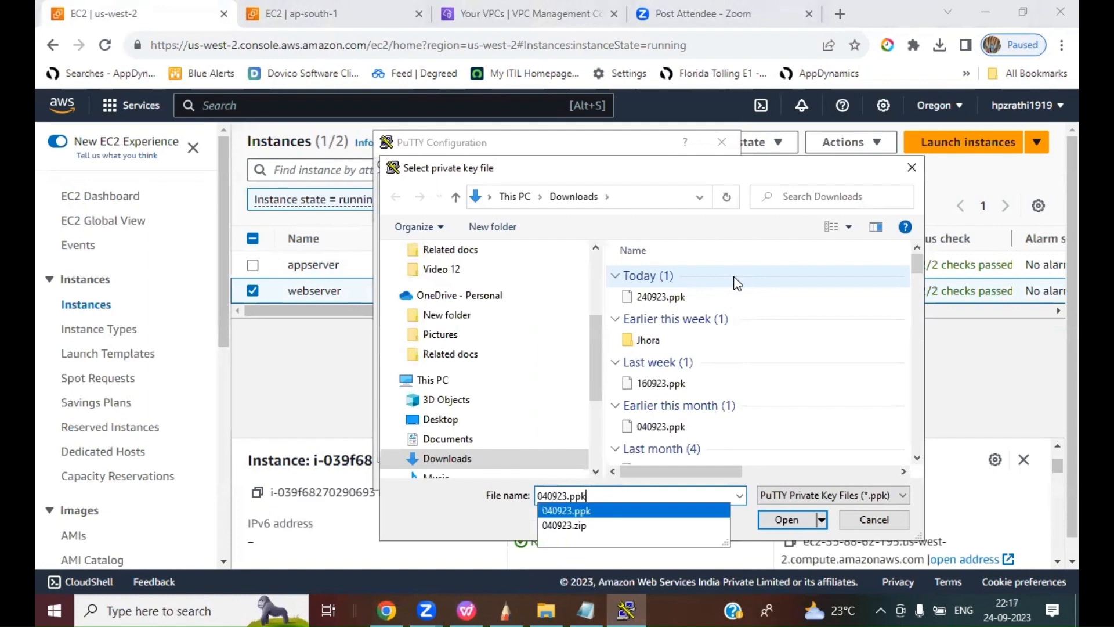
key("Return")
key("Return")
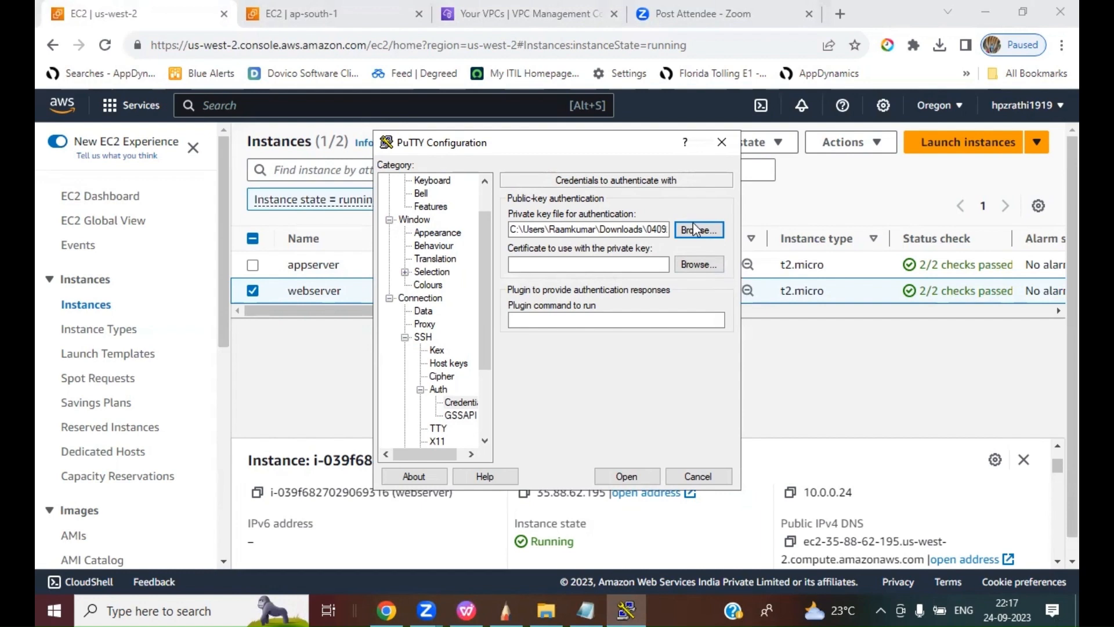
- Launch Pageant, add the private key file 040923.ppk to its key list, and close the list
left_click(164, 609)
type("pageant")
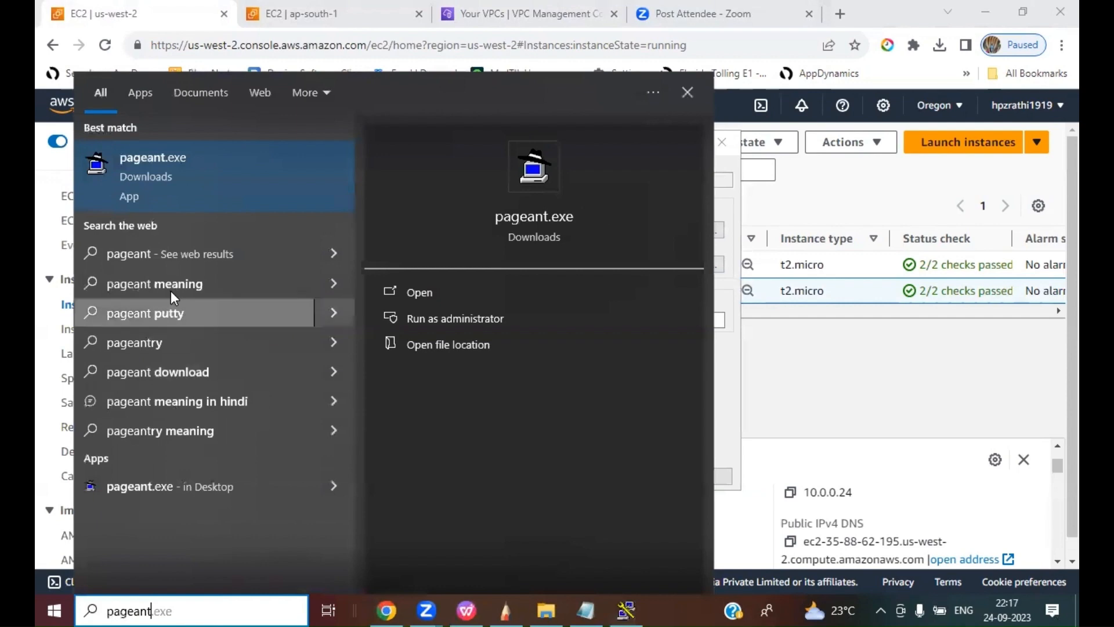
left_click(154, 177)
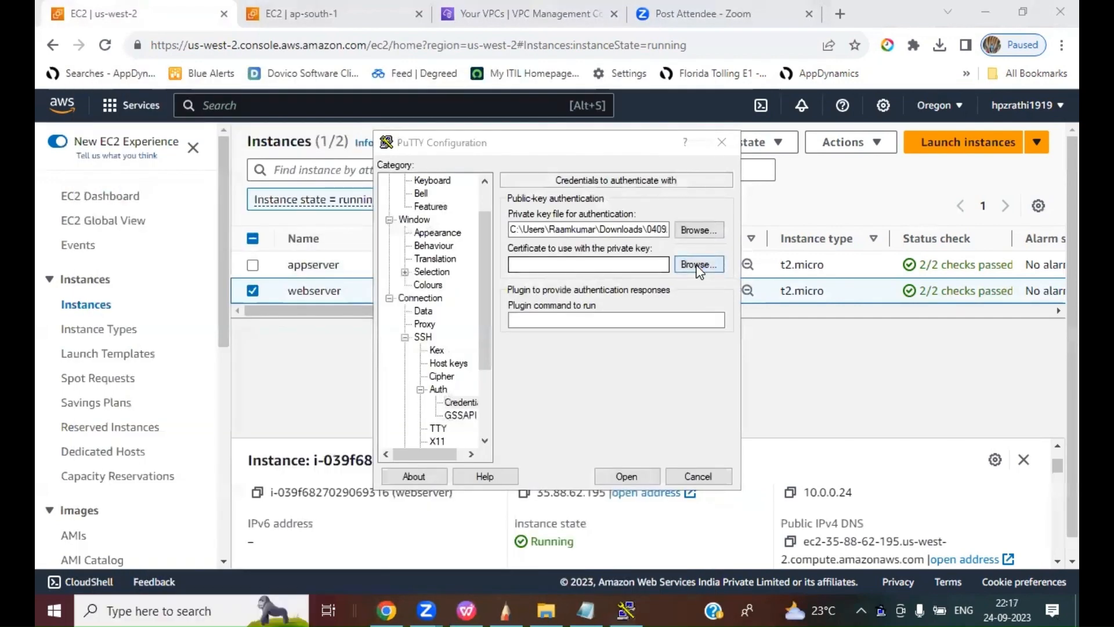
double_click(883, 608)
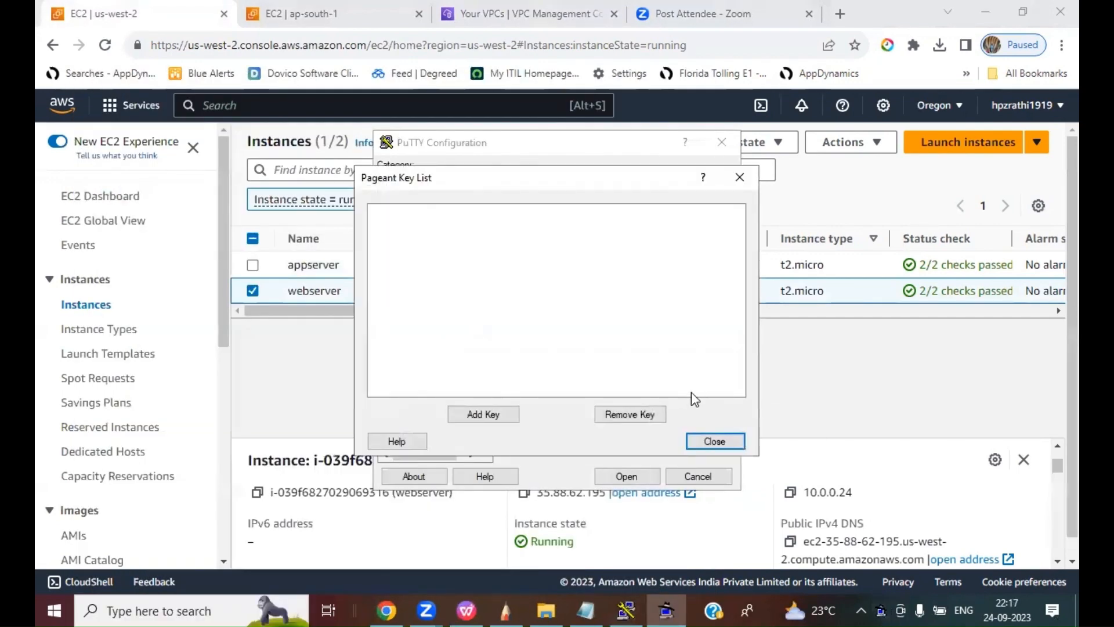
left_click(486, 414)
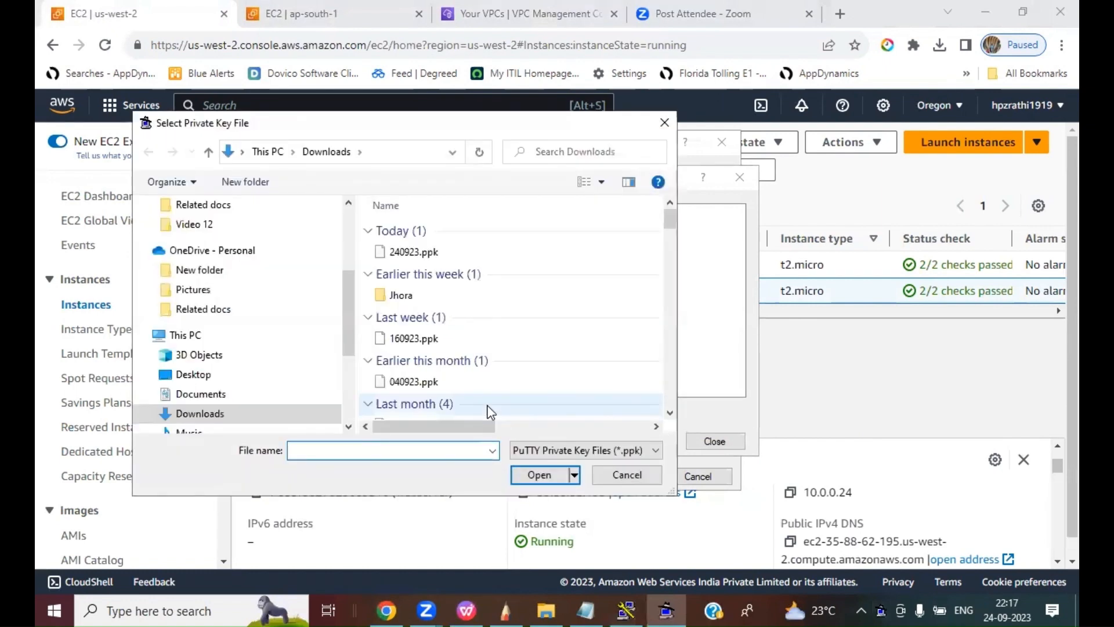
double_click(438, 381)
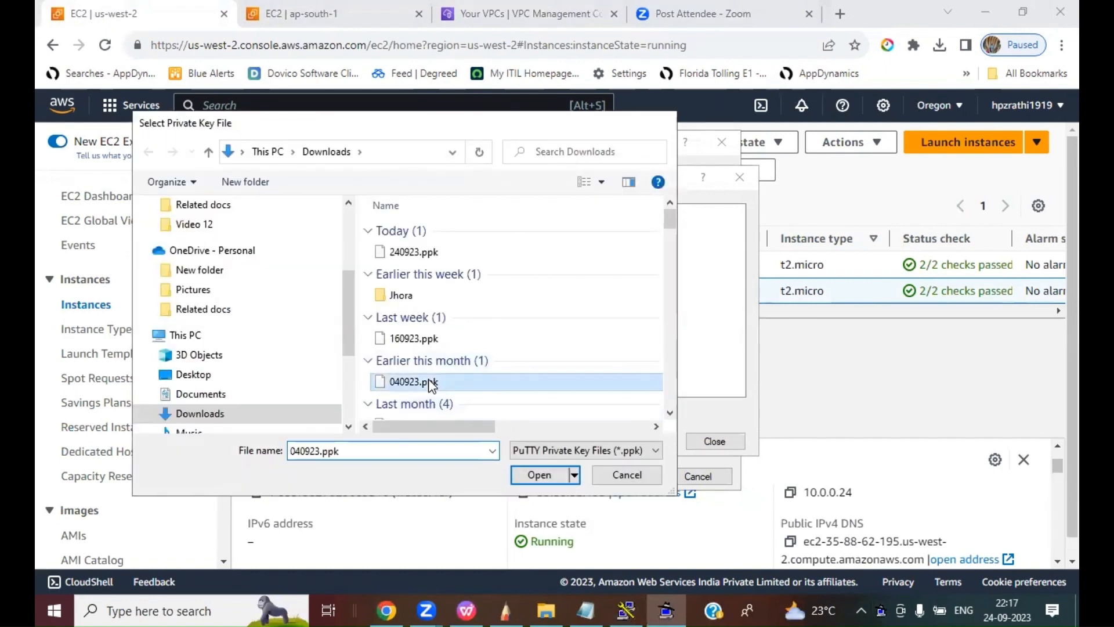
left_click(715, 441)
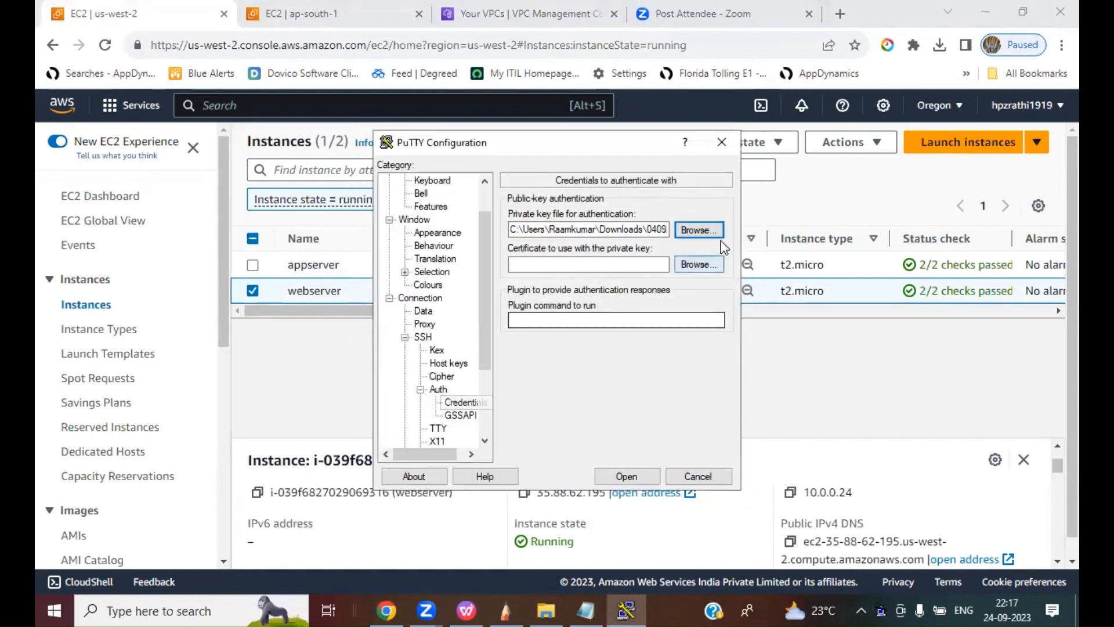
- Allow agent forwarding in PuTTY's SSH authentication options and open the session to the webserver
left_click(440, 390)
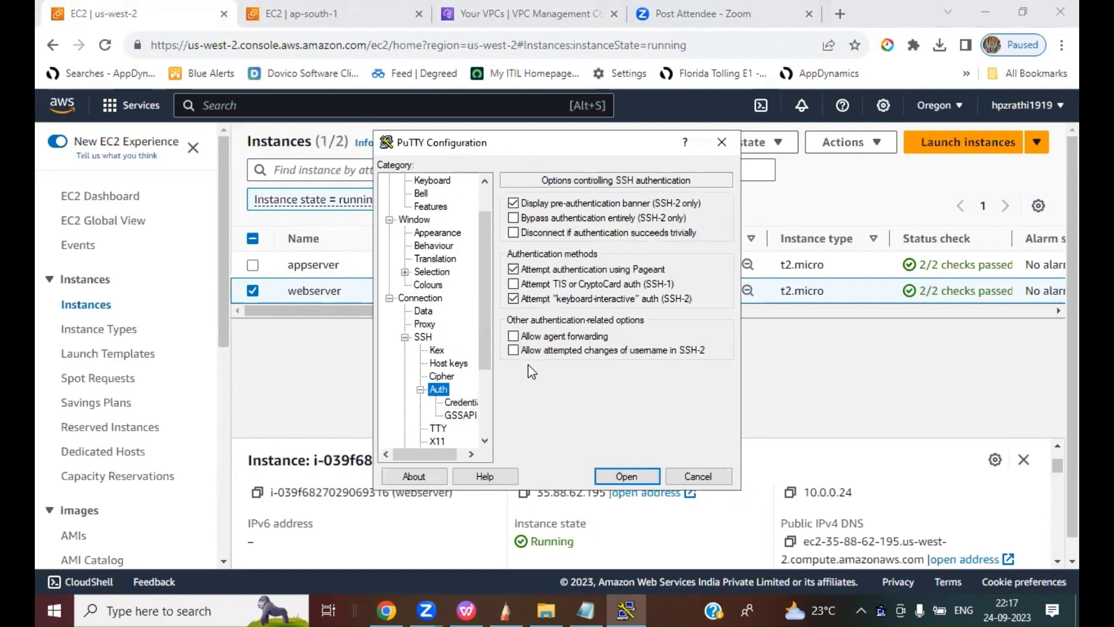
left_click(514, 337)
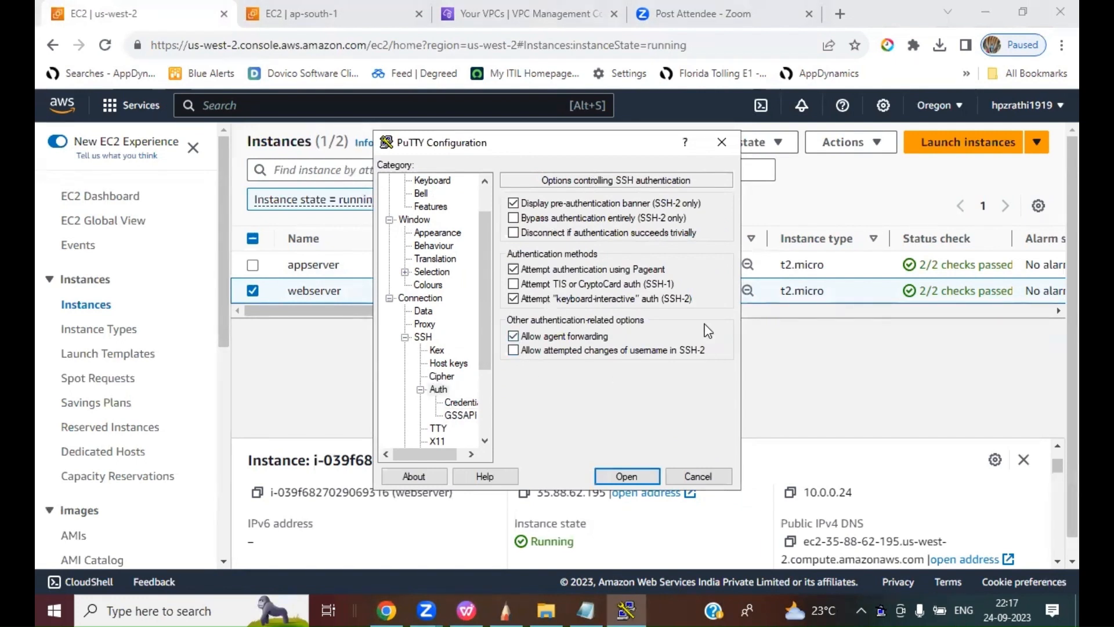
left_click_drag(611, 335, 643, 309)
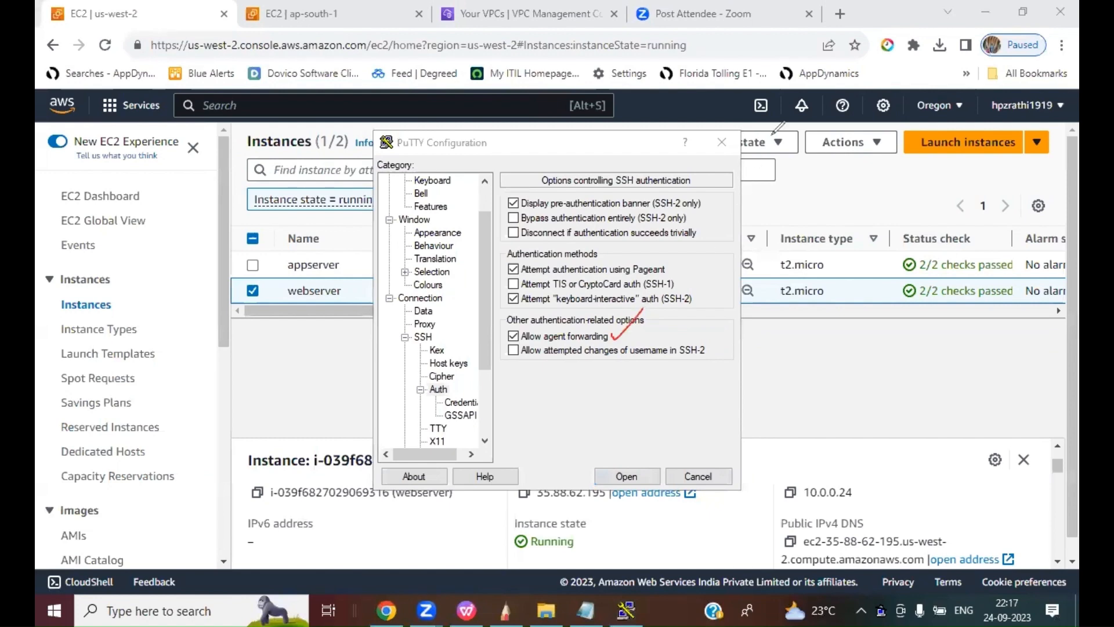
left_click(626, 476)
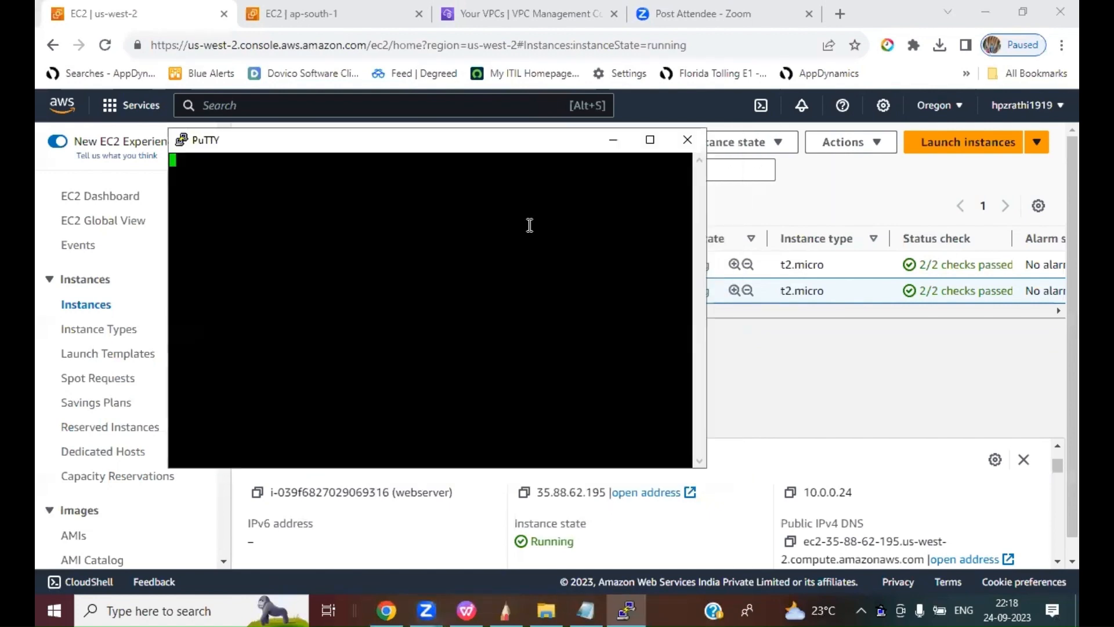
- Log in to the Oregon webserver as ec2-user
left_click_drag(355, 145, 452, 197)
left_click(647, 504)
type("e")
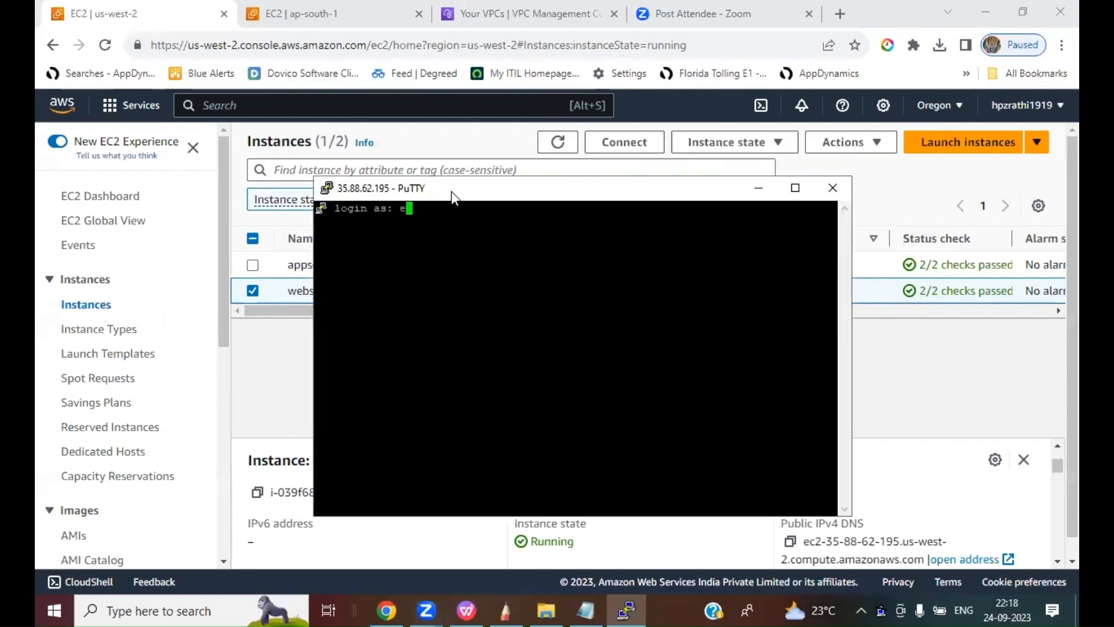
type("c2-user")
key("Return")
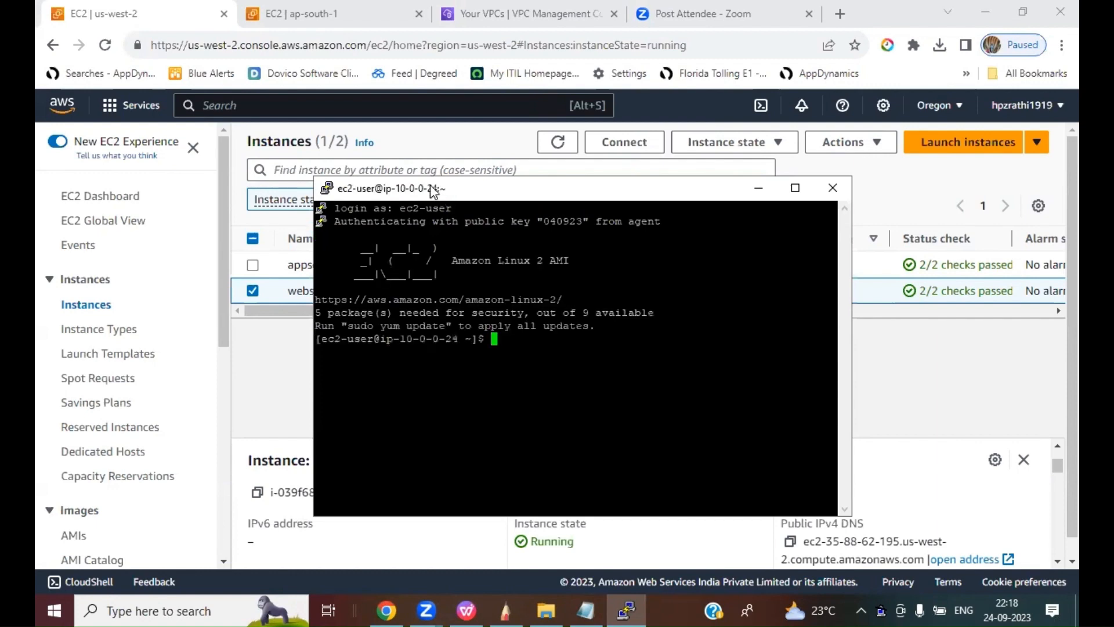
- Set the terminal's font size to 14, apply the change, and reposition the enlarged window so it is fully visible
right_click(430, 186)
left_click(476, 425)
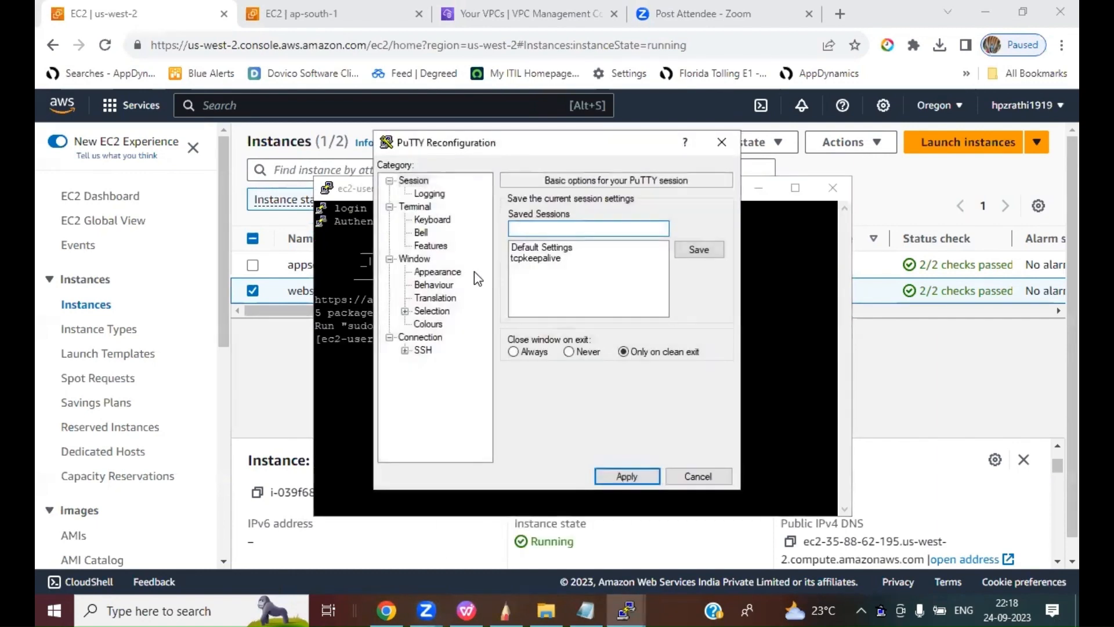
left_click(438, 272)
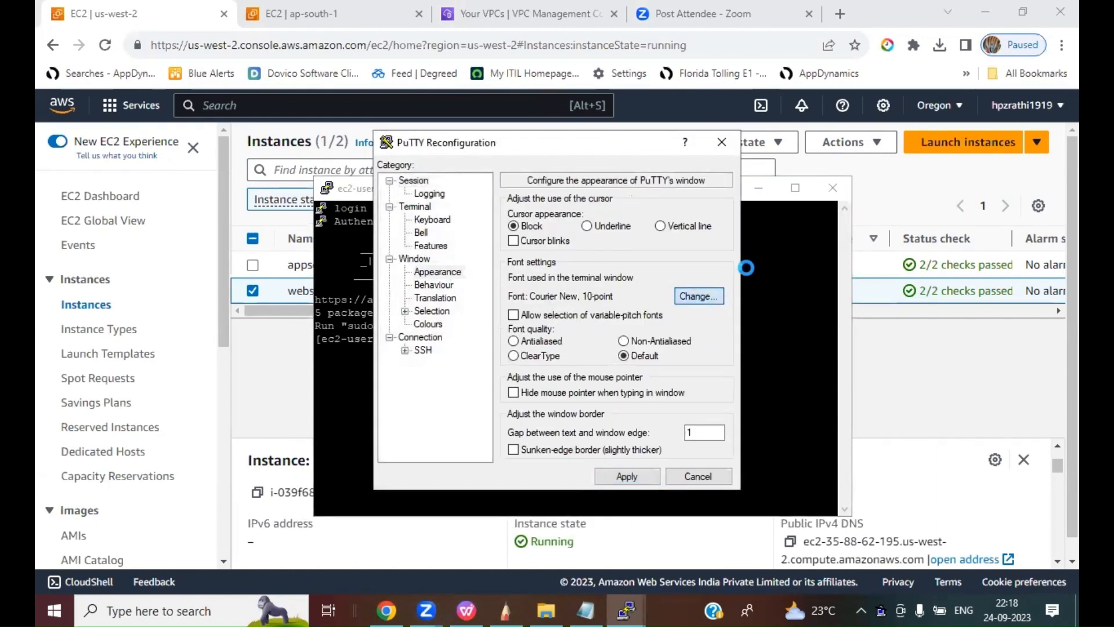
left_click(698, 296)
left_click(691, 313)
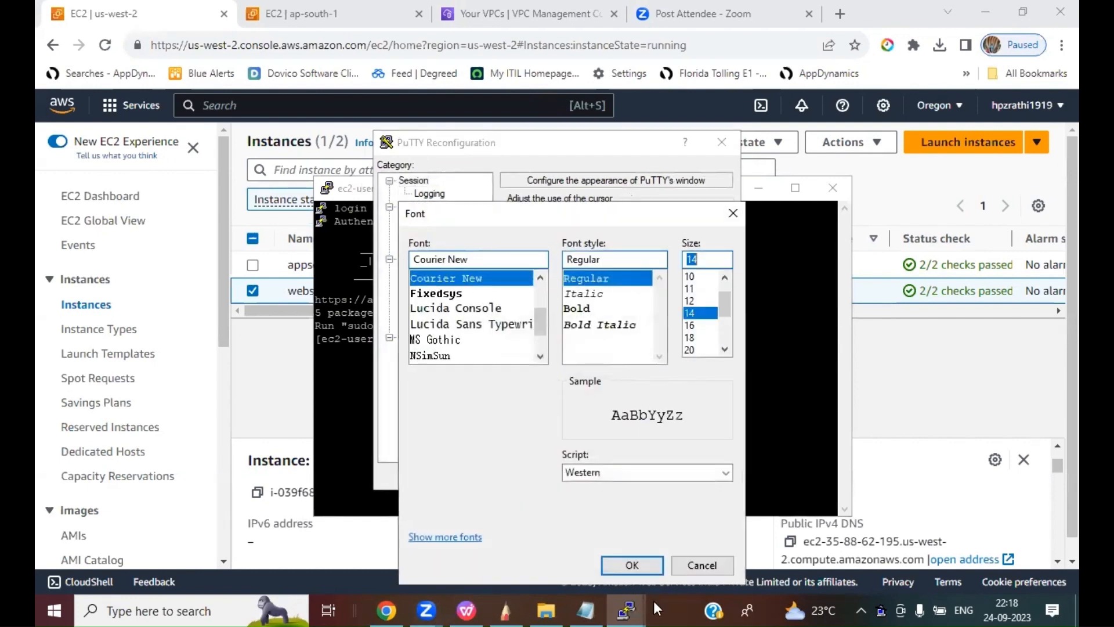
left_click(632, 565)
left_click(627, 474)
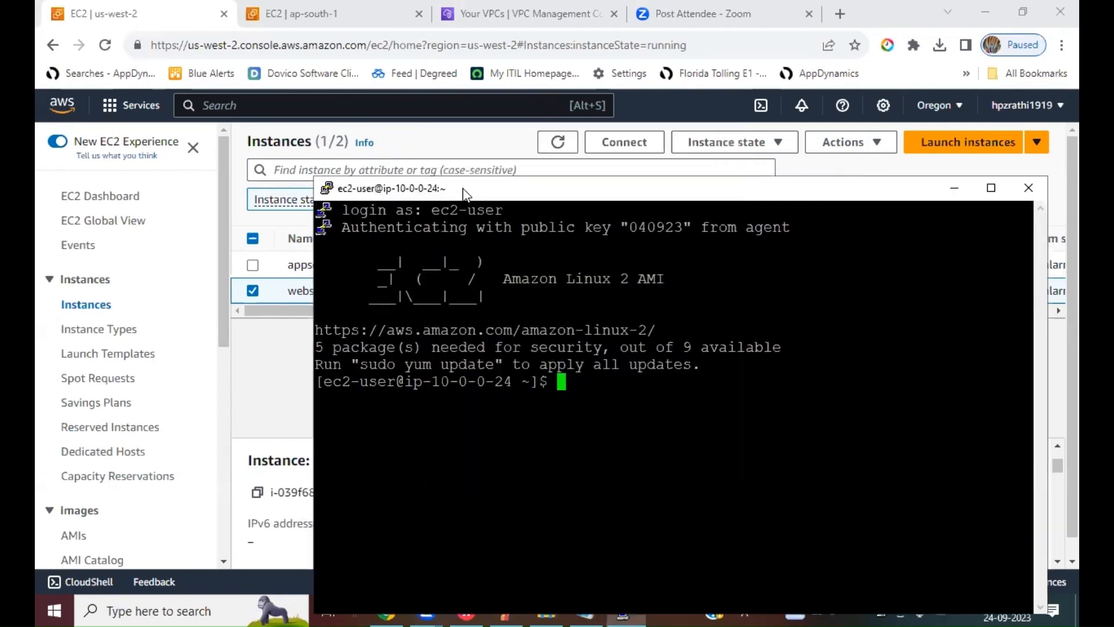
left_click_drag(464, 190, 323, 104)
- Begin the command ssh ec2-user@ in the terminal, and copy the Oregon appserver's private IPv4 address from the EC2 console
type("ssh ")
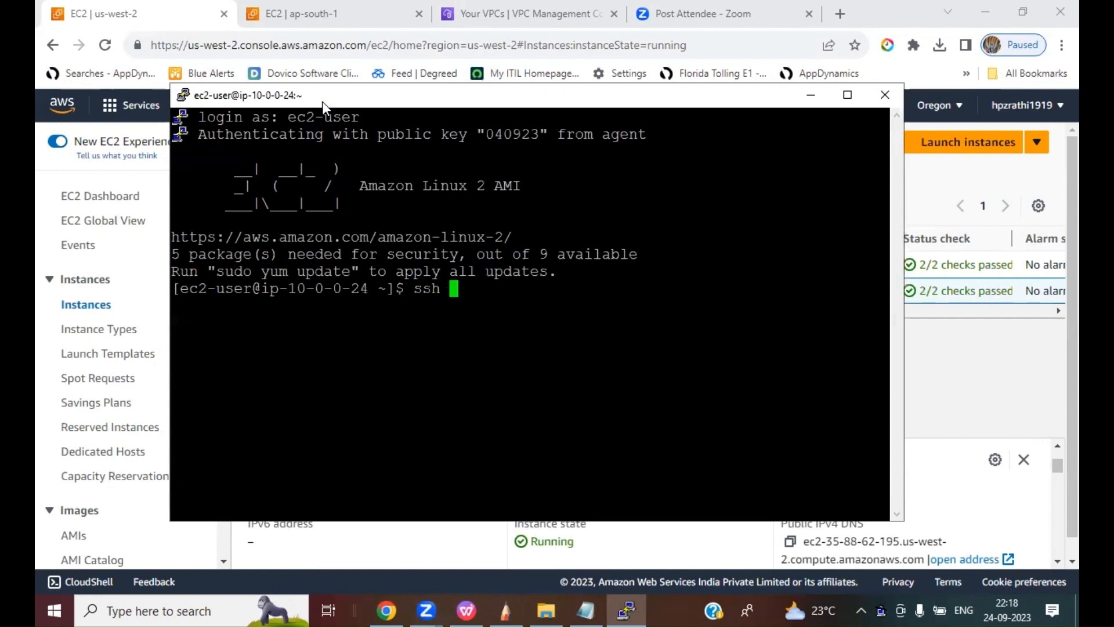
type("ec2-user@")
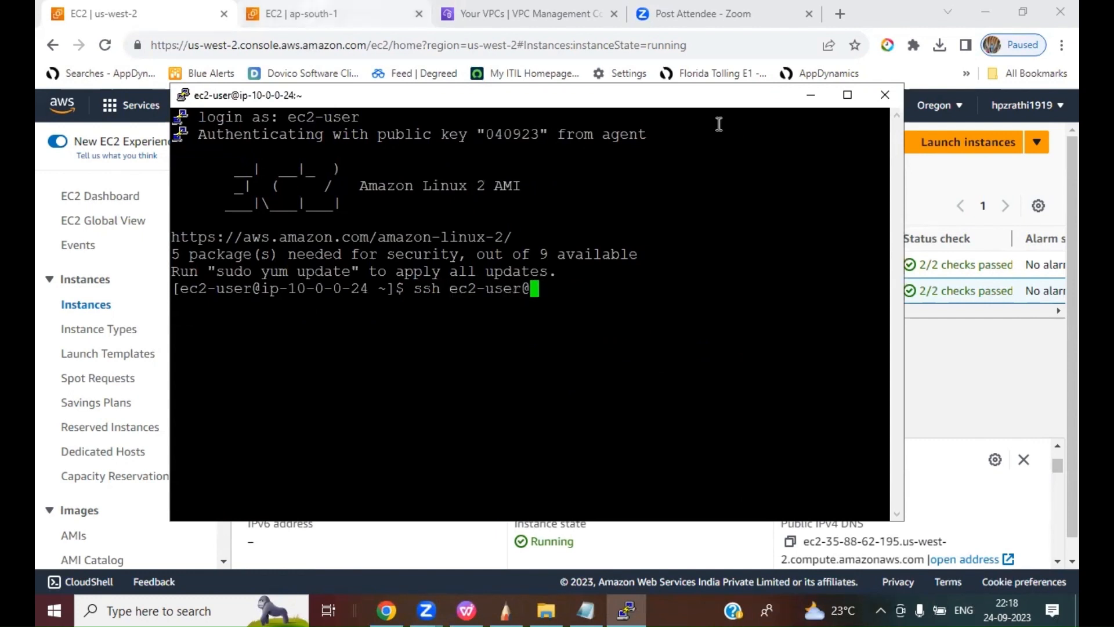
left_click(810, 95)
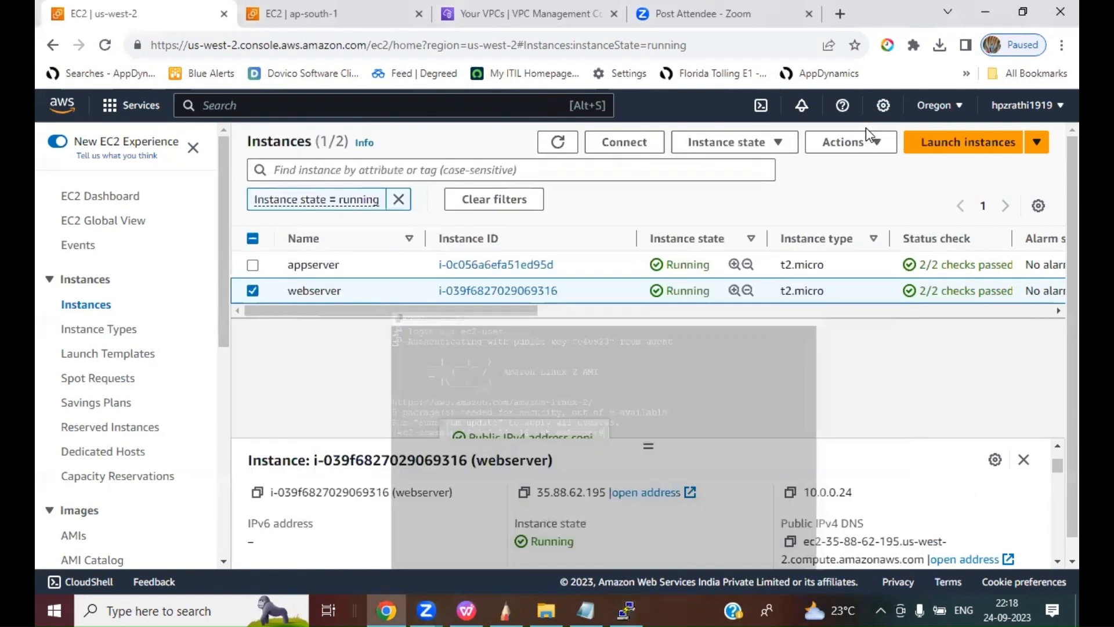
left_click(253, 290)
left_click(253, 264)
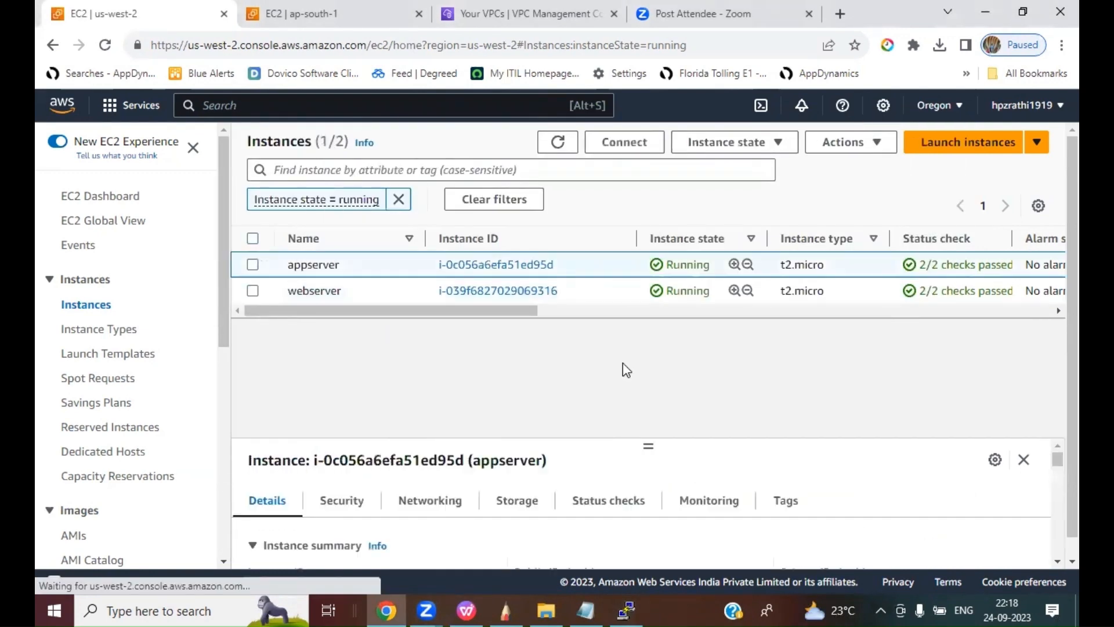
left_click(1057, 561)
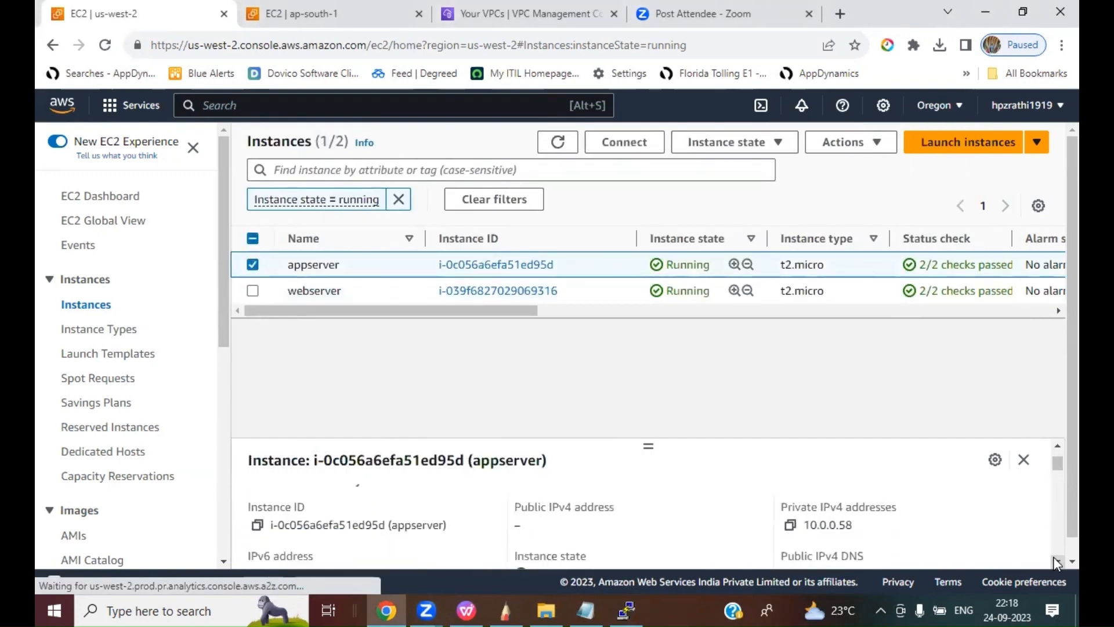
left_click(790, 525)
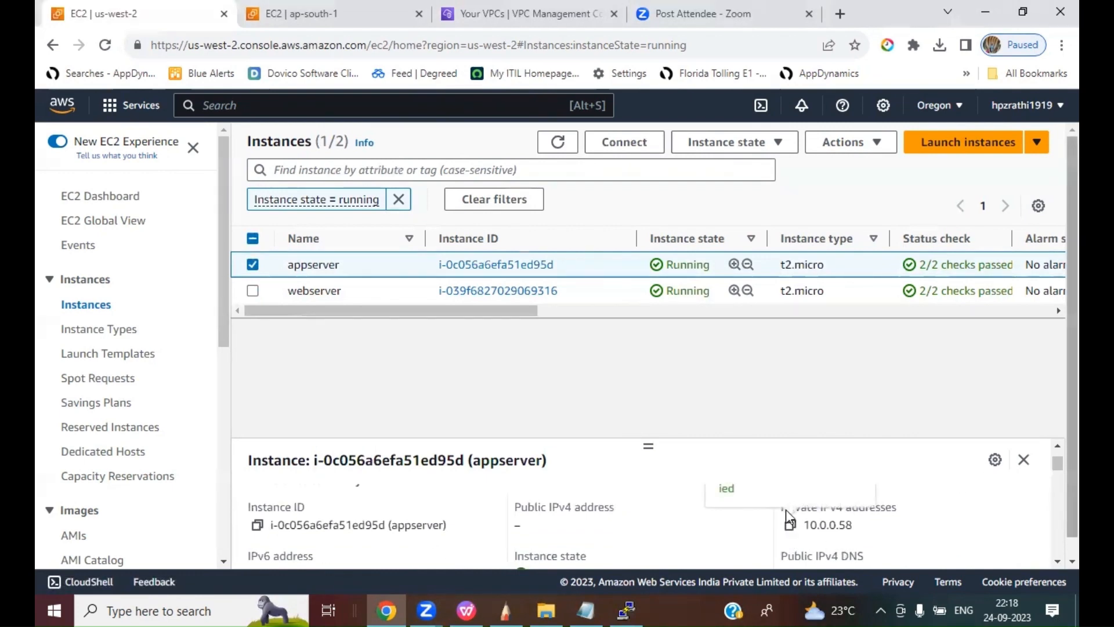
- Complete the SSH command with 10.0.0.58, maximize the terminal, and connect to the appserver, accepting its host key
left_click(628, 607)
right_click(908, 297)
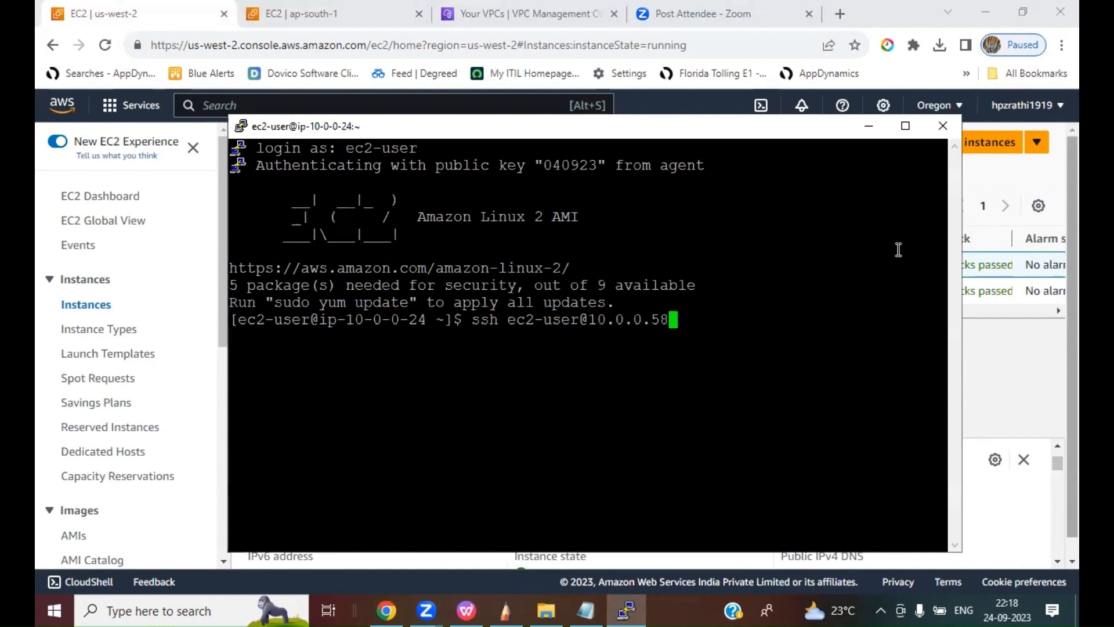
left_click(905, 126)
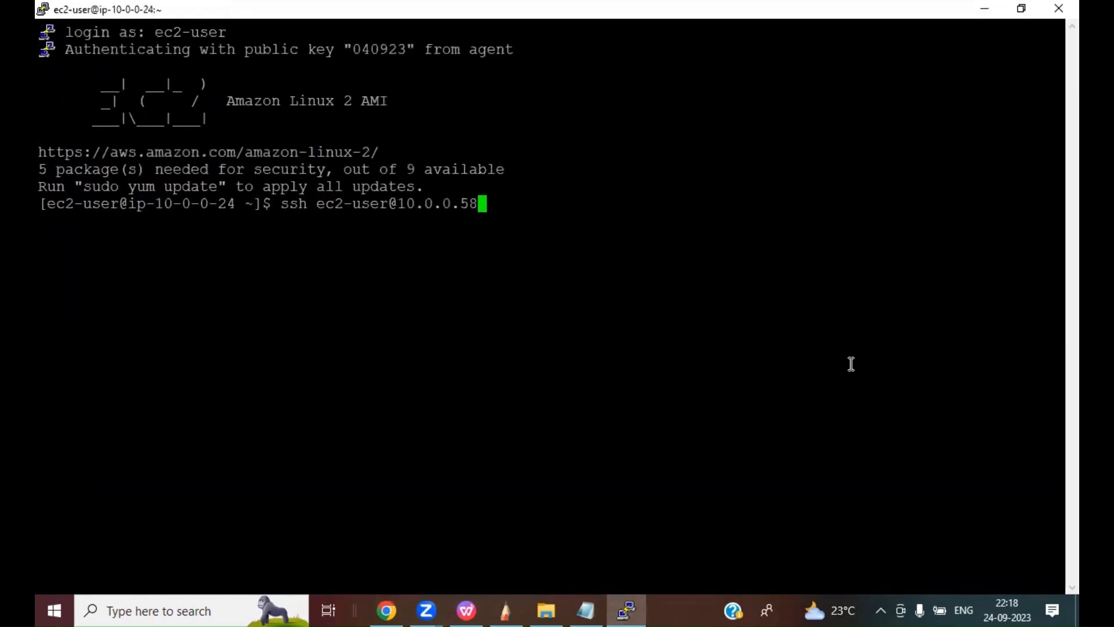
key("Return")
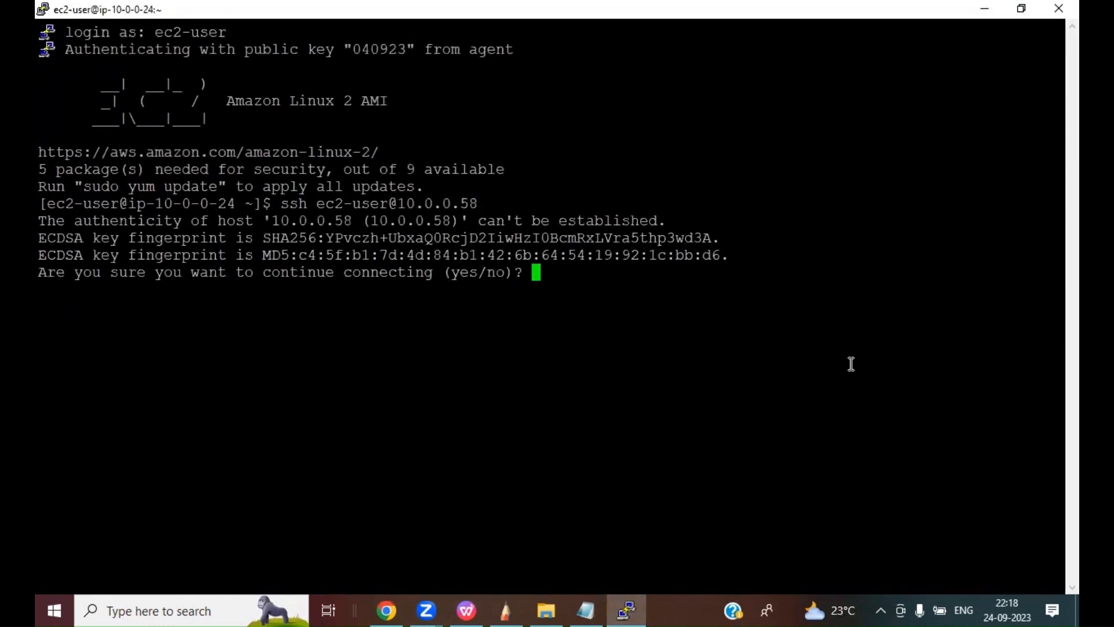
type("yes")
key("Return")
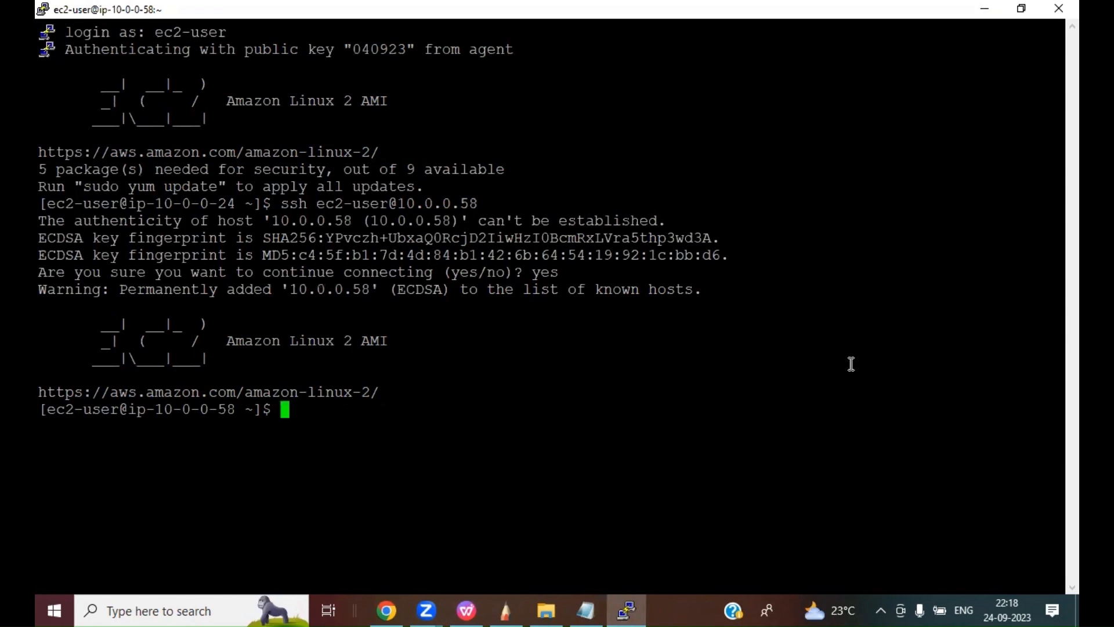
- Switch to the root user on the appserver with sudo su - and clear the terminal
type("sudo su -")
key("Return")
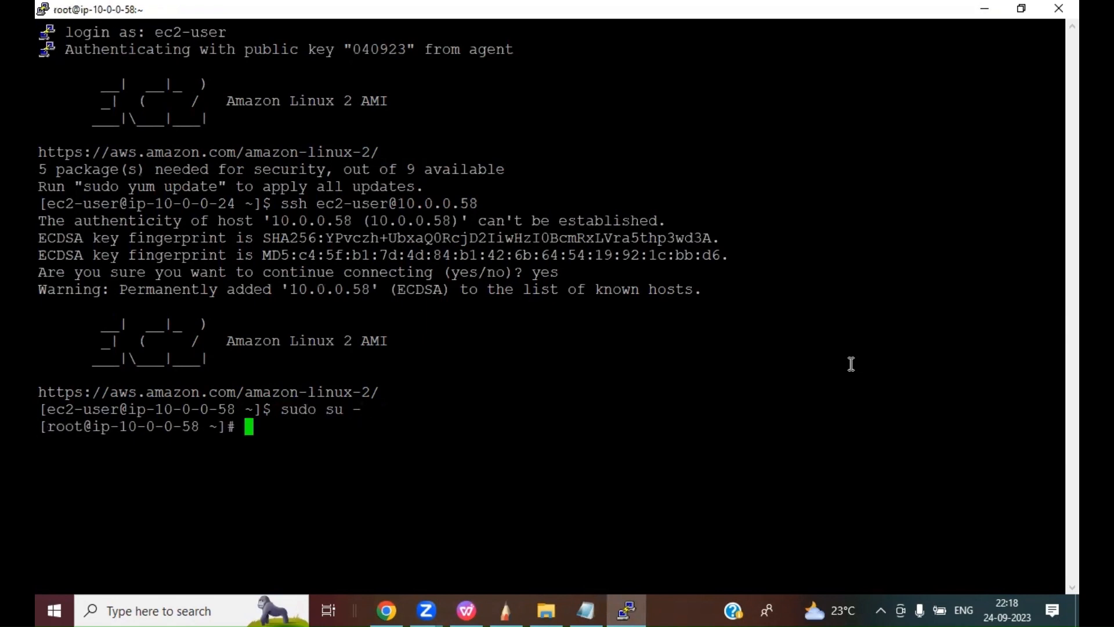
type("clear")
key("Return")
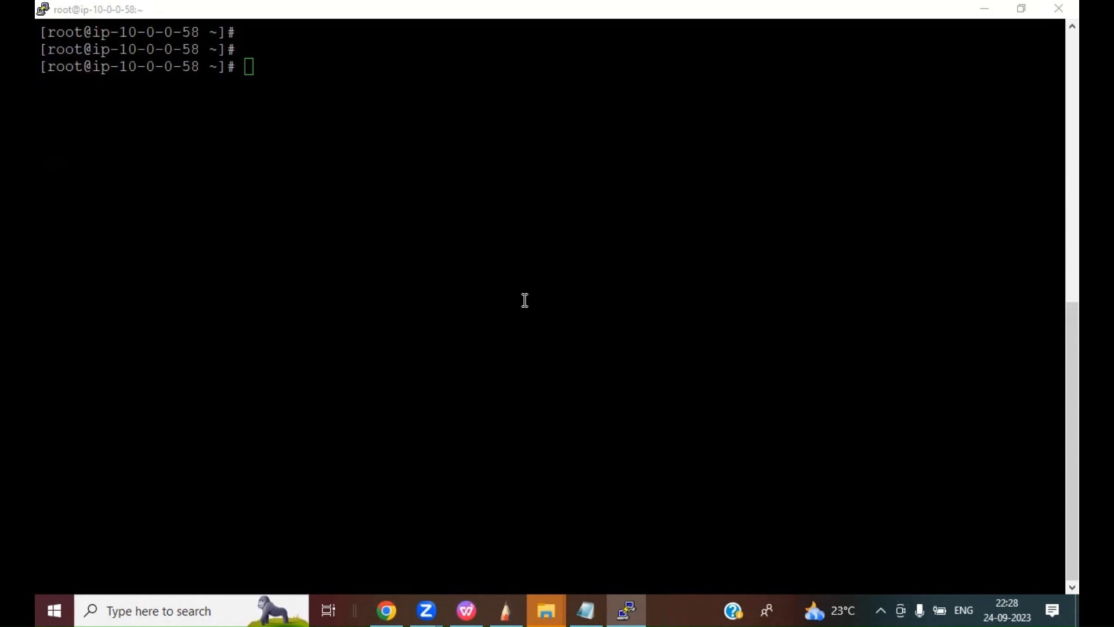
- Switch to Chrome, start editing inbound rules of the Mumbai launch-wizard-4 security group, and add an All ICMP - IPv4 rule
left_click(387, 610)
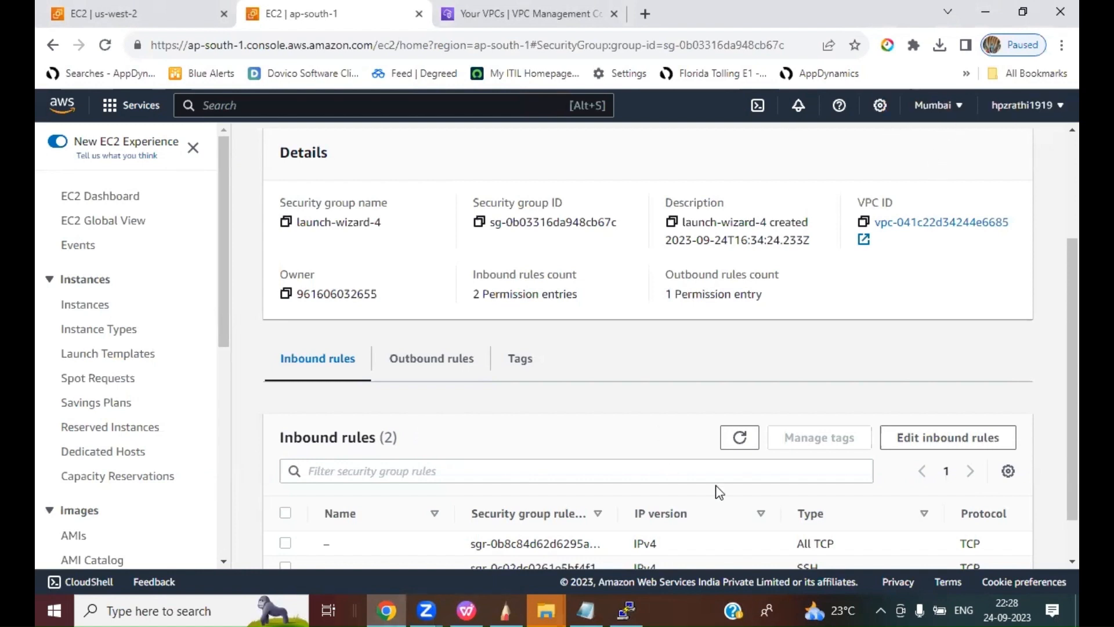
scroll(668, 473, "down", 1)
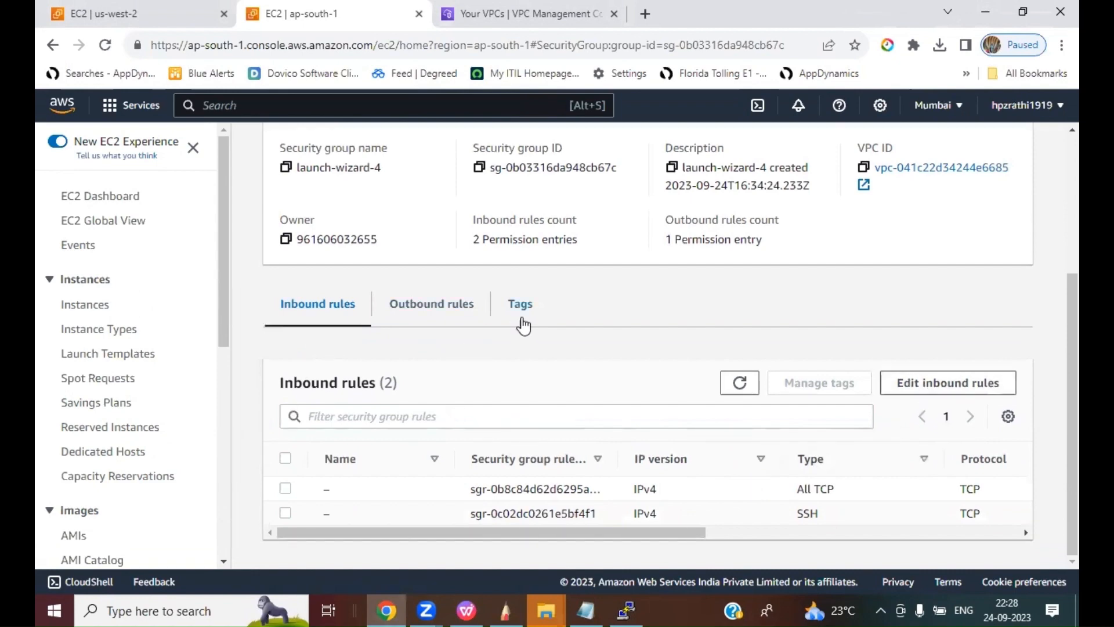
left_click(910, 390)
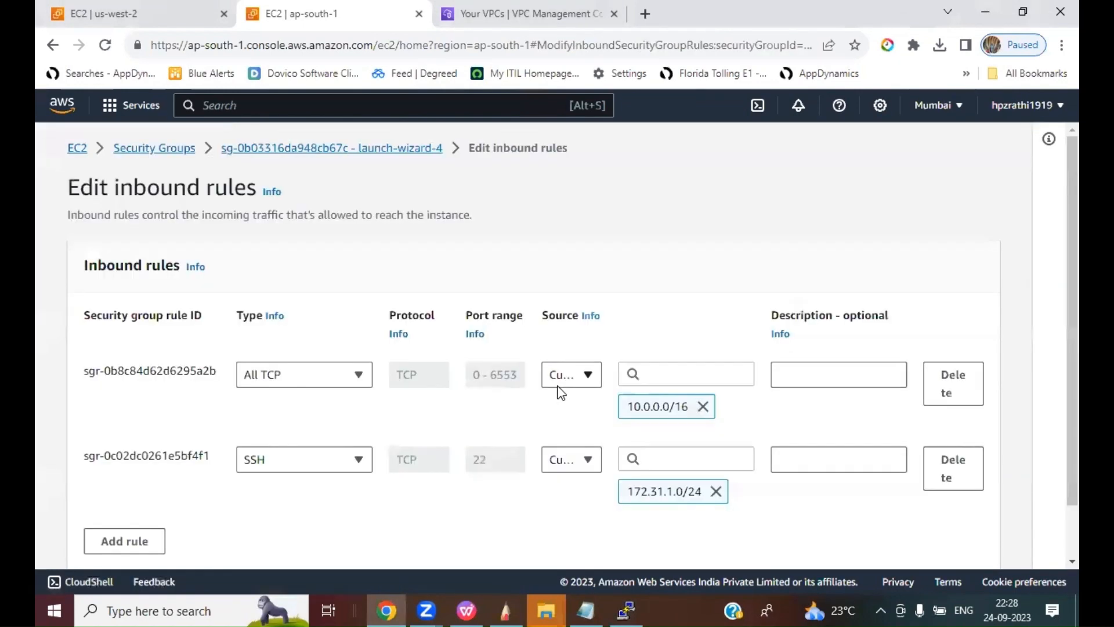
scroll(378, 501, "down", 1)
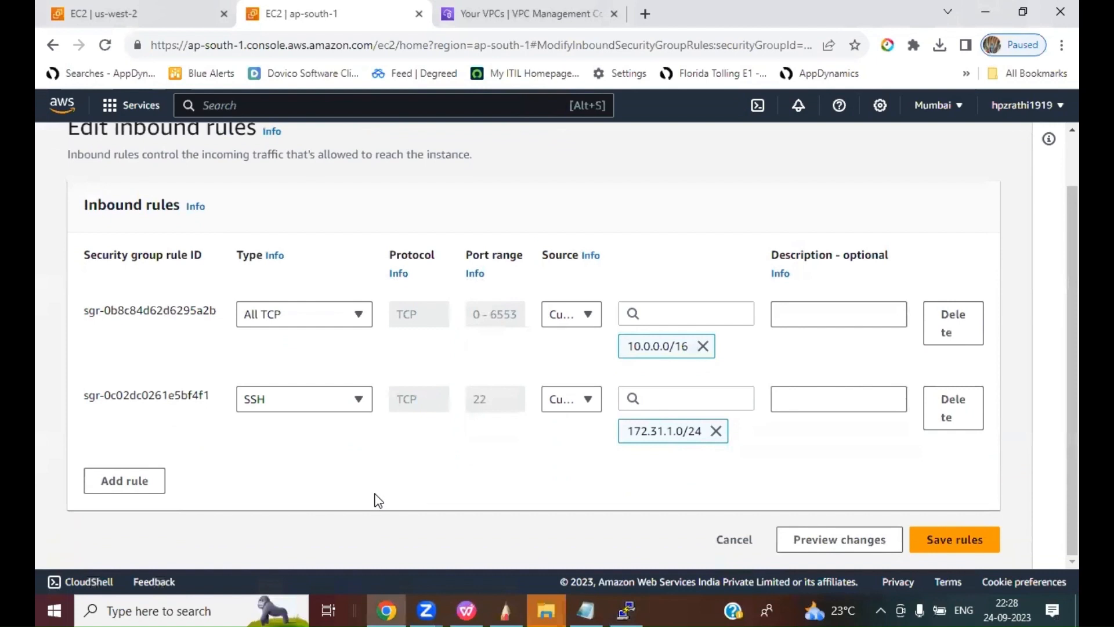
left_click(134, 487)
left_click(294, 485)
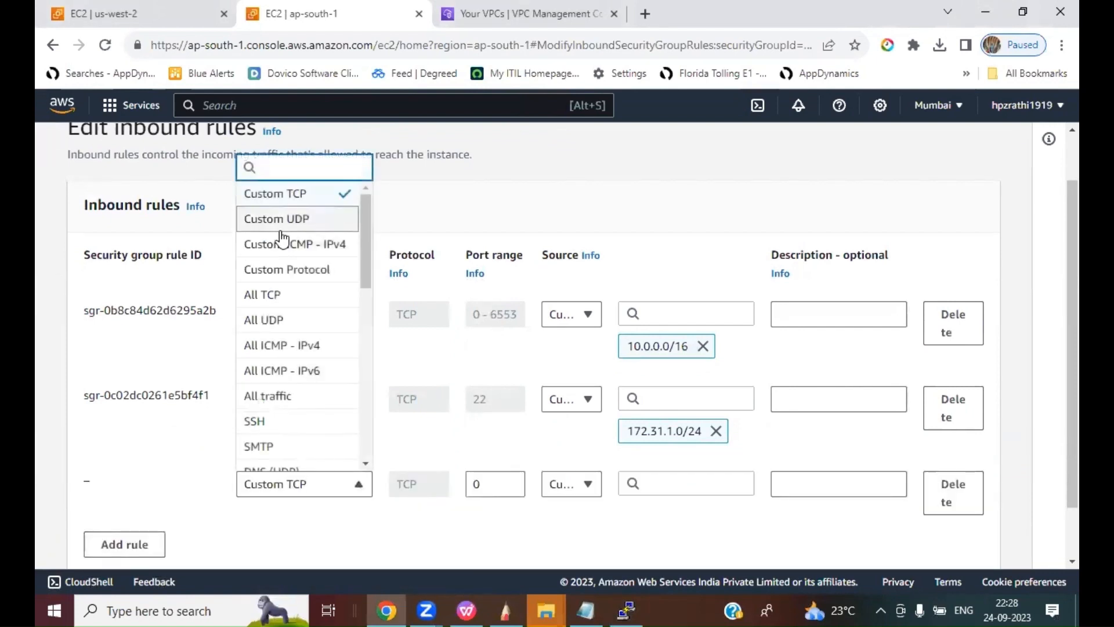
type("ICMP")
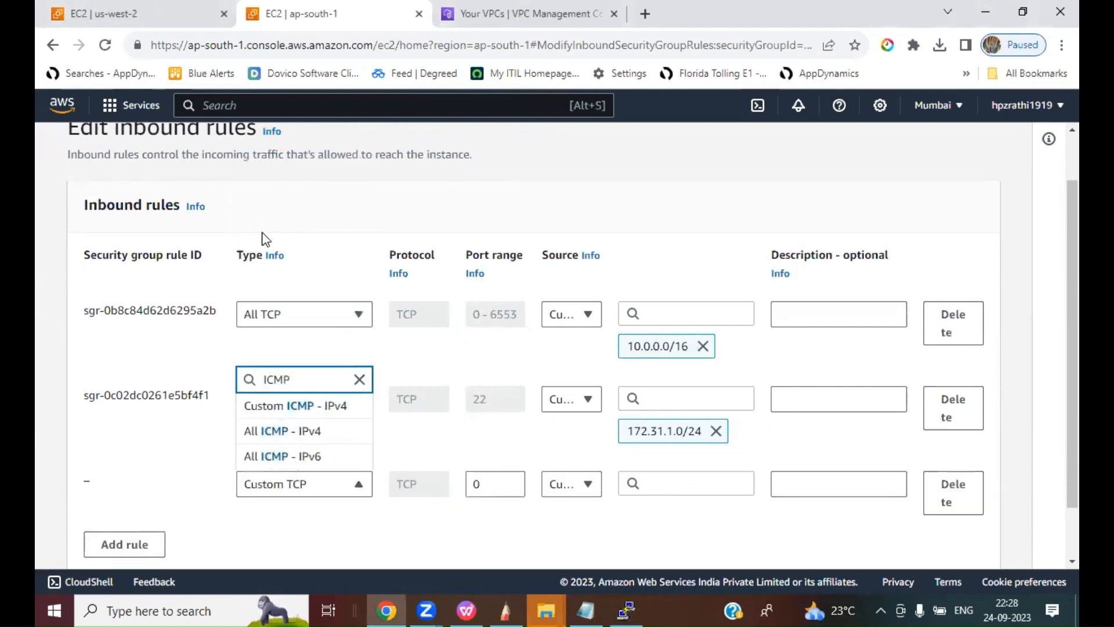
left_click(284, 431)
- Set the new ICMP rule's source to 10.0.0.0/16 and save the inbound rules
scroll(462, 501, "down", 1)
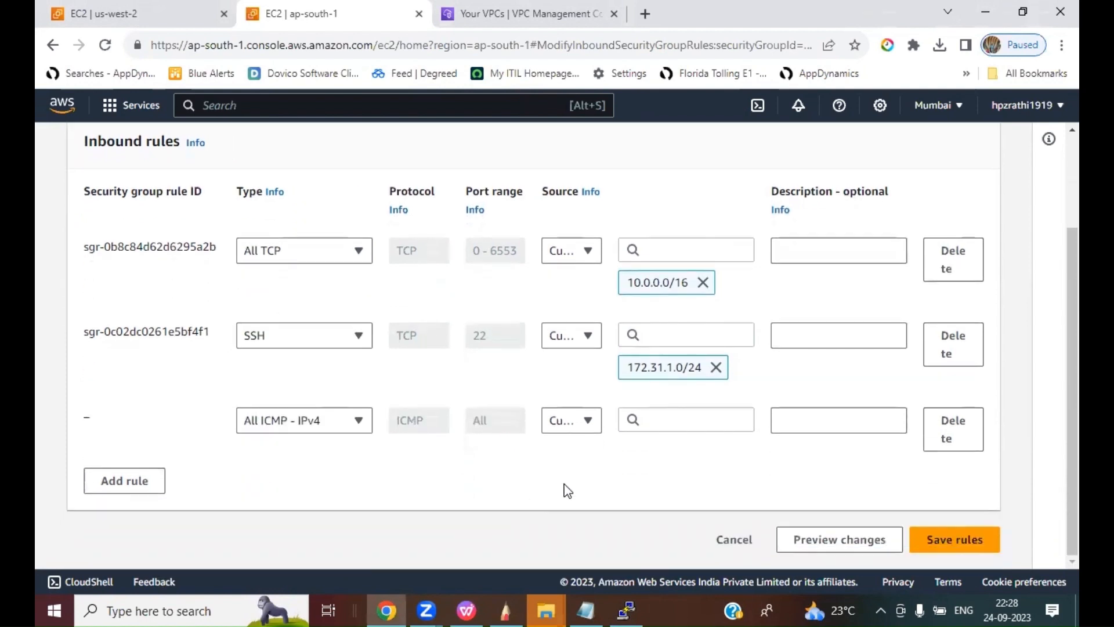
left_click(674, 421)
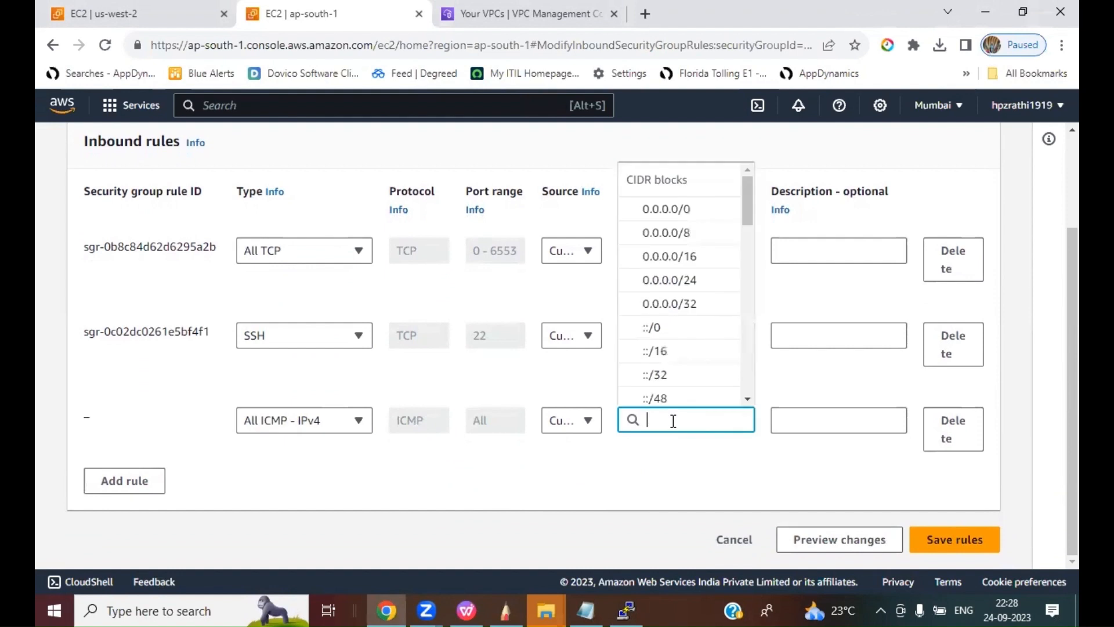
type("10.0")
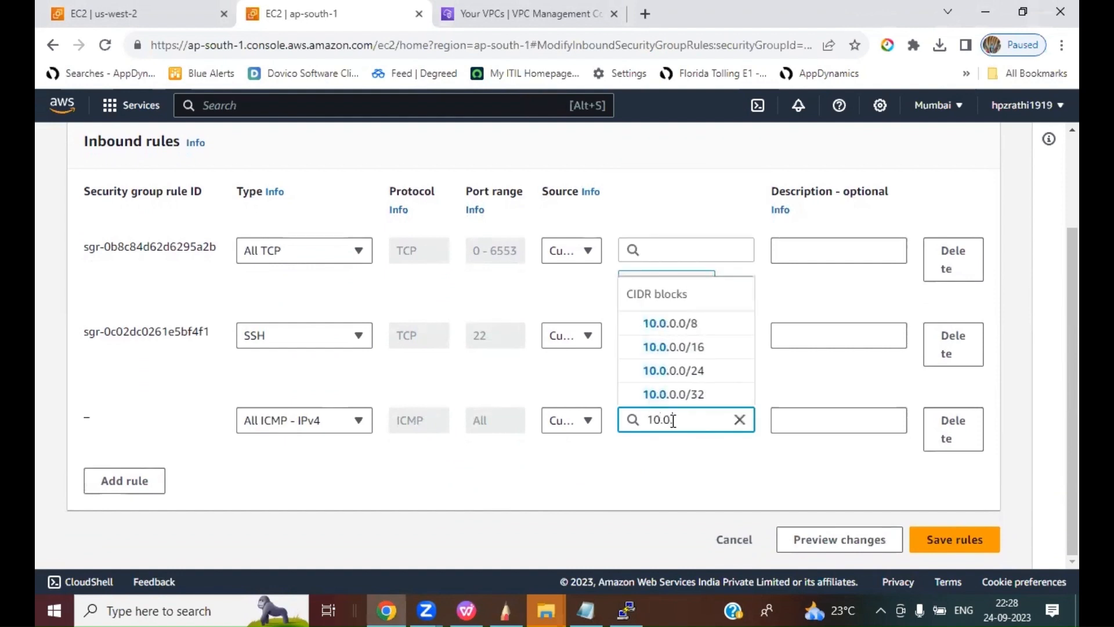
type(".0.0/16")
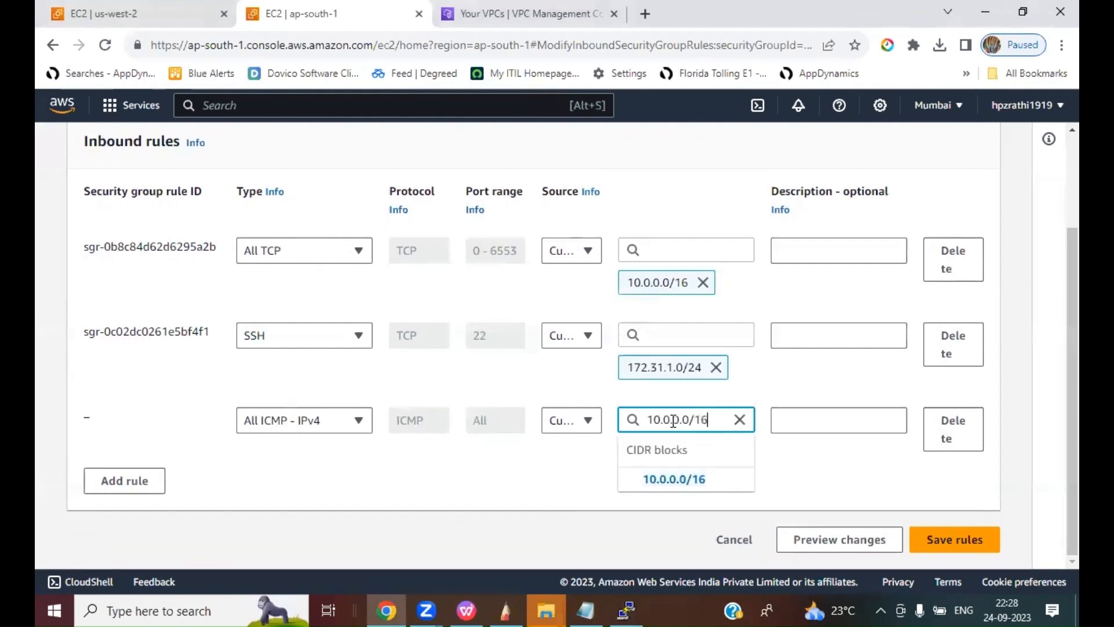
left_click(667, 480)
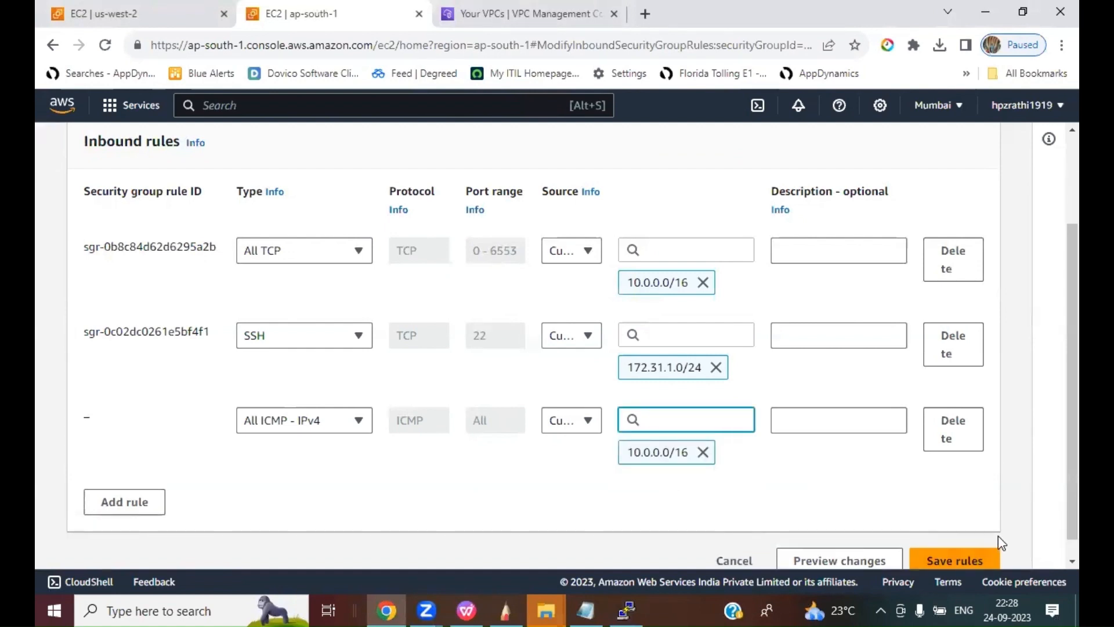
scroll(1000, 542, "down", 1)
left_click(958, 538)
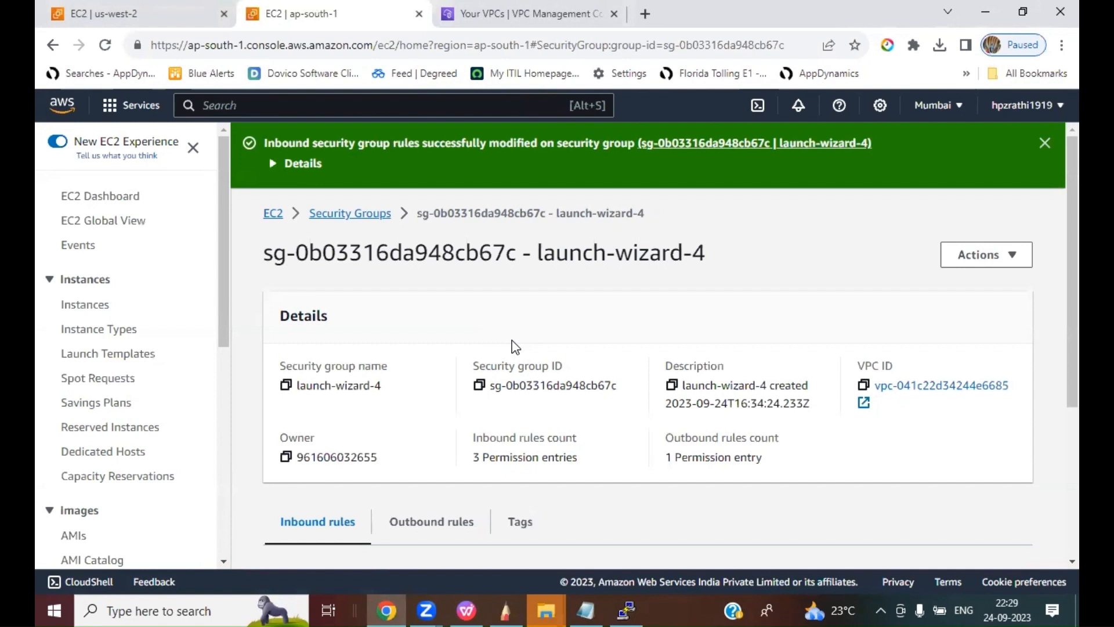
- Switch to the PuTTY session on the Oregon appserver and begin a ping command
left_click(627, 611)
key("Return")
key("Return")
key("Return")
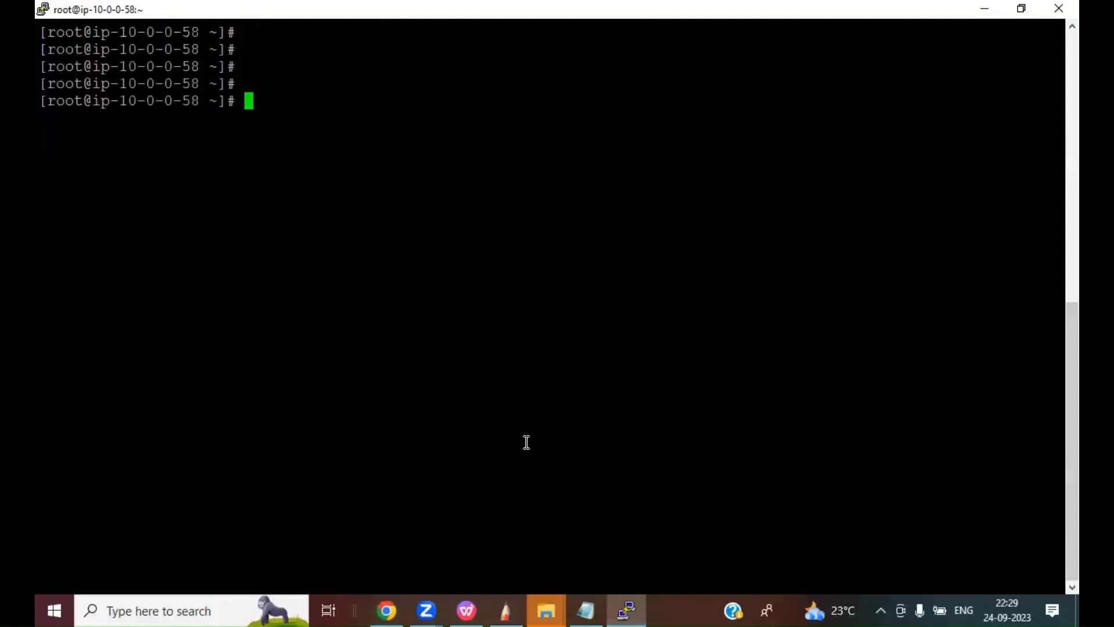
type("ping")
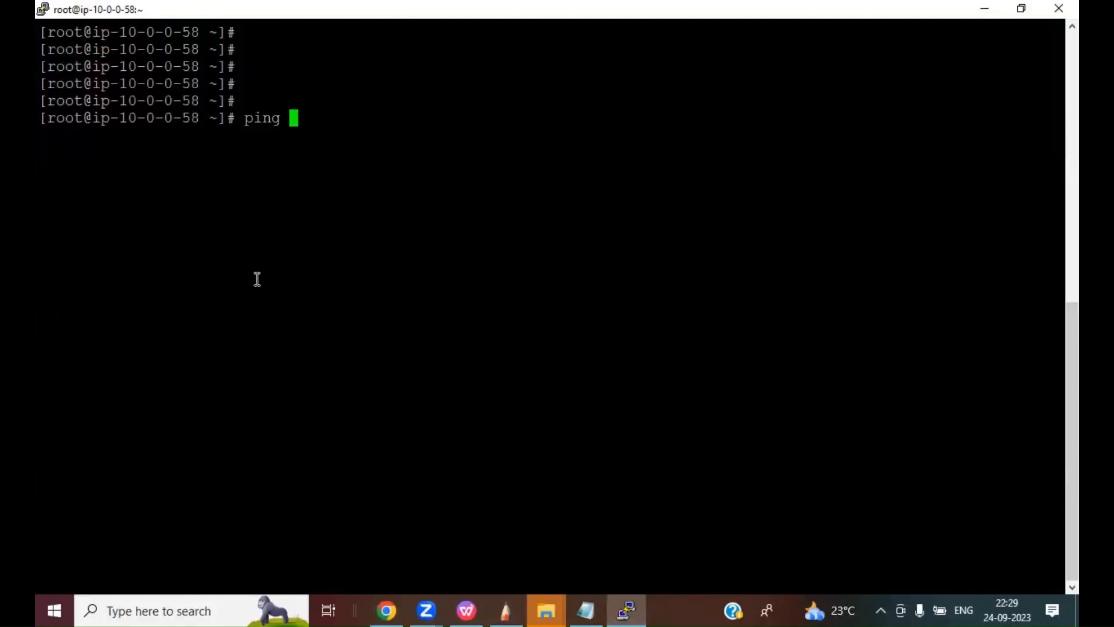
key("alt+Tab")
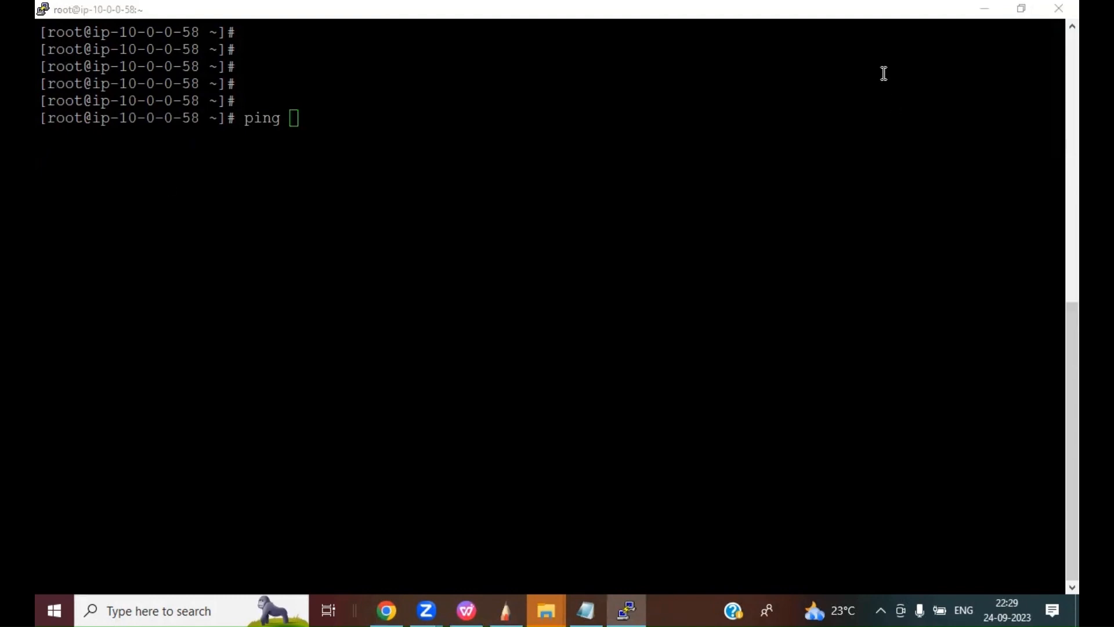
mouse_move(163, 197)
left_mouse_down()
mouse_move(165, 131)
mouse_move(174, 138)
left_mouse_up()
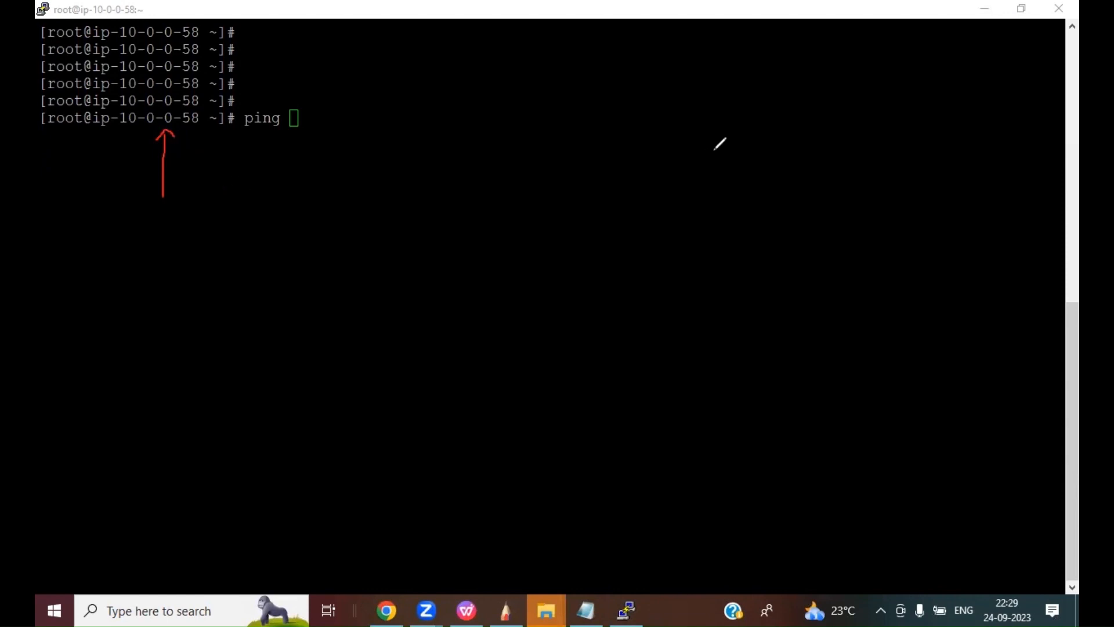
left_click(797, 126)
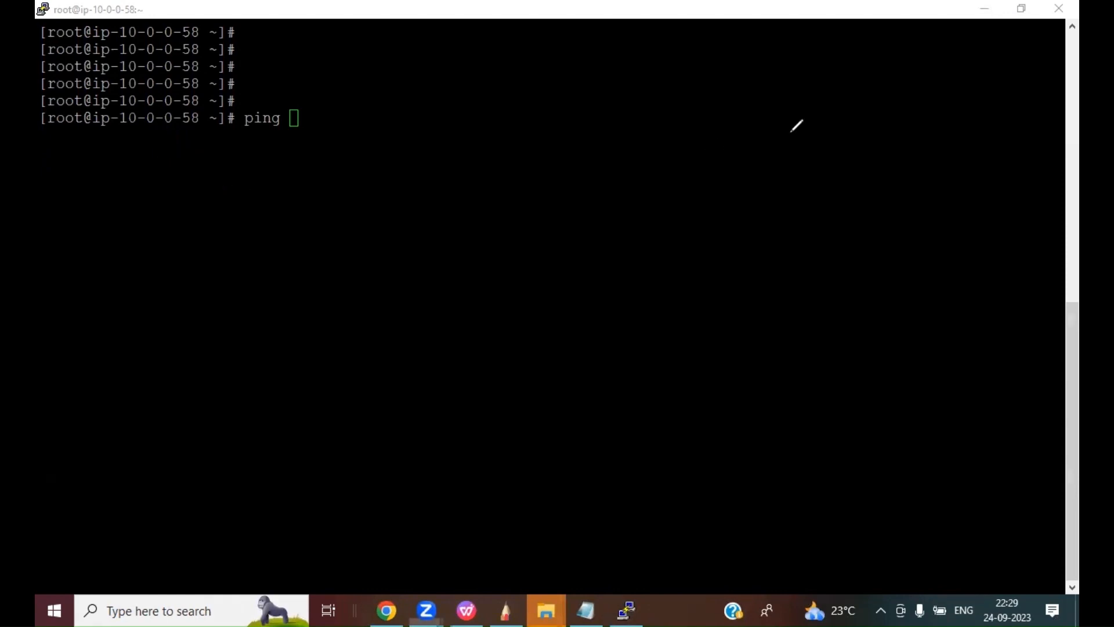
left_click(316, 126)
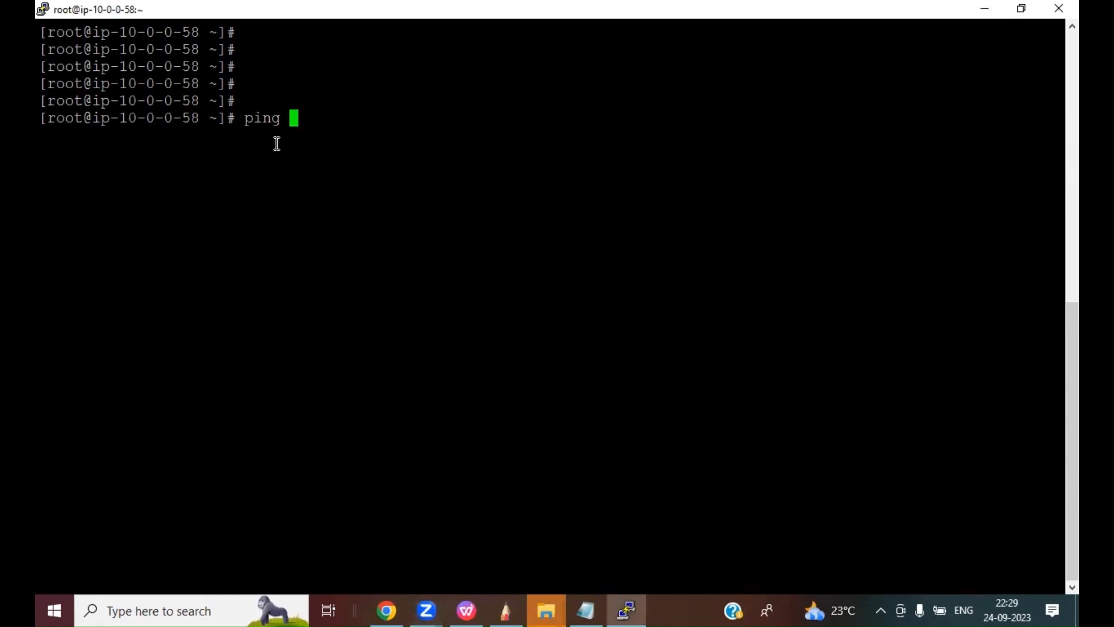
- Switch to Chrome and copy the private IPv4 address of the running Mumbai appserver from its instance details
left_click(396, 609)
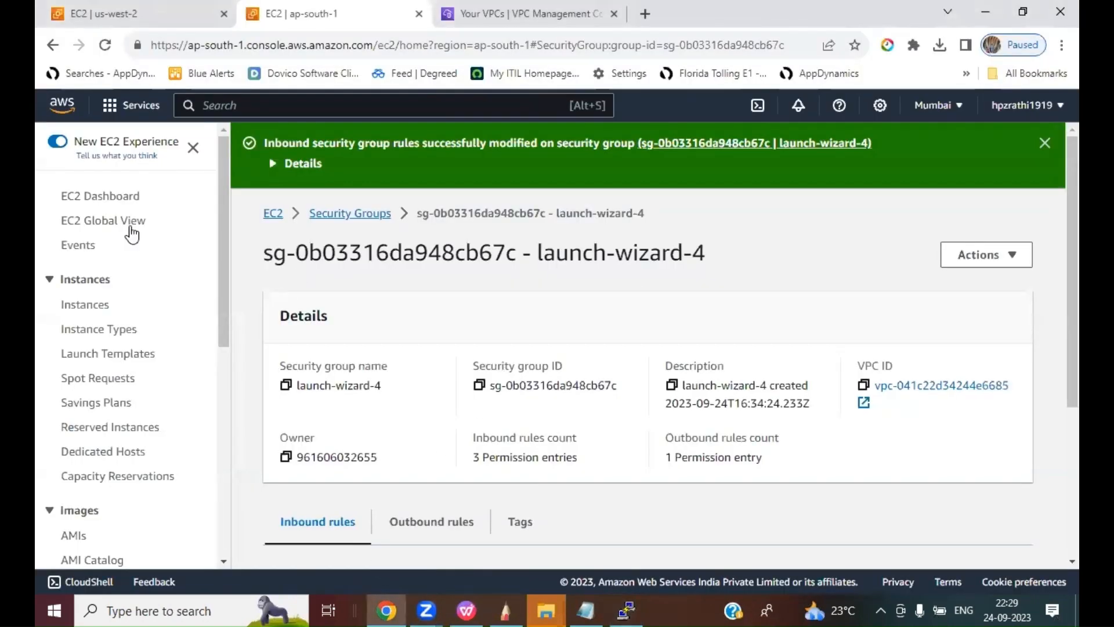
left_click(119, 202)
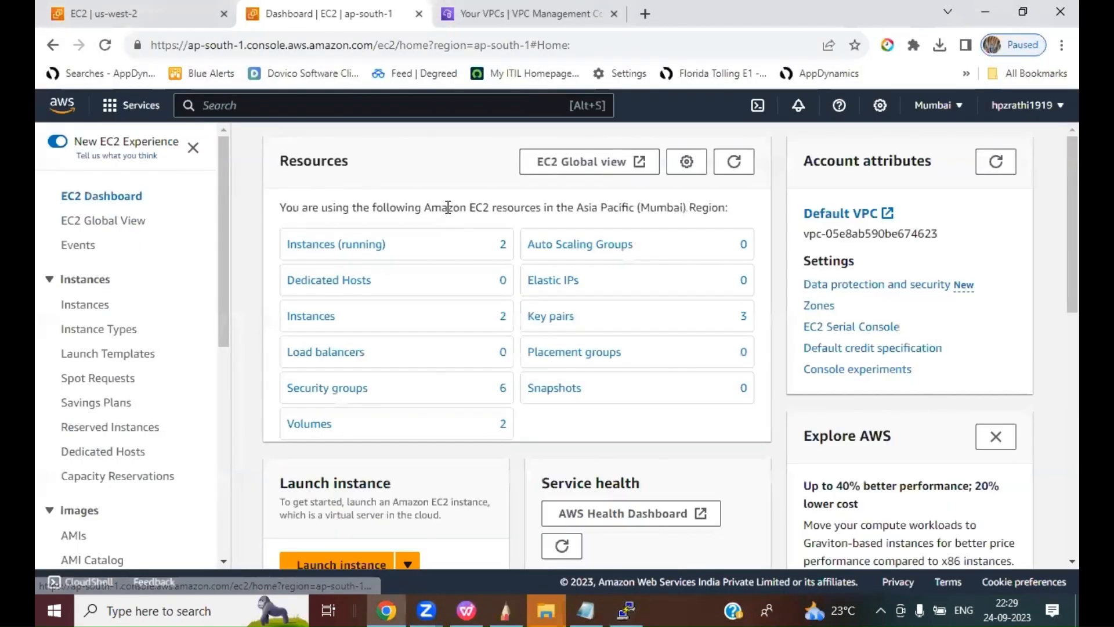
left_click(355, 248)
left_click(253, 291)
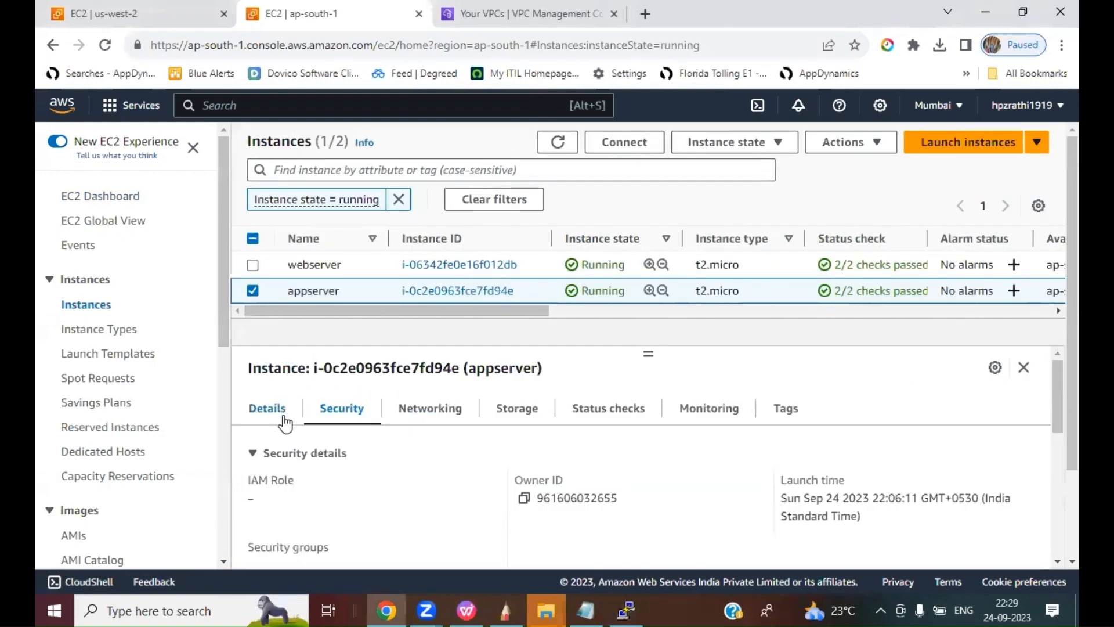
left_click(272, 411)
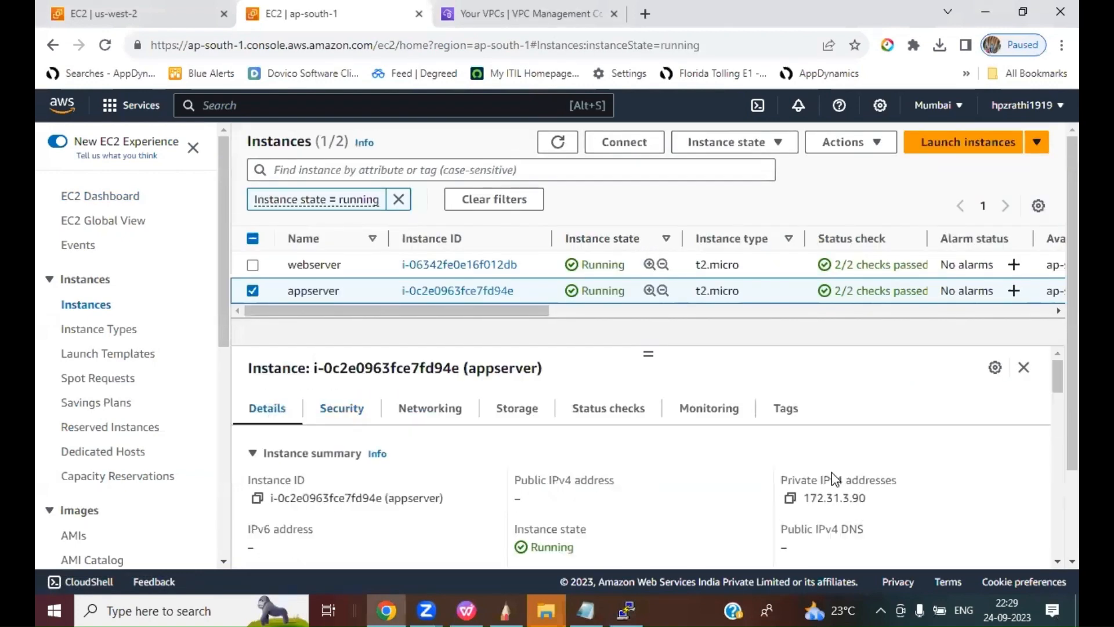
left_click(789, 497)
- Switch to the PuTTY session, complete the ping command with 172.31.3.90, run it, and stop it after about twenty replies
left_click(627, 610)
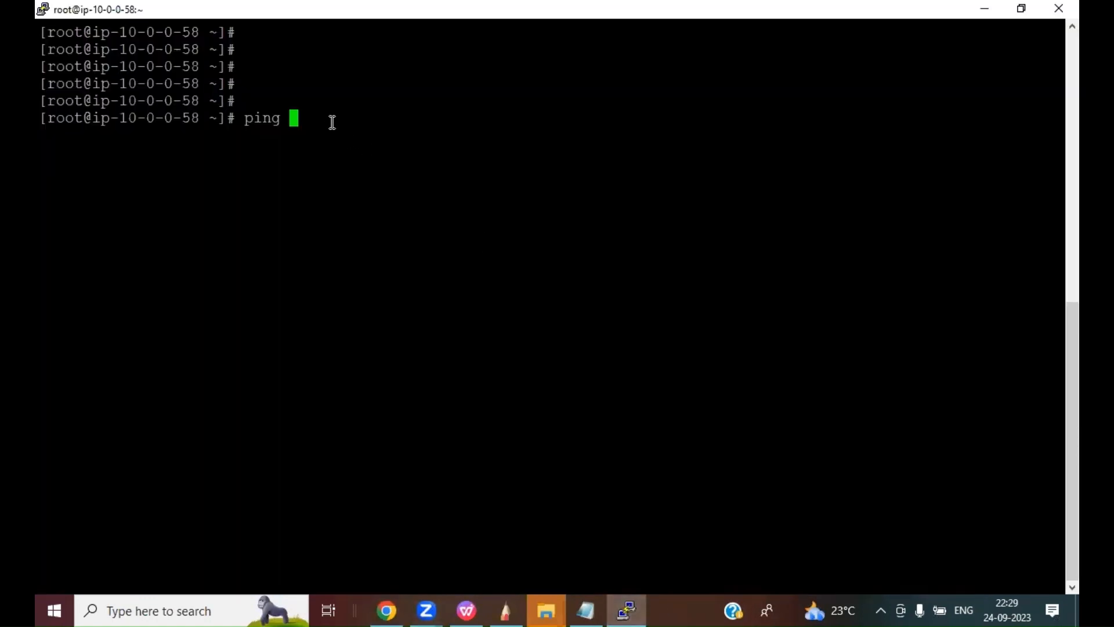
right_click(863, 113)
key("Return")
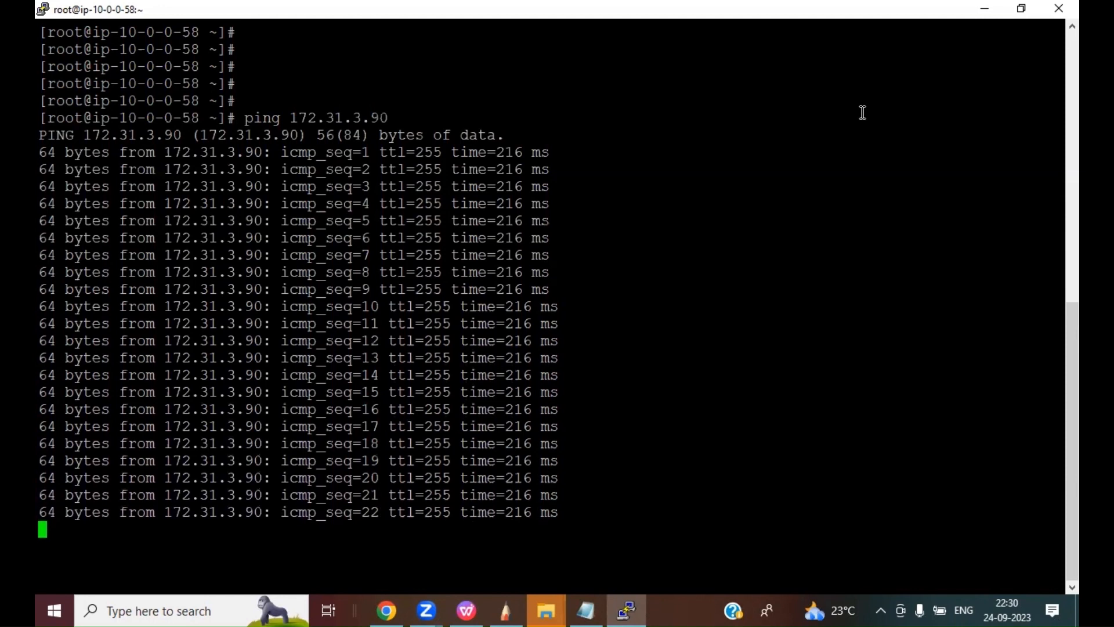
key("ctrl+c")
key("Return")
key("Return")
key("Return")
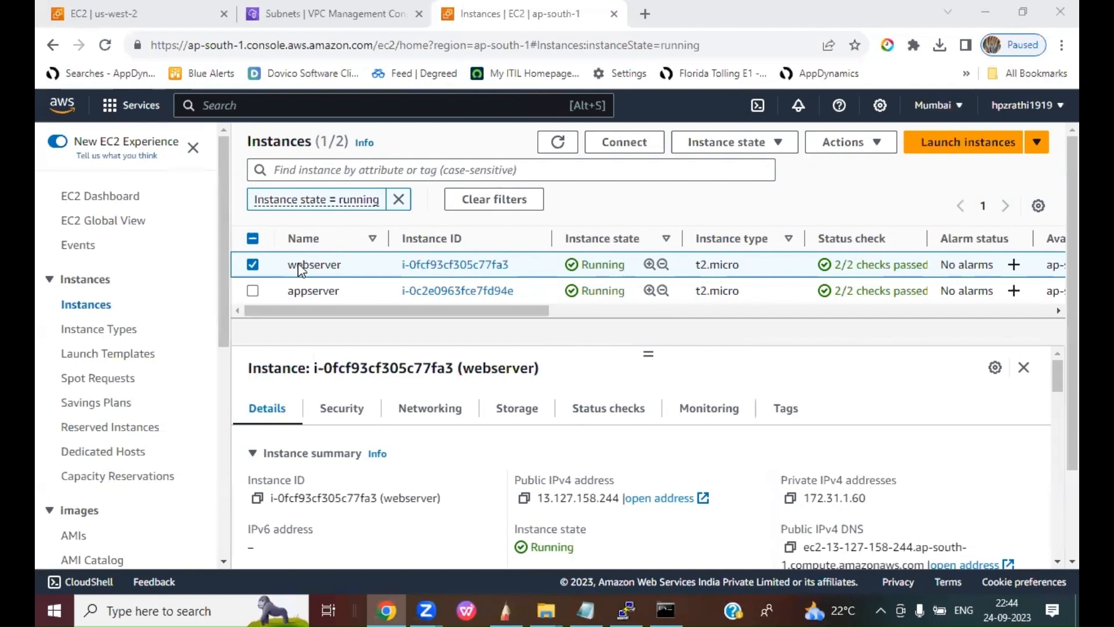
- Copy the Mumbai webserver's public IPv4 address, launch PuTTY, and enter 13.127.158.244 as the host name
left_click(524, 503)
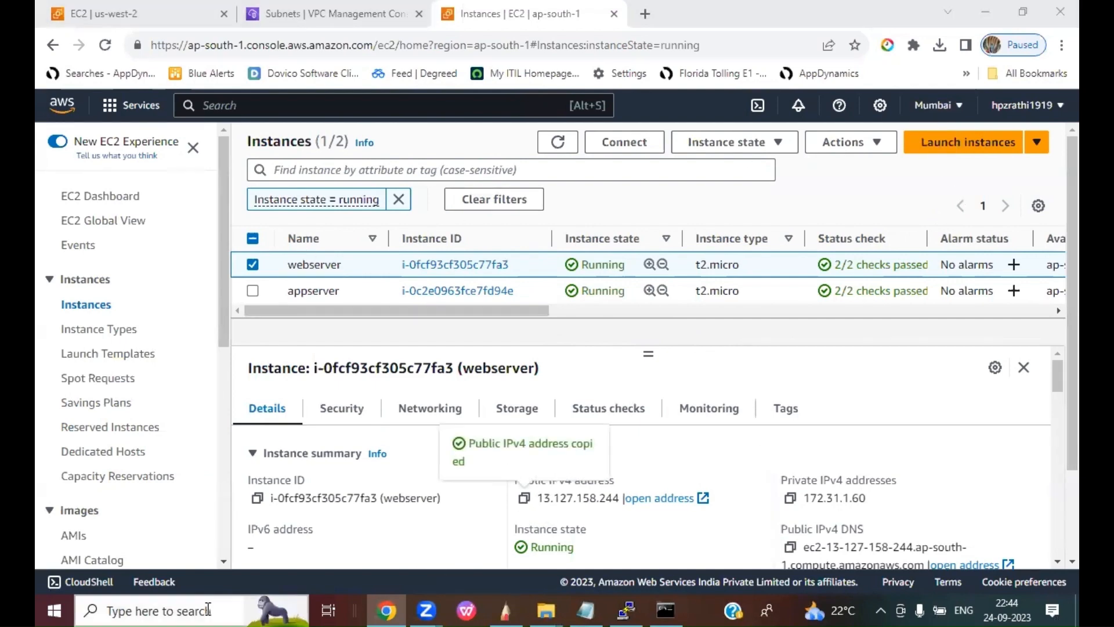
left_click(210, 609)
type("putty")
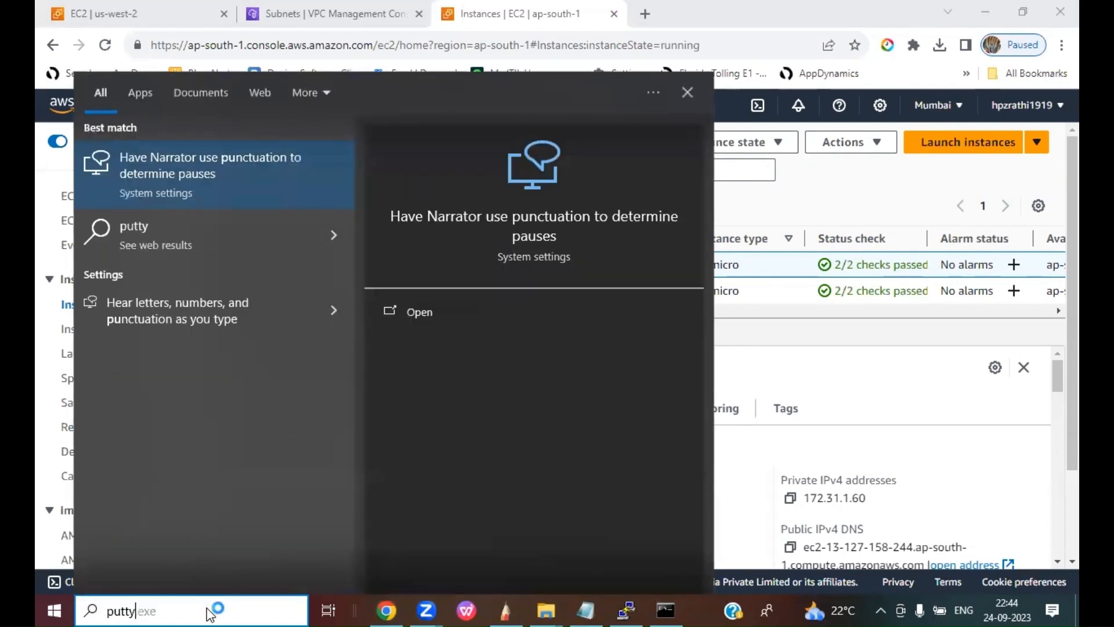
key("Return")
key("ctrl+v")
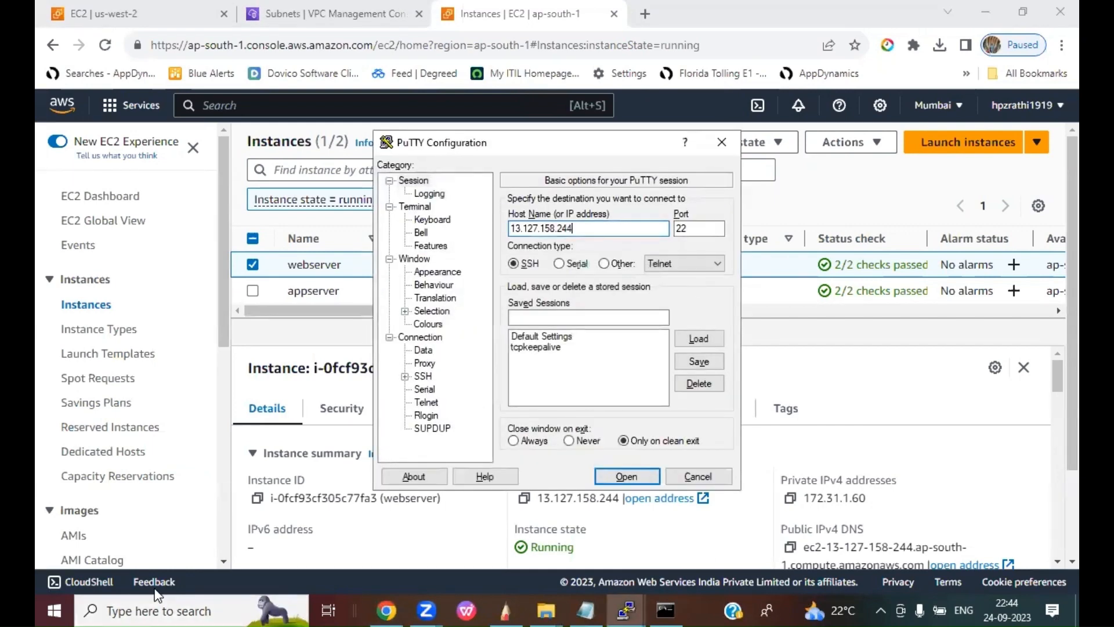
- Select 240923.ppk from Downloads as the private key file in the SSH authentication credentials
left_click(405, 376)
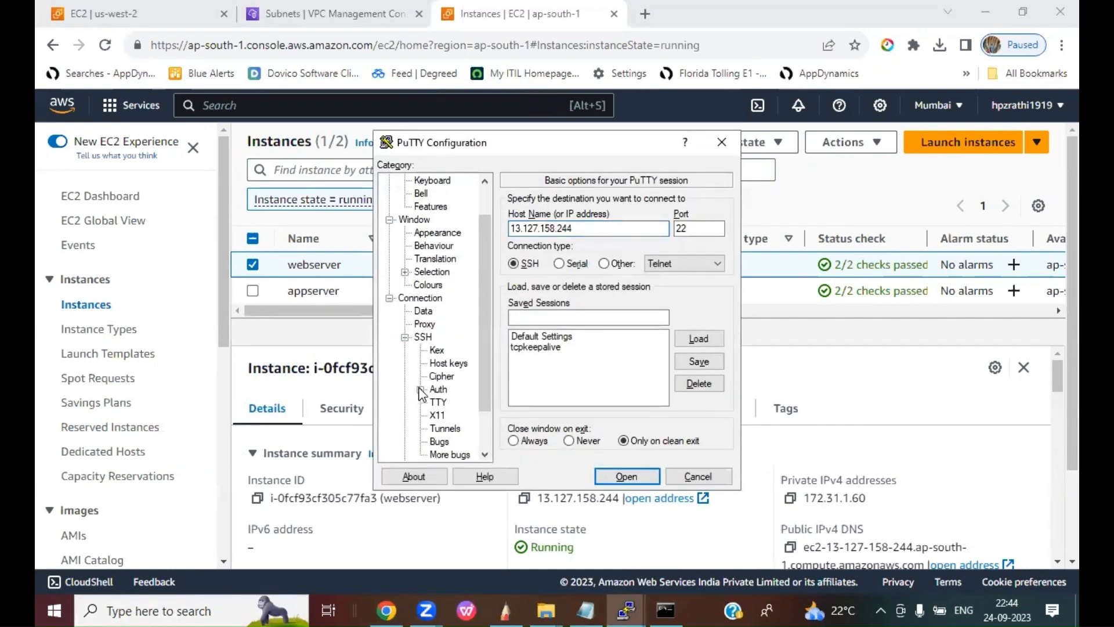
left_click(420, 389)
left_click(461, 402)
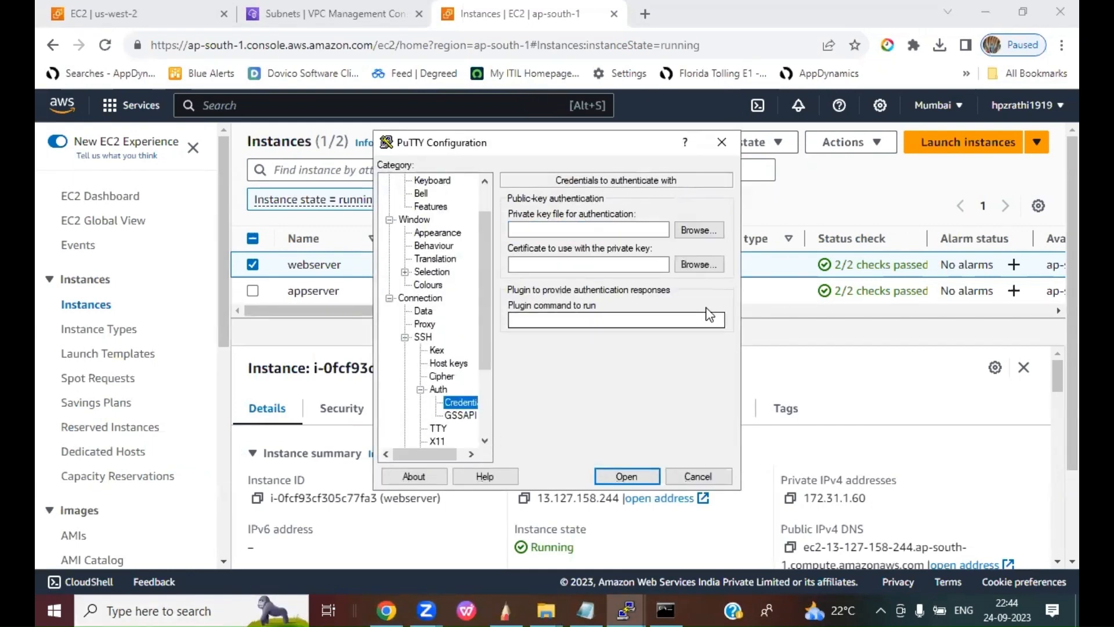
left_click(698, 230)
type("2409")
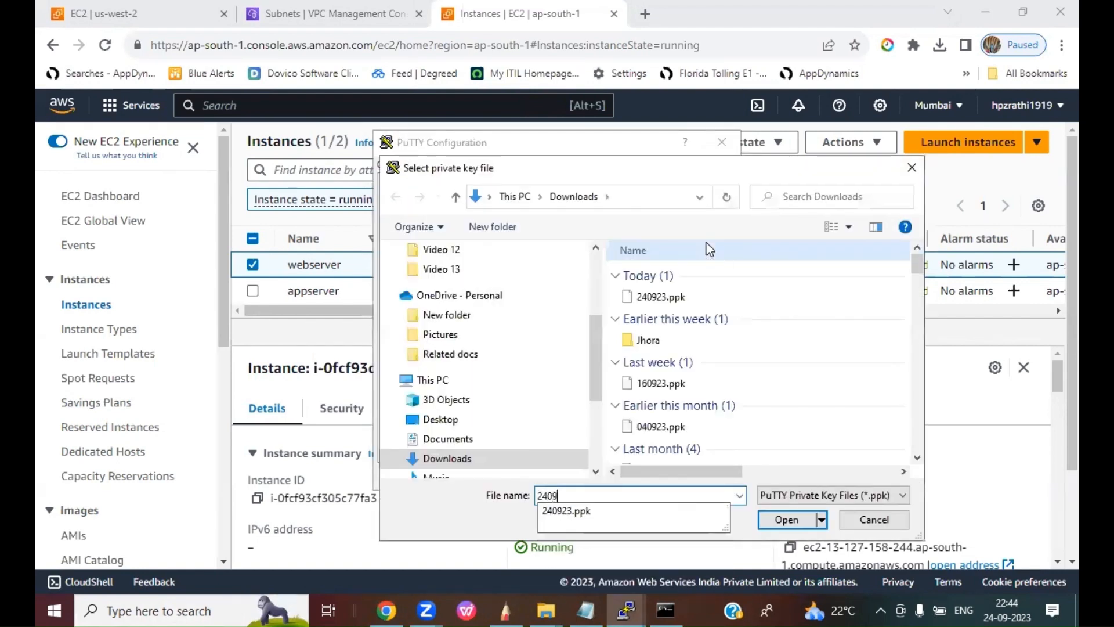
key("Down")
key("Return")
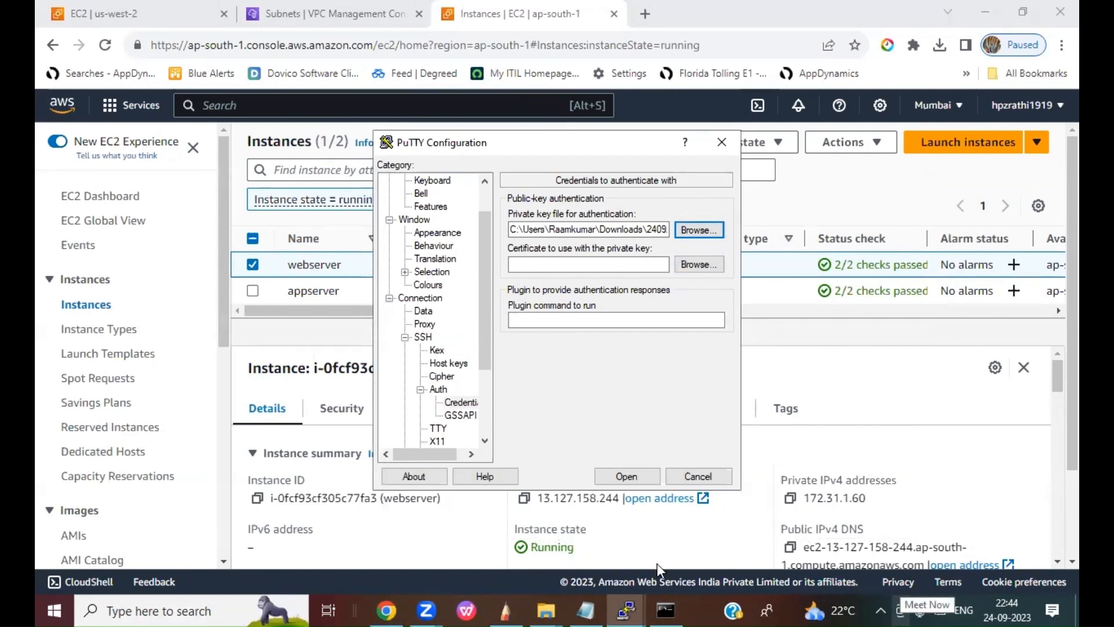
- Open the key list of the already running Pageant key agent
left_click(144, 609)
type("pag")
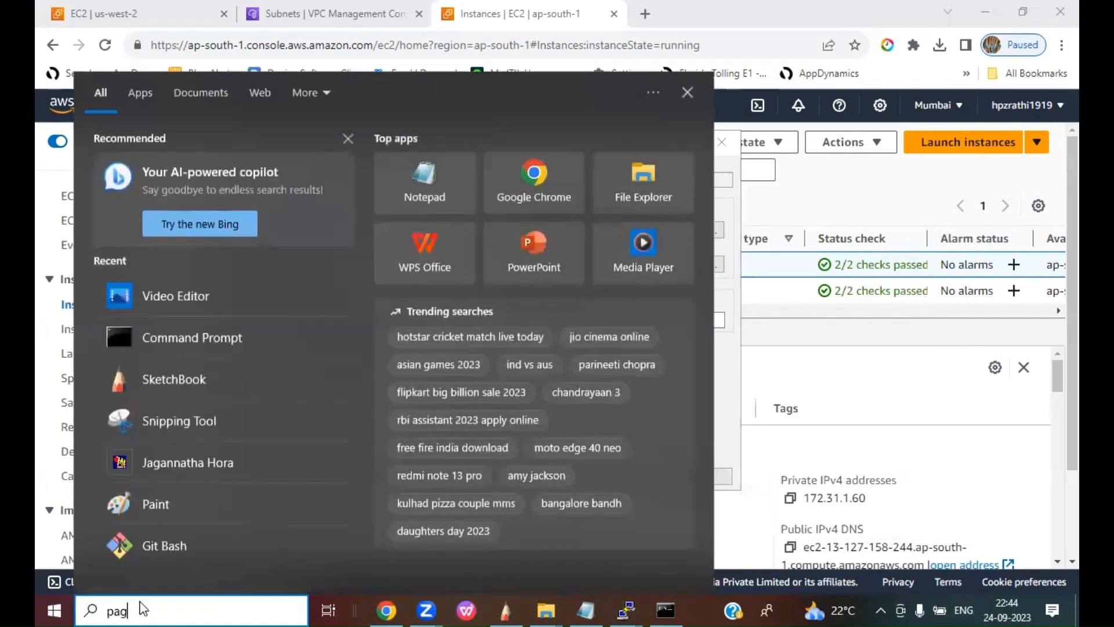
type("eant")
key("Return")
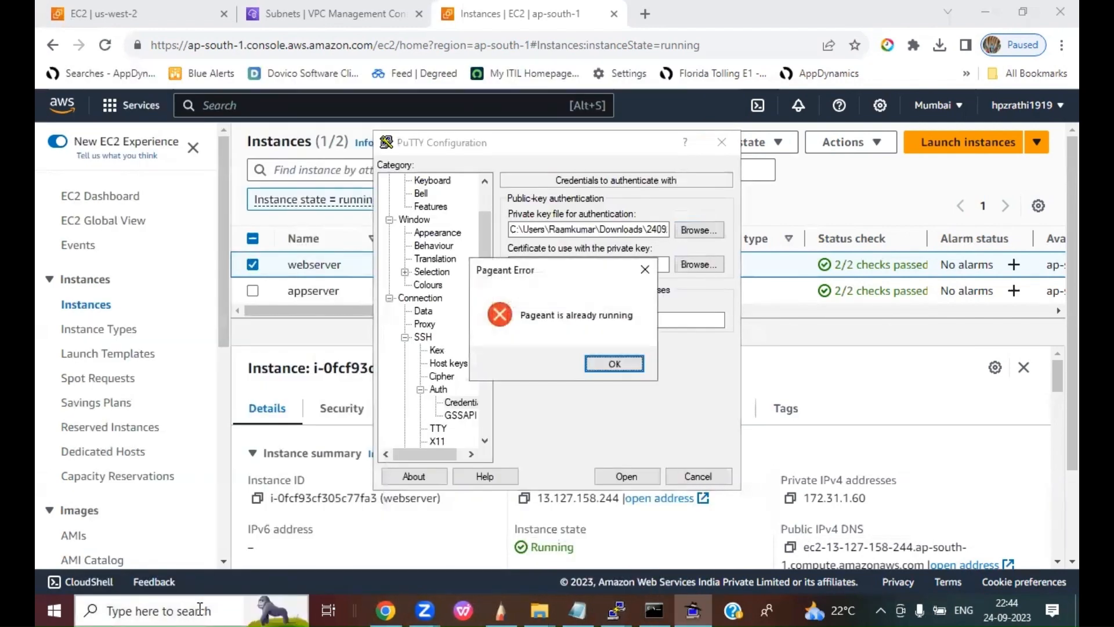
left_click(614, 364)
left_click(882, 608)
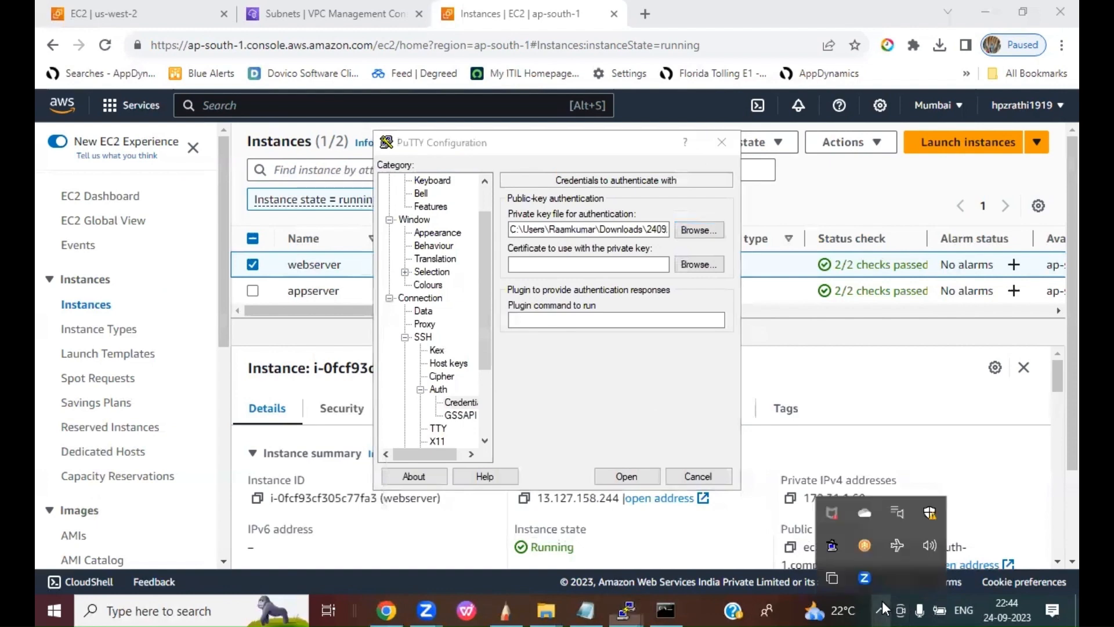
double_click(832, 544)
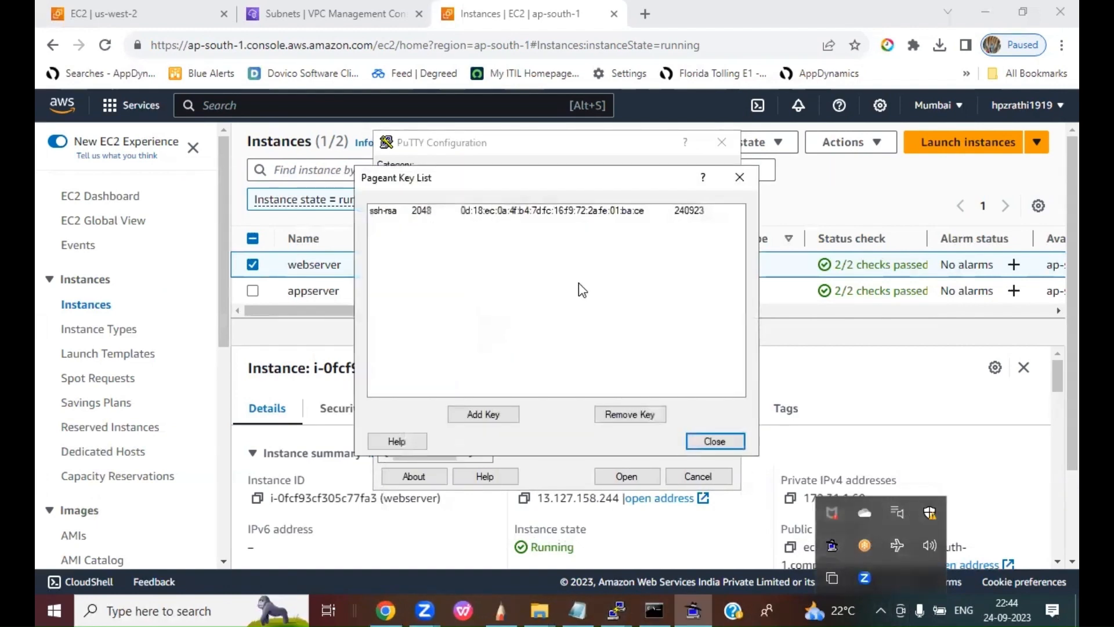
- Remove the 240923 key from Pageant, load 240923.ppk from Downloads again, and close the key list
left_click(554, 211)
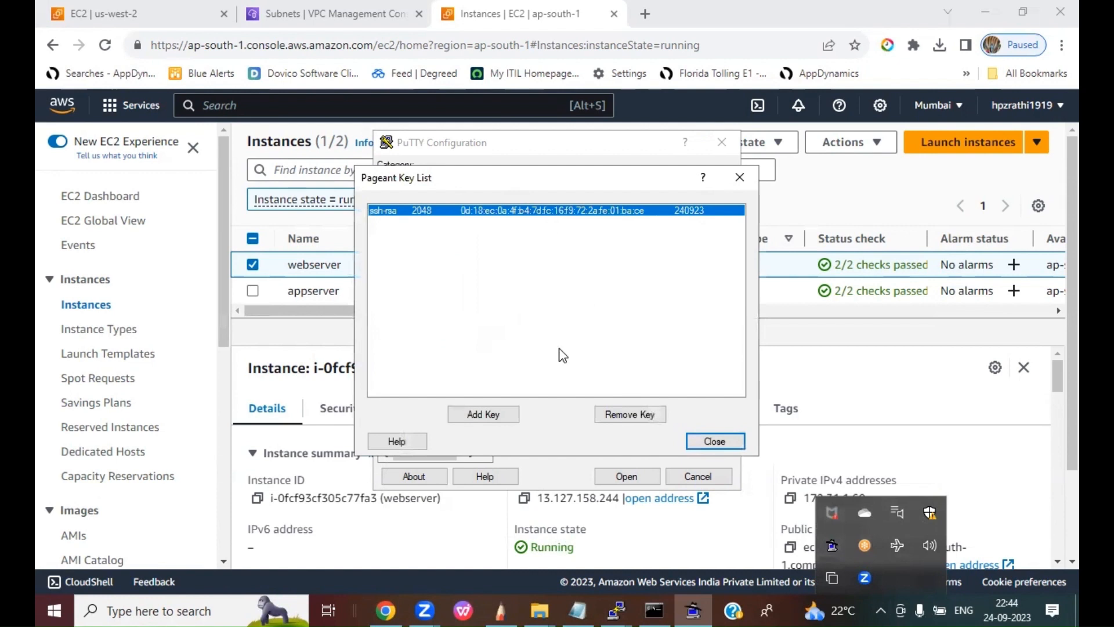
left_click(606, 415)
left_click(510, 414)
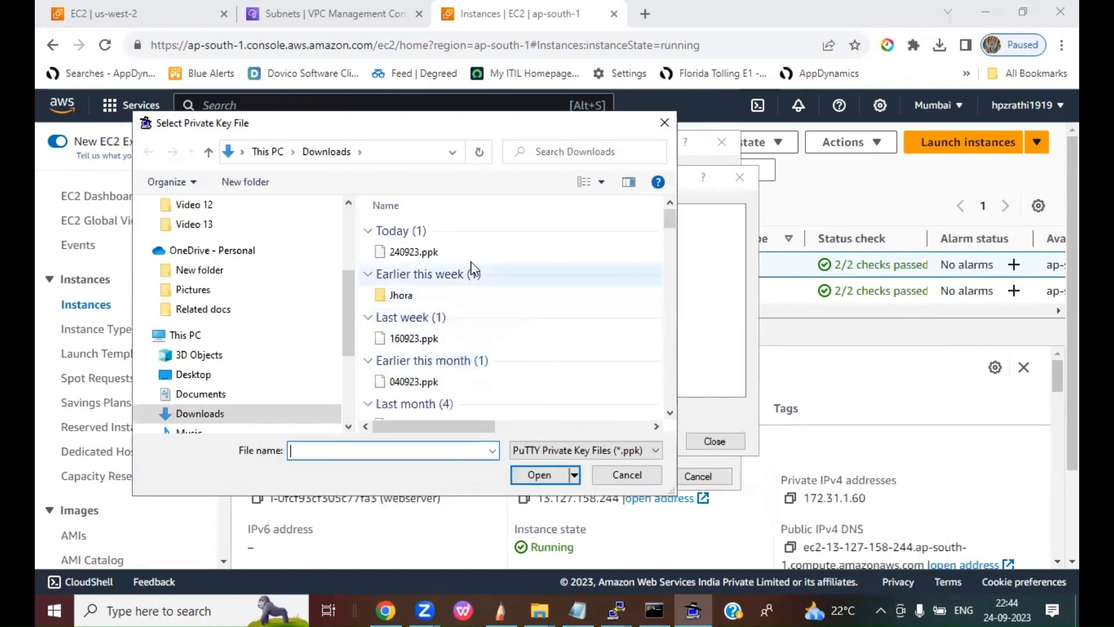
double_click(411, 253)
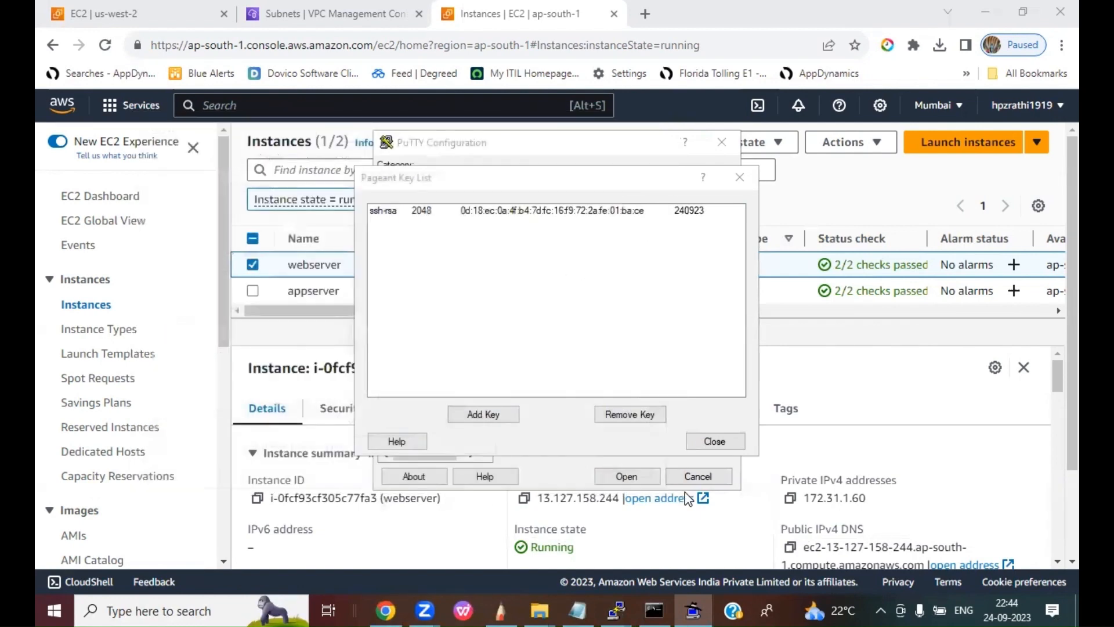
left_click(713, 443)
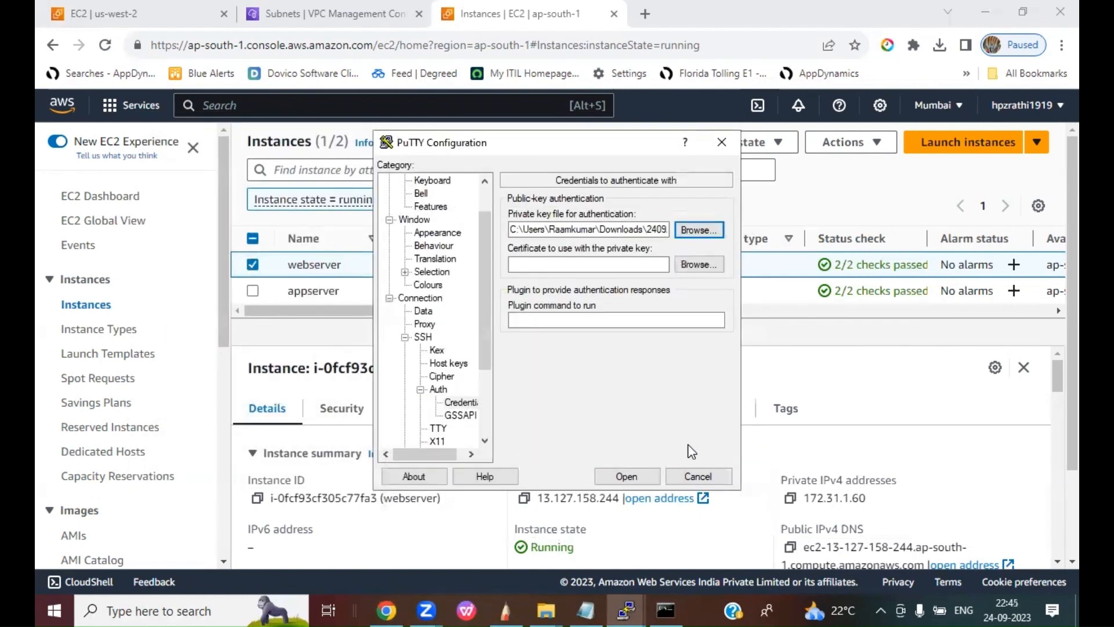
- Allow agent forwarding in the PuTTY SSH authentication options and open the session to the Mumbai webserver
left_click(445, 390)
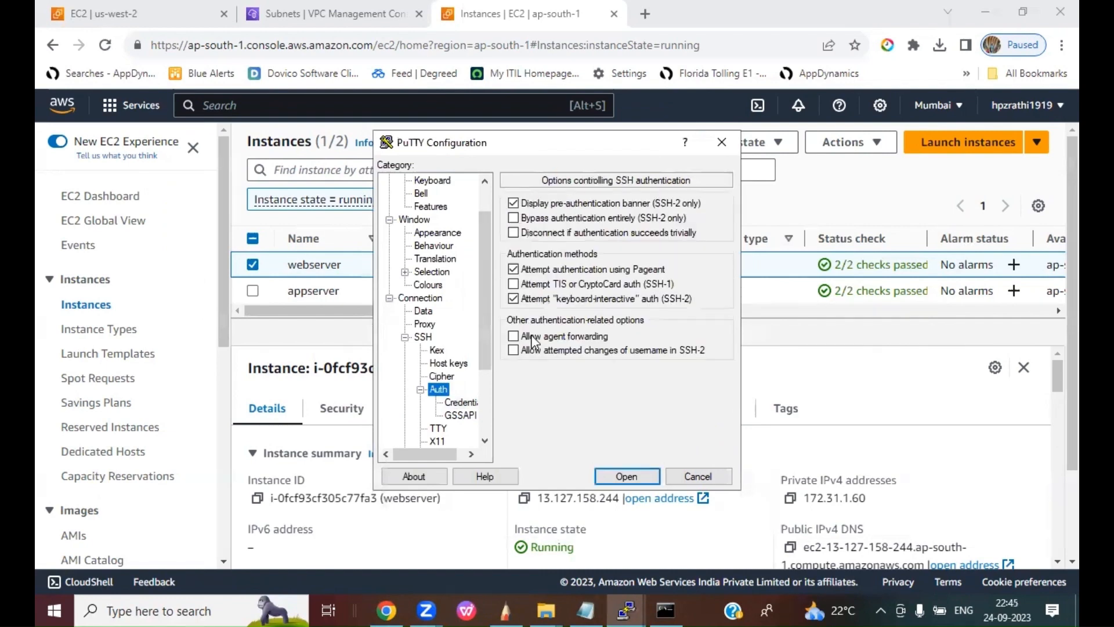
left_click(513, 336)
left_click(625, 476)
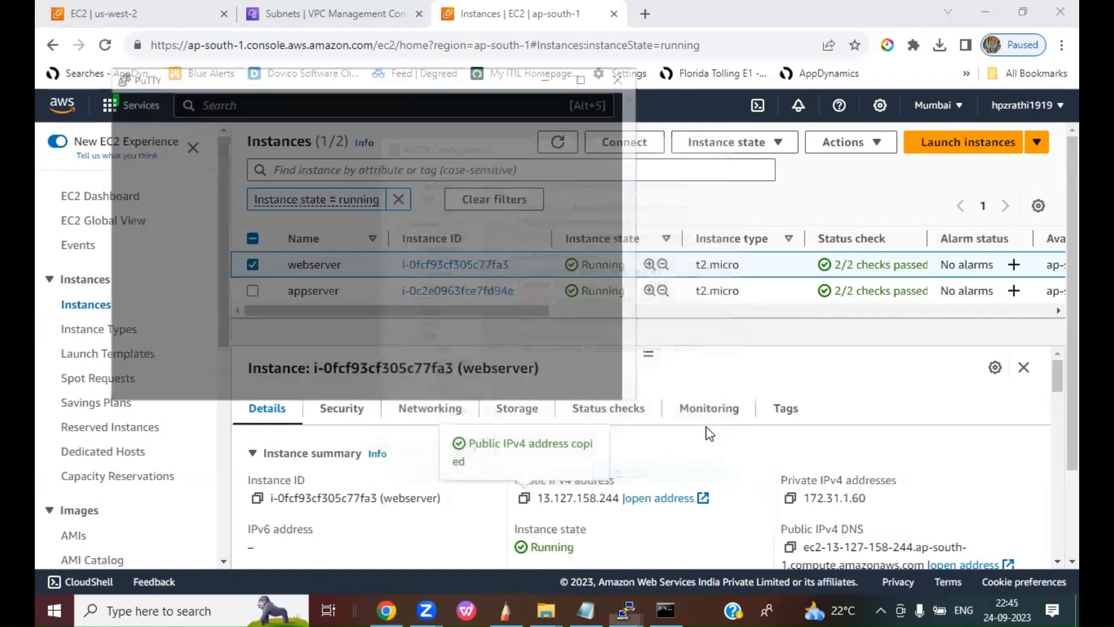
- Log in to the Mumbai webserver as ec2-user and maximize the terminal window
left_click(402, 423)
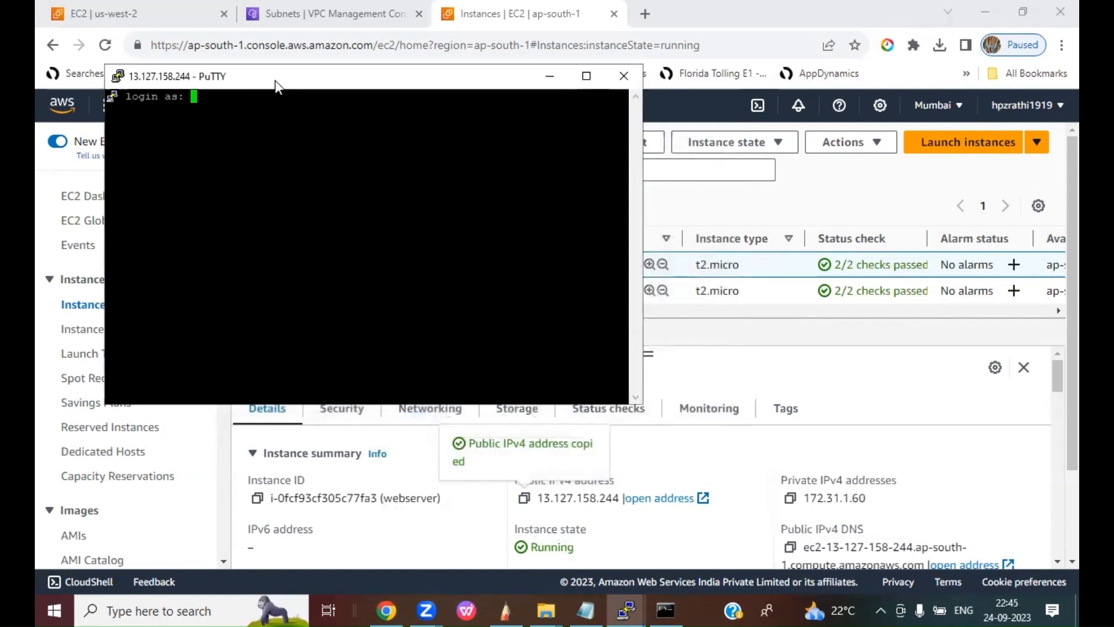
left_click_drag(275, 81, 395, 129)
type("ec2-user")
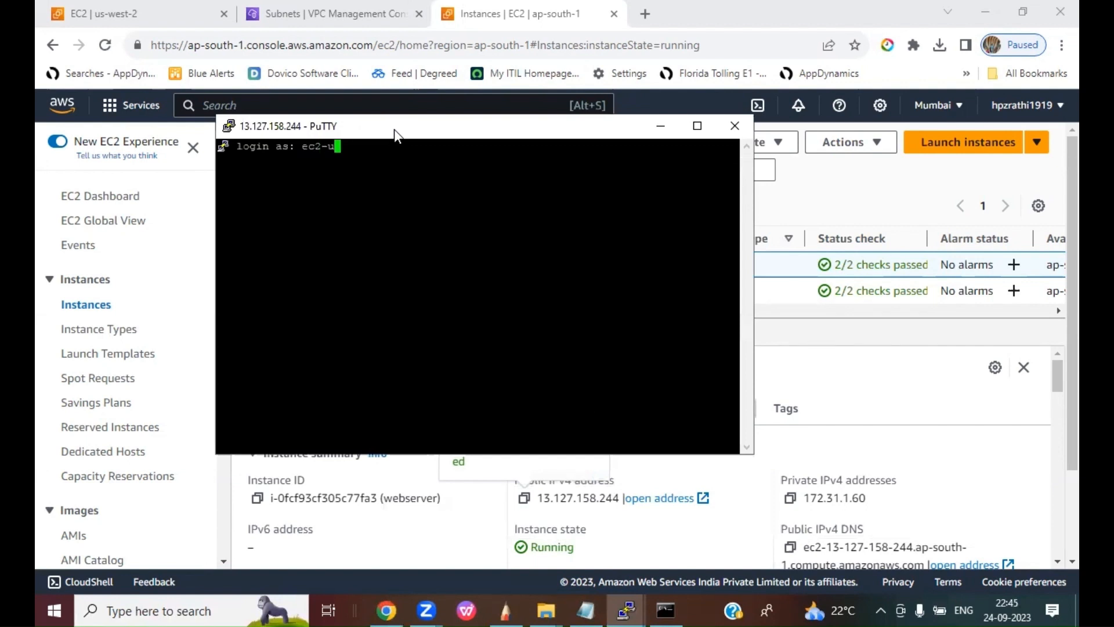
key("Return")
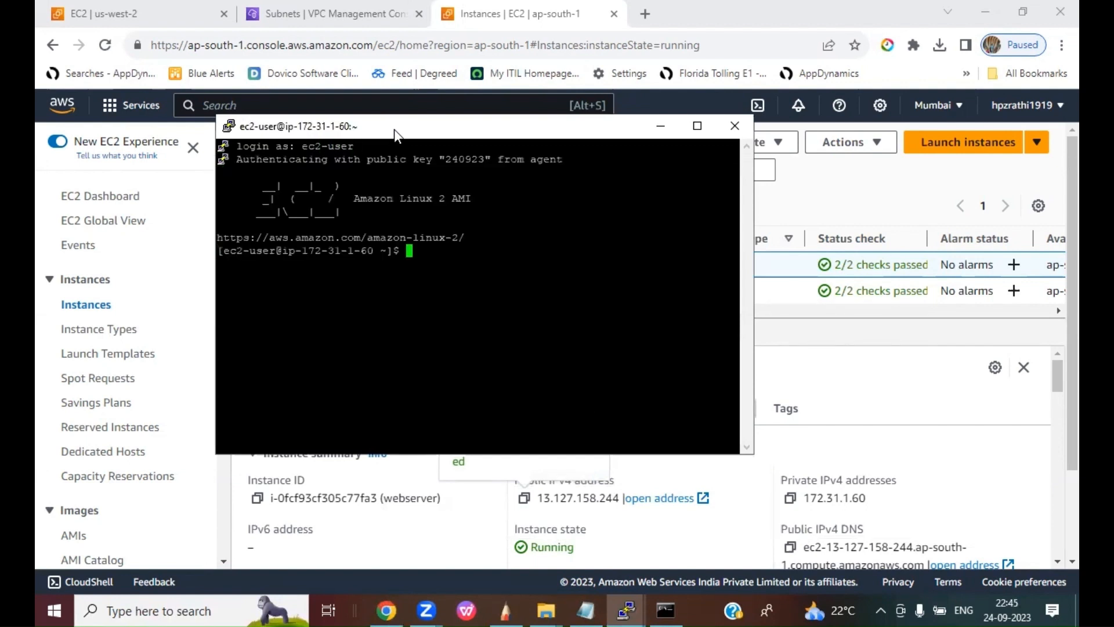
double_click(394, 129)
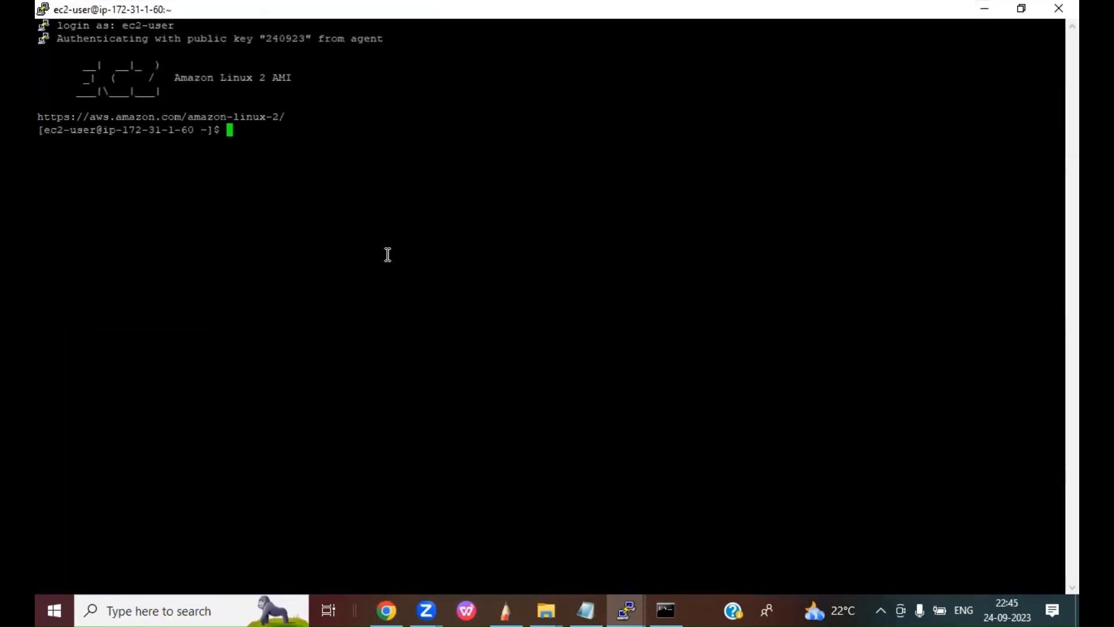
- Begin the command "ssh ec2-user@", switch to Chrome, and copy the Mumbai appserver's private IPv4 address
type("ssh ec2-user@")
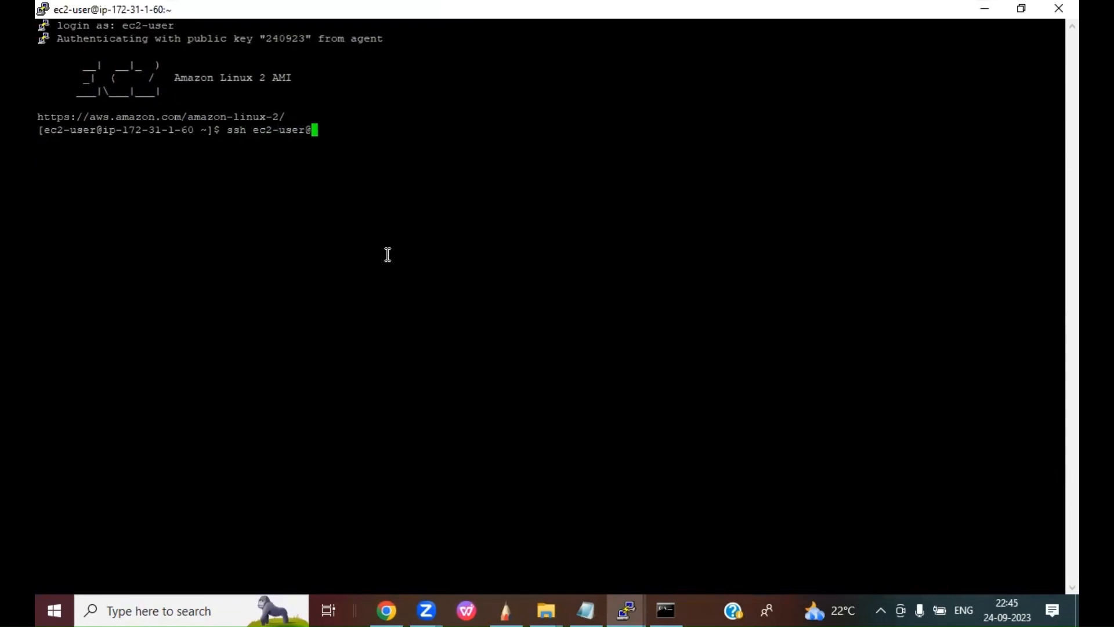
left_click(387, 610)
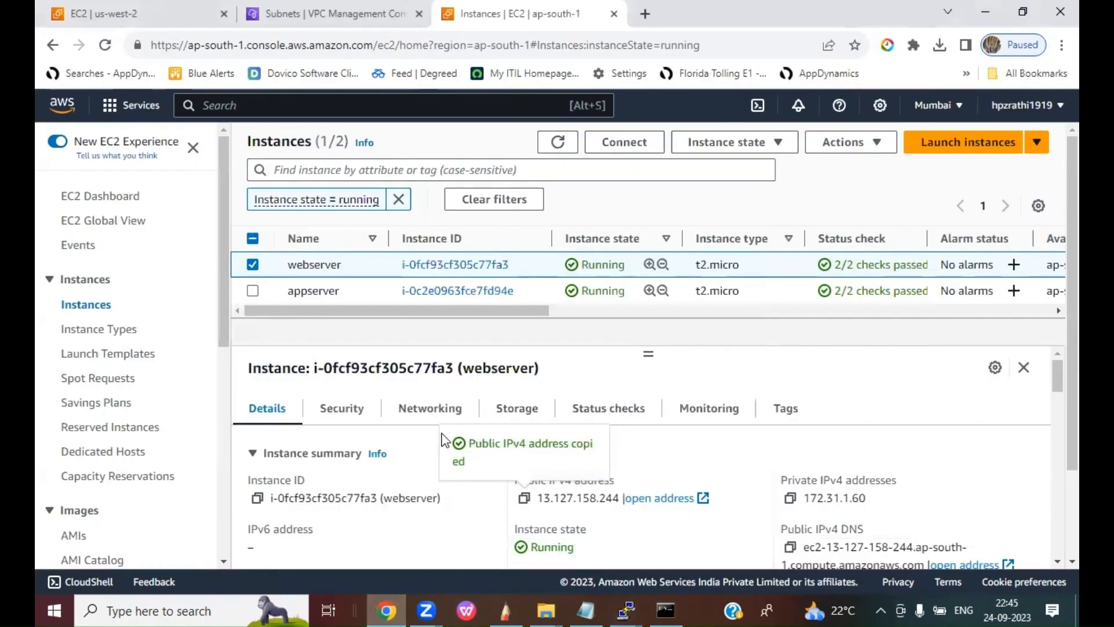
left_click(253, 265)
left_click(253, 291)
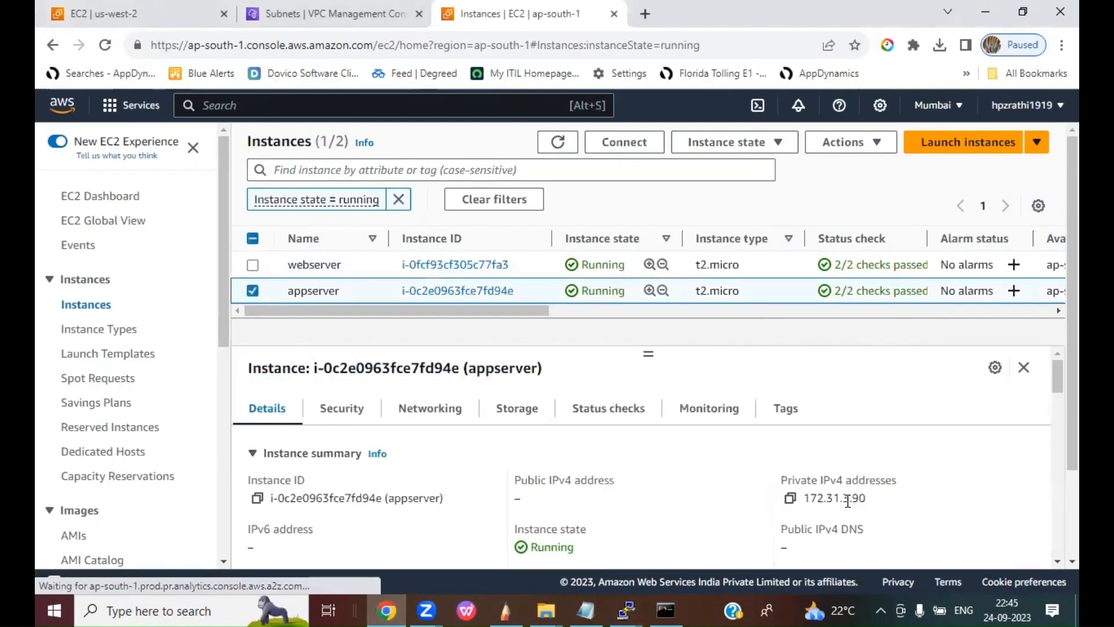
left_click(791, 500)
- Switch back to PuTTY, complete the SSH command with 172.31.3.90, run it, and accept the host key with yes
key("alt+Tab")
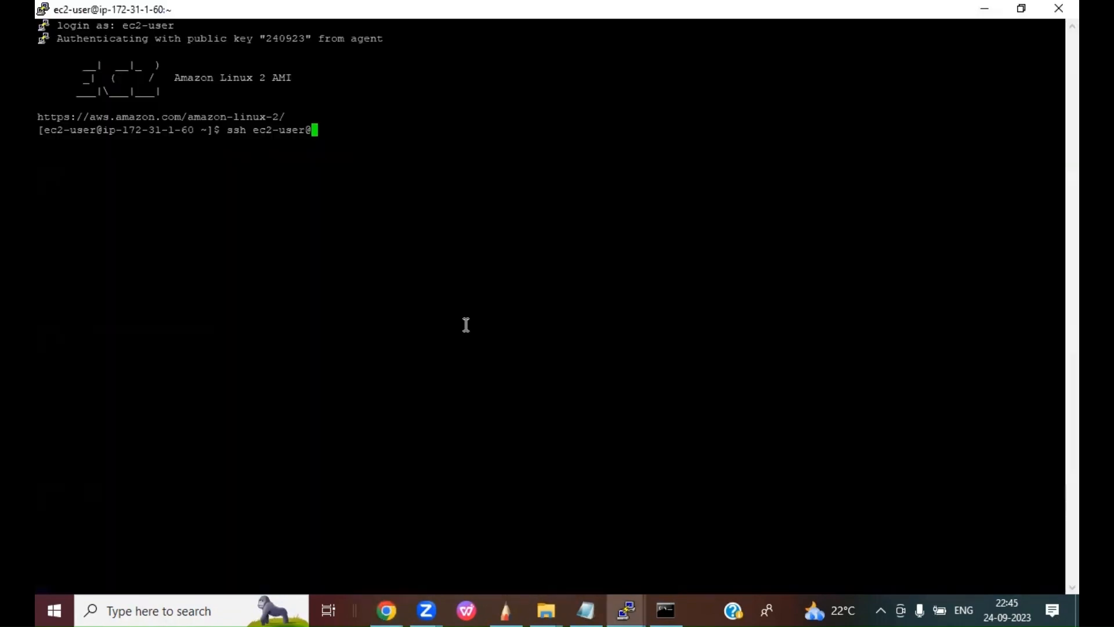
right_click(410, 140)
key("Return")
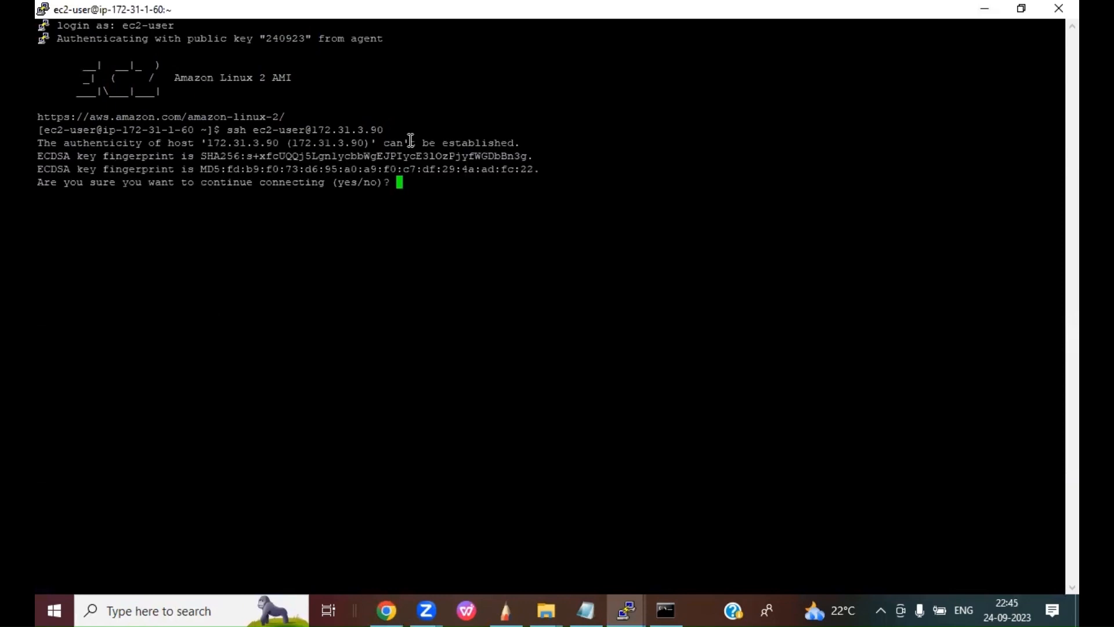
type("yes")
key("Return")
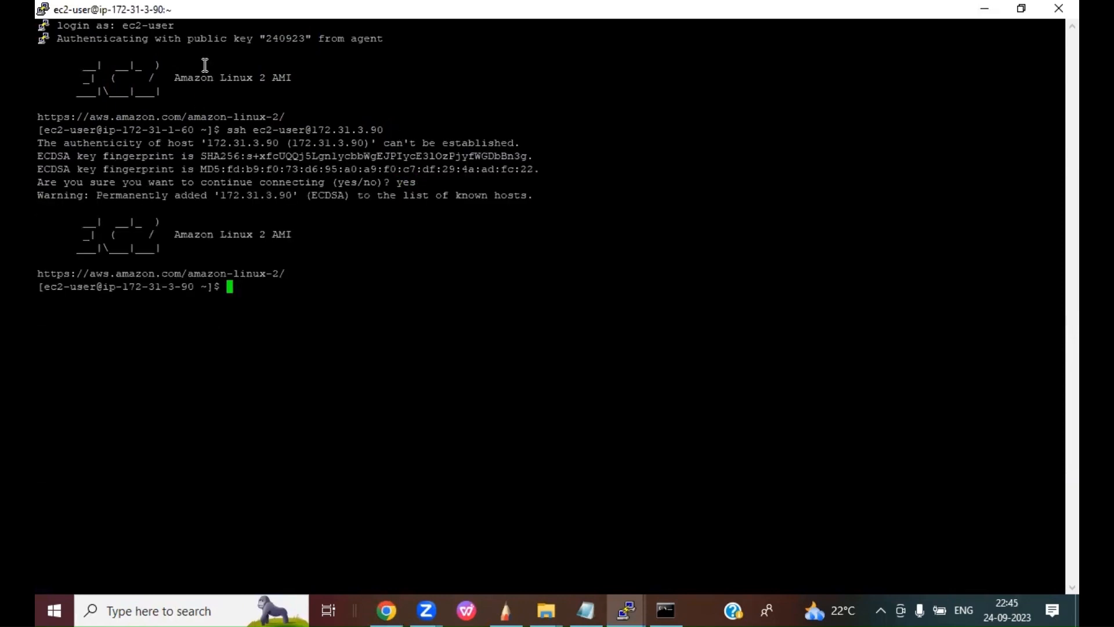
- Change the PuTTY session's terminal font size to 14 and apply it
right_click(198, 16)
left_click(250, 247)
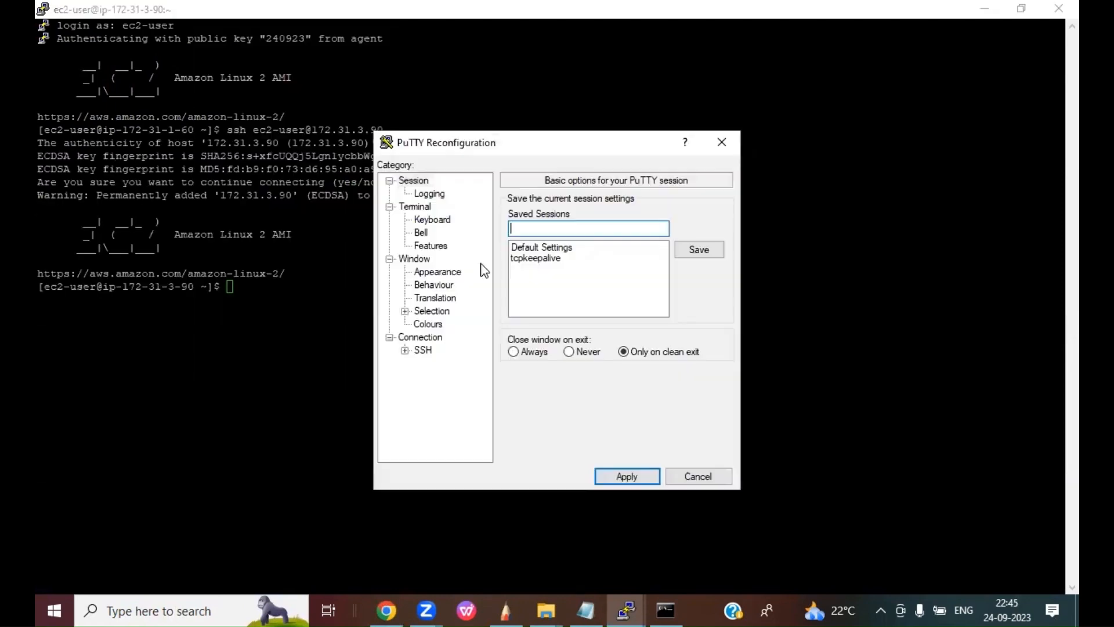
left_click(447, 273)
left_click(689, 295)
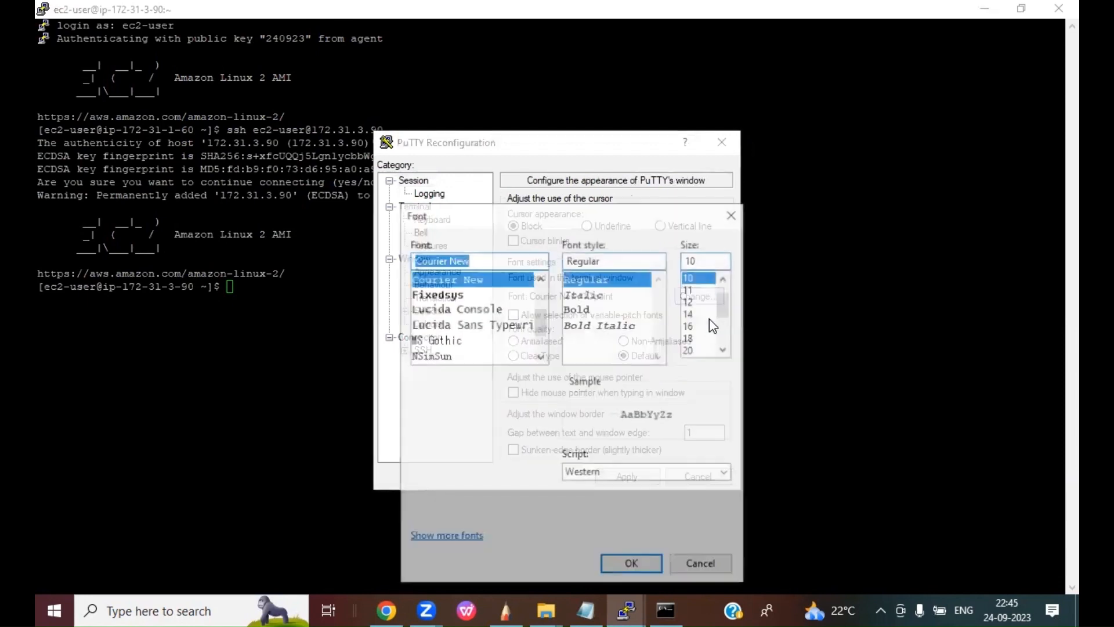
left_click(699, 313)
left_click(631, 565)
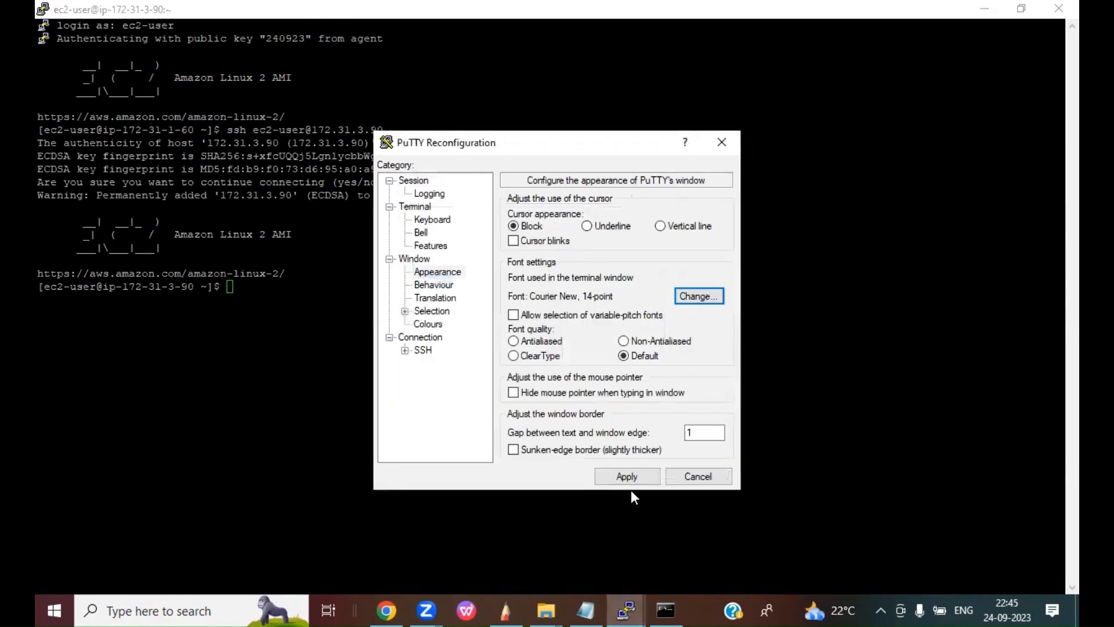
left_click(628, 475)
- Become root on the Mumbai appserver with "sudo su -" and begin a ping command
type("sudo su -")
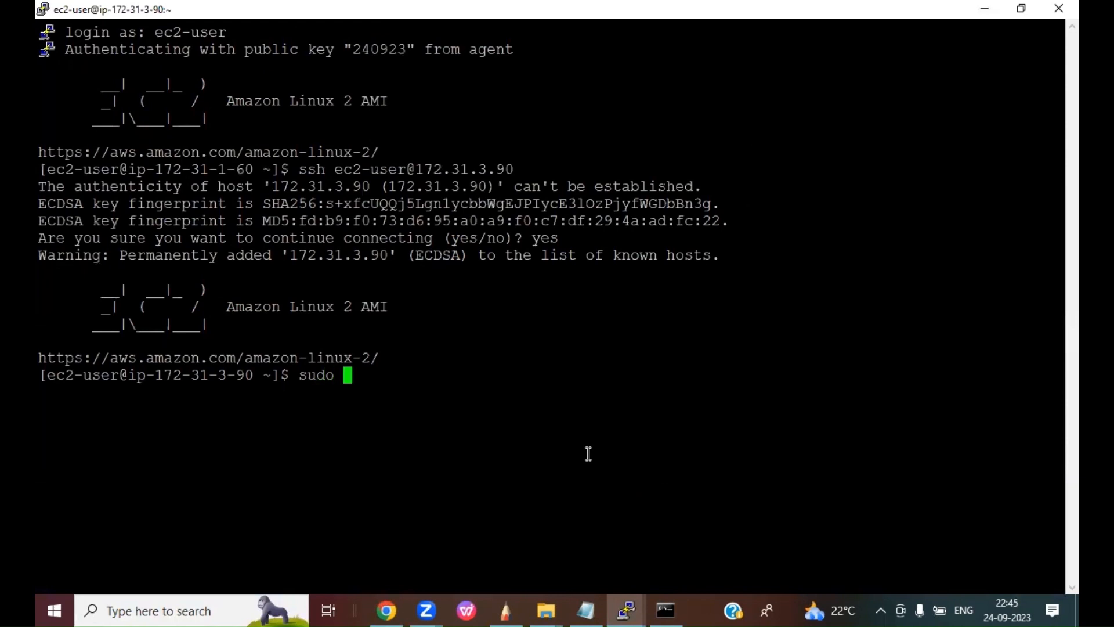
key("Return")
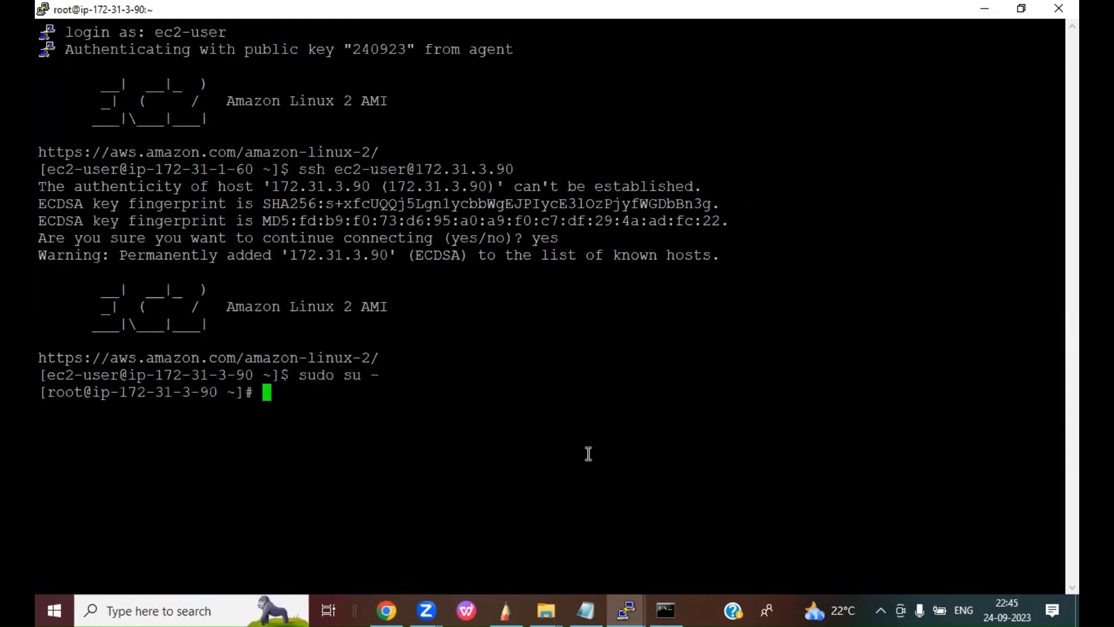
type("ping")
- Switch to Chrome, copy the Oregon appserver's private IPv4 address 10.0.0.58, and return to the terminal session
left_click(399, 603)
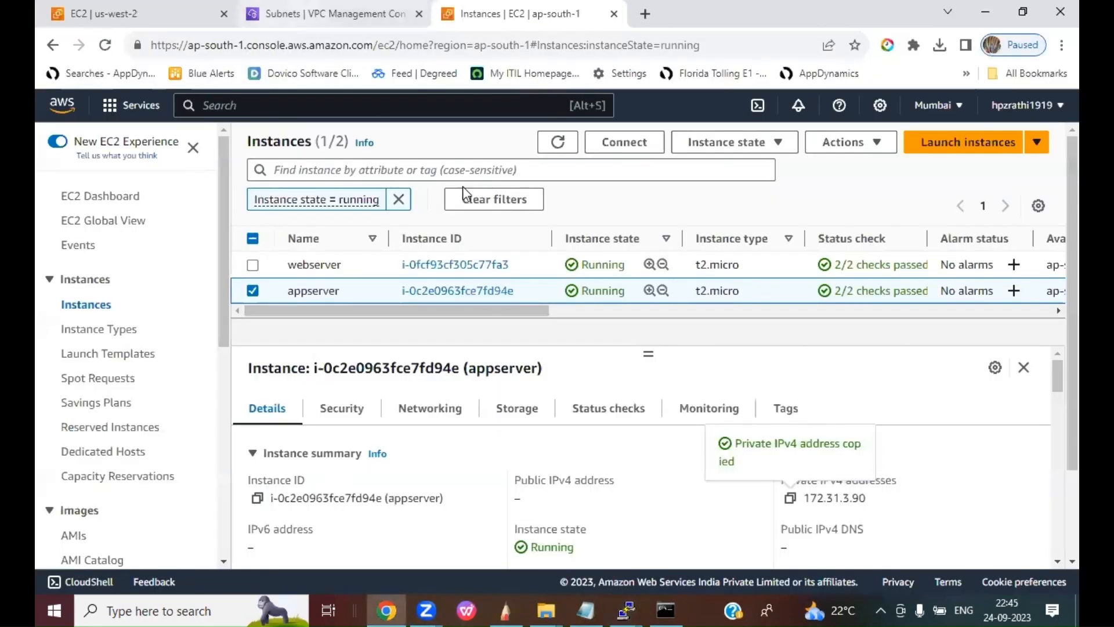
left_click(133, 16)
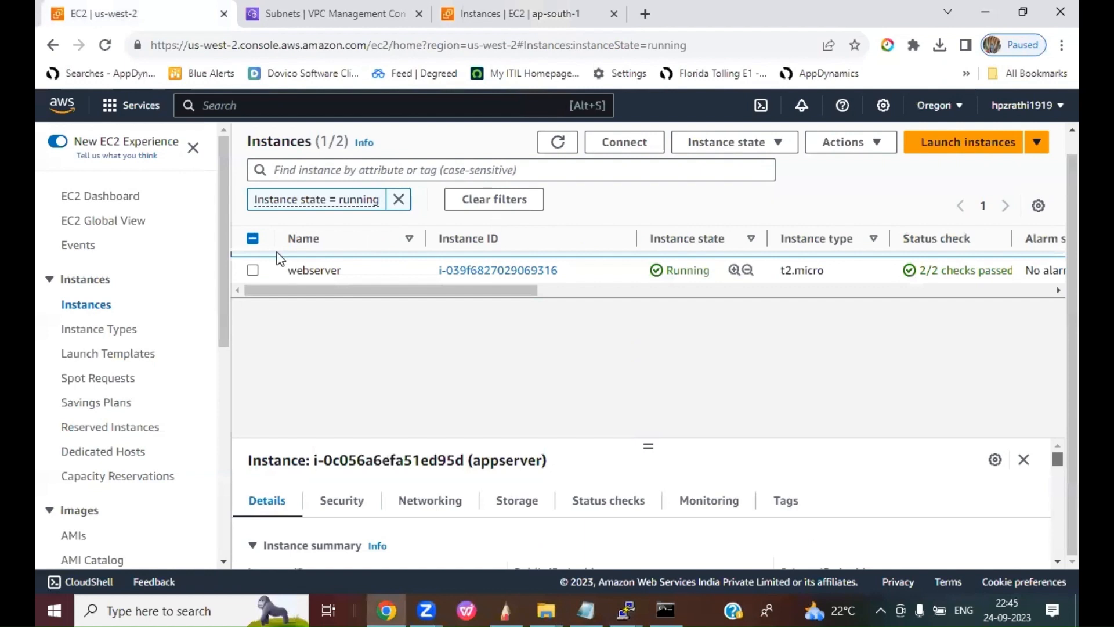
scroll(785, 497, "down", 2)
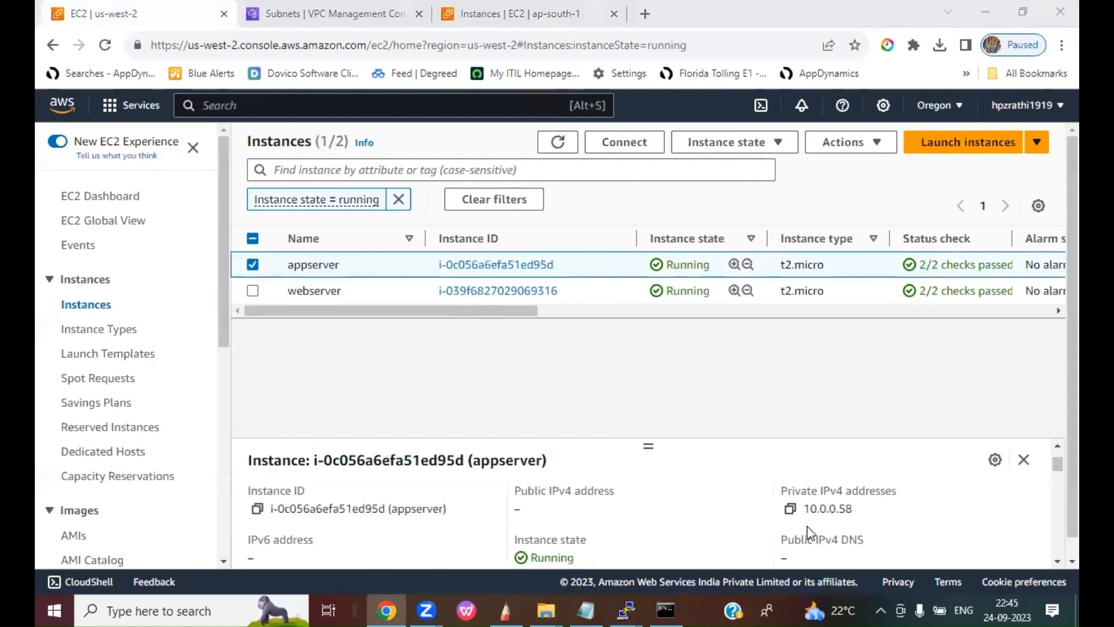
left_click(790, 509)
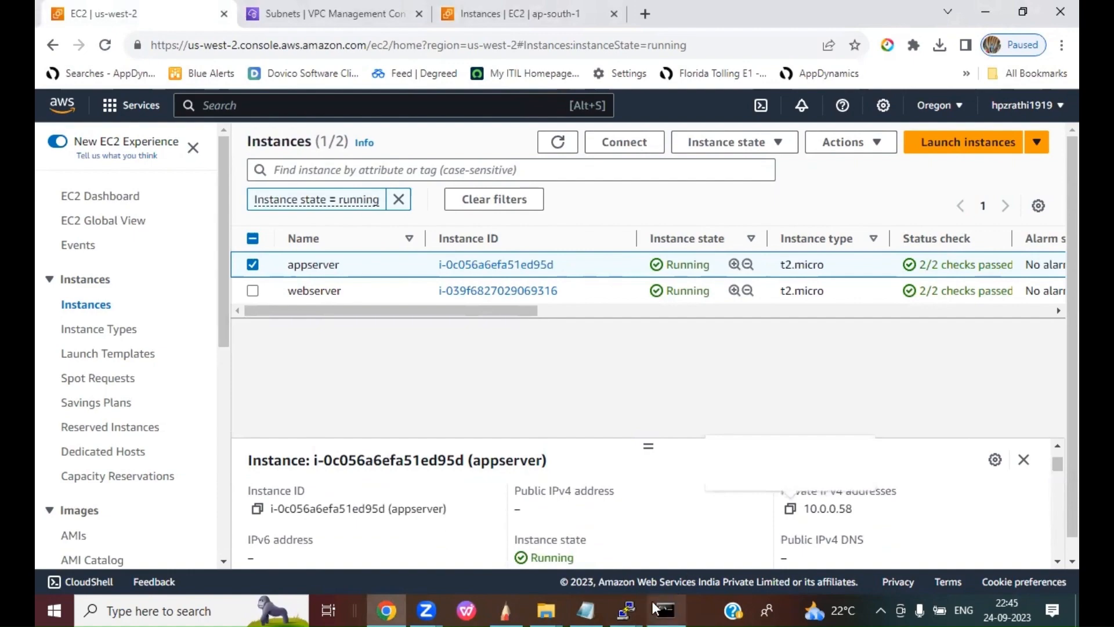
mouse_move(654, 608)
left_click(638, 540)
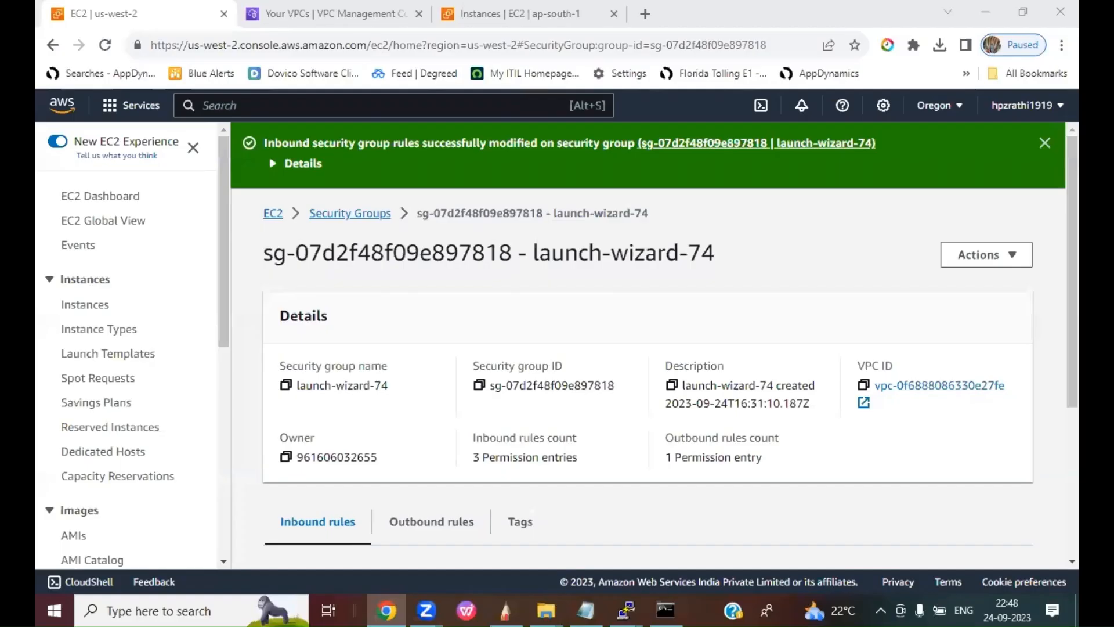
- Examine the inbound rules of the Oregon security group launch-wizard-74 and open them for editing to view their sources
scroll(813, 351, "down", 1)
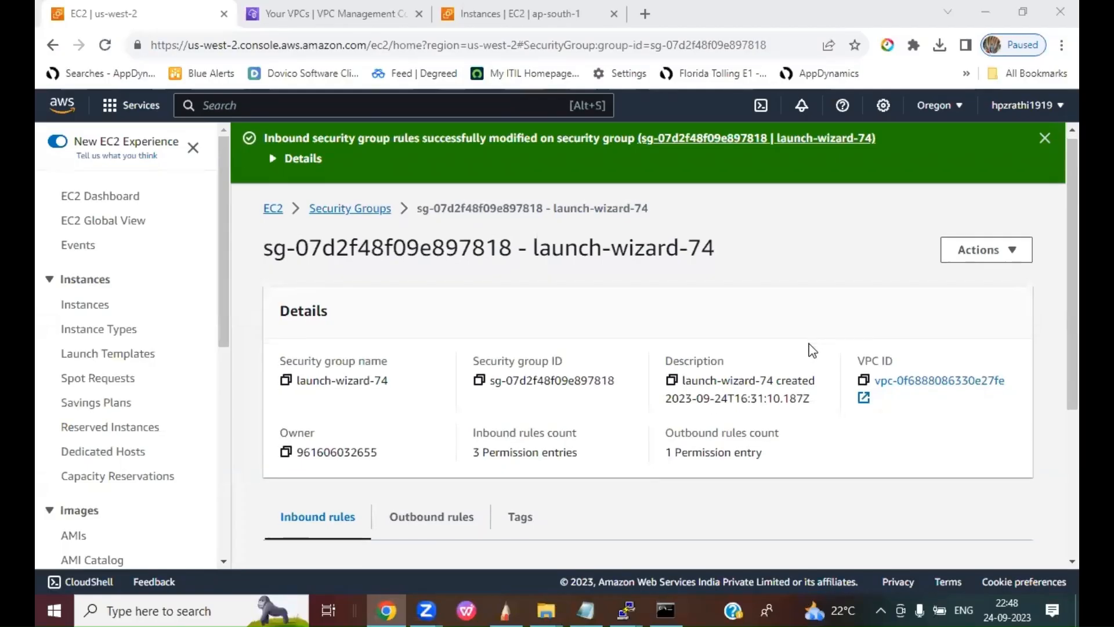
scroll(812, 350, "down", 3)
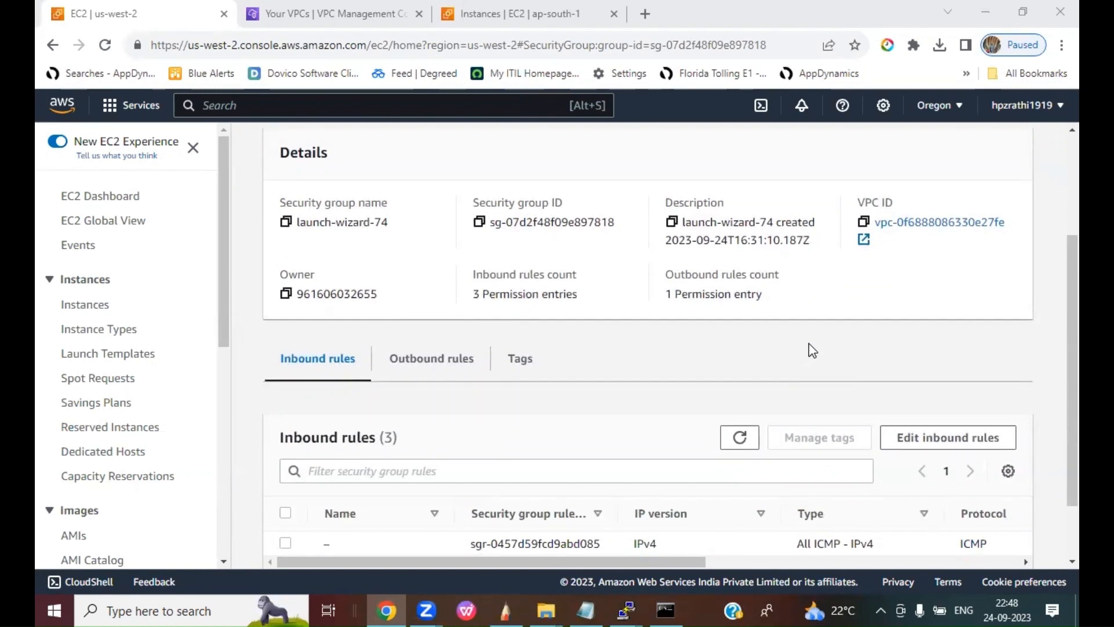
scroll(666, 434, "down", 2)
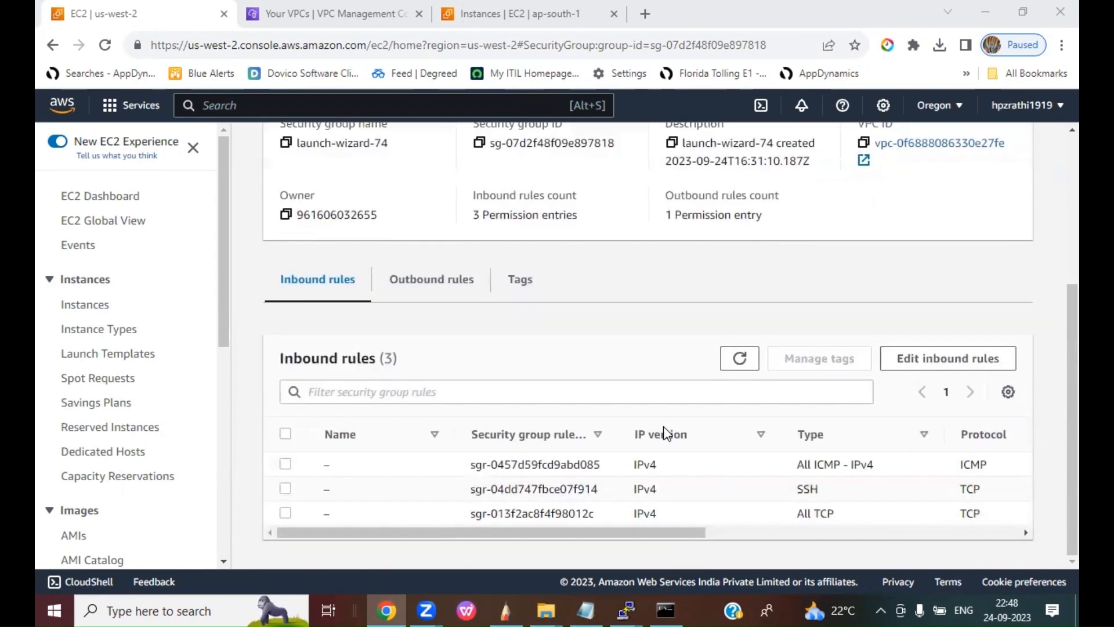
scroll(667, 434, "up", 3)
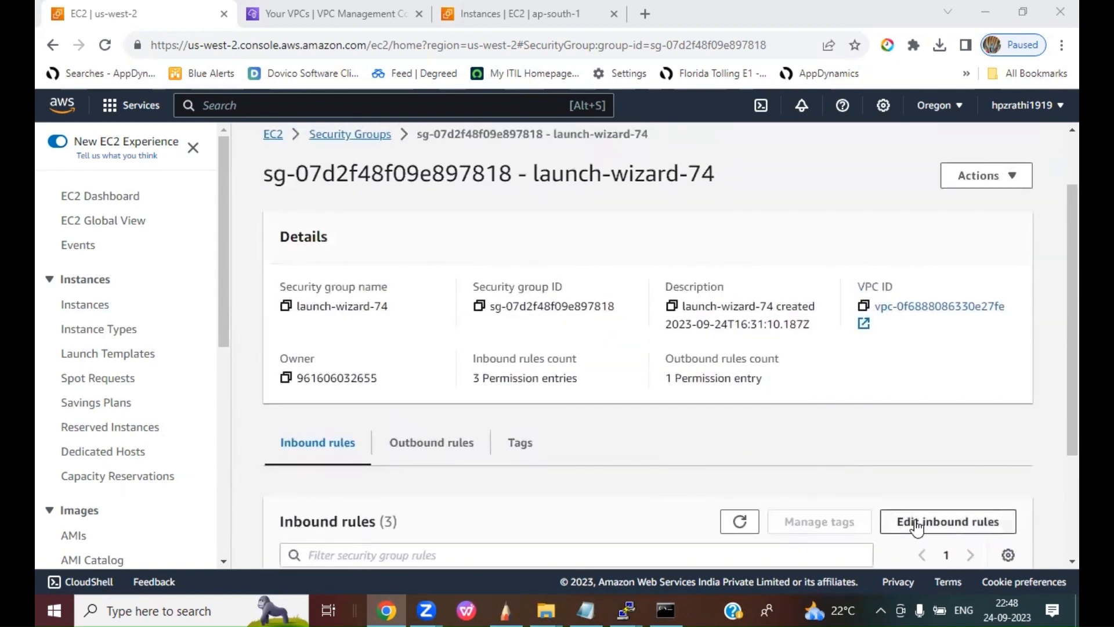
left_click(916, 523)
scroll(729, 426, "down", 2)
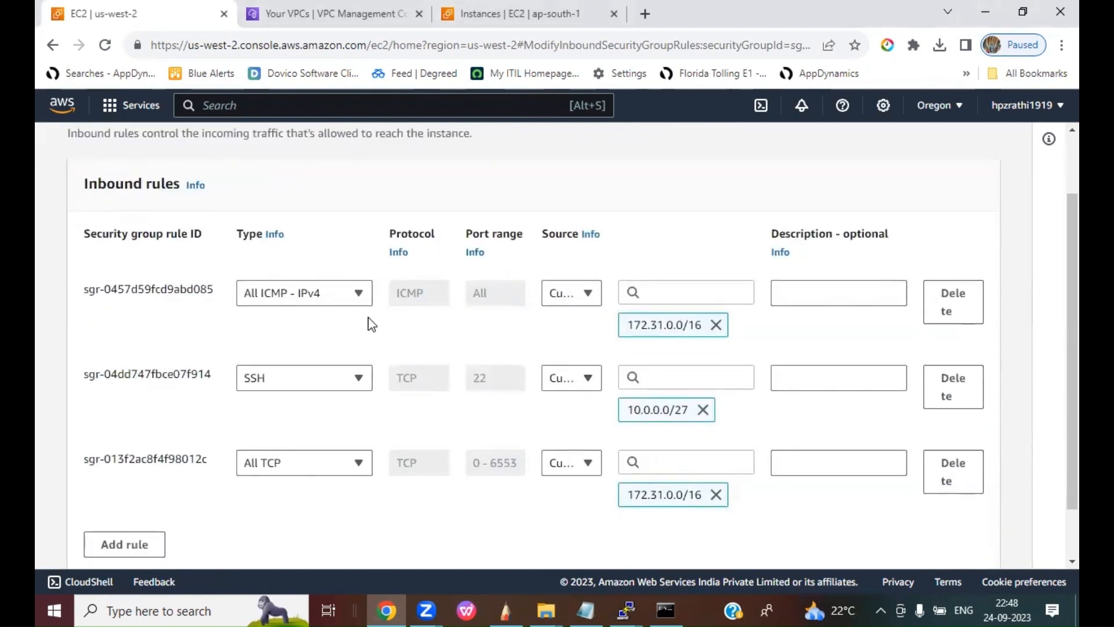
- Mark the source of the All ICMP - IPv4 inbound rule with a freehand red tick, and clear the annotation
left_click(852, 86)
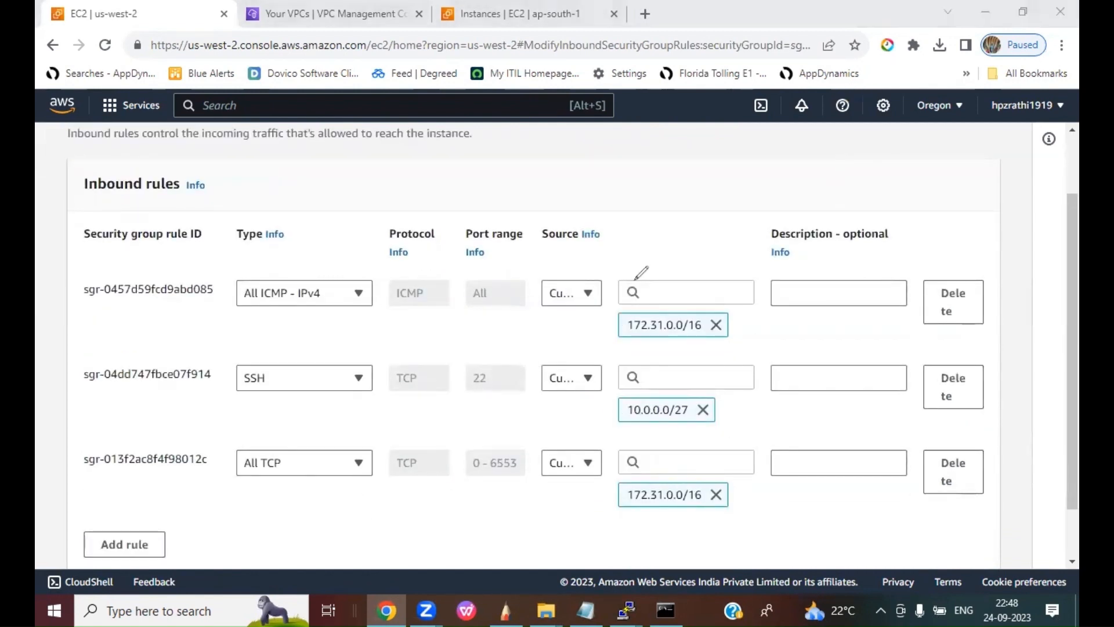
left_click_drag(637, 259, 677, 217)
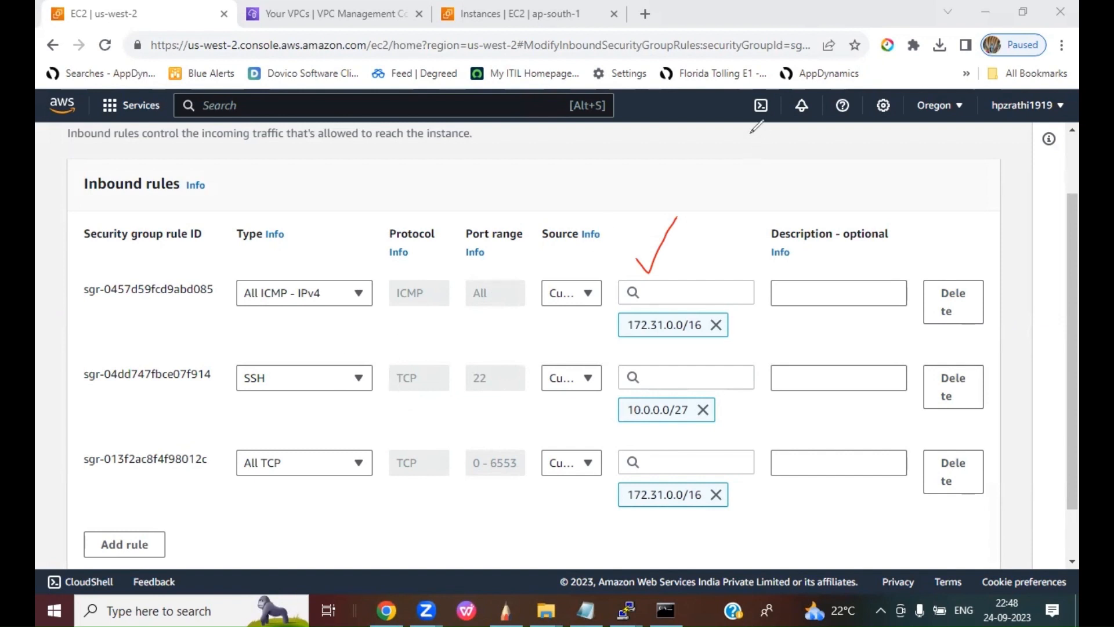
left_click(879, 77)
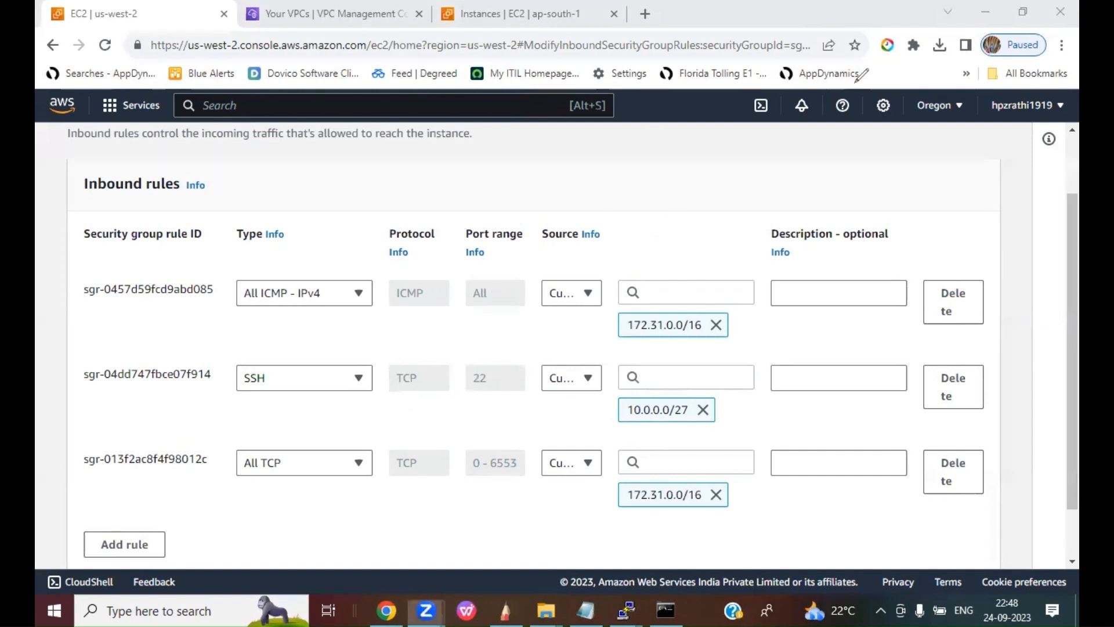
- Switch to the Mumbai appserver's PuTTY session and ping the Oregon appserver at 10.0.0.58
mouse_move(634, 608)
left_click(674, 542)
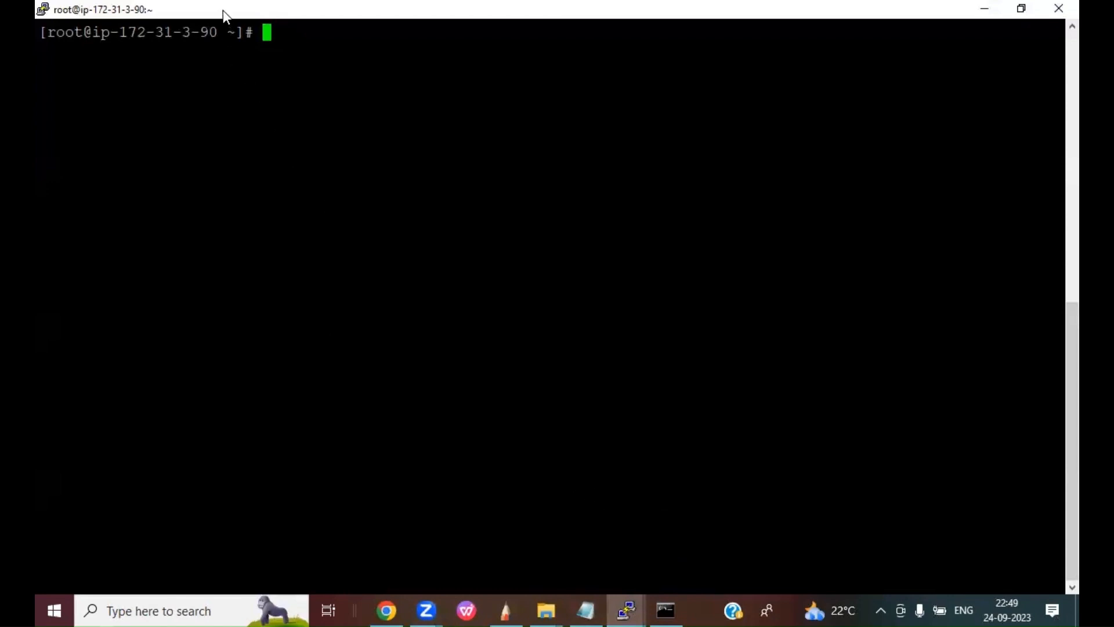
left_click_drag(223, 9, 325, 110)
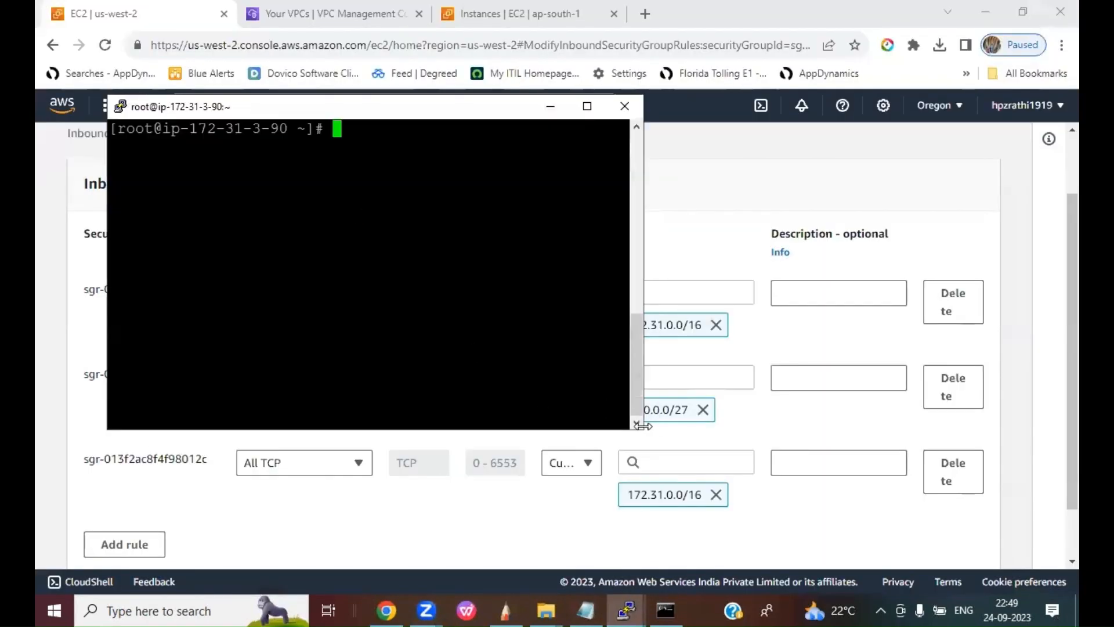
left_click_drag(643, 425, 885, 427)
type("clear")
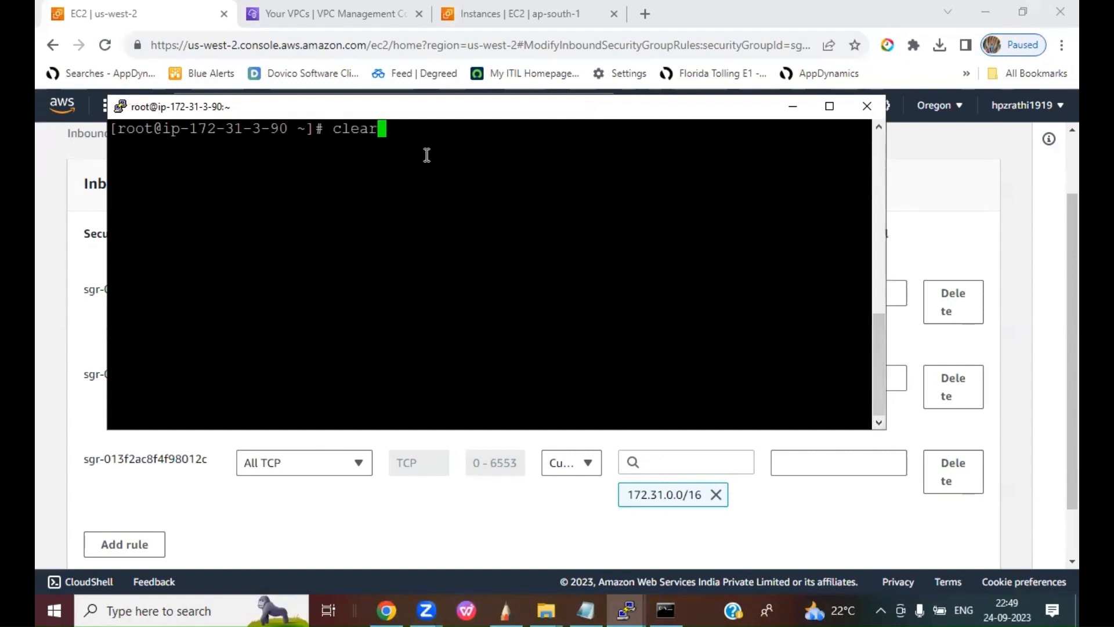
key("Up")
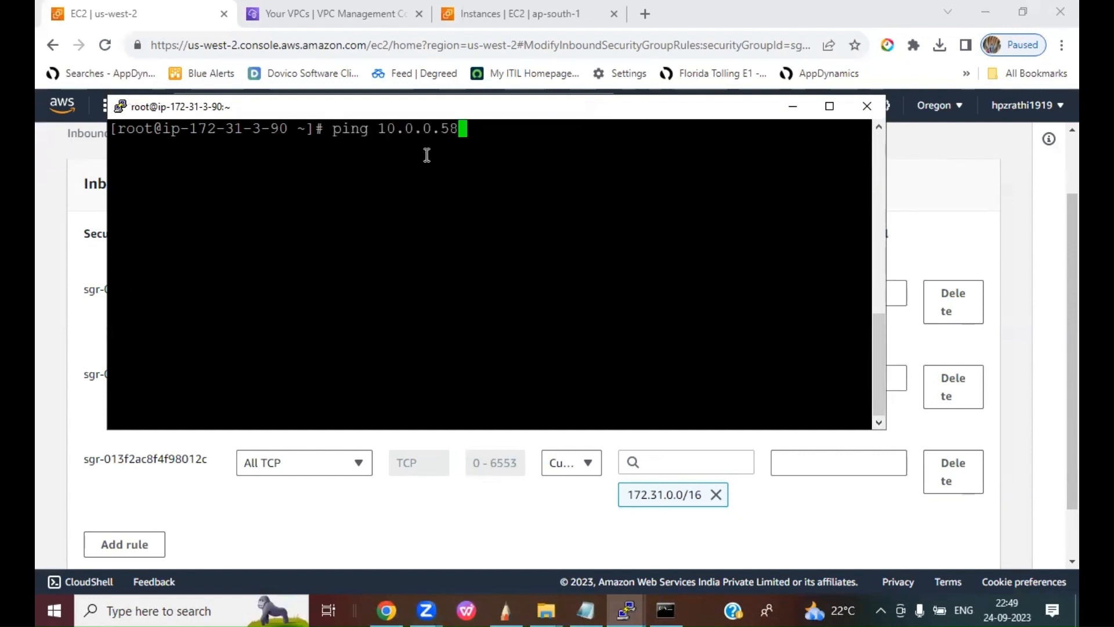
key("Return")
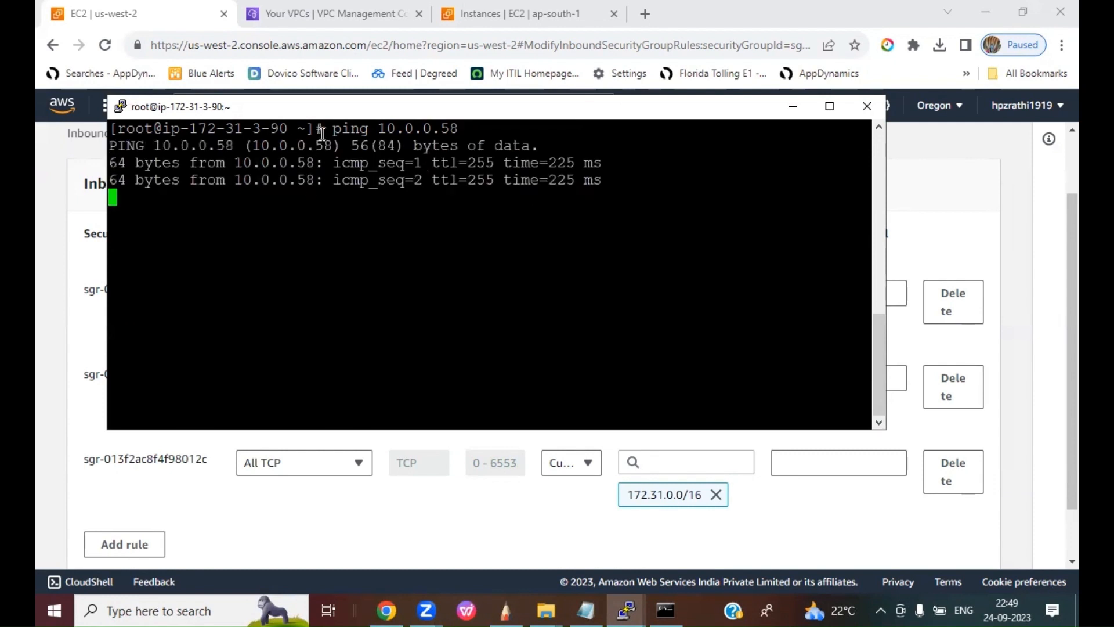
double_click(308, 108)
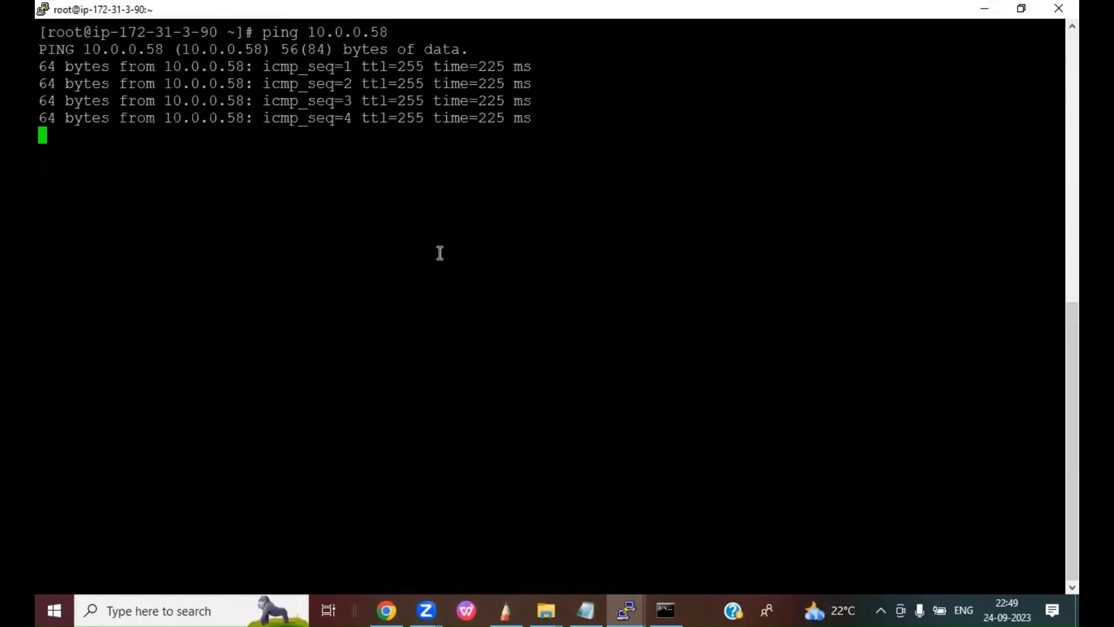
- Switch to the Oregon appserver's PuTTY session and ping the Mumbai appserver at 172.31.3.90
mouse_move(621, 600)
left_click(489, 483)
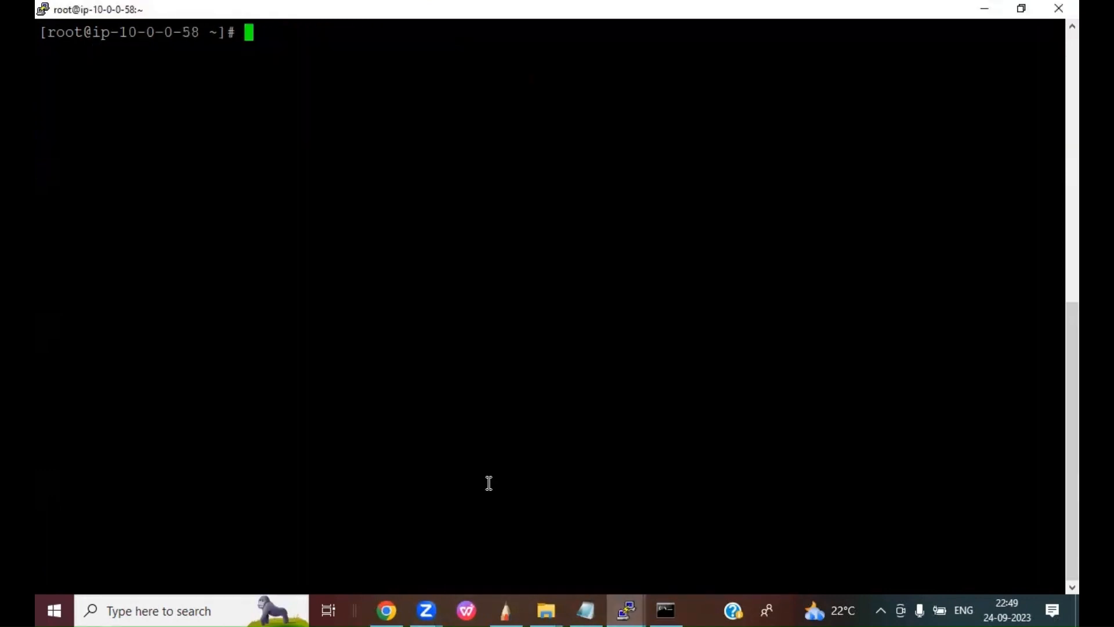
key("Up")
key("Up")
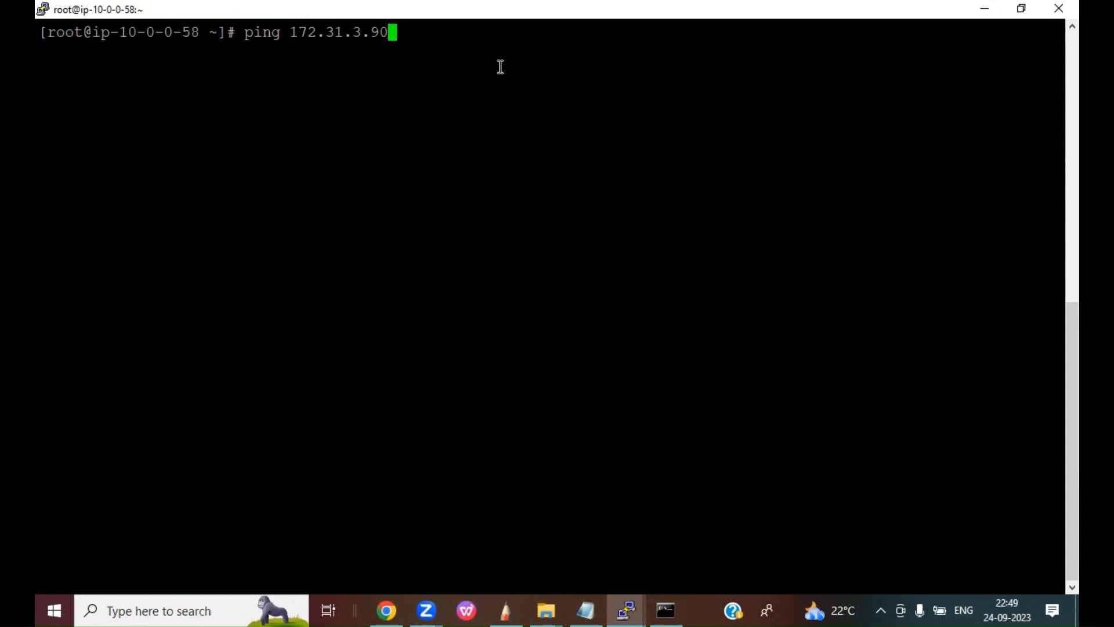
key("Return")
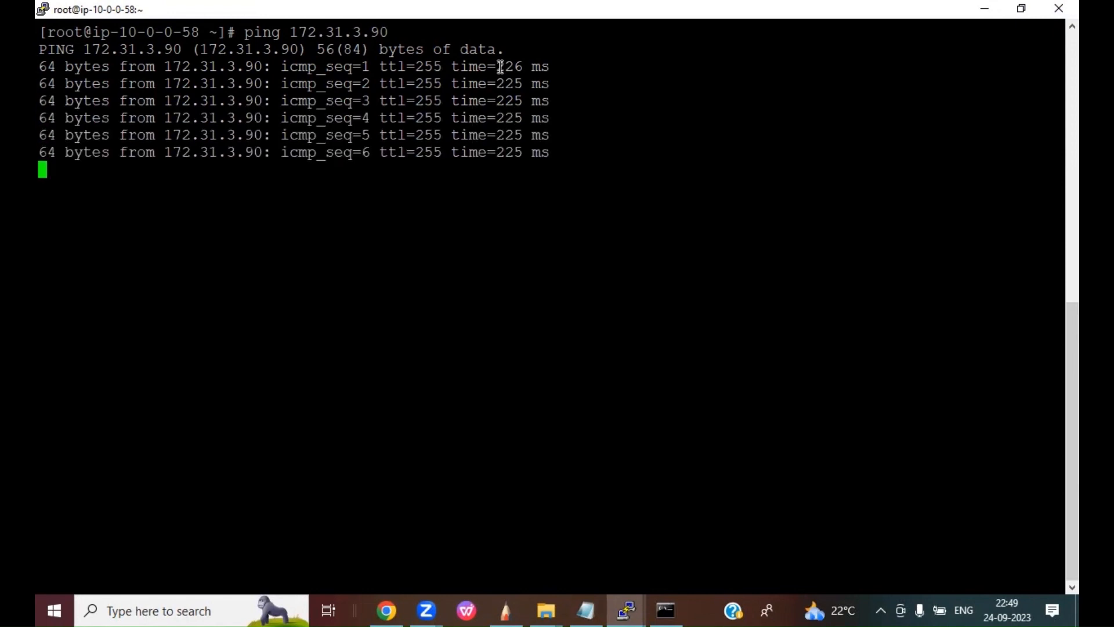
- Return to the Mumbai appserver's session and stop the running ping to 10.0.0.58
mouse_move(620, 604)
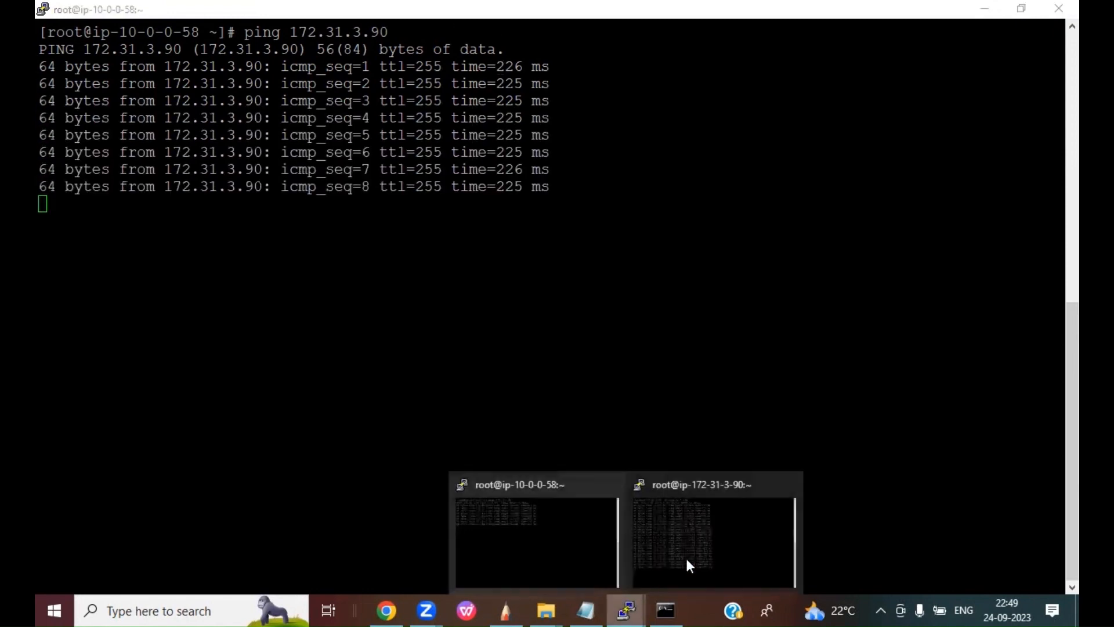
left_click(686, 564)
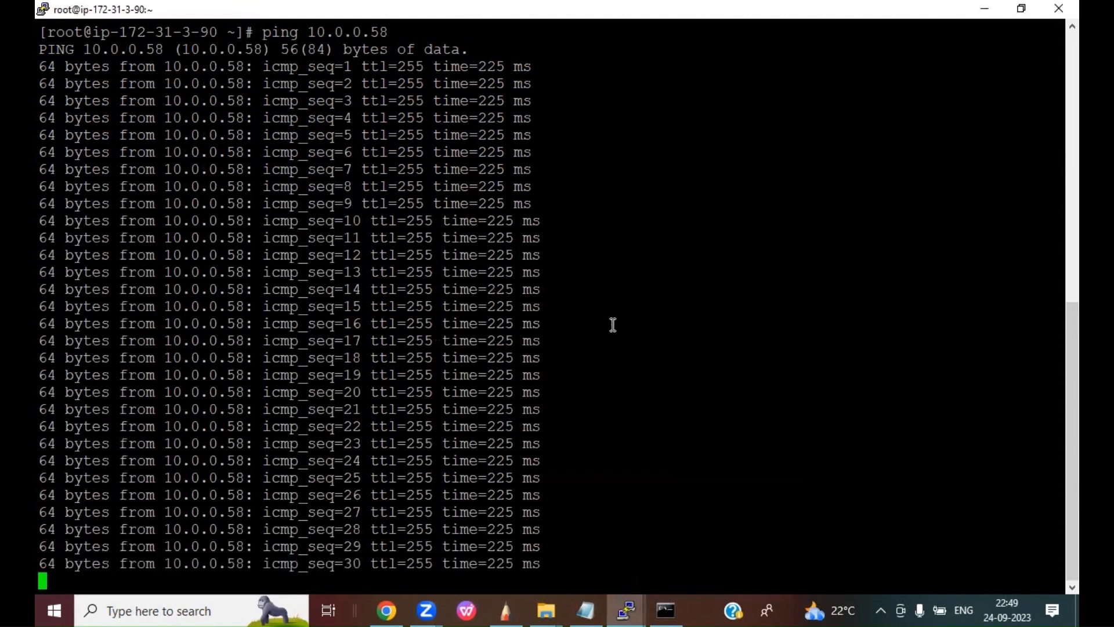
left_click(468, 610)
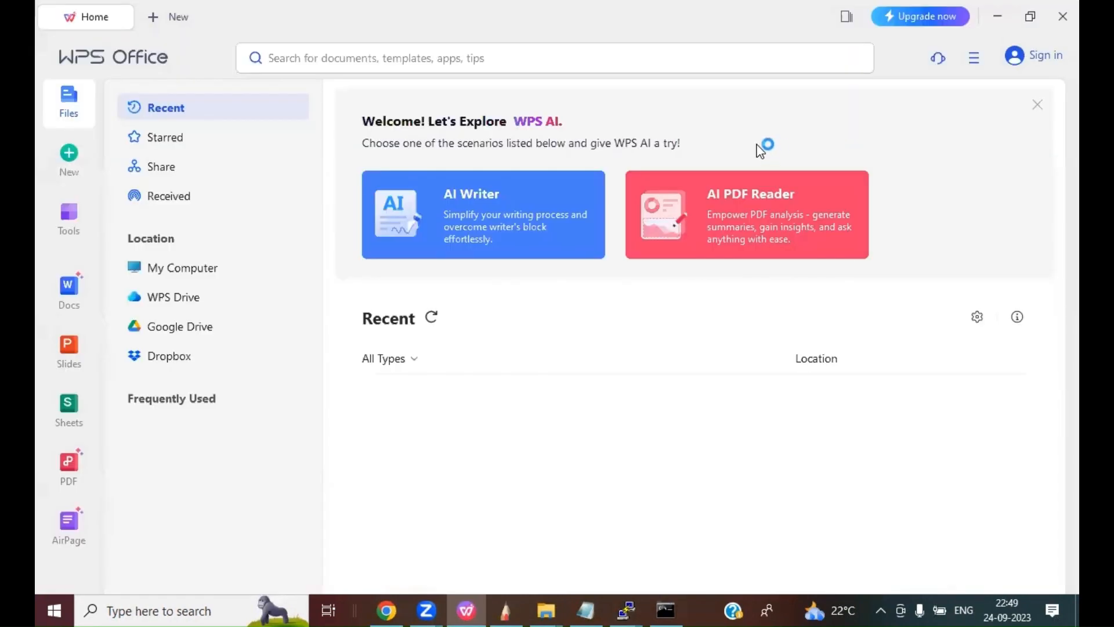
left_click(1062, 16)
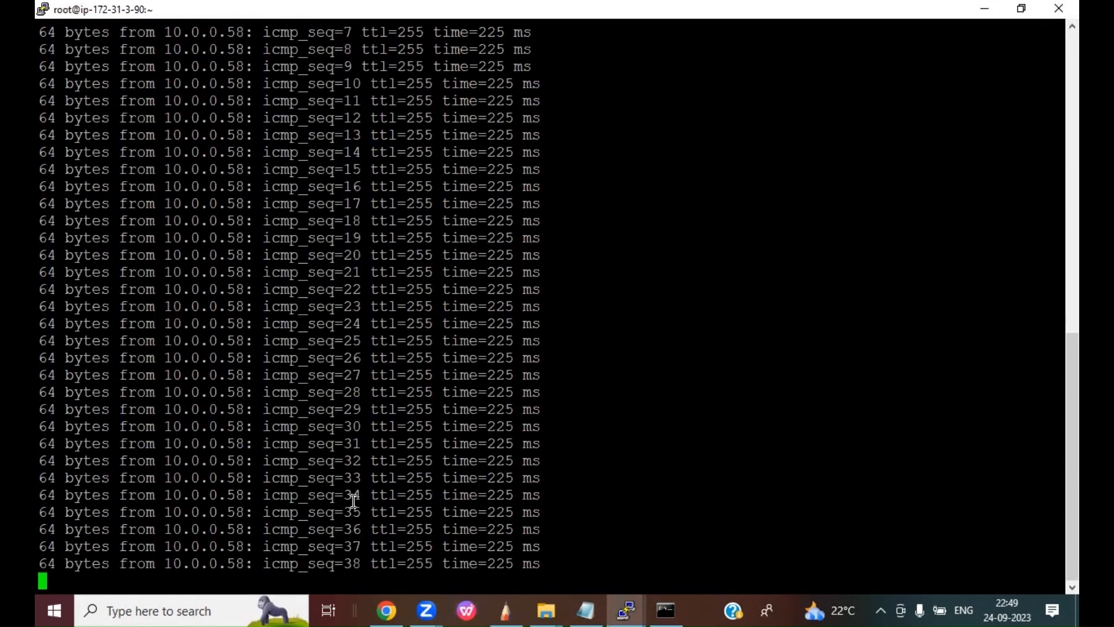
key("ctrl+c")
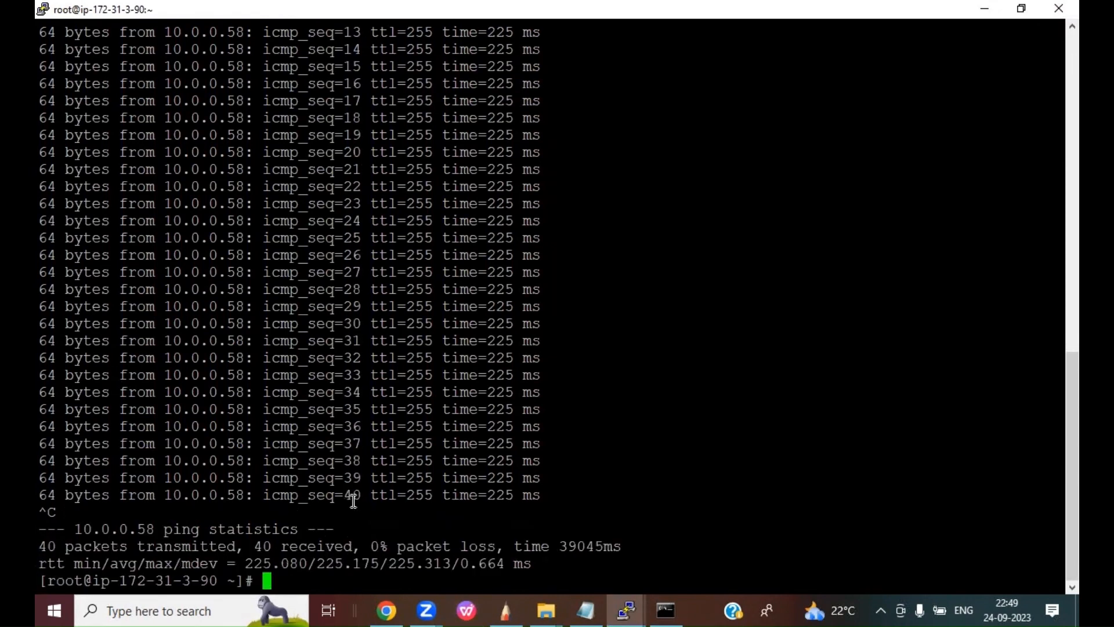
key("Return")
key("Return")
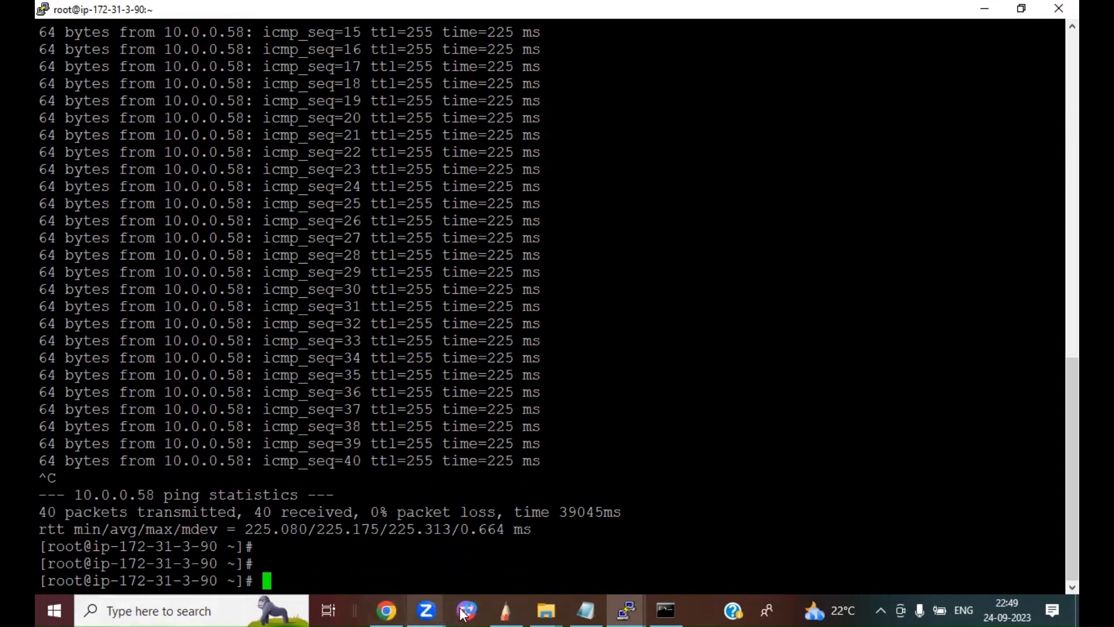
- Open the presentation "How to setup Peering connection in AWS" from the Video 13 folder in WPS Office and show slide 6
left_click(479, 610)
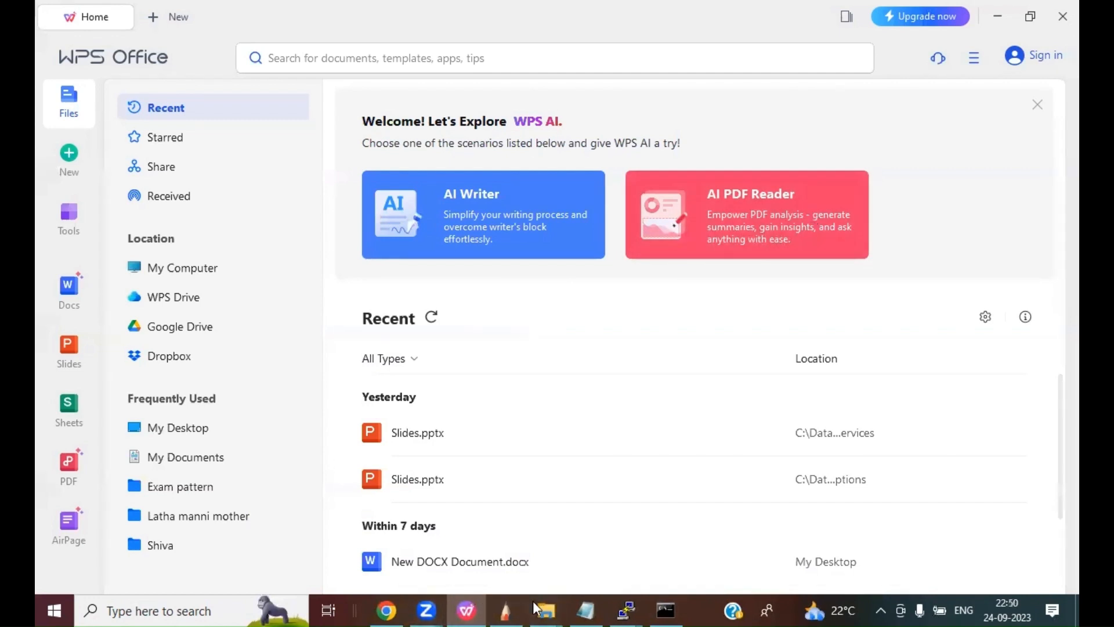
mouse_move(536, 607)
left_click(291, 513)
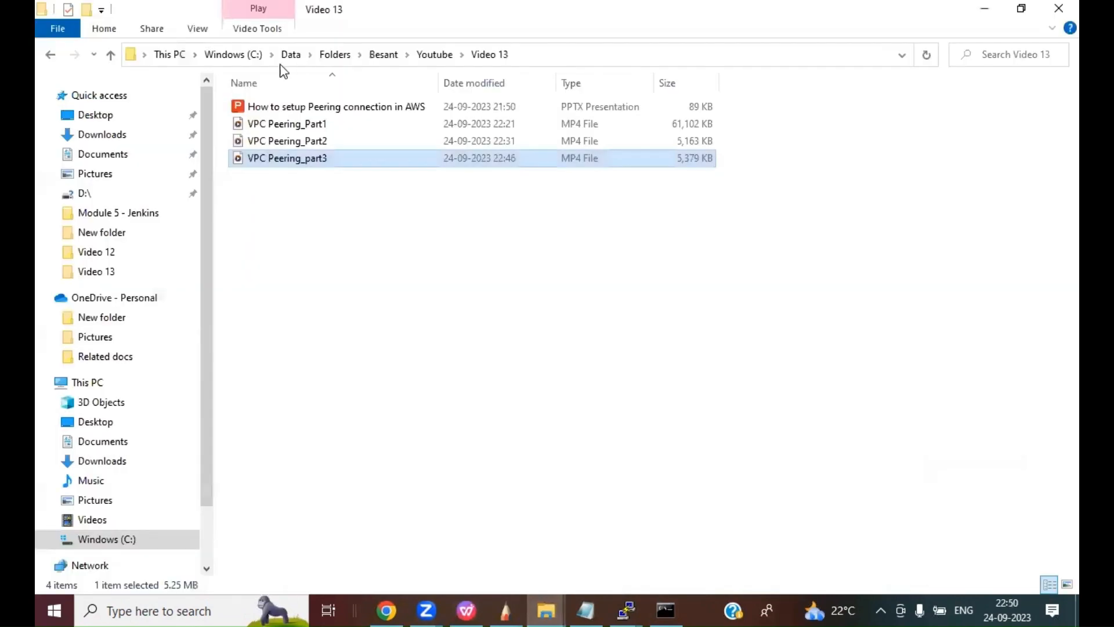
double_click(281, 105)
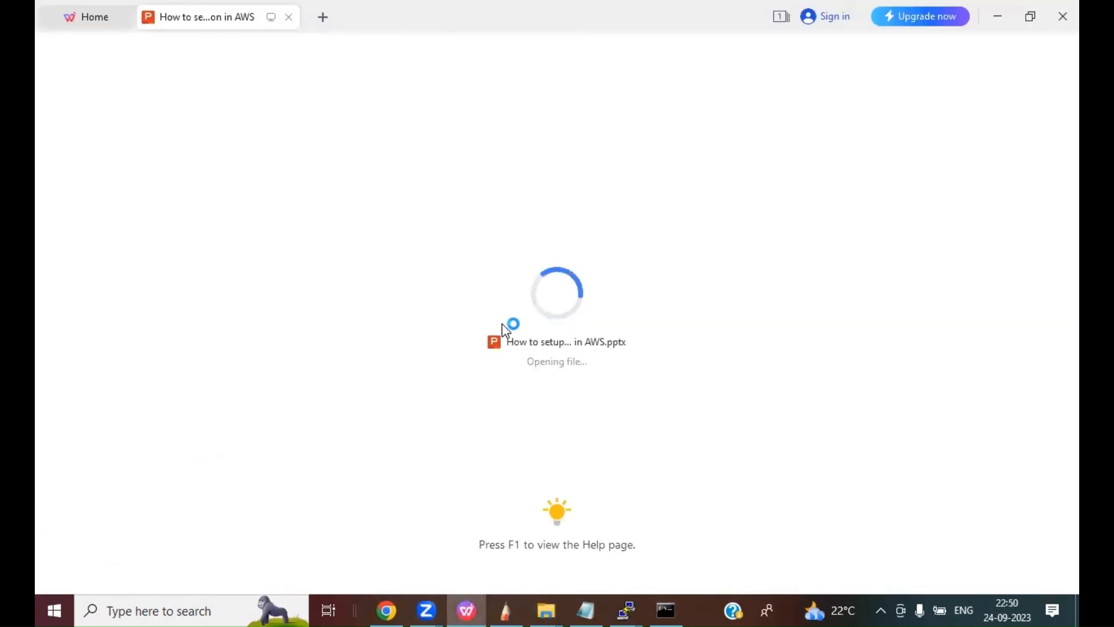
scroll(152, 376, "down", 1)
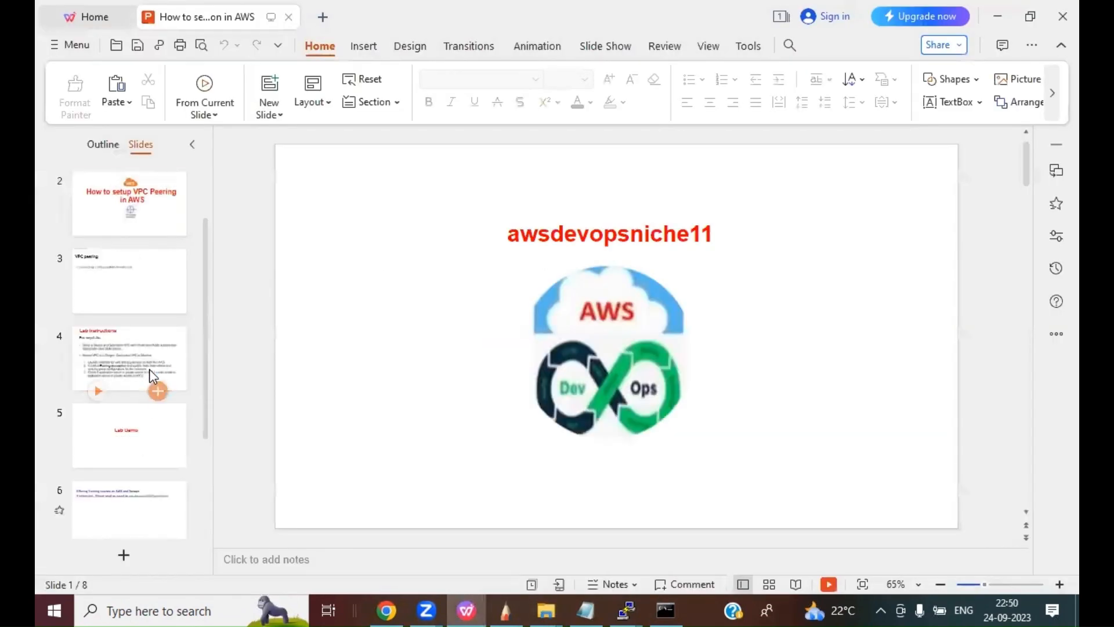
left_click(142, 499)
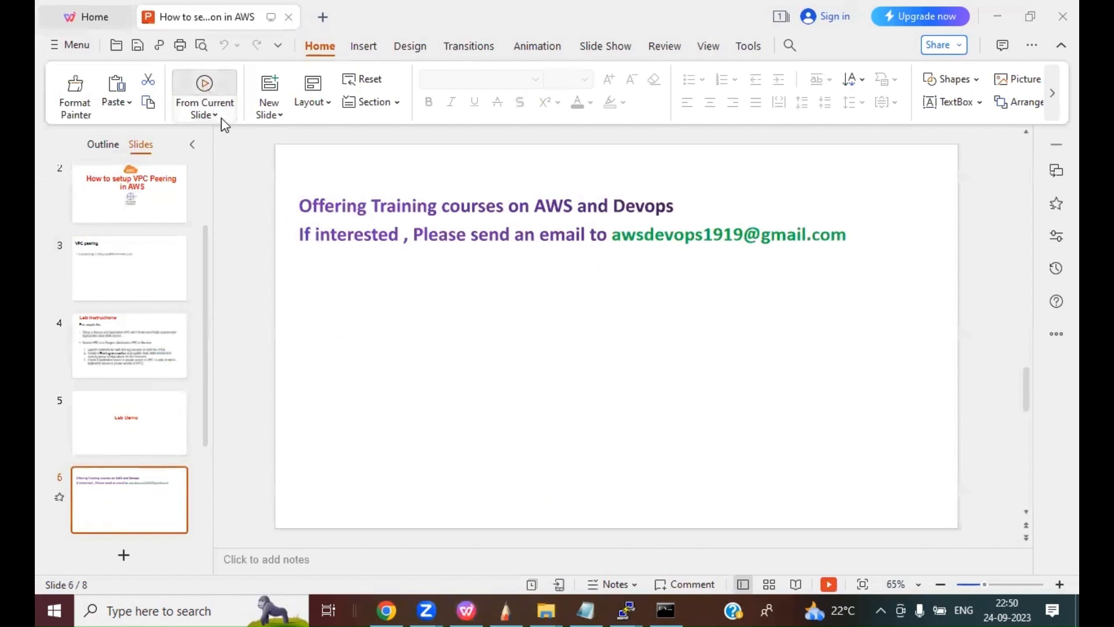